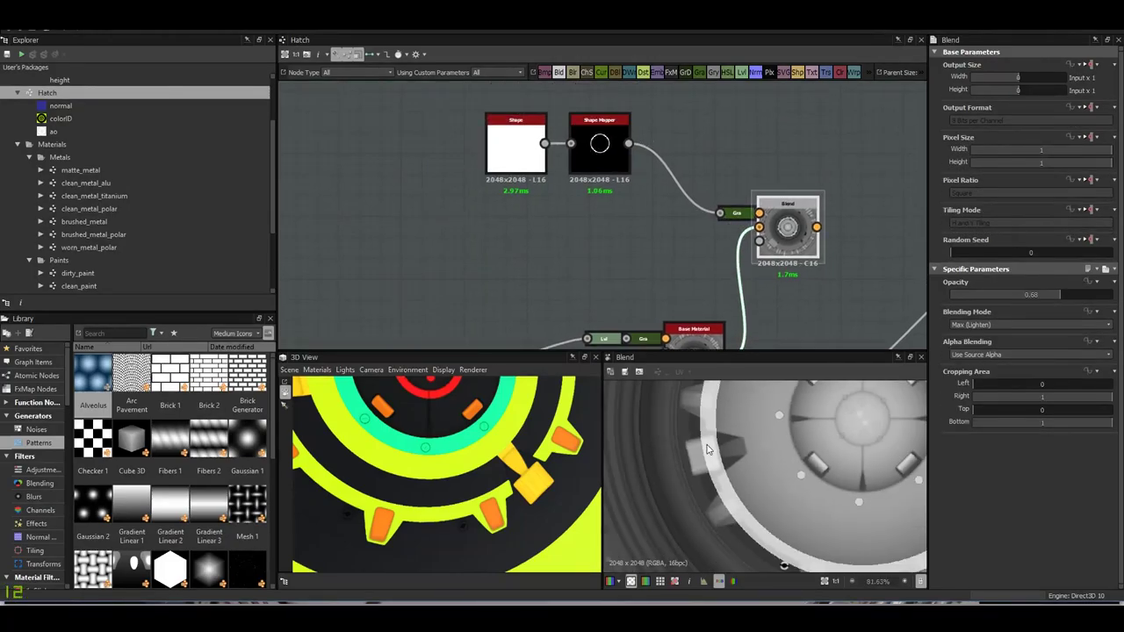
- Try a 0.27 Shape Mapper radius, send the Blend output to the 3D hub, then undo back to 0.3
scroll(761, 475, up, 3)
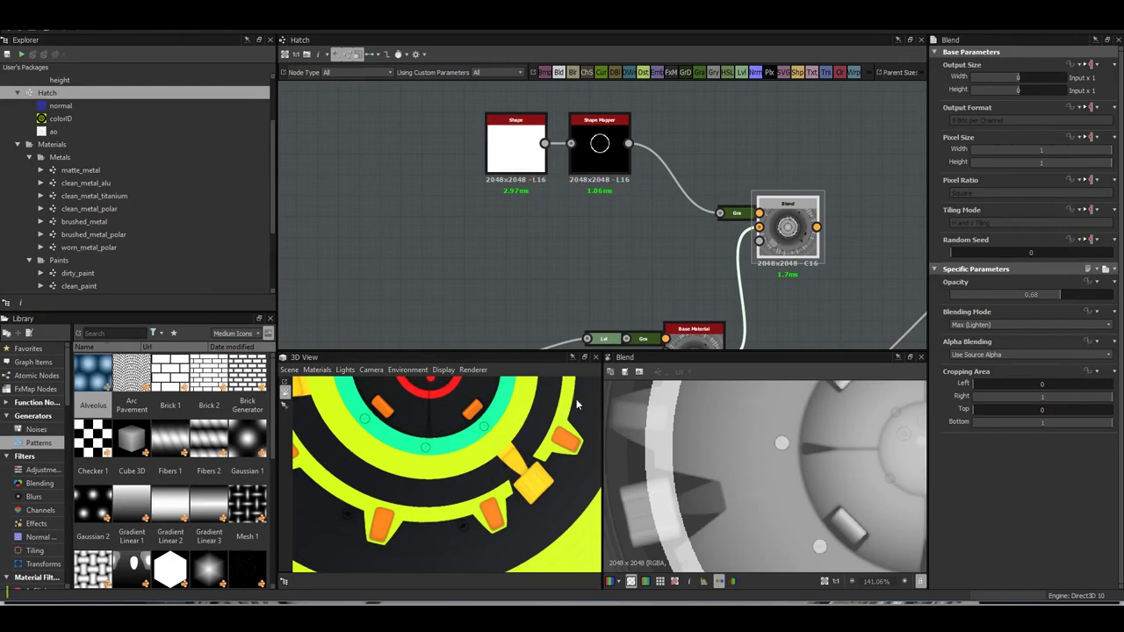
click(595, 144)
scroll(972, 481, down, 2)
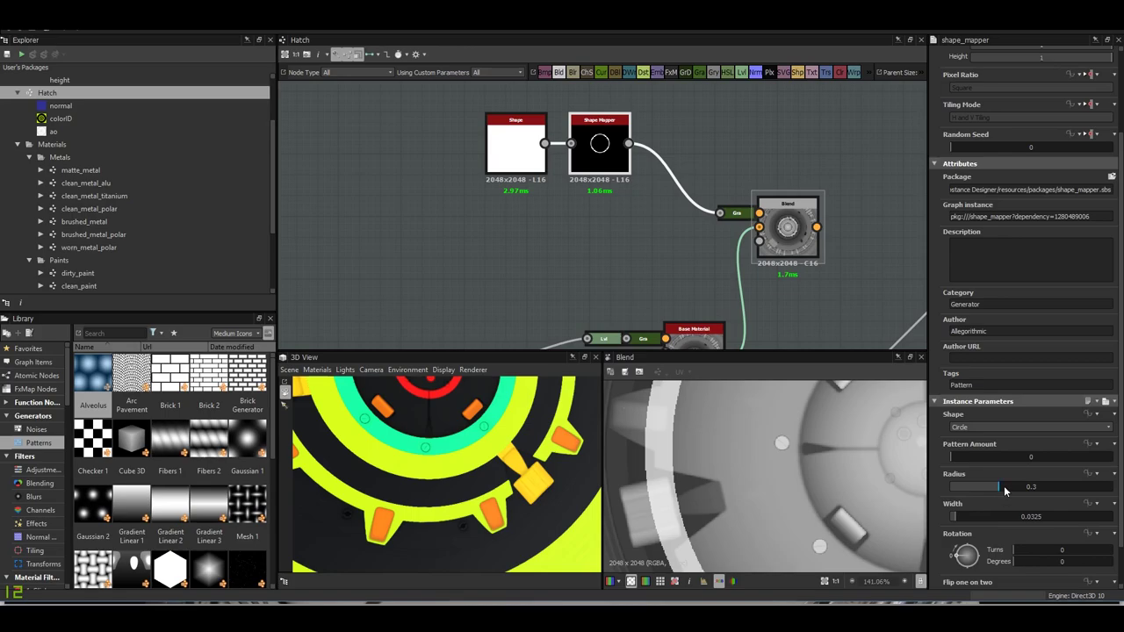
drag(1005, 490, 995, 489)
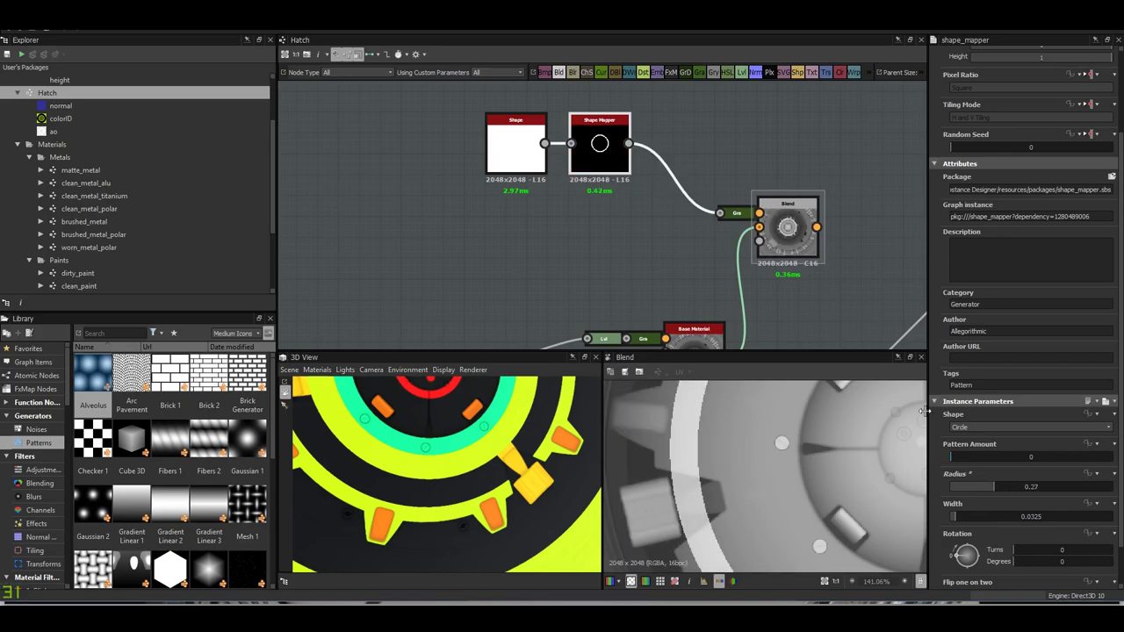
mouse_move(789, 227)
mouse_down()
mouse_move(461, 450)
mouse_move(492, 504)
mouse_move(470, 492)
mouse_move(412, 506)
mouse_move(455, 525)
mouse_up()
click(488, 492)
key(ctrl+z)
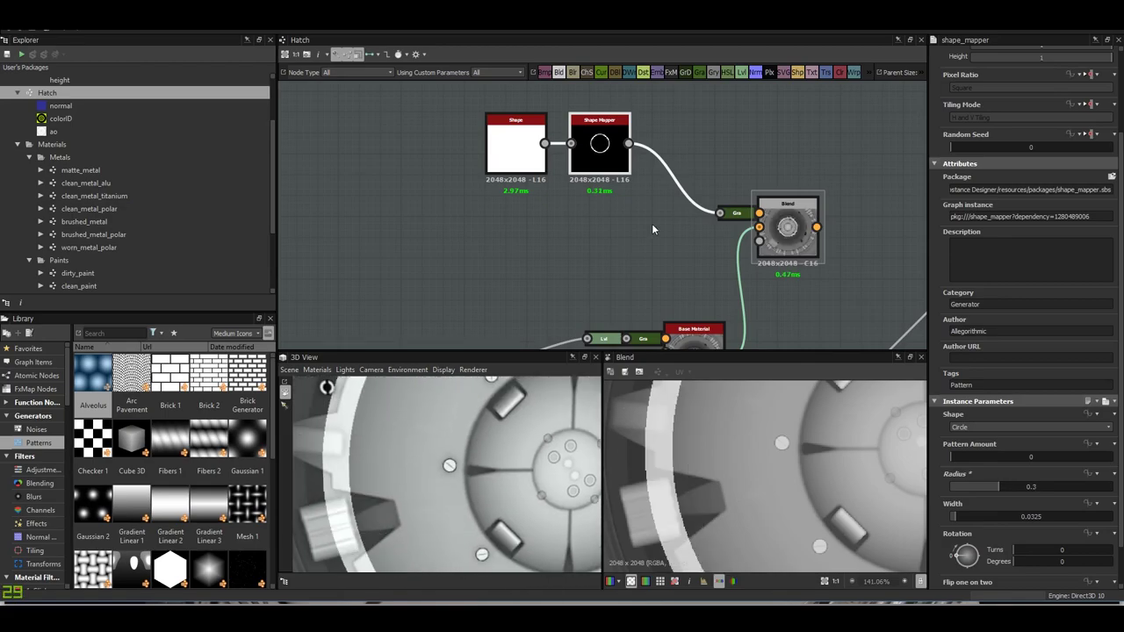
- Switch the 3D hub preview to show the colour ID map
scroll(652, 229, down, 5)
middle_drag(658, 194, 606, 206)
scroll(680, 181, up, 2)
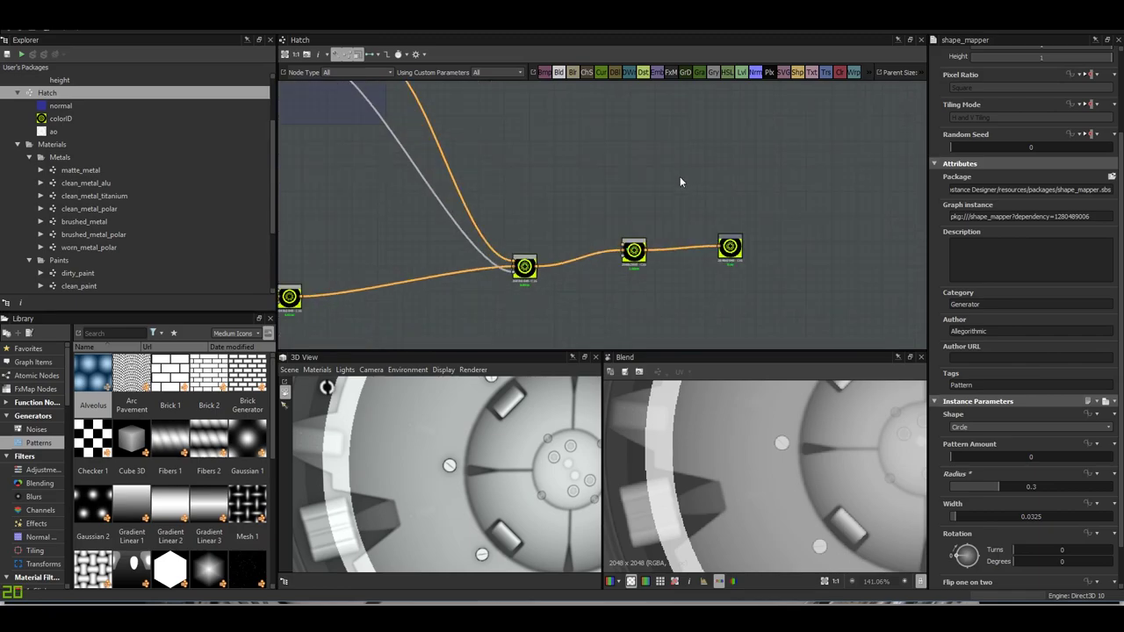
right_click(460, 455)
click(509, 481)
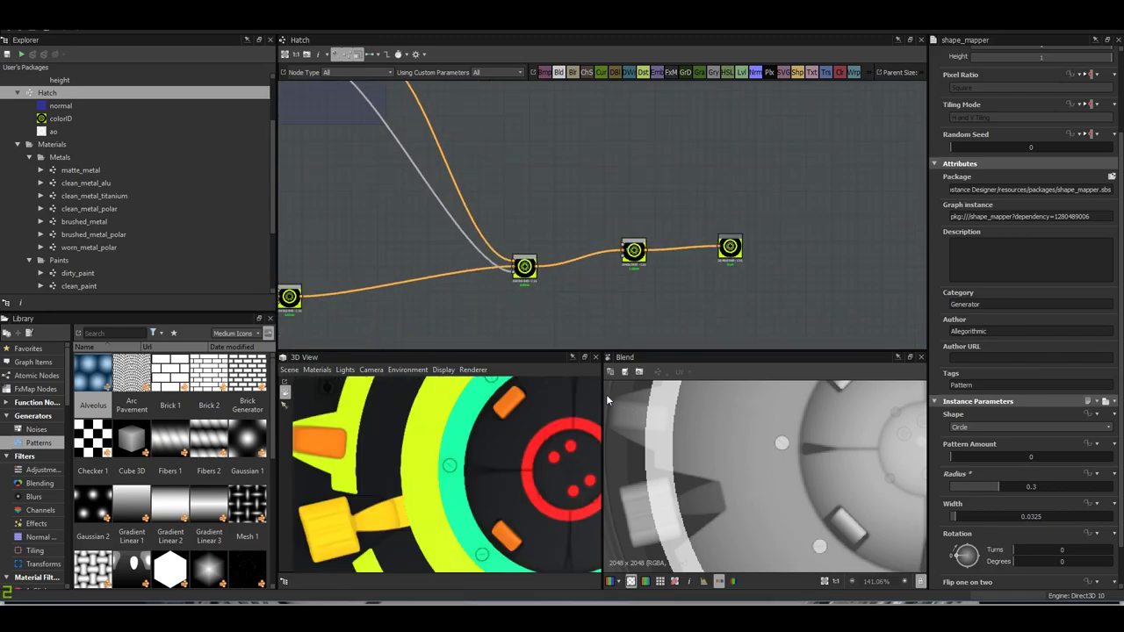
scroll(723, 257, down, 2)
scroll(724, 256, up, 3)
scroll(691, 274, up, 3)
- Show the grey Blend output on the hub again and reselect the Shape Mapper
click(762, 272)
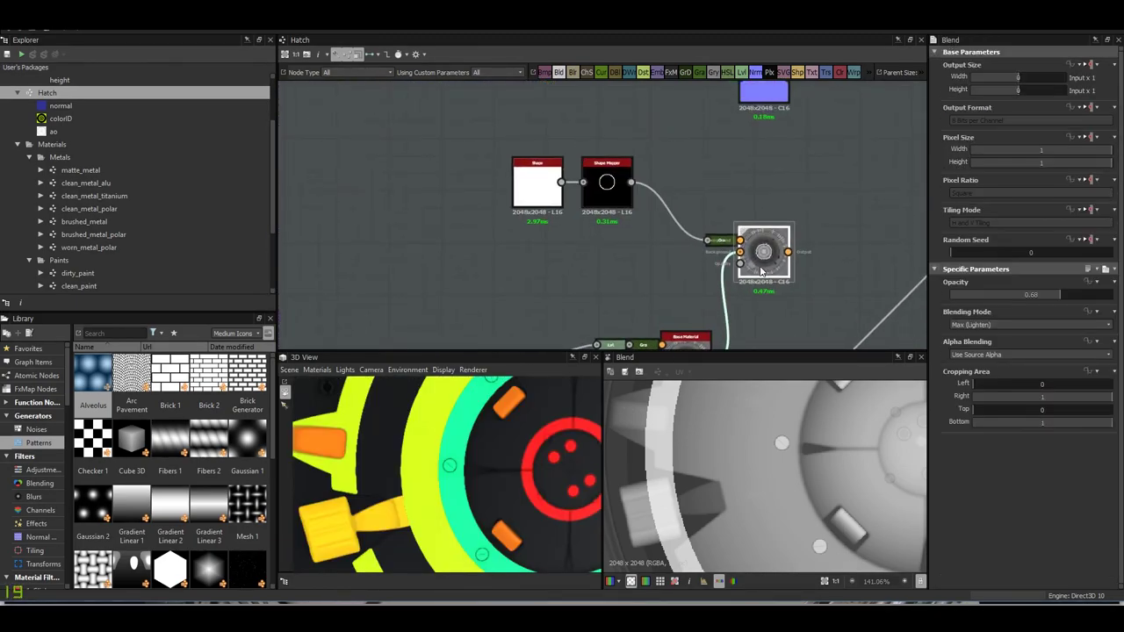
scroll(710, 494, up, 1)
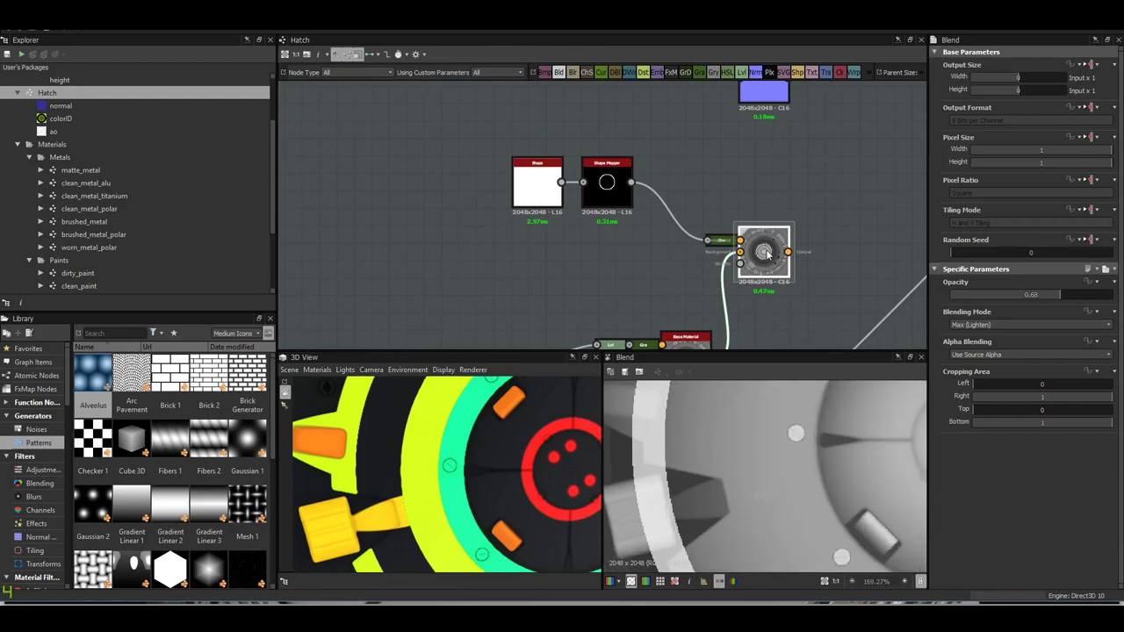
right_click(513, 441)
click(544, 475)
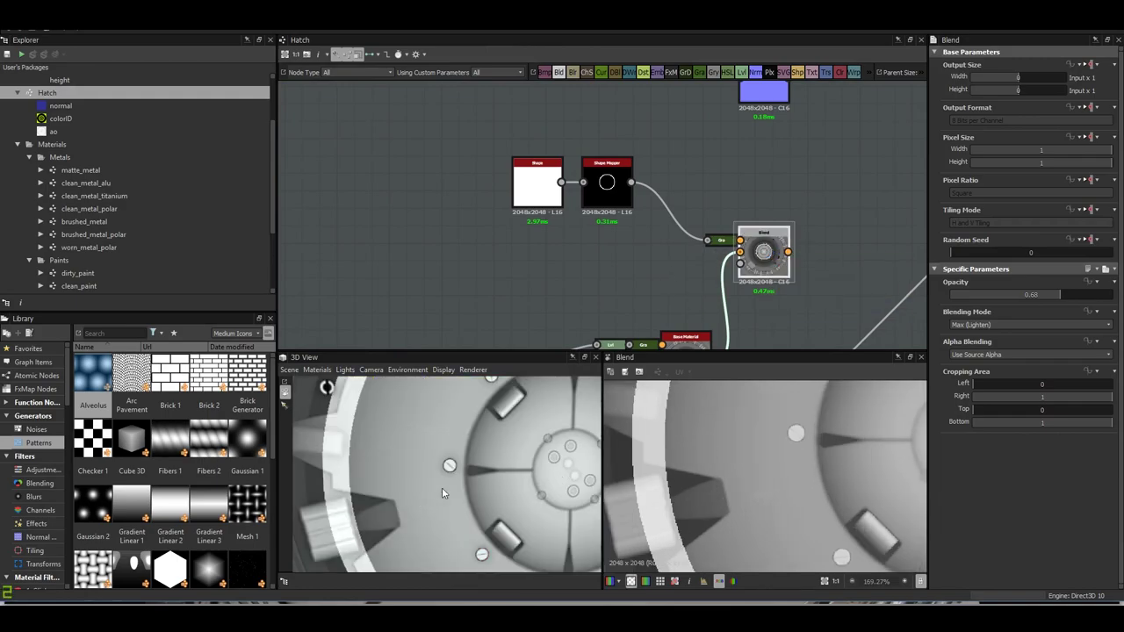
click(600, 193)
scroll(465, 503, up, 2)
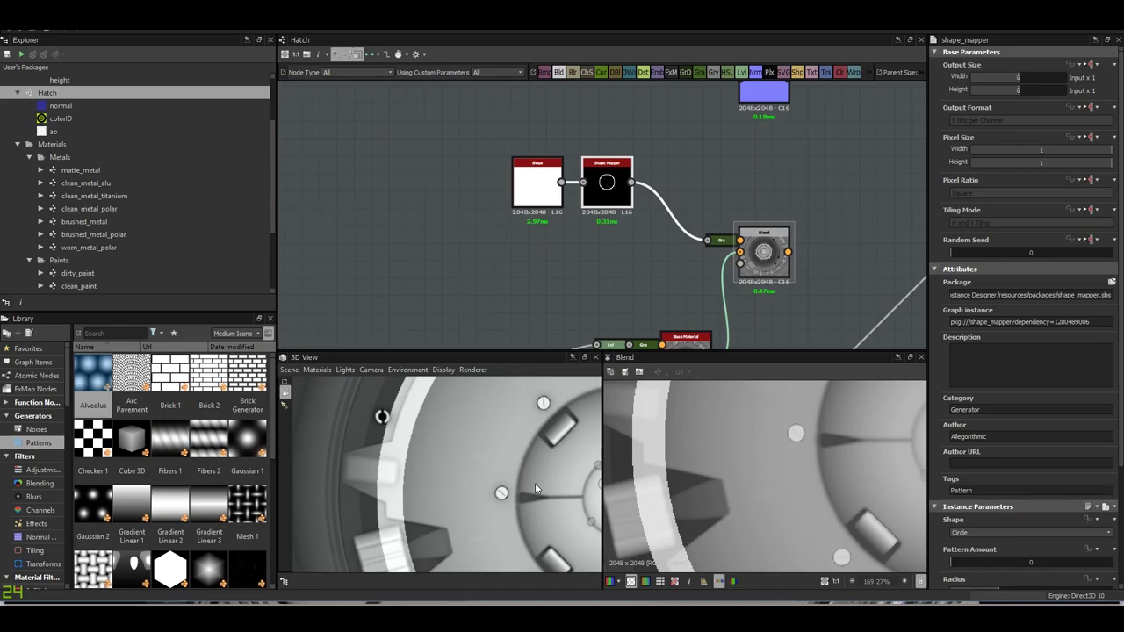
- Shrink the Shape Mapper circle radius to 0.22 and set width 0.08, checking the hub in 3D
scroll(545, 476, up, 2)
scroll(520, 485, down, 3)
scroll(521, 484, up, 3)
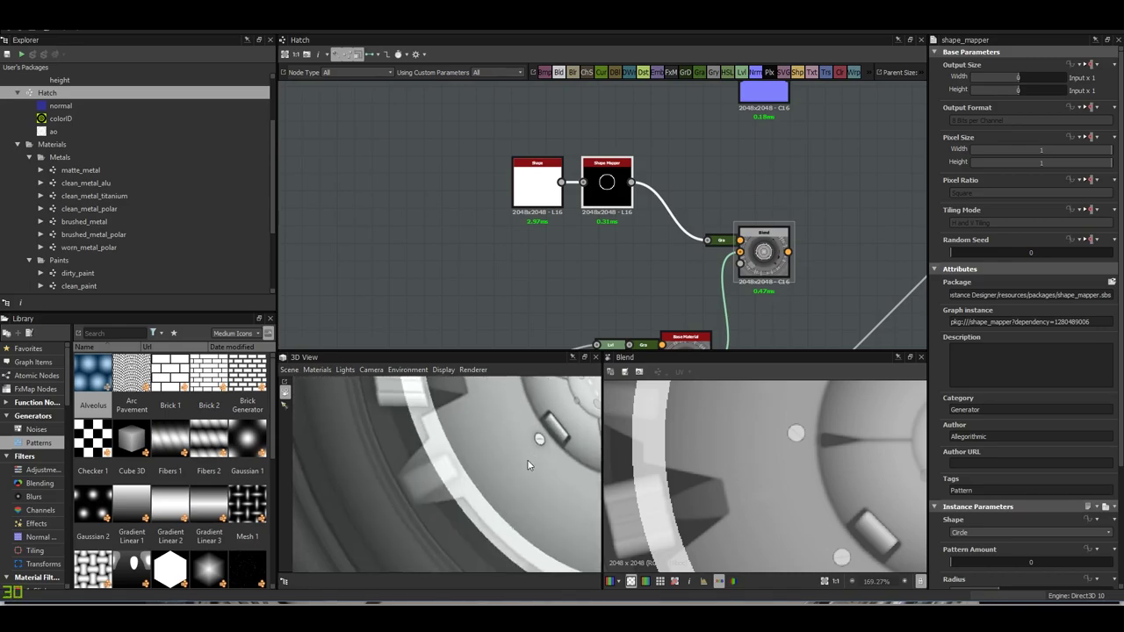
scroll(522, 484, down, 3)
drag(521, 484, 520, 481)
scroll(1010, 567, down, 3)
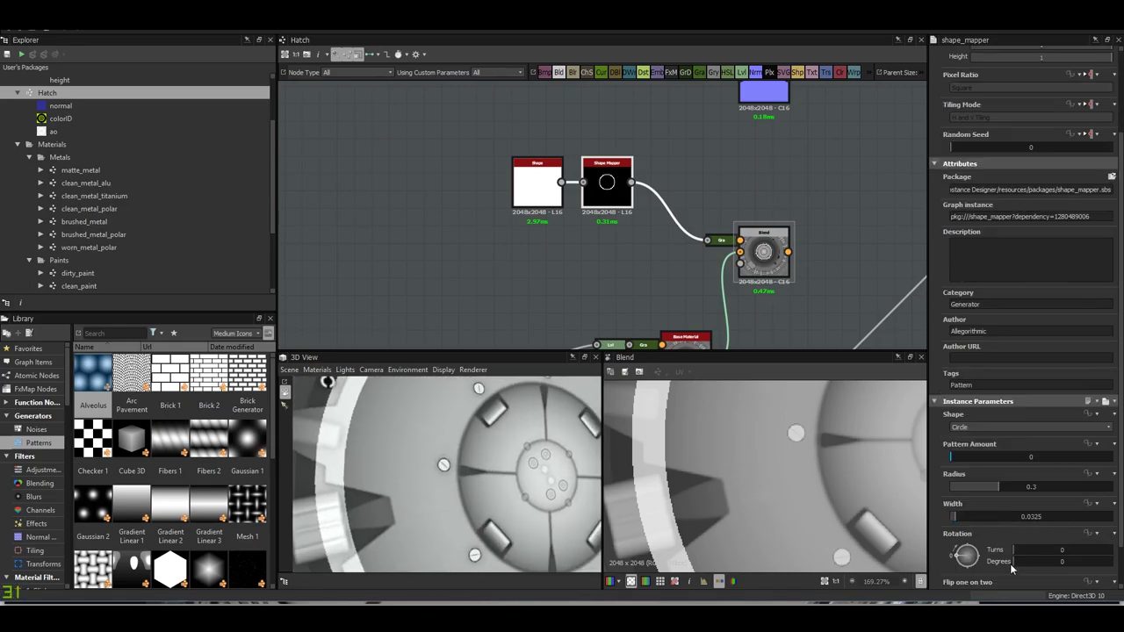
click(984, 486)
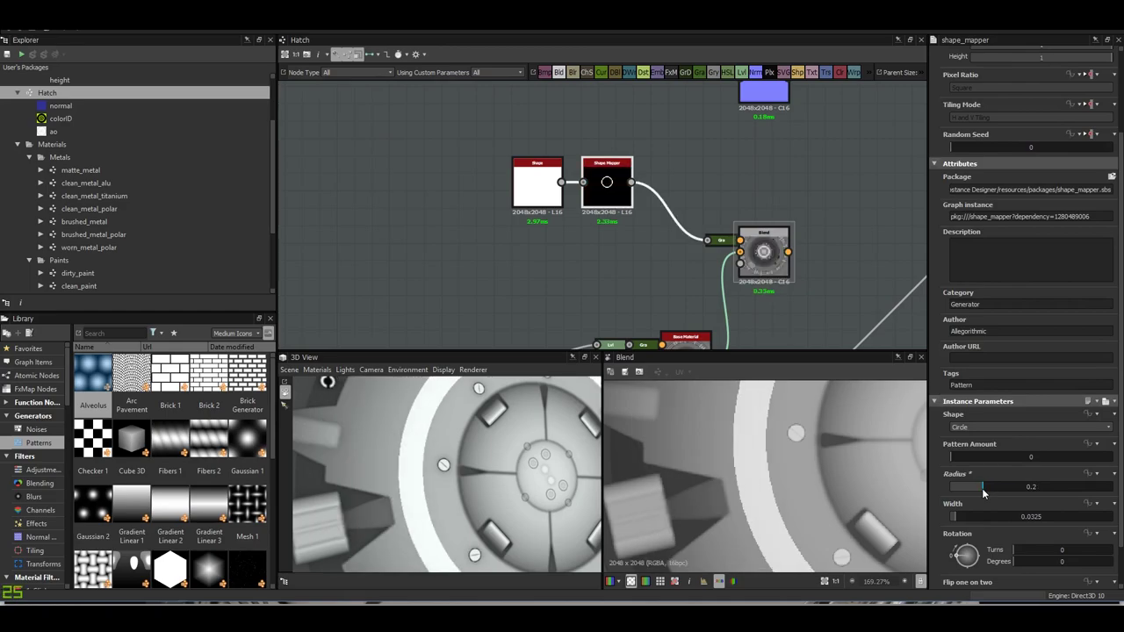
click(980, 489)
drag(527, 474, 469, 472)
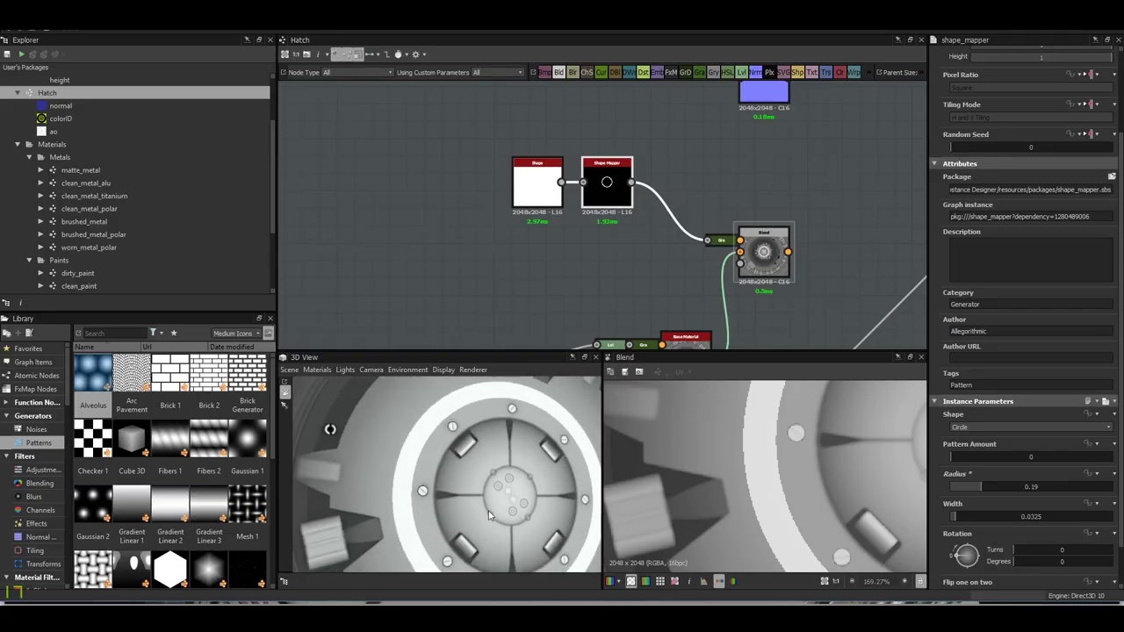
drag(980, 489, 986, 489)
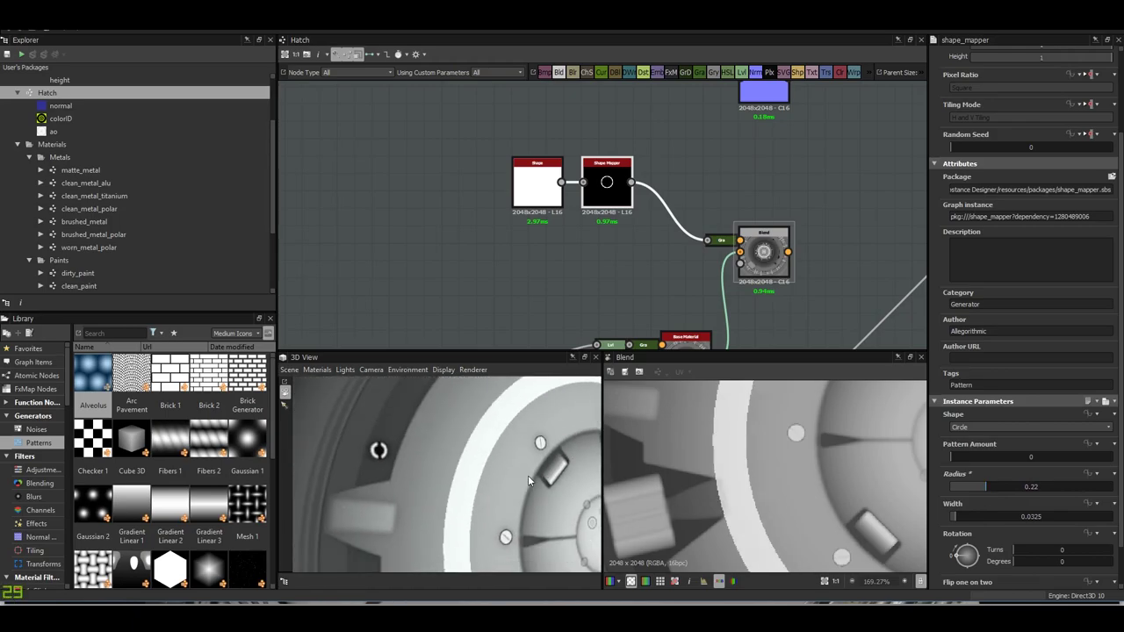
click(963, 518)
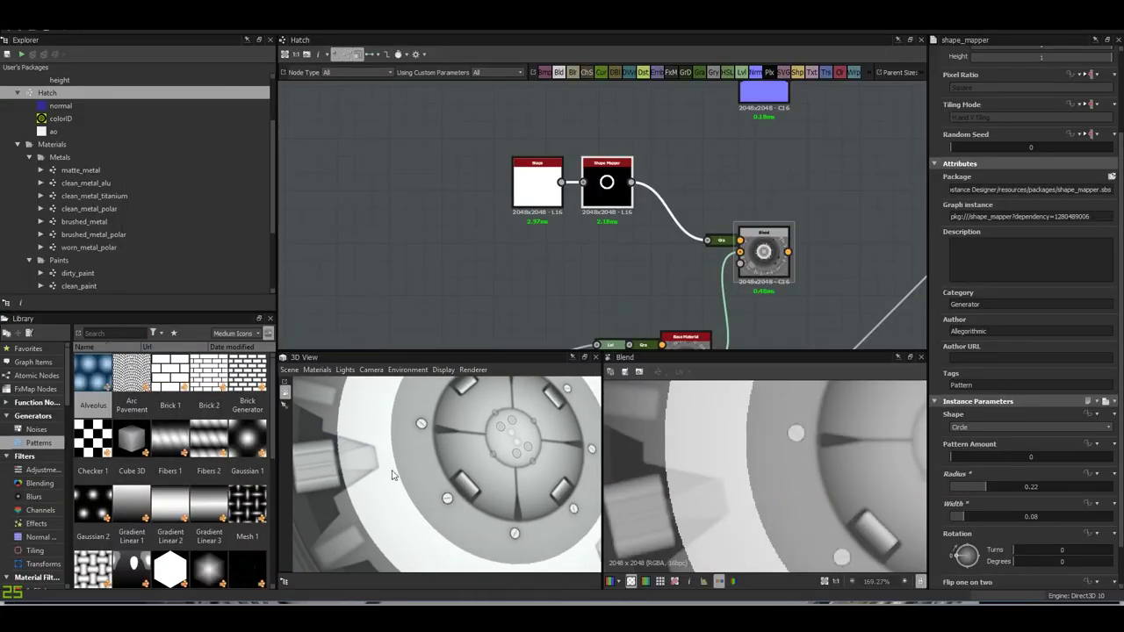
mouse_move(392, 475)
alt+mouse_down()
mouse_move(463, 466)
mouse_move(458, 478)
mouse_move(462, 447)
mouse_move(395, 442)
mouse_move(389, 426)
alt+mouse_up()
- In the brushed_metal frame, remove and restore the Shape/Shape Mapper pair, then preview the first Blend
scroll(662, 295, down, 3)
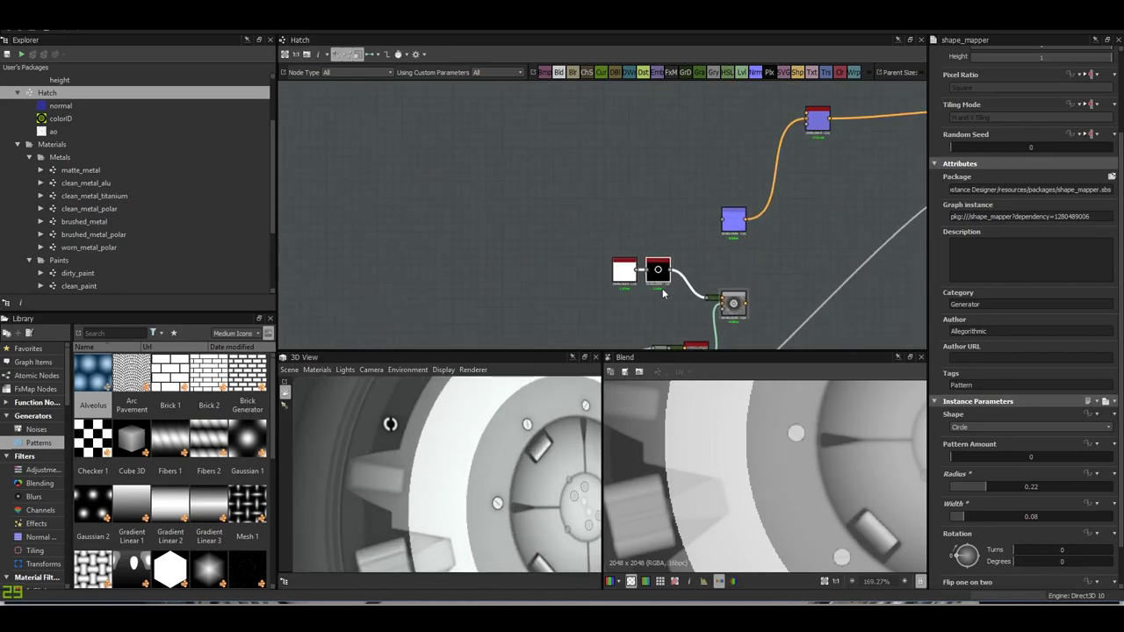
scroll(647, 221, down, 3)
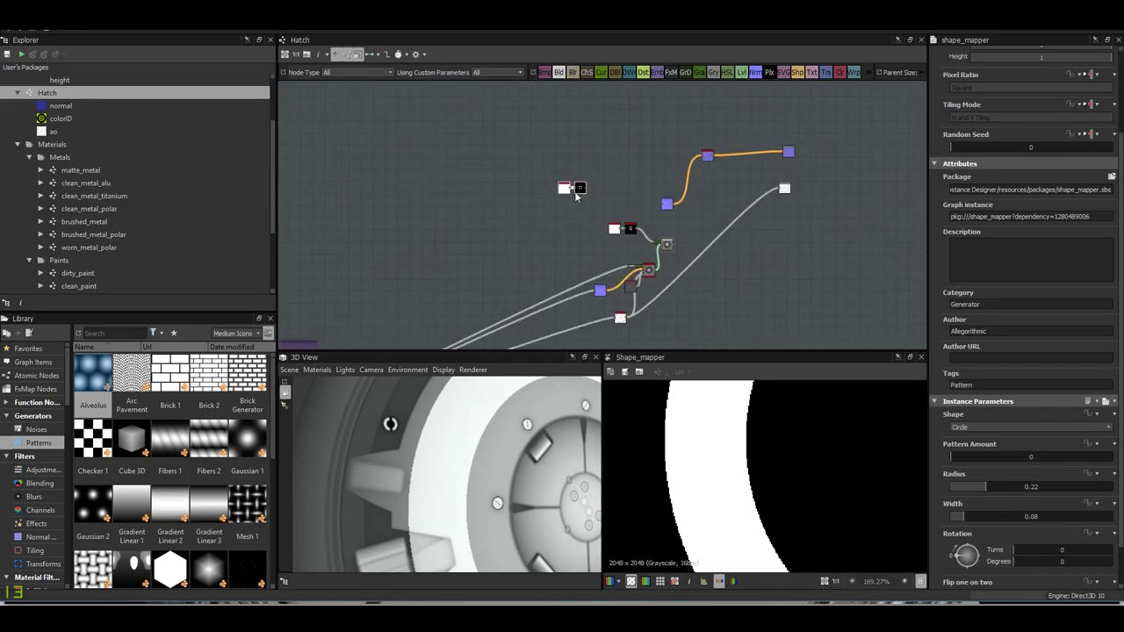
scroll(615, 226, up, 3)
middle_drag(579, 251, 534, 153)
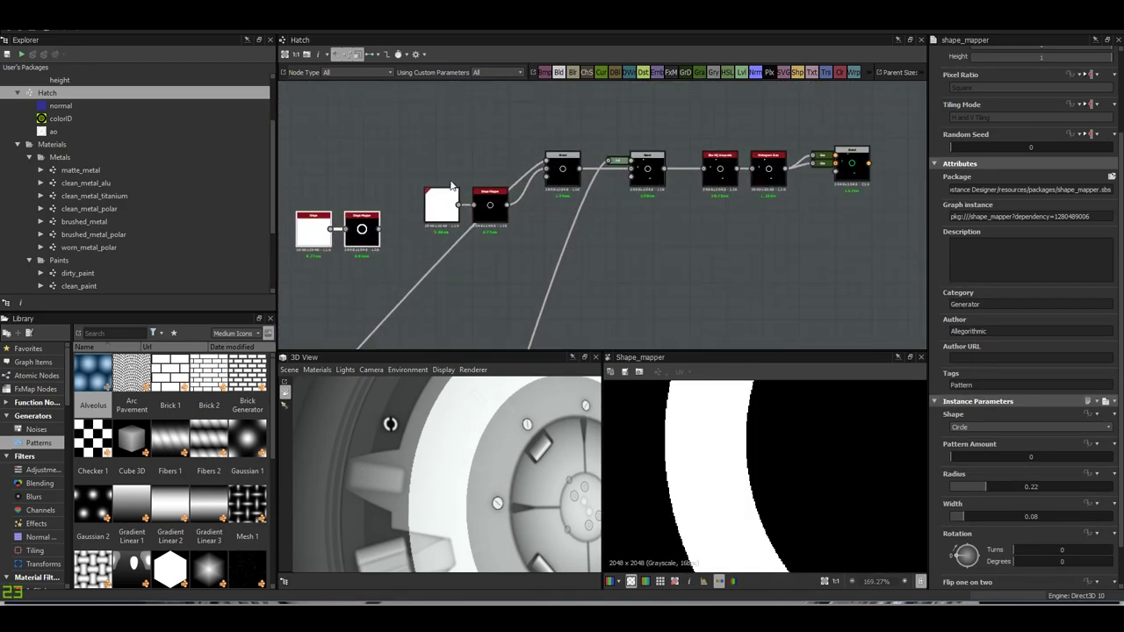
key(Delete)
key(ctrl+z)
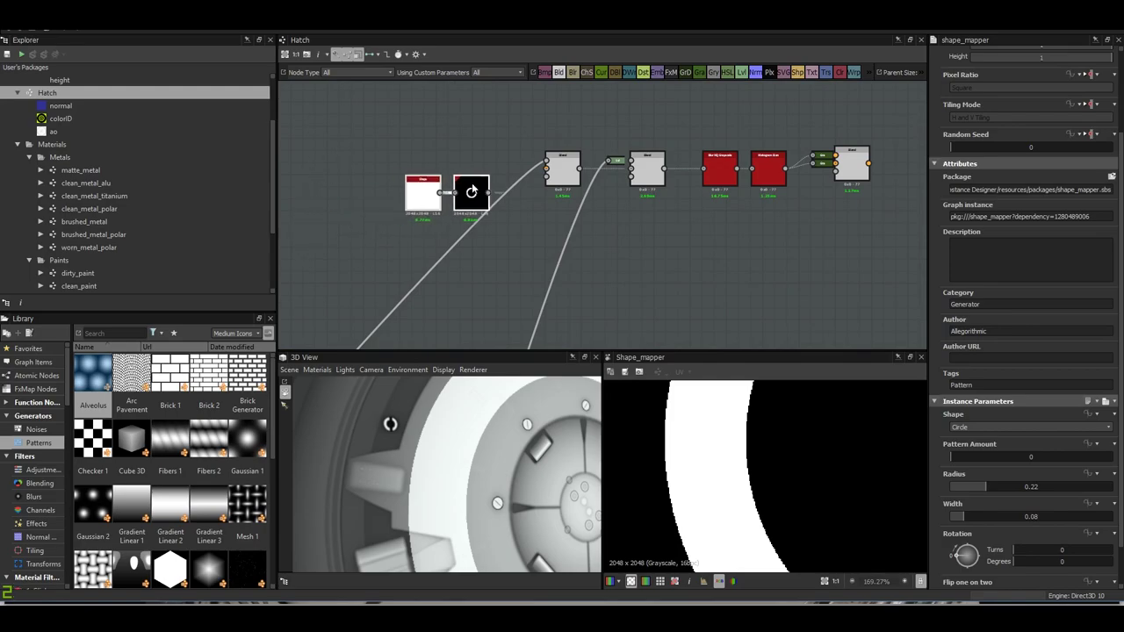
double_click(565, 174)
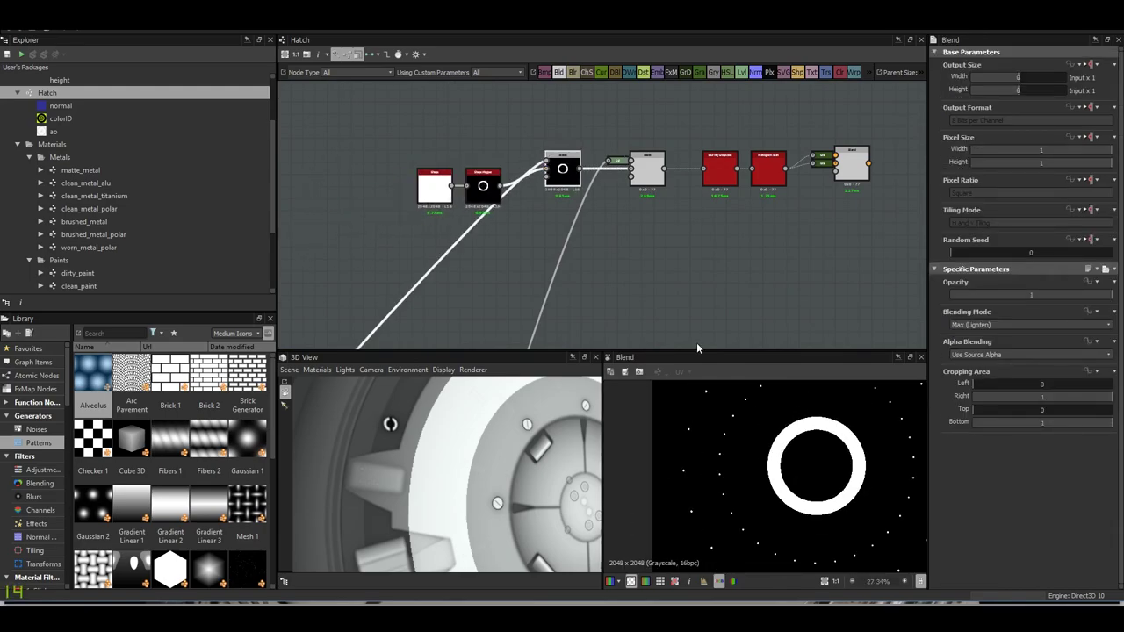
- Rewire the Shape Mapper into the second Blend, delete the first Blend, and preview the result
scroll(562, 189, up, 4)
scroll(453, 230, down, 2)
drag(653, 203, 667, 195)
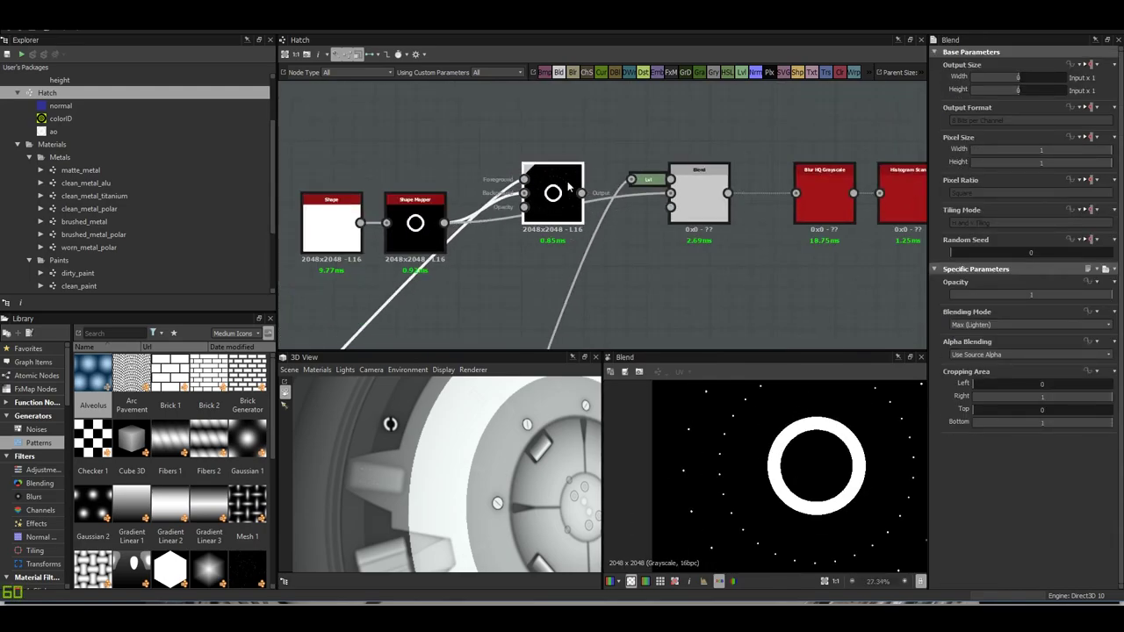
drag(579, 177, 567, 115)
key(Delete)
double_click(699, 198)
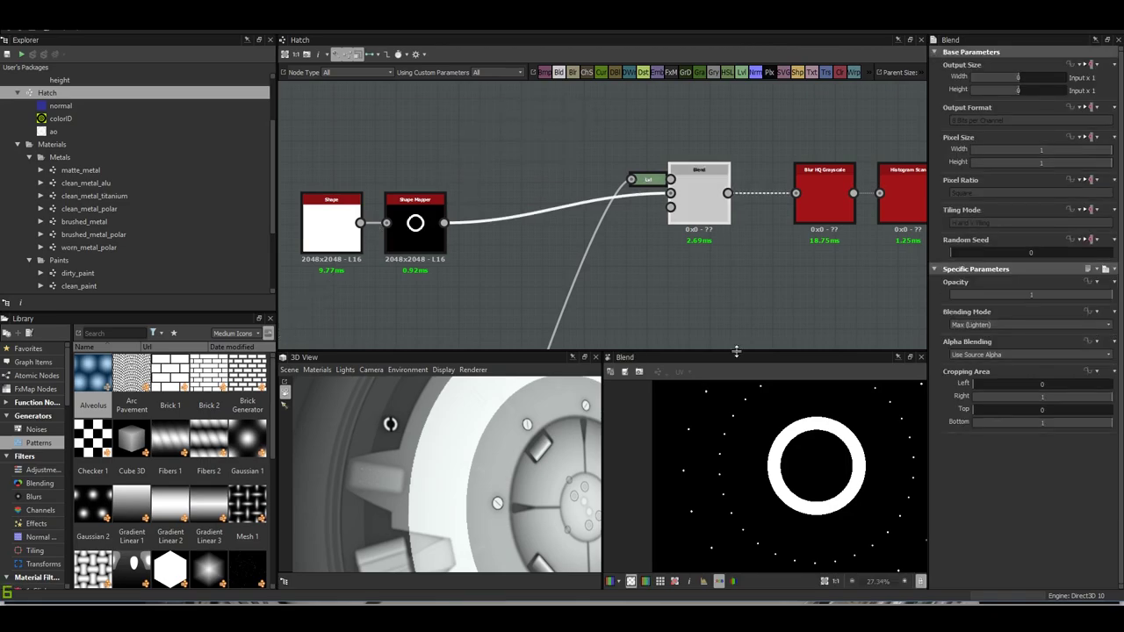
middle_drag(660, 148, 633, 158)
scroll(766, 477, up, 3)
scroll(760, 477, down, 1)
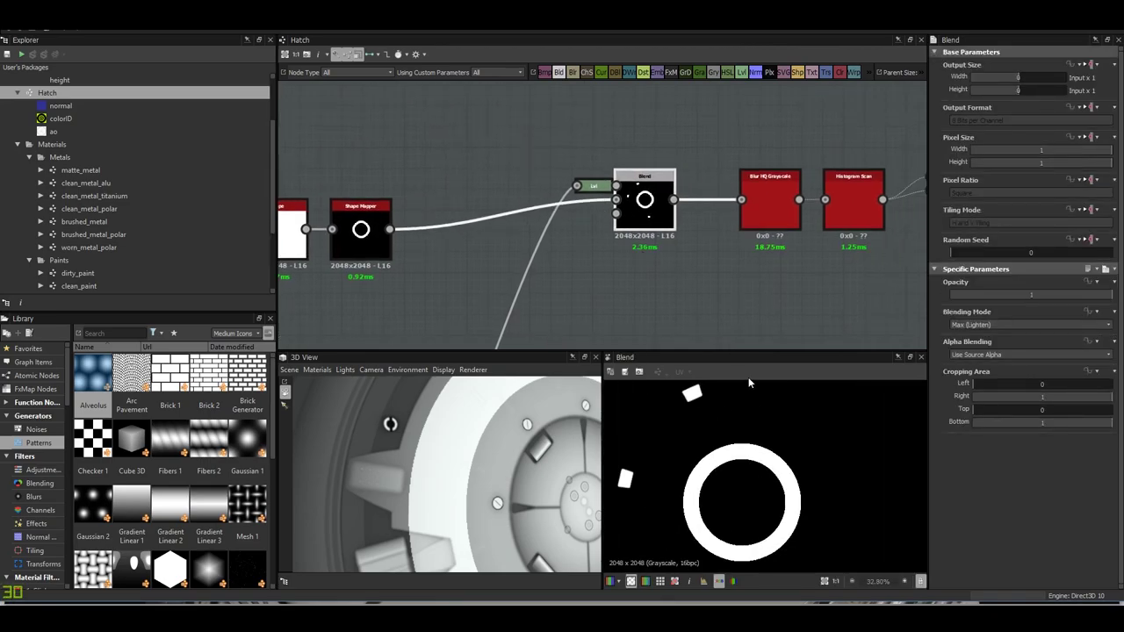
middle_drag(887, 264, 777, 208)
scroll(798, 195, up, 3)
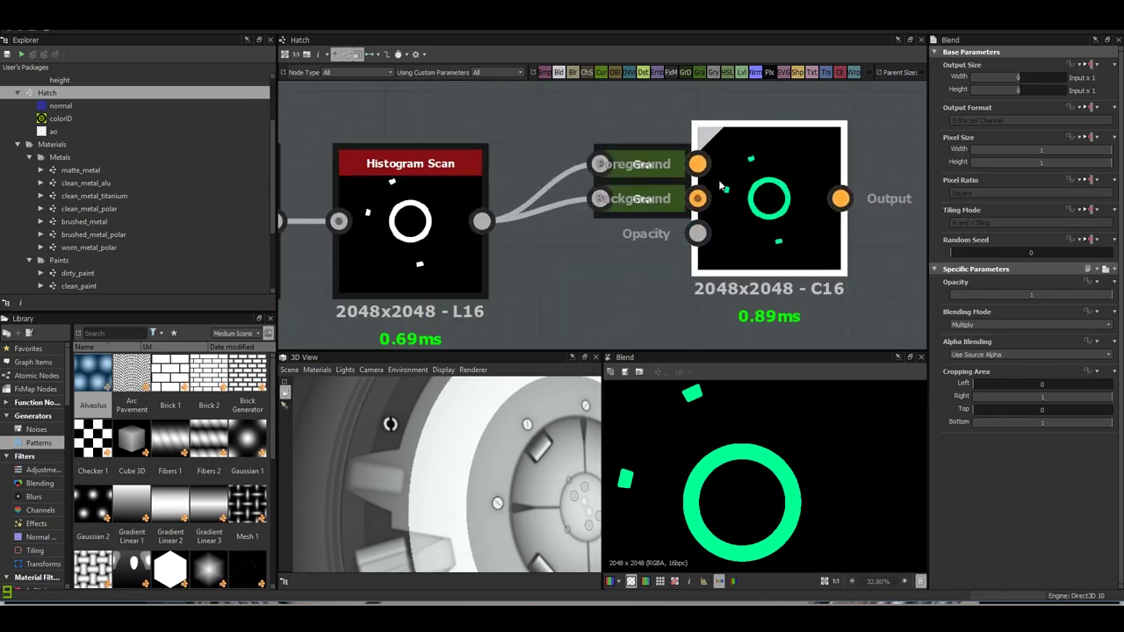
- Change the lower gradient map's colour key from green to cyan
double_click(643, 202)
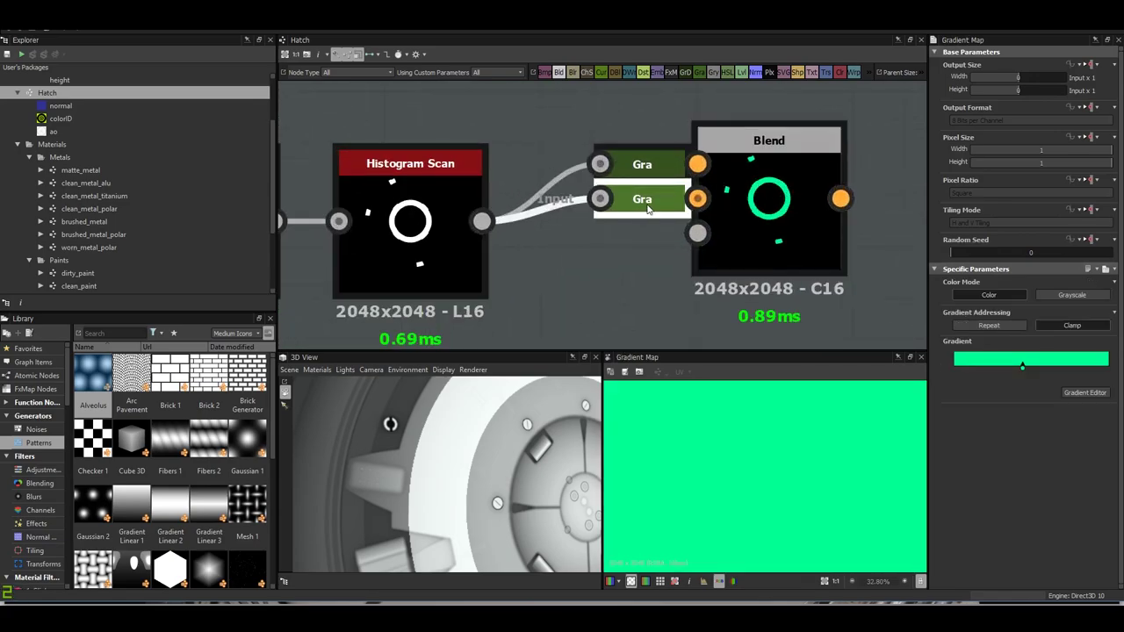
click(1086, 393)
click(596, 91)
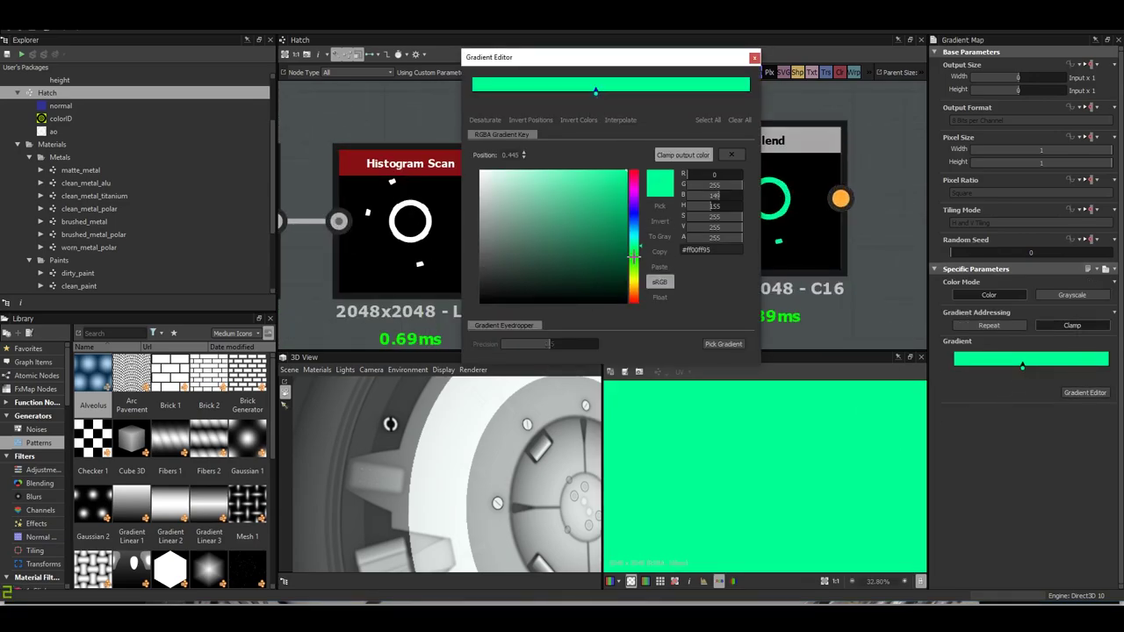
click(634, 244)
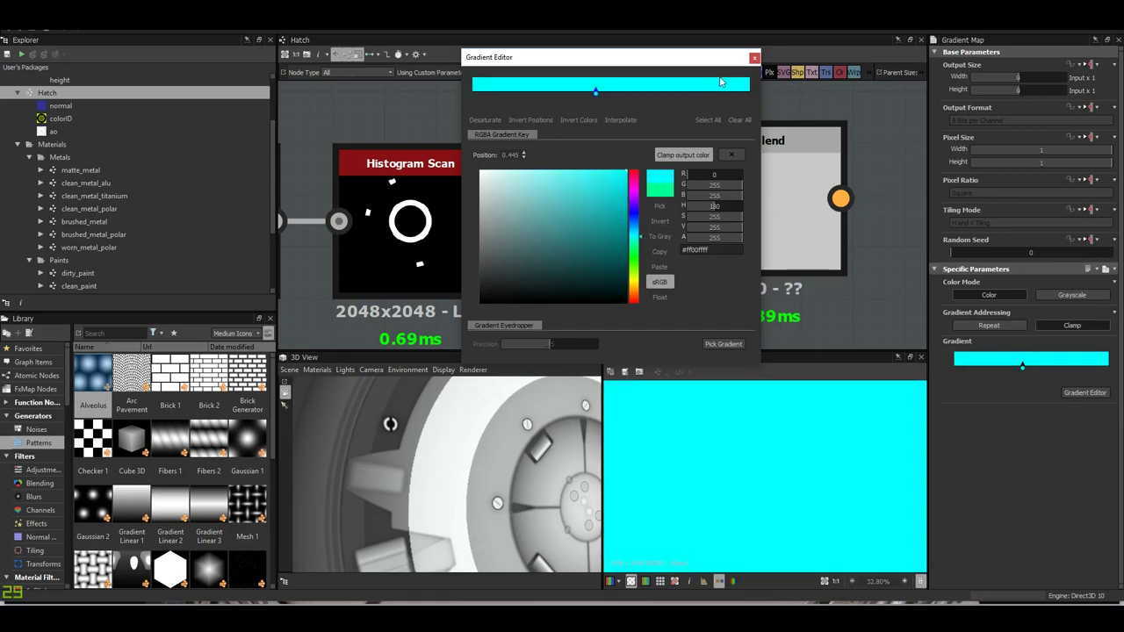
click(754, 58)
- Preview the final Blend node and show its cyan ring output on the 3D hub
double_click(763, 202)
scroll(567, 207, down, 3)
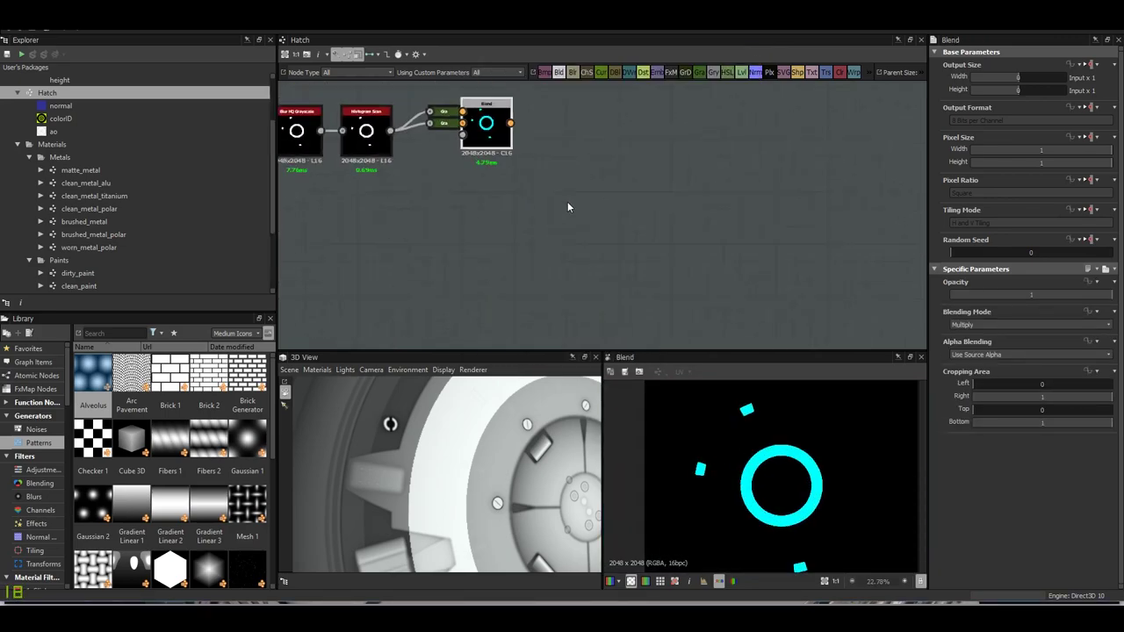
scroll(567, 201, down, 3)
scroll(556, 186, up, 5)
scroll(551, 182, down, 5)
scroll(525, 143, up, 2)
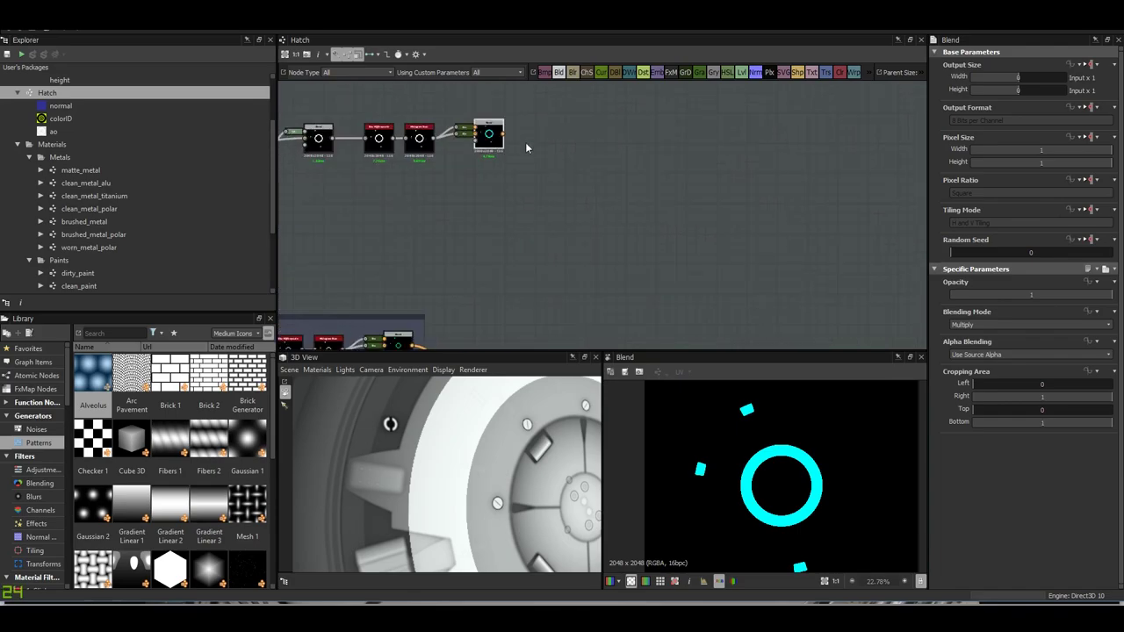
scroll(591, 241, up, 5)
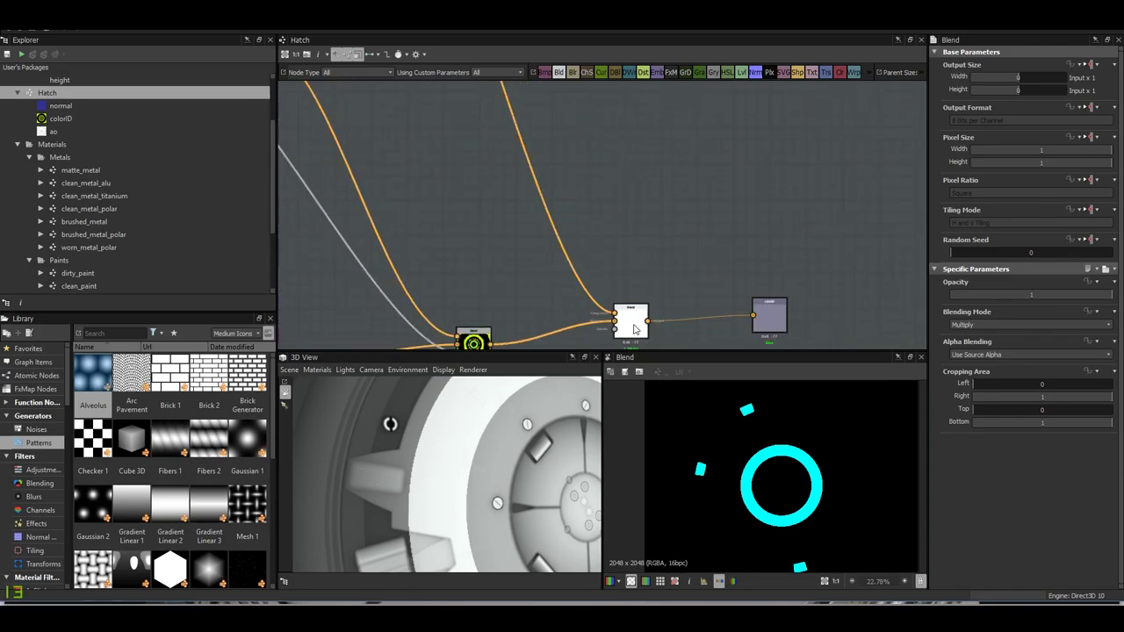
right_click(522, 461)
click(555, 477)
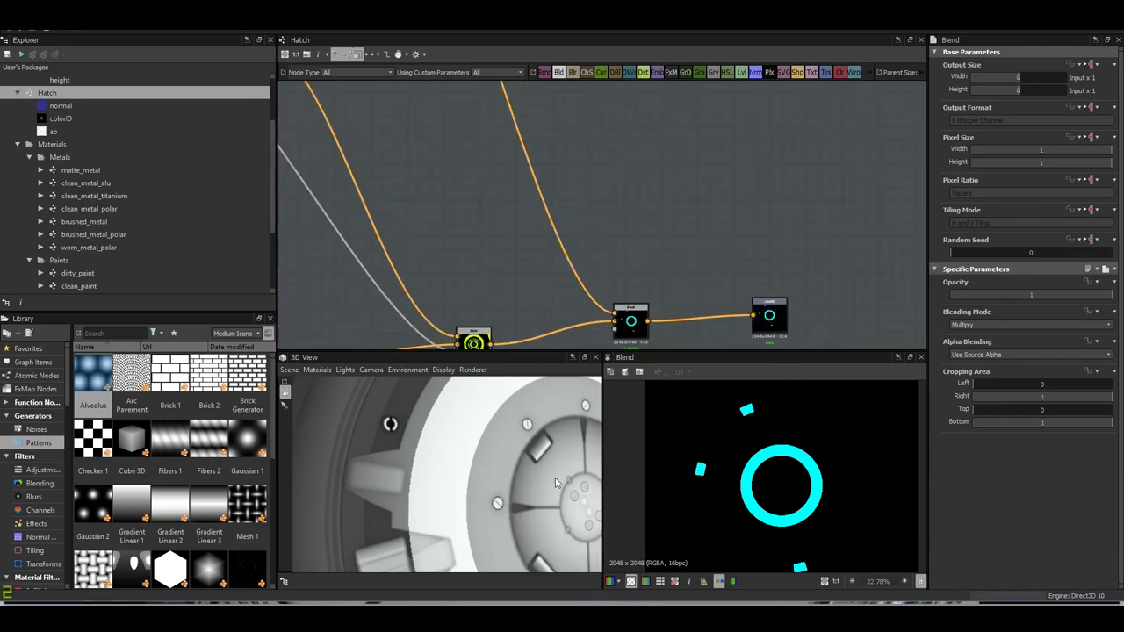
middle_drag(629, 328, 654, 245)
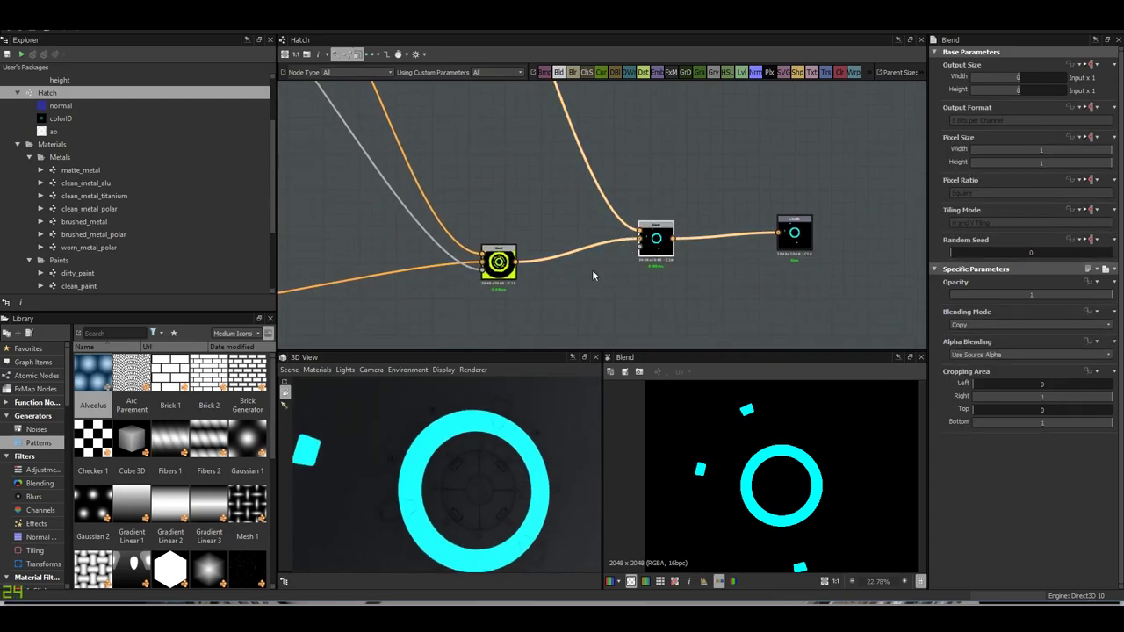
- Connect the ring mask output into the blend chain
scroll(521, 217, down, 5)
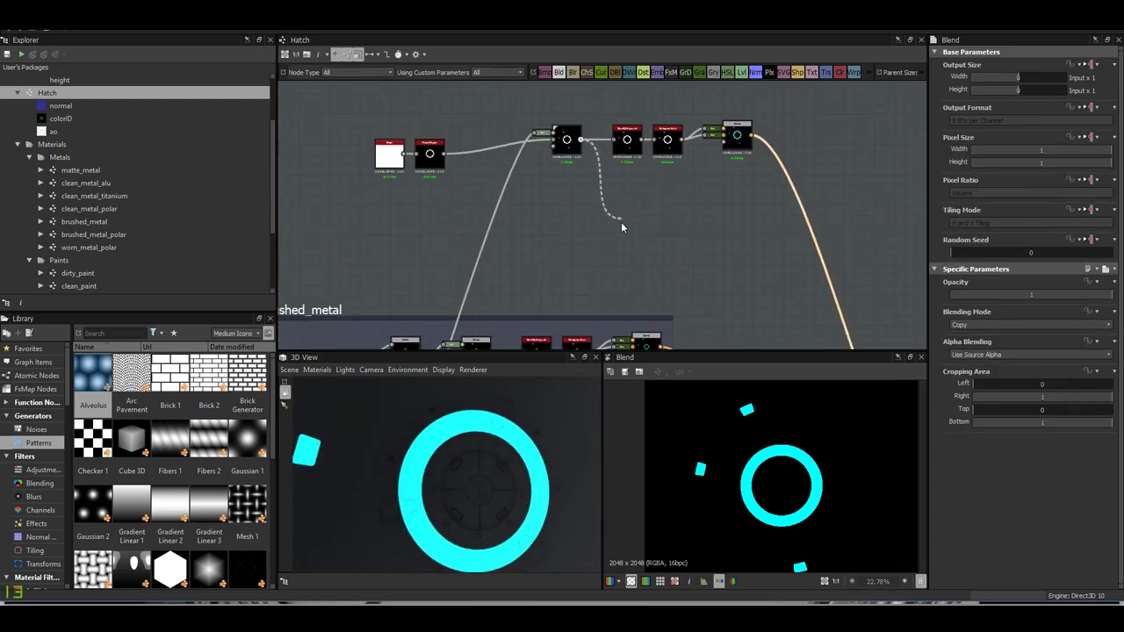
scroll(620, 227, down, 3)
scroll(620, 163, up, 5)
drag(531, 132, 599, 281)
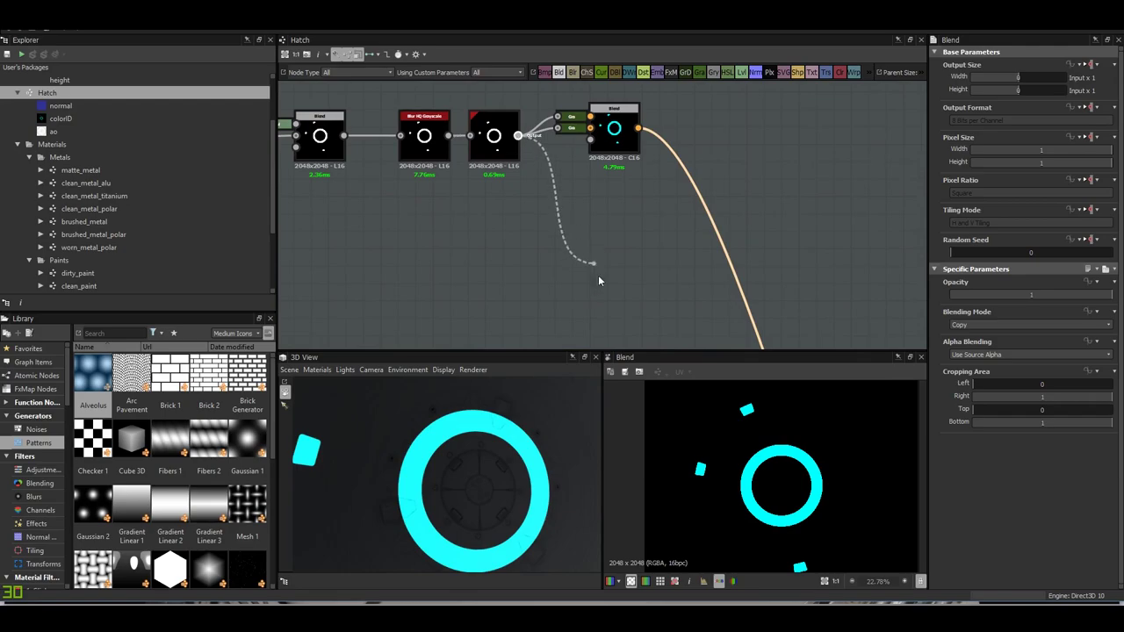
scroll(571, 143, down, 5)
scroll(654, 326, up, 5)
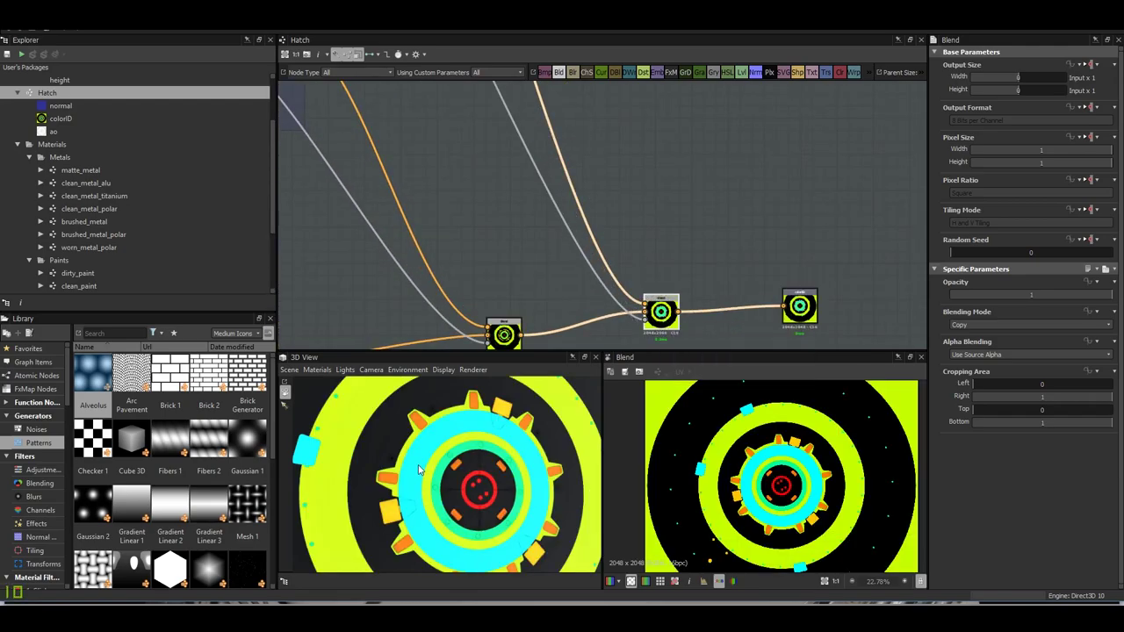
scroll(430, 462, up, 3)
scroll(439, 505, up, 2)
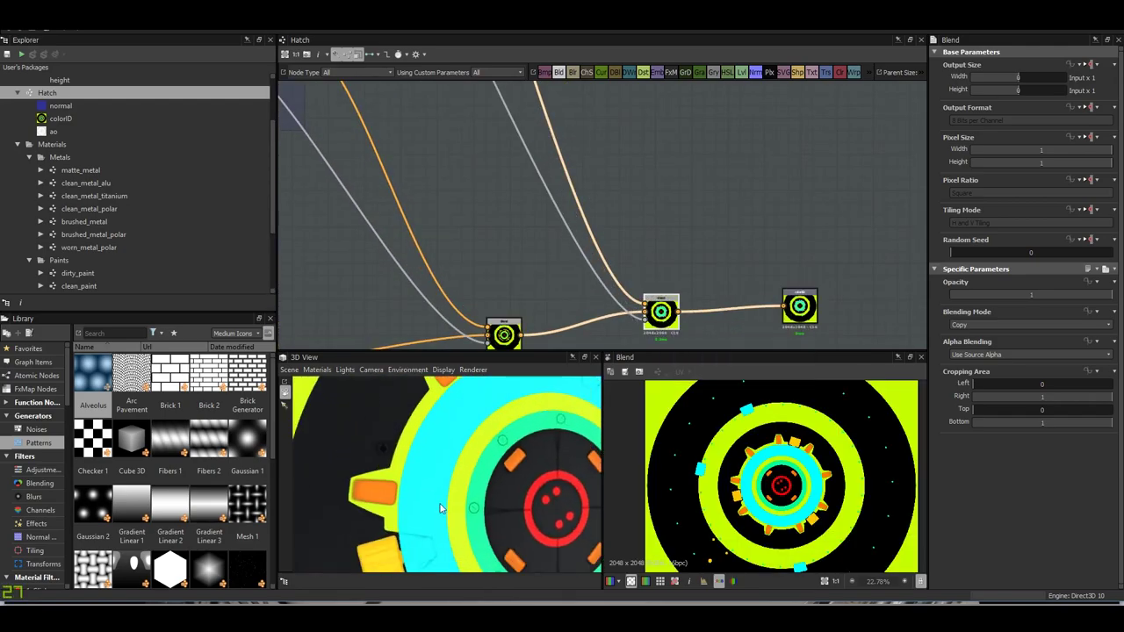
mouse_move(610, 274)
middle_down()
mouse_move(603, 243)
mouse_move(624, 187)
middle_up()
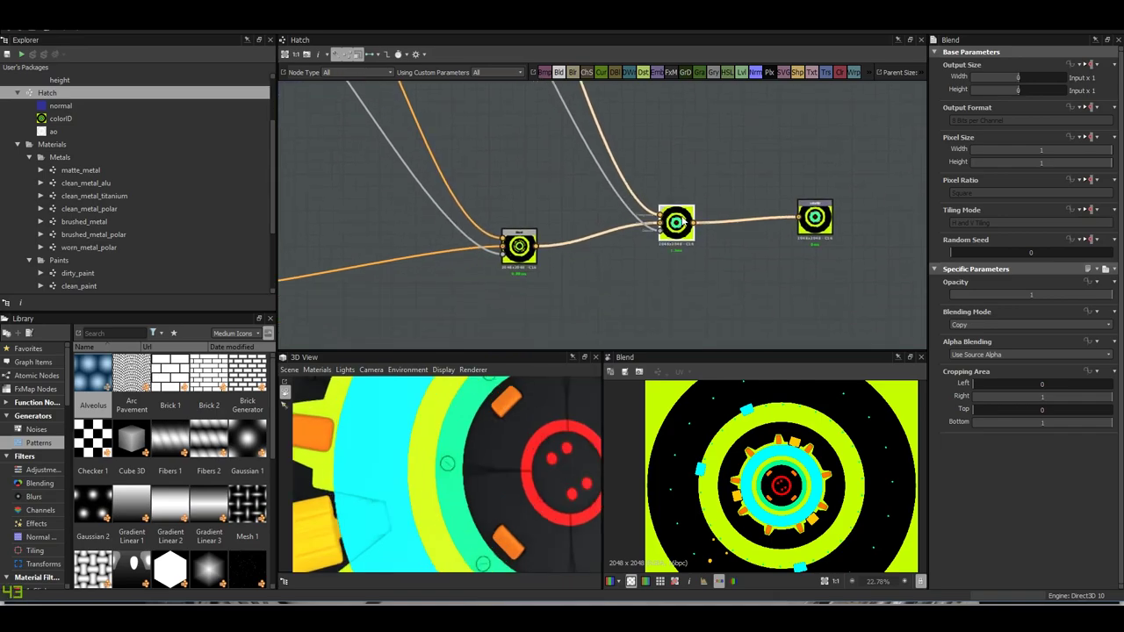
- Orbit the hub and toggle the 3D display options, restoring the coloured gear view
drag(446, 455, 492, 386)
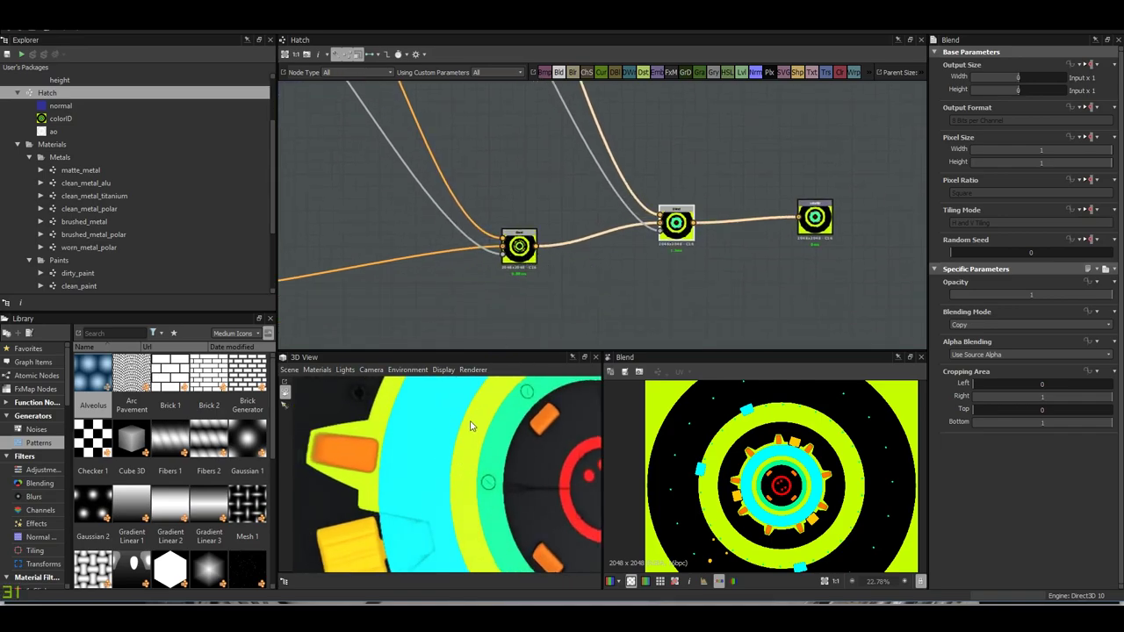
right_click(491, 440)
click(548, 463)
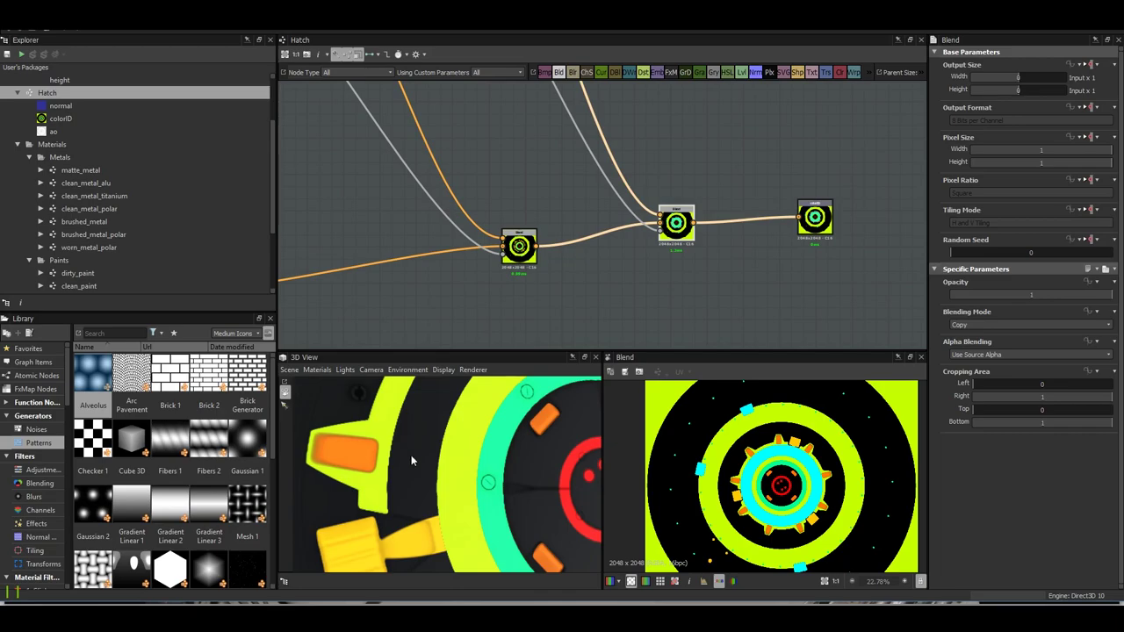
drag(411, 456, 417, 465)
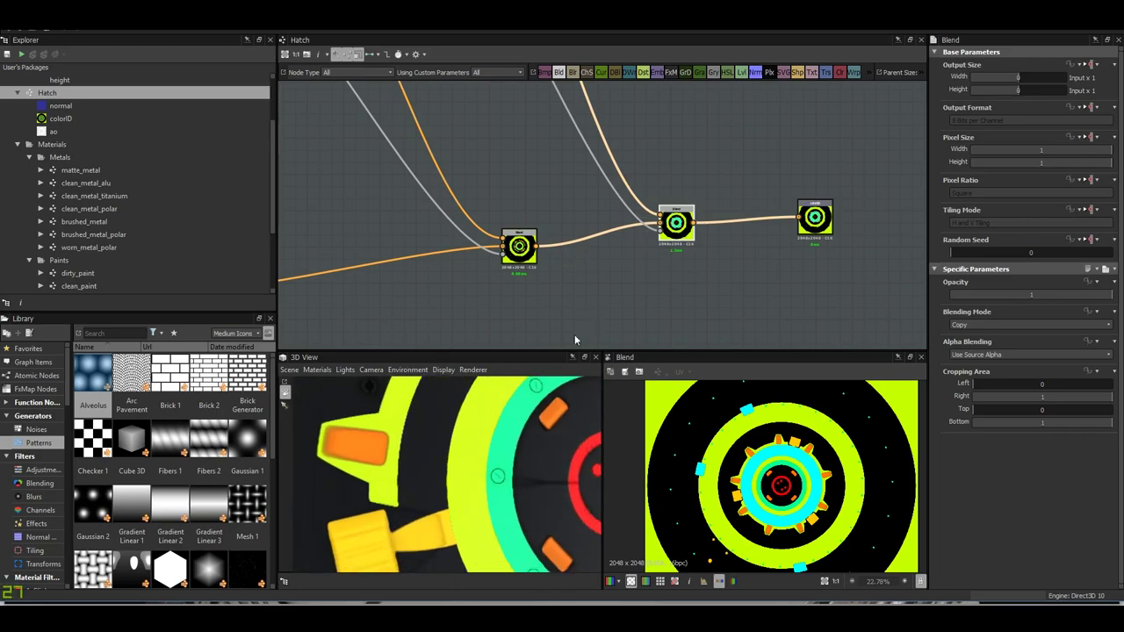
right_click(525, 437)
click(581, 465)
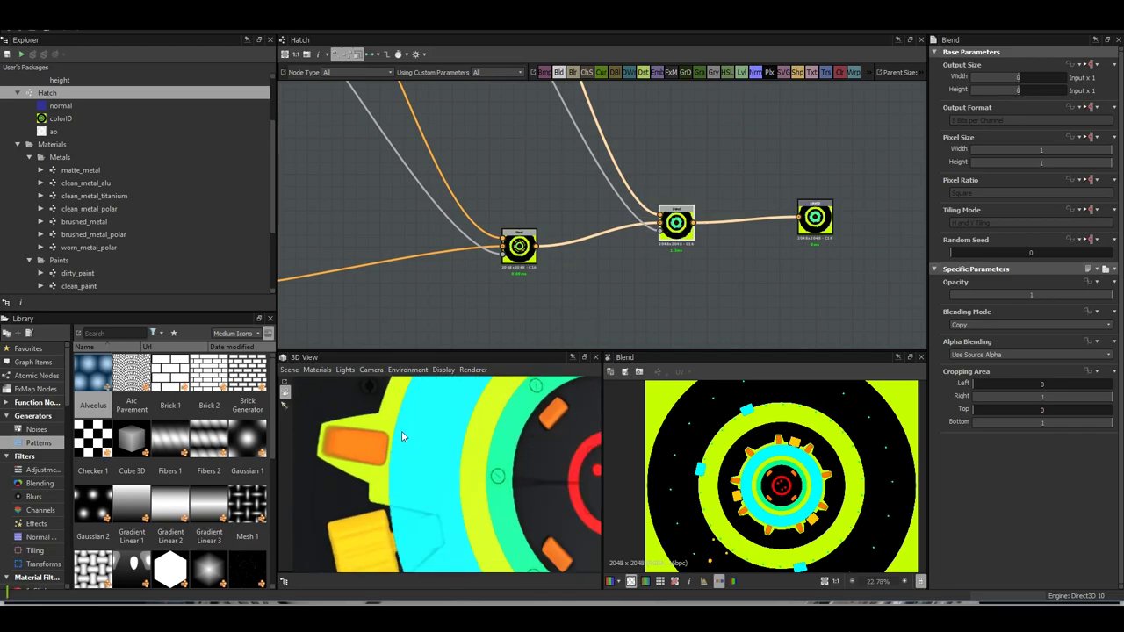
scroll(527, 219, down, 2)
middle_drag(527, 219, 513, 159)
- Nudge the Shape Mapper node right and preview the blur and Shape Mapper outputs in 2D
scroll(513, 159, up, 2)
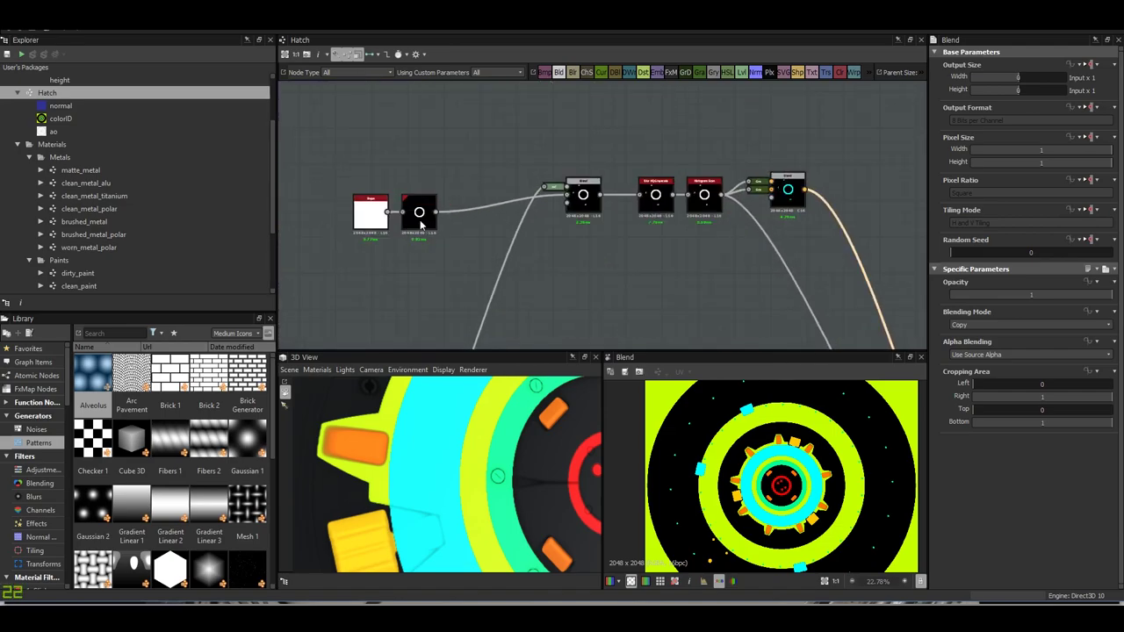
click(419, 216)
drag(420, 215, 457, 209)
scroll(446, 432, up, 3)
scroll(458, 454, up, 1)
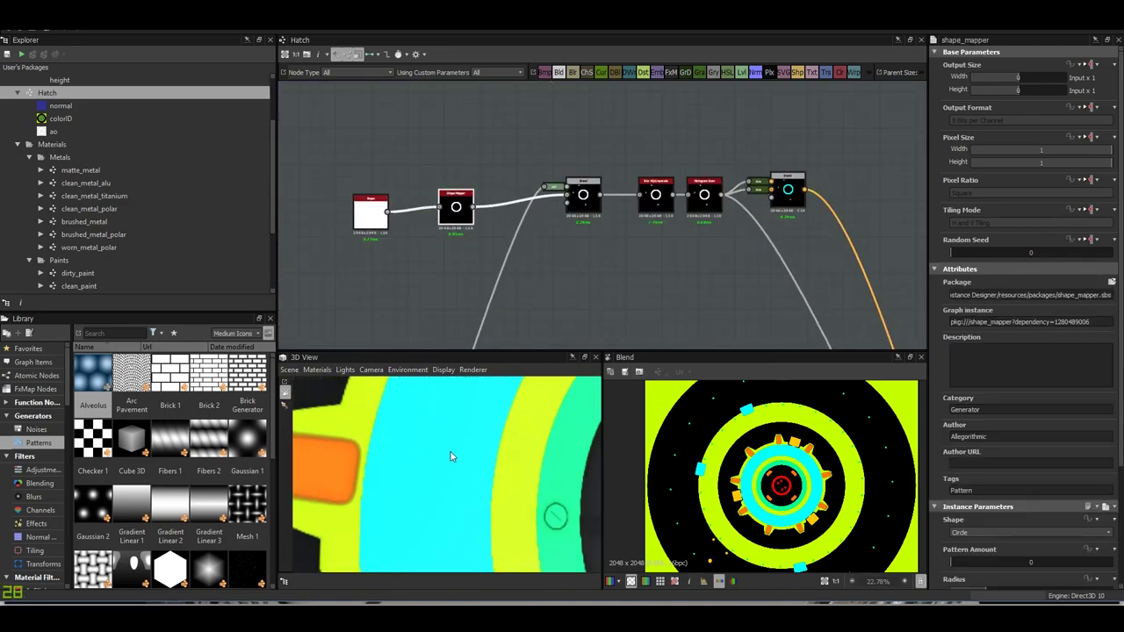
click(655, 197)
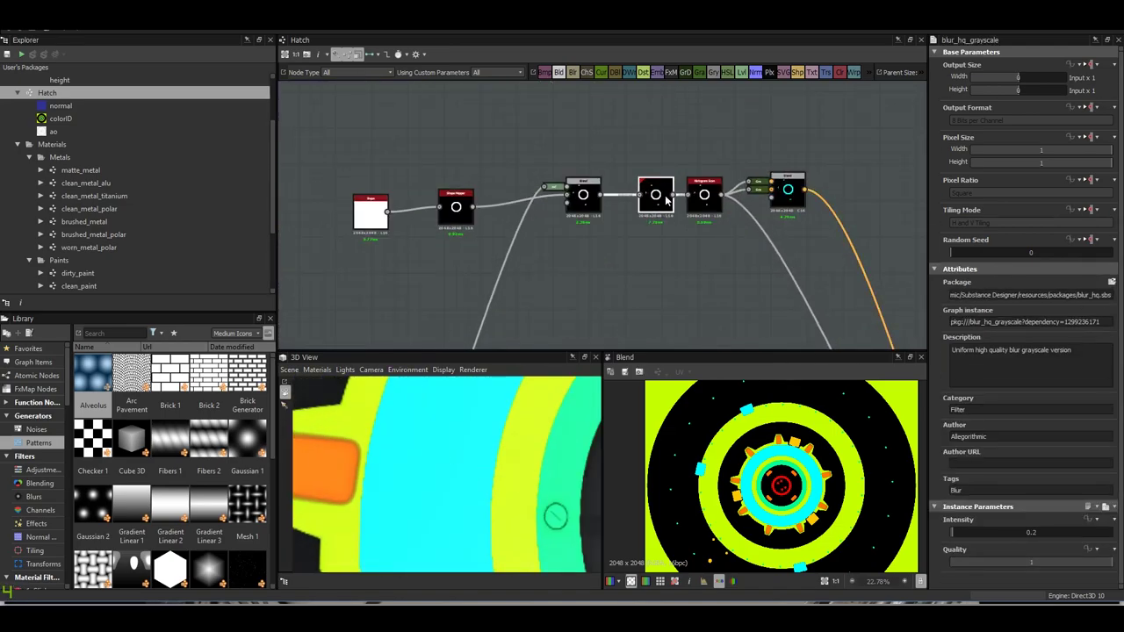
double_click(666, 201)
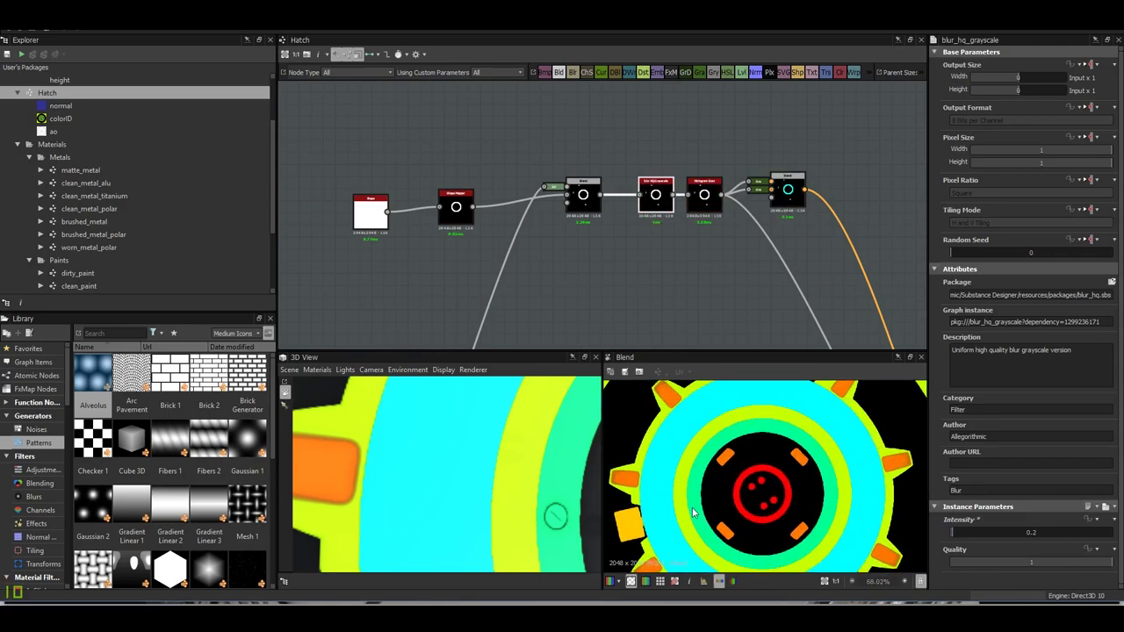
double_click(456, 208)
- Enlarge the Shape Mapper ring radius to about 0.2 and check the hub
scroll(966, 510, down, 3)
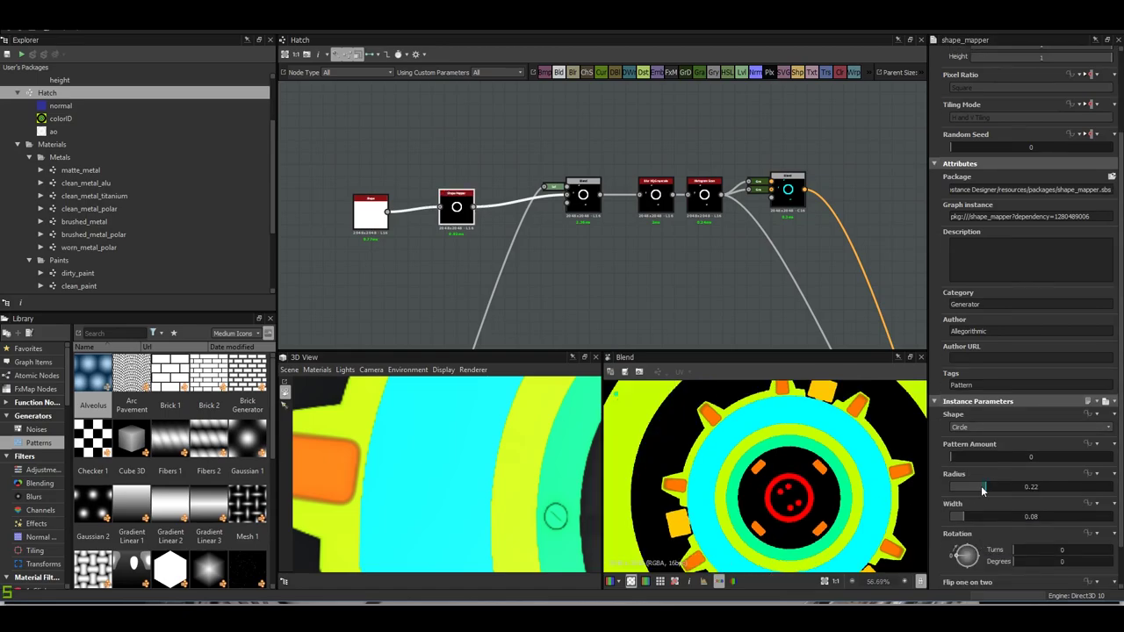
click(980, 487)
drag(979, 486, 984, 487)
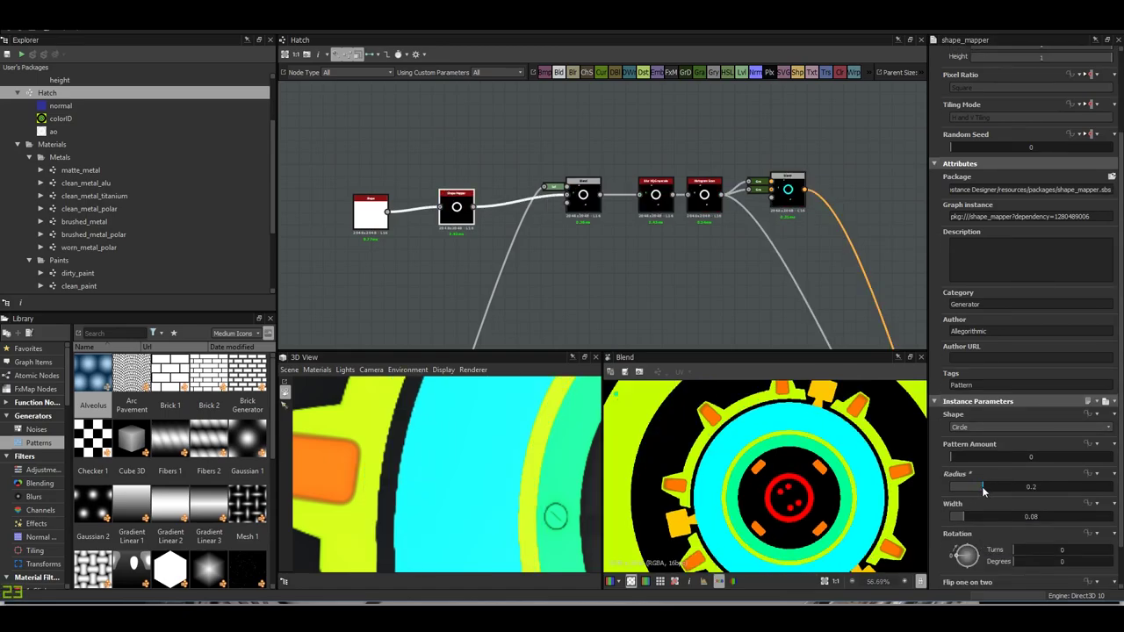
drag(589, 497, 463, 490)
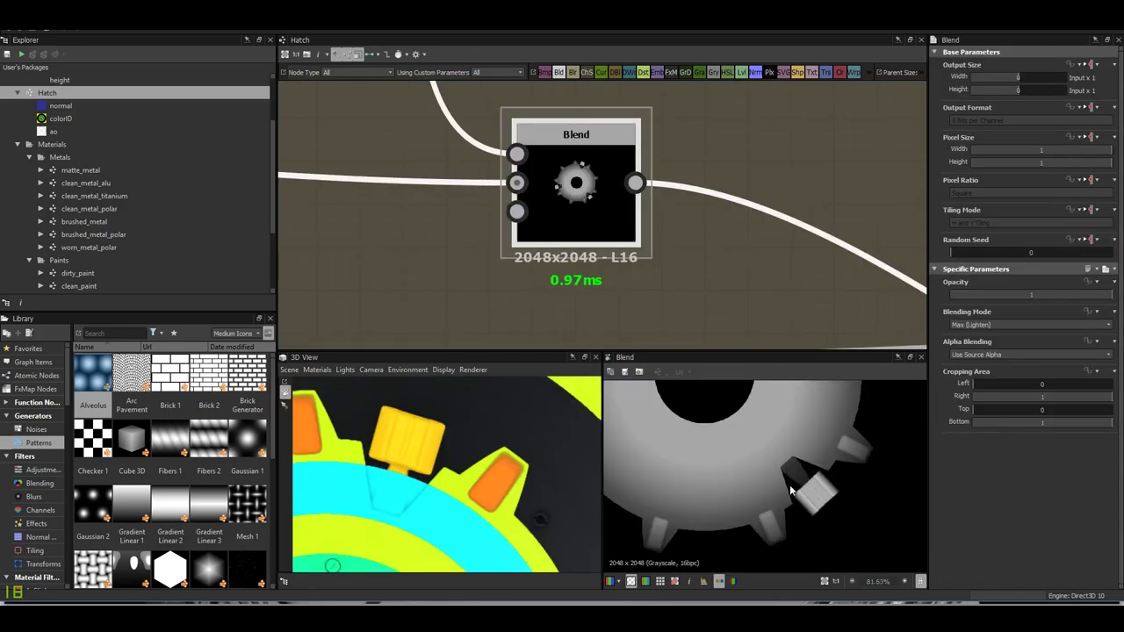
- Inspect the Splatter Circular node's scattered triangle pattern, then pull back the 3D camera on the hub
scroll(709, 335, down, 5)
scroll(602, 195, up, 5)
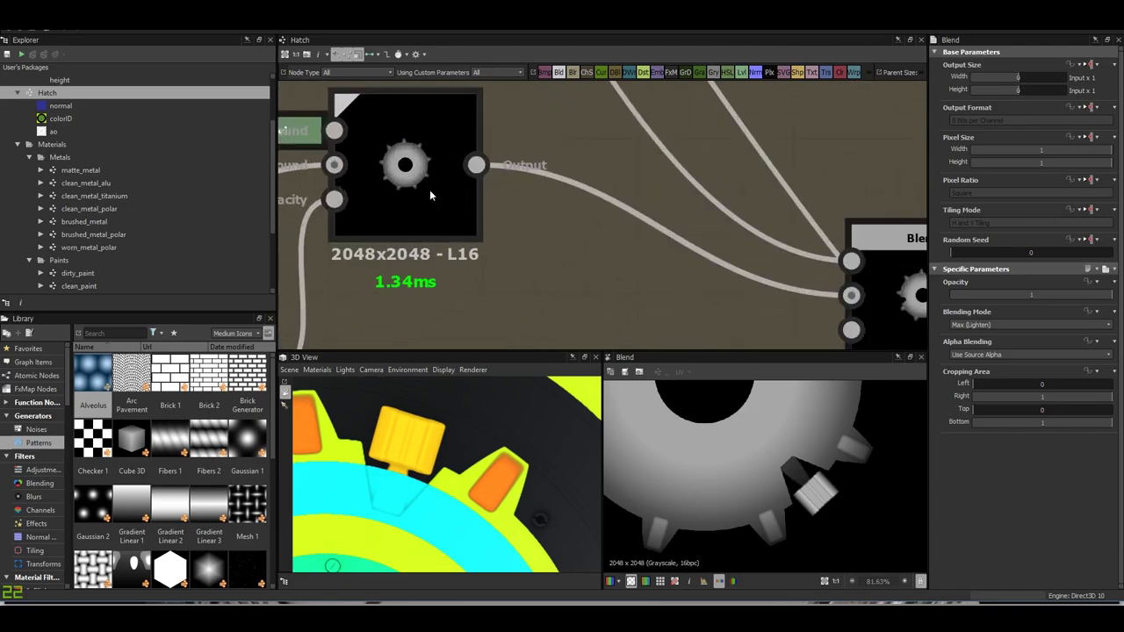
middle_drag(527, 202, 432, 202)
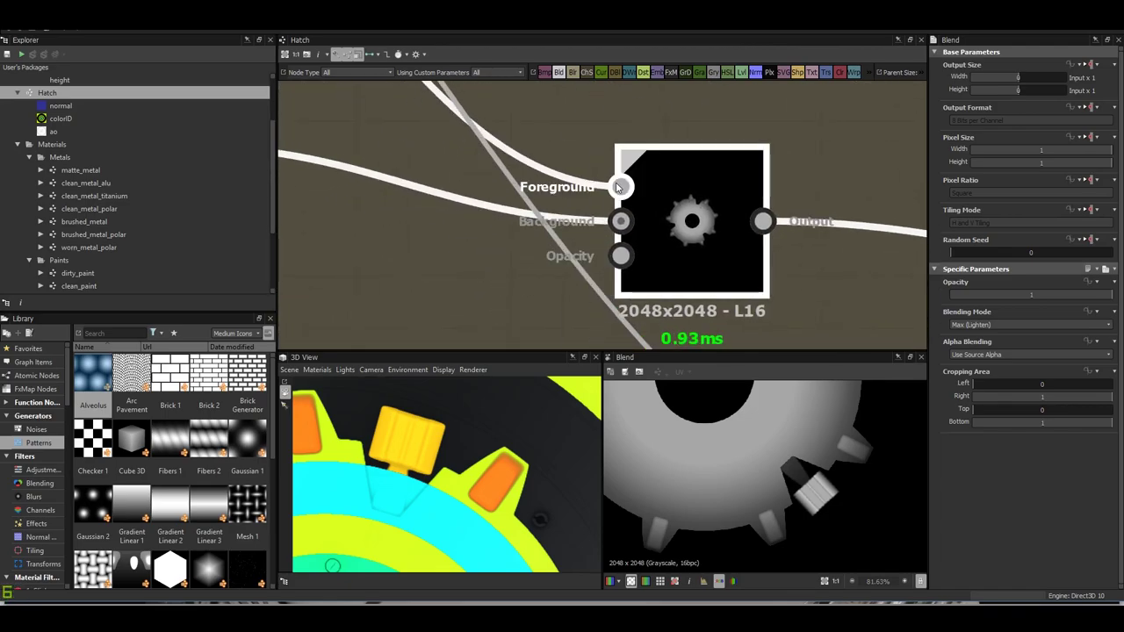
scroll(835, 528, down, 3)
scroll(615, 229, down, 5)
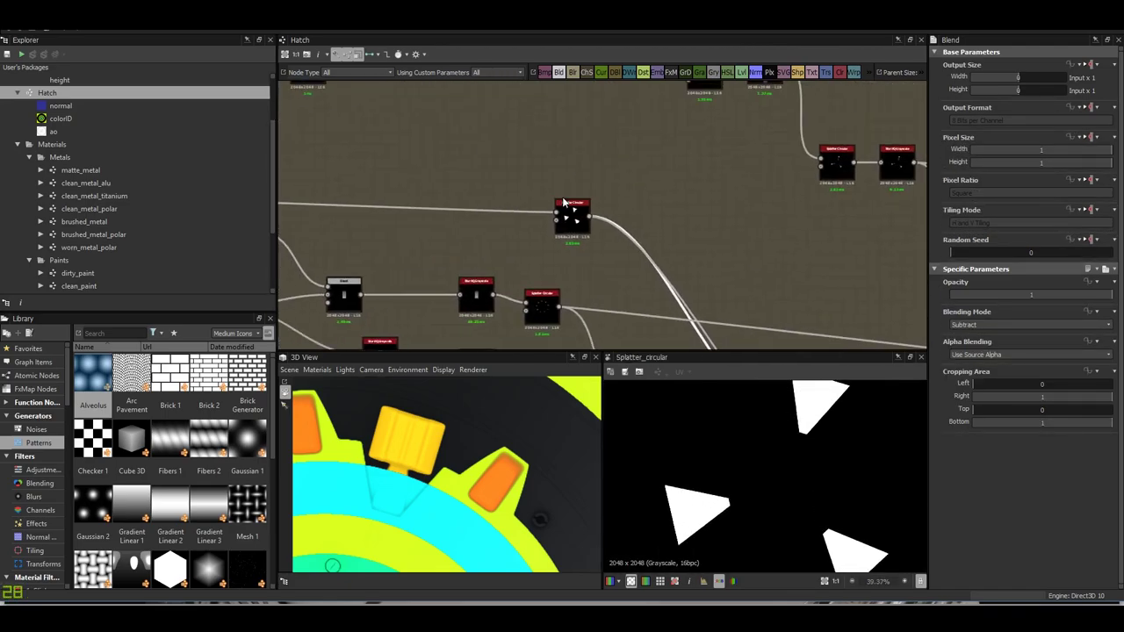
scroll(605, 250, up, 6)
click(604, 250)
scroll(705, 240, down, 3)
scroll(667, 254, down, 2)
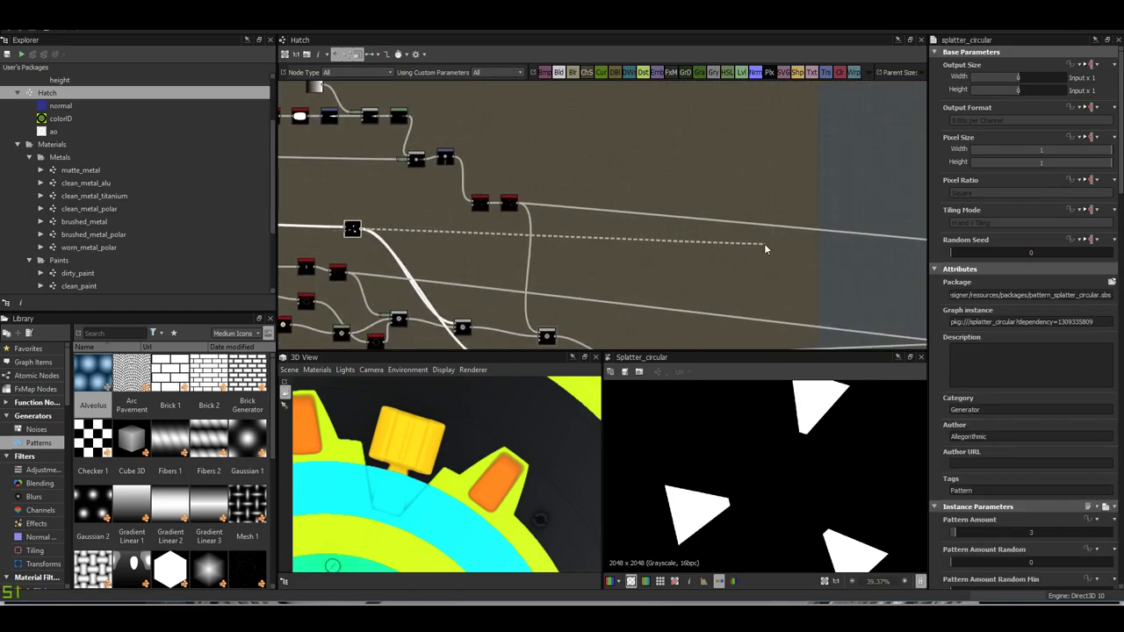
scroll(651, 271, up, 8)
scroll(651, 271, down, 2)
scroll(760, 232, down, 3)
scroll(496, 288, down, 2)
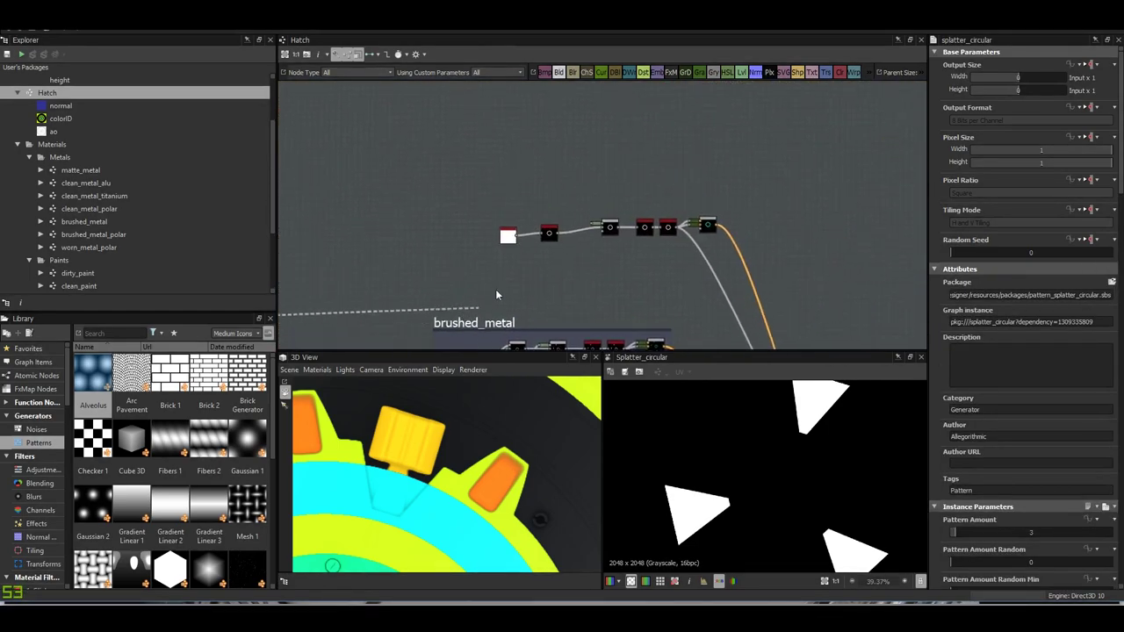
scroll(615, 228, up, 5)
mouse_move(471, 498)
alt+mouse_down()
mouse_move(470, 475)
mouse_move(490, 499)
mouse_move(455, 485)
mouse_move(466, 474)
alt+mouse_up()
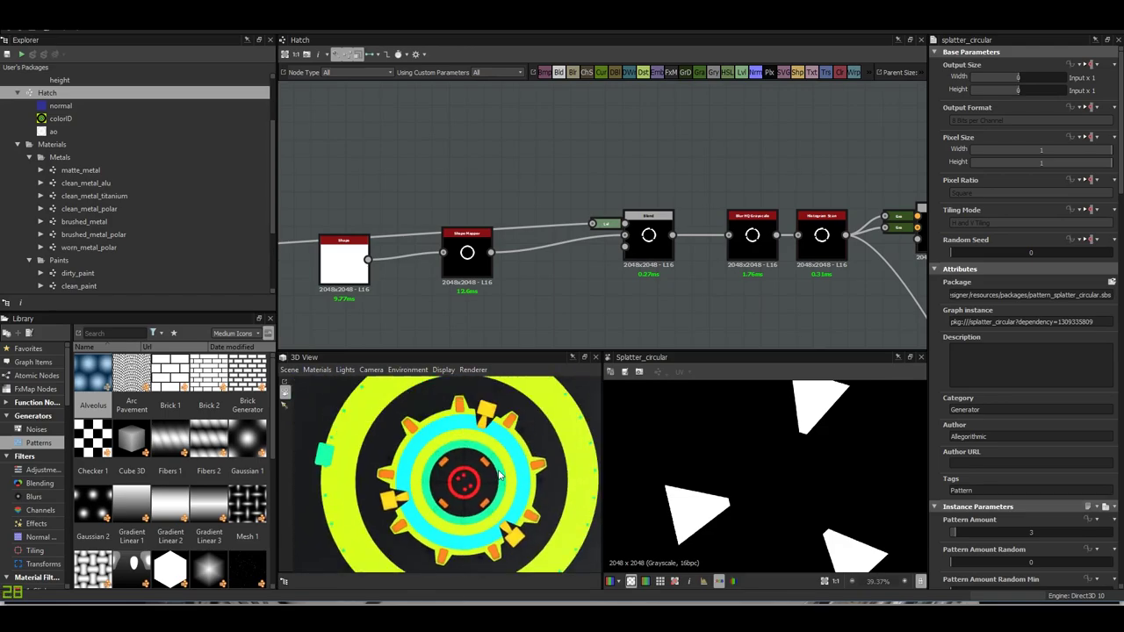
- Wrap the shape mask node chain in a new frame titled brushed_metal_polar
scroll(562, 255, down, 3)
drag(416, 189, 707, 324)
right_click(669, 276)
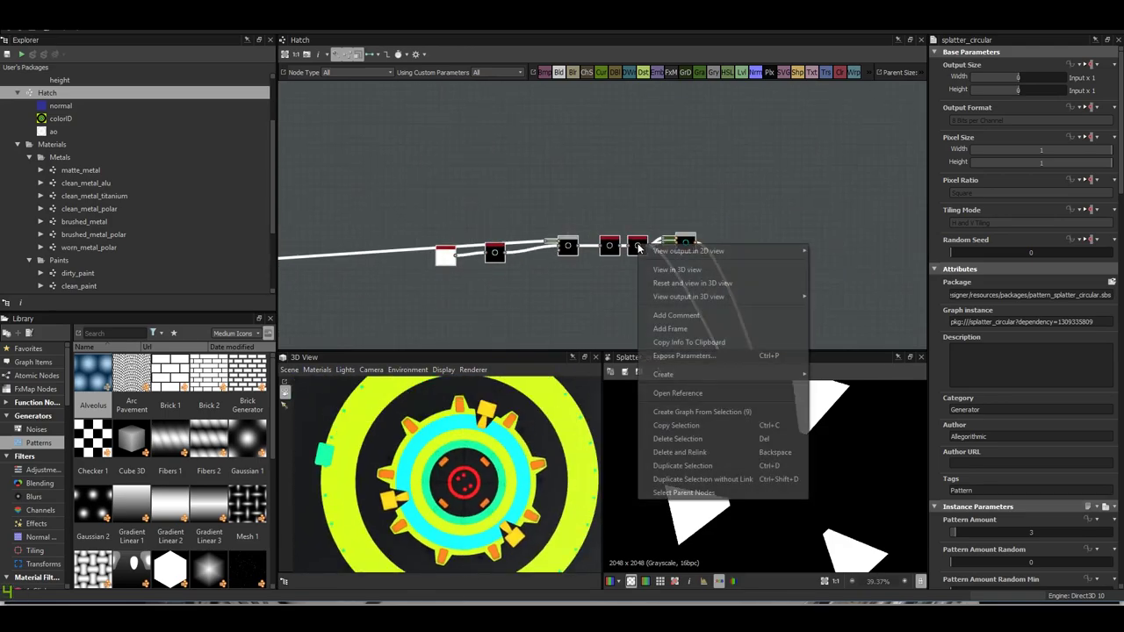
click(686, 318)
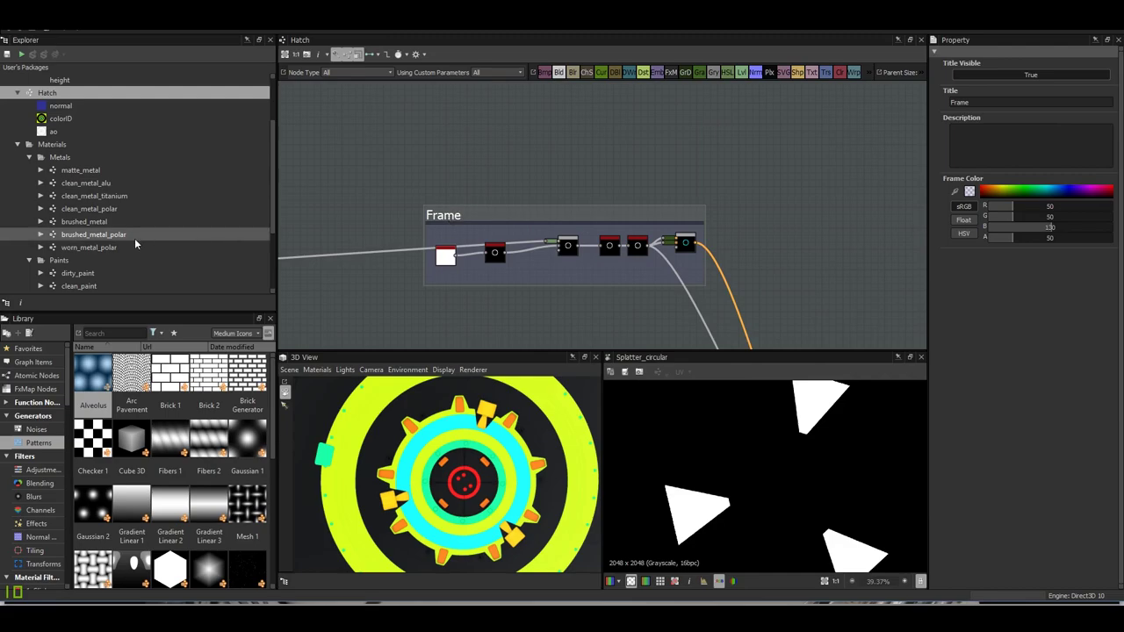
text(brus)
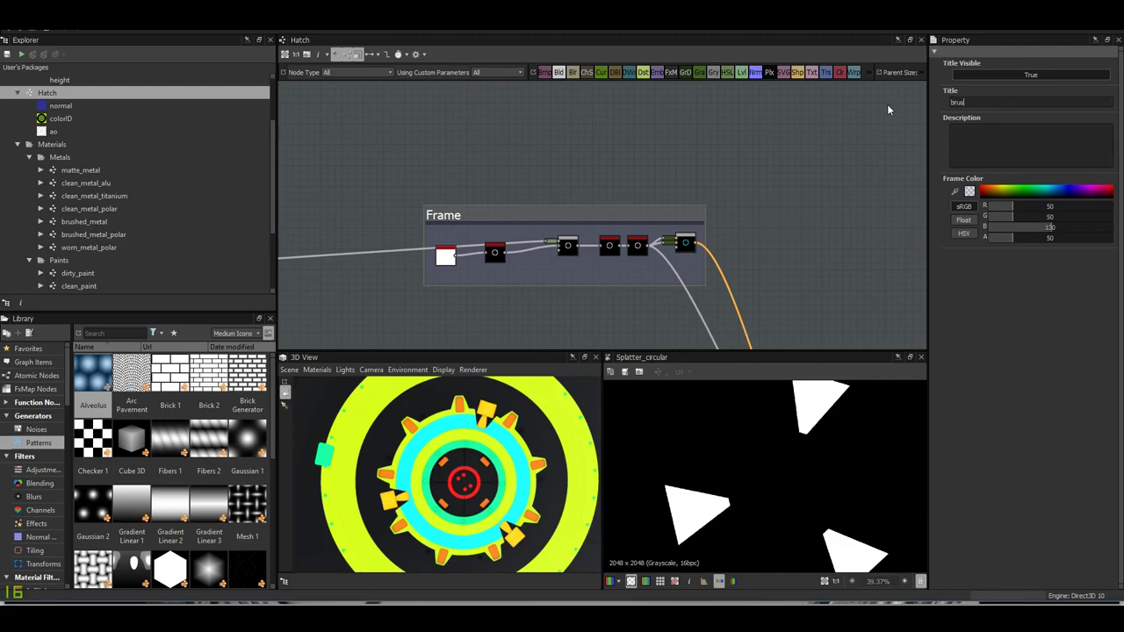
text(hed_metal_po)
text(lar)
key(Return)
mouse_move(848, 287)
middle_down()
mouse_move(660, 192)
mouse_move(775, 296)
middle_up()
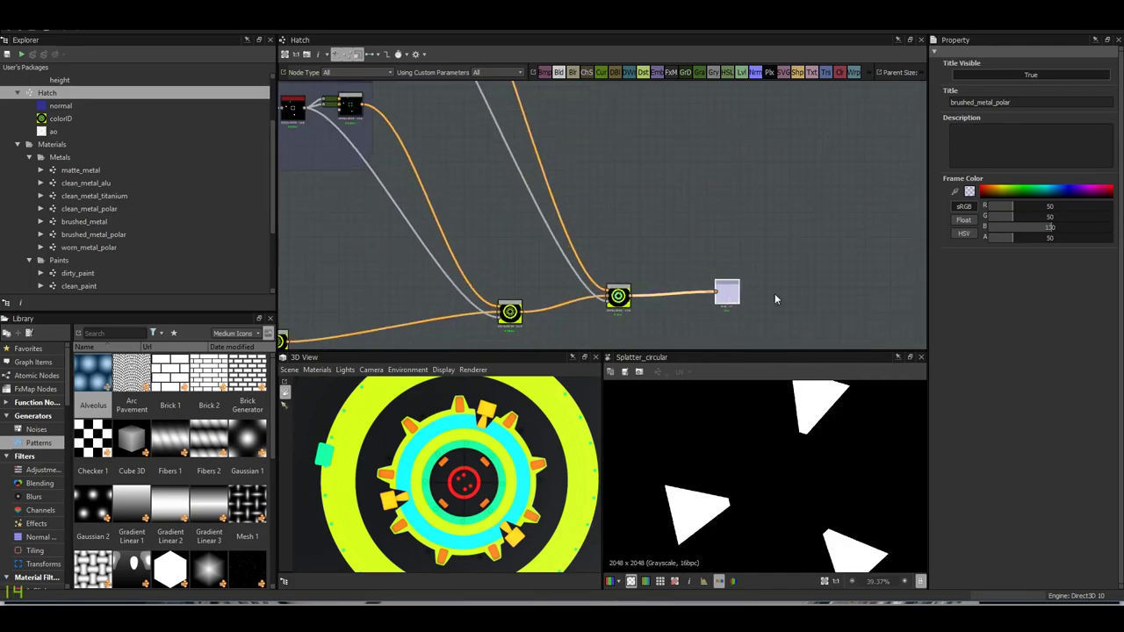
- Move the Levels gear mask node right and preview its output in 2D
drag(725, 290, 843, 280)
double_click(844, 279)
scroll(800, 458, up, 2)
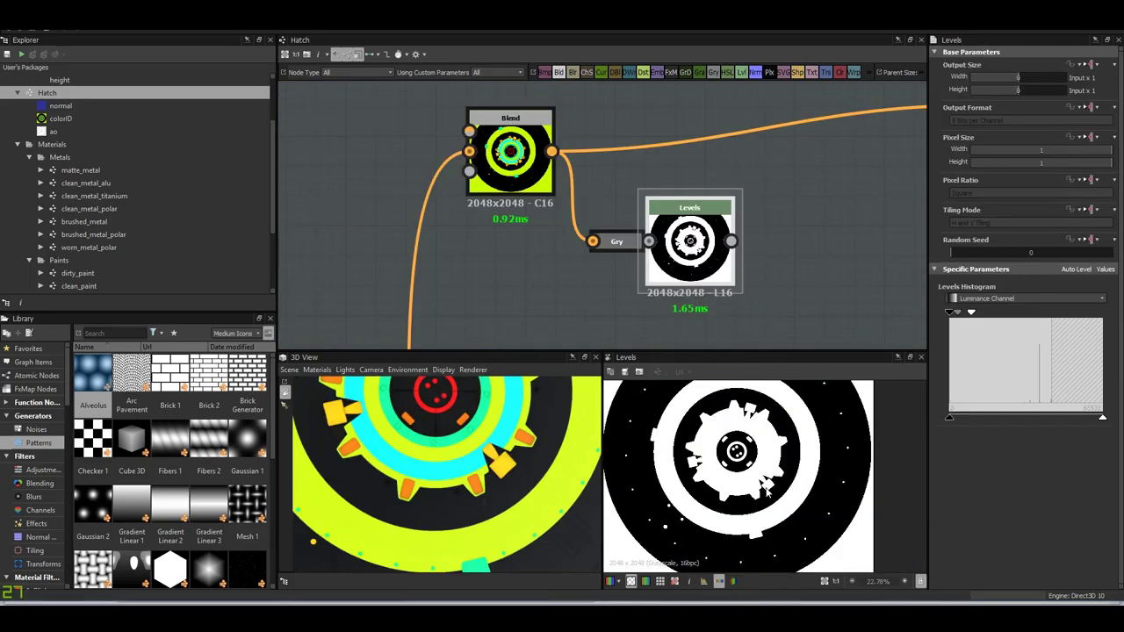
scroll(794, 455, up, 3)
scroll(793, 452, down, 2)
scroll(792, 452, up, 2)
scroll(712, 400, up, 1)
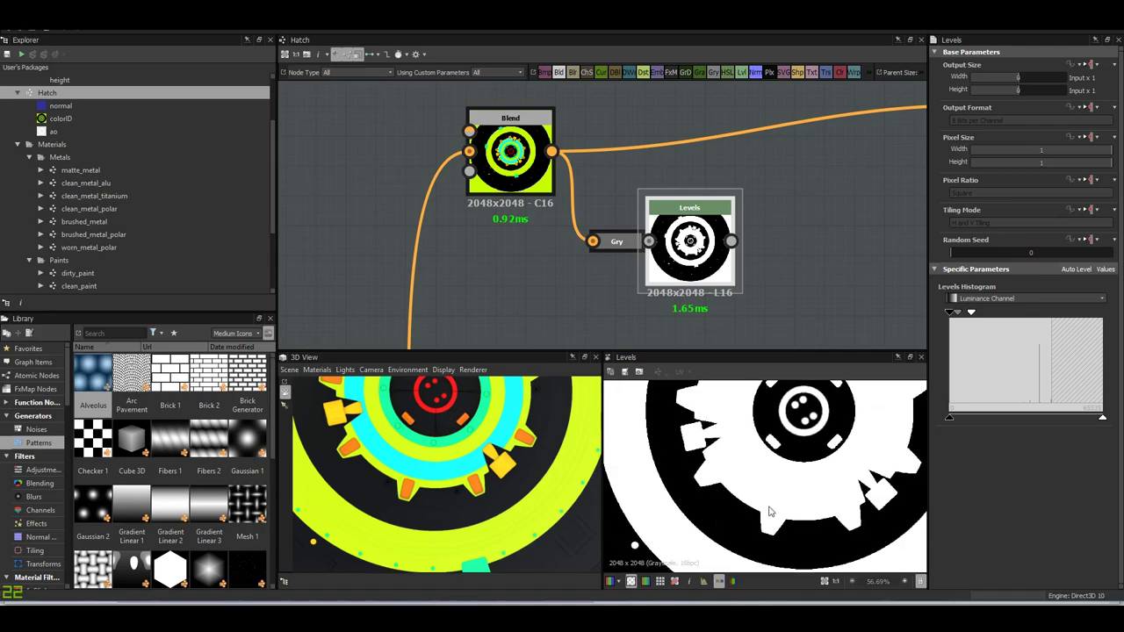
scroll(699, 462, up, 1)
scroll(674, 480, up, 1)
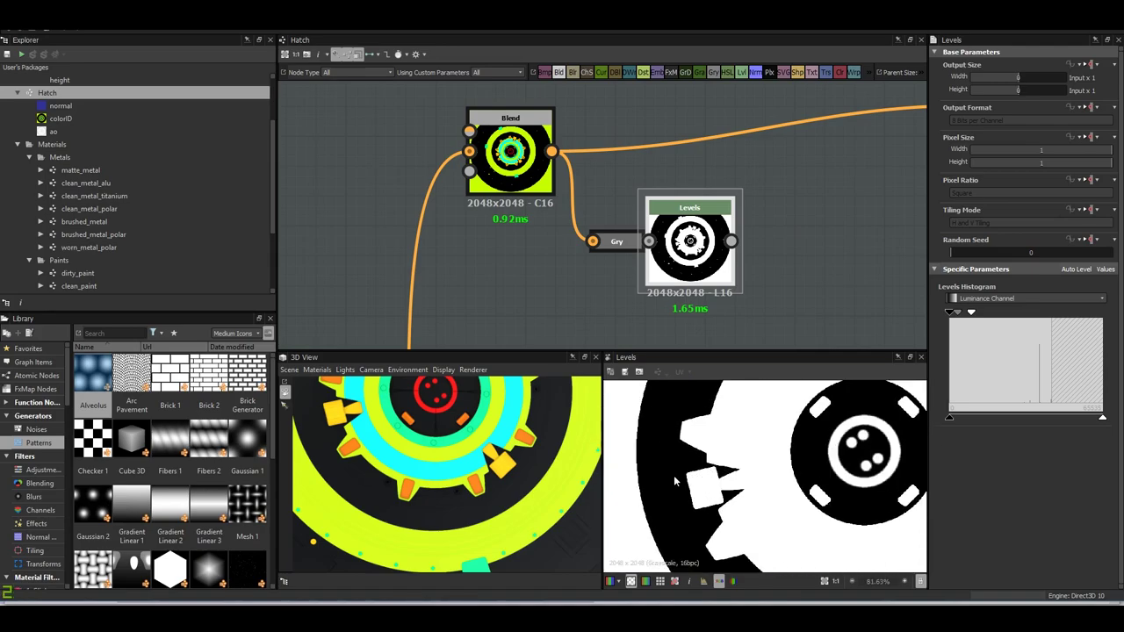
scroll(692, 242, down, 3)
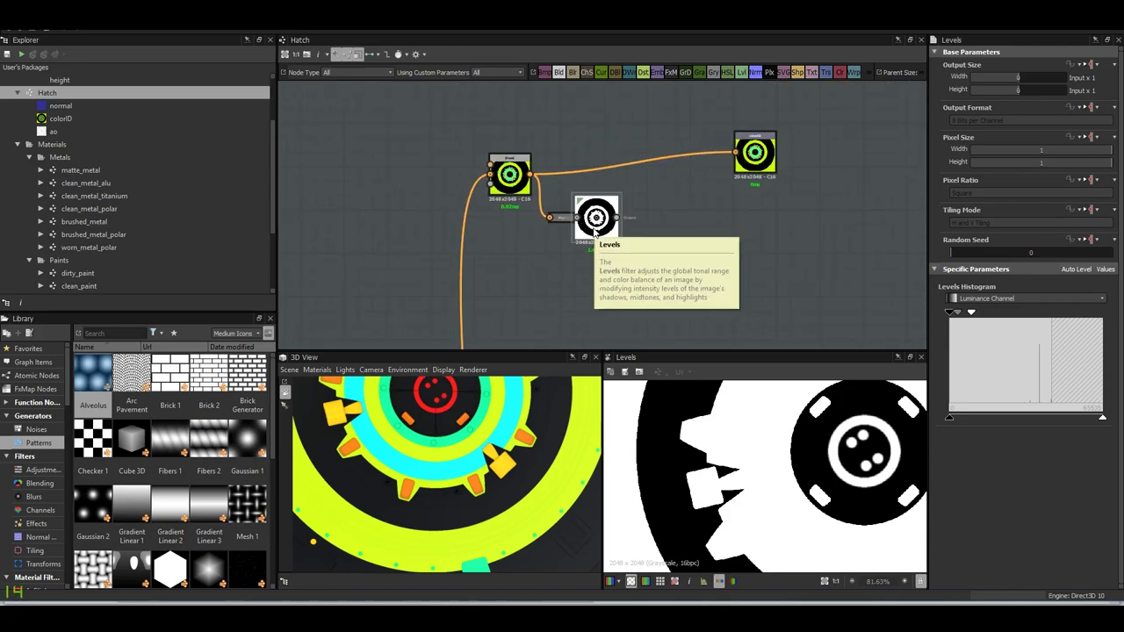
- Move the Levels node up beneath the worn_metal_polar frame and select its Shape Mapper
mouse_move(597, 224)
mouse_down()
mouse_move(554, 162)
mouse_move(602, 96)
mouse_up()
middle_drag(466, 87, 509, 226)
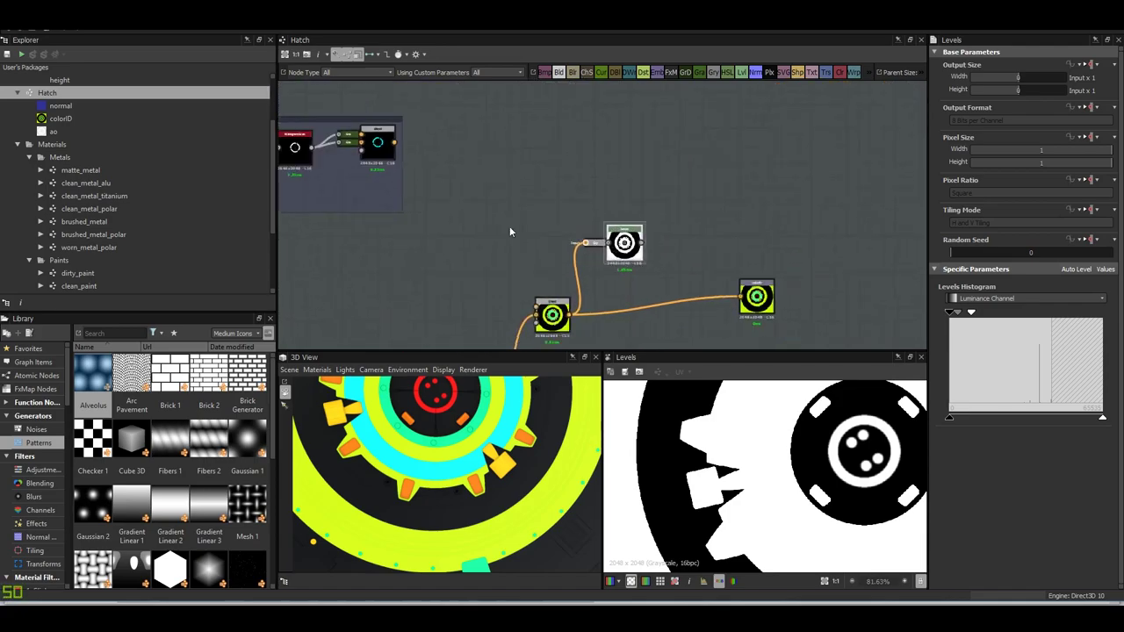
click(653, 143)
scroll(711, 257, up, 2)
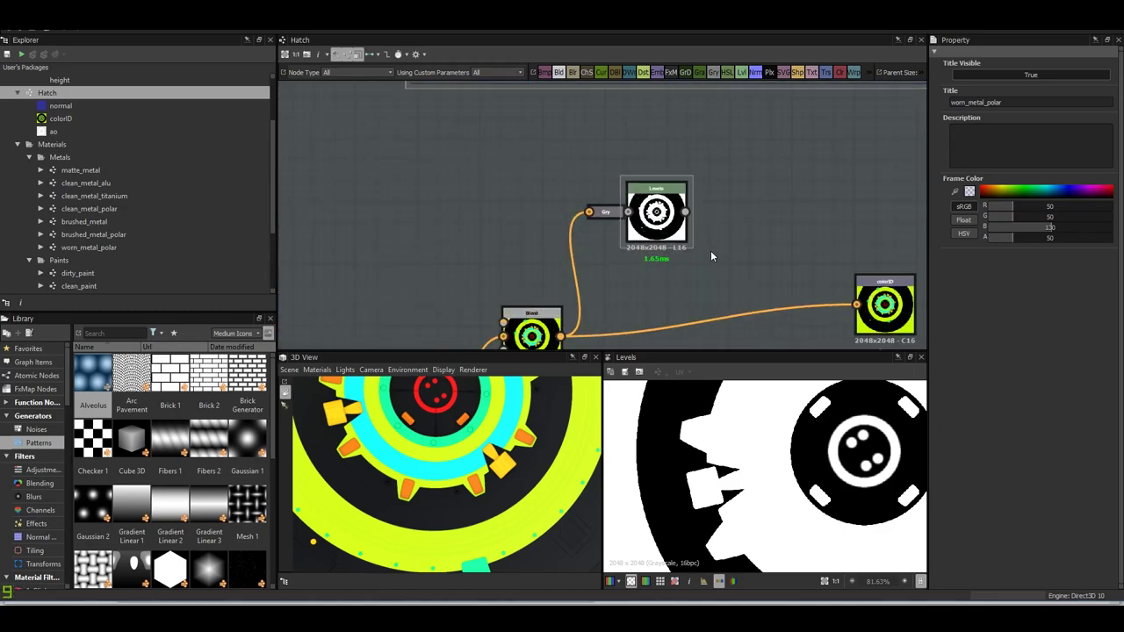
middle_drag(712, 256, 664, 321)
scroll(607, 284, down, 2)
scroll(602, 181, up, 2)
scroll(532, 204, up, 2)
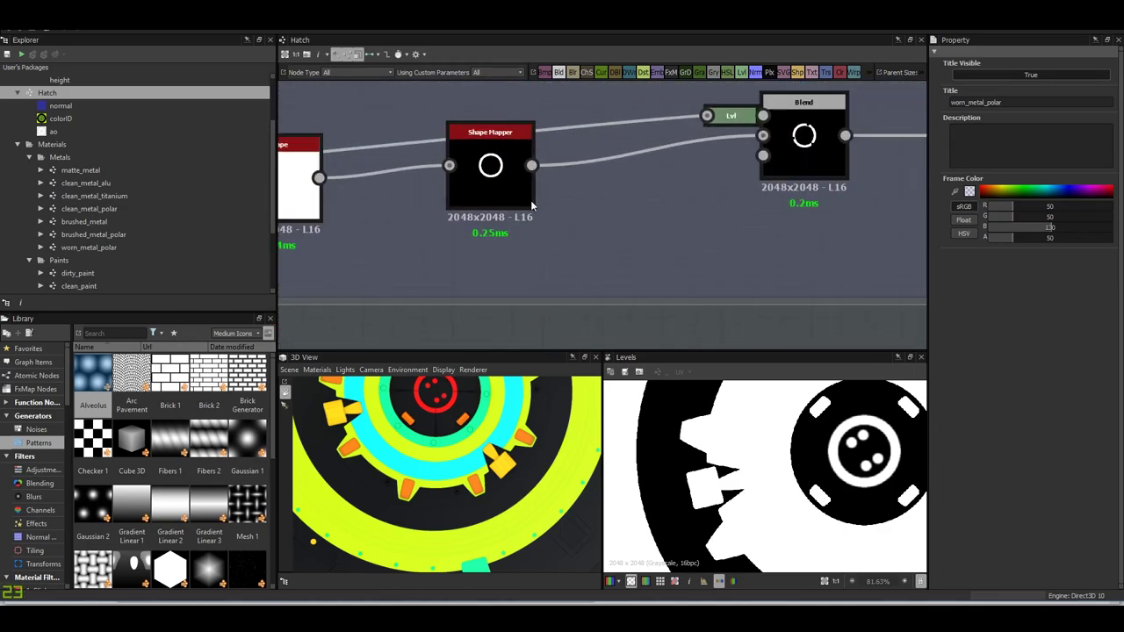
click(494, 171)
scroll(658, 175, down, 2)
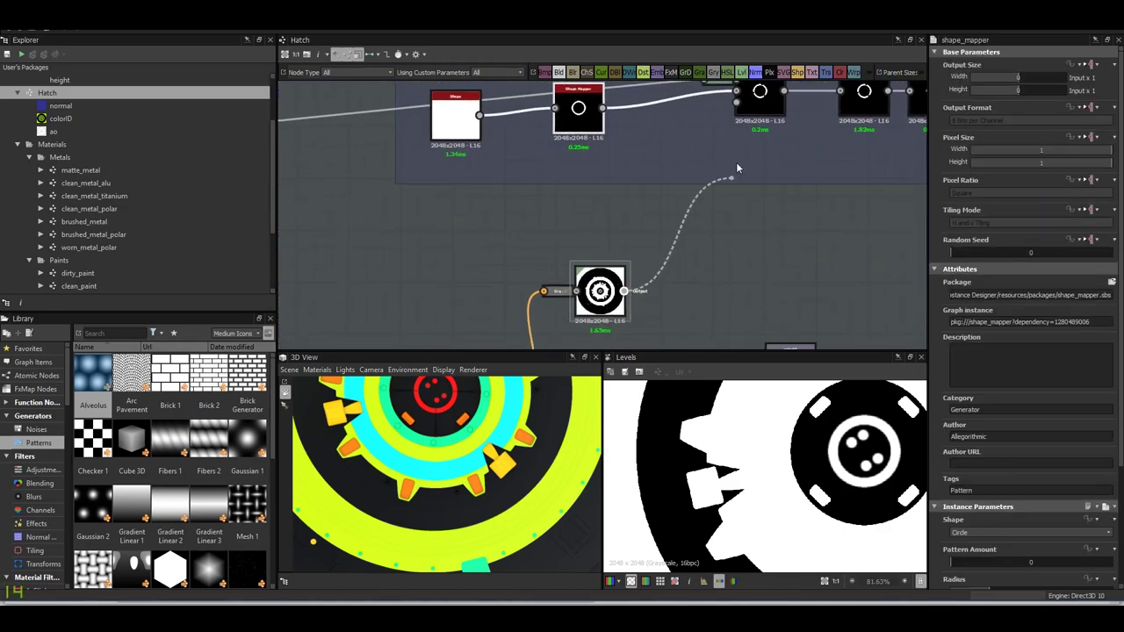
- Connect the Levels gear mask output into the frame Blend's top input
mouse_move(736, 164)
mouse_down()
mouse_move(686, 155)
mouse_move(686, 132)
mouse_up()
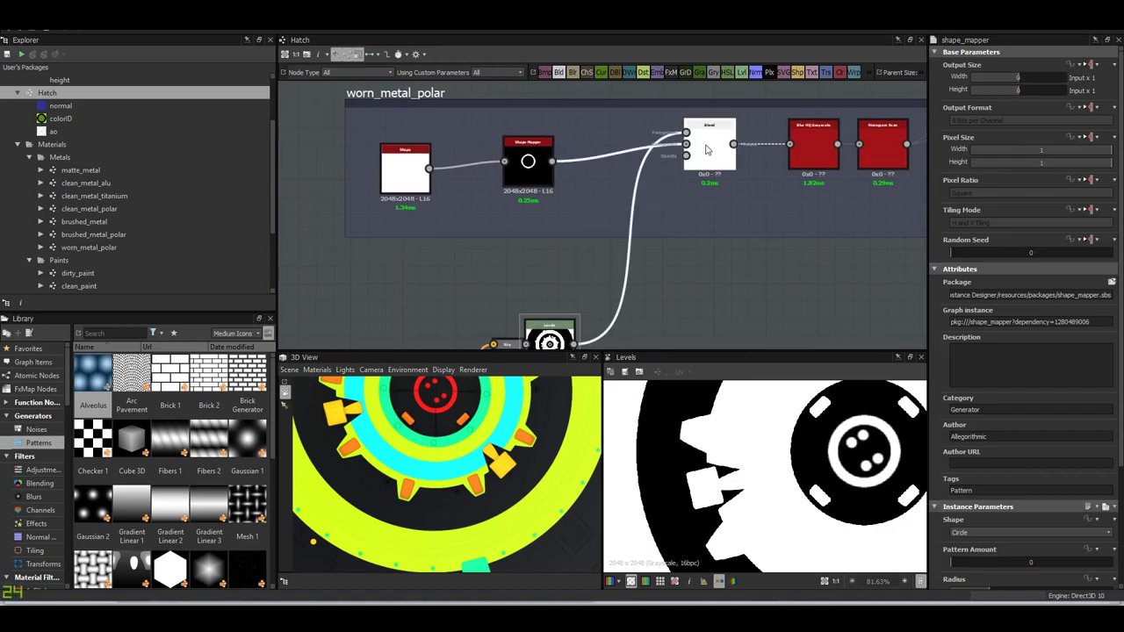
double_click(709, 147)
middle_drag(716, 226, 705, 190)
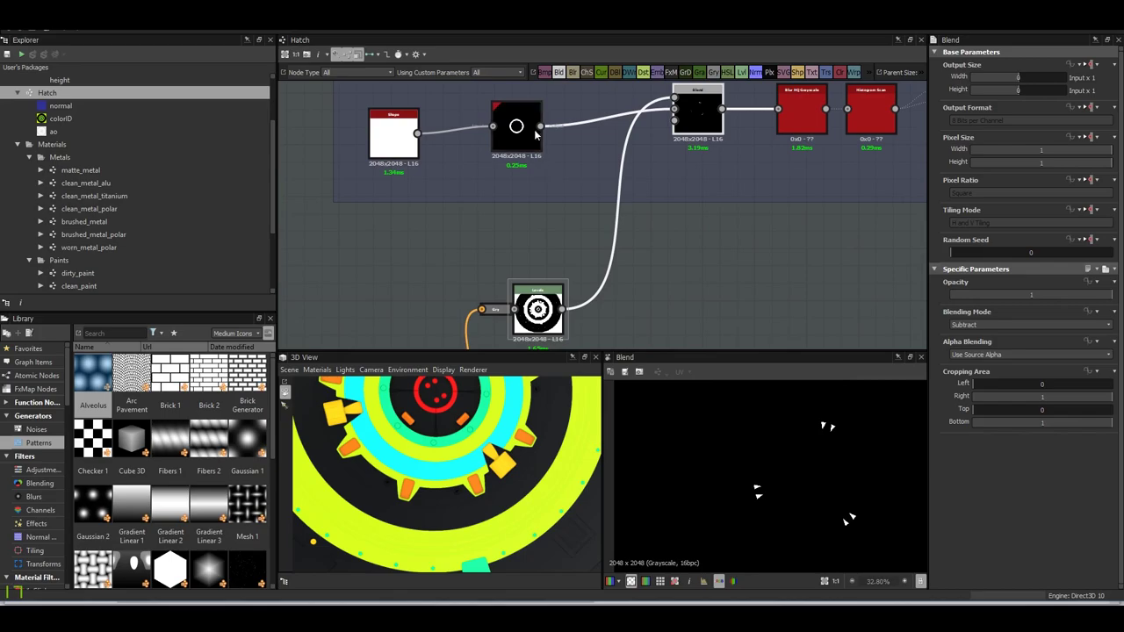
- Try Max (Lighten) as the blending mode on the frame's Blend node
click(527, 136)
scroll(562, 299, up, 5)
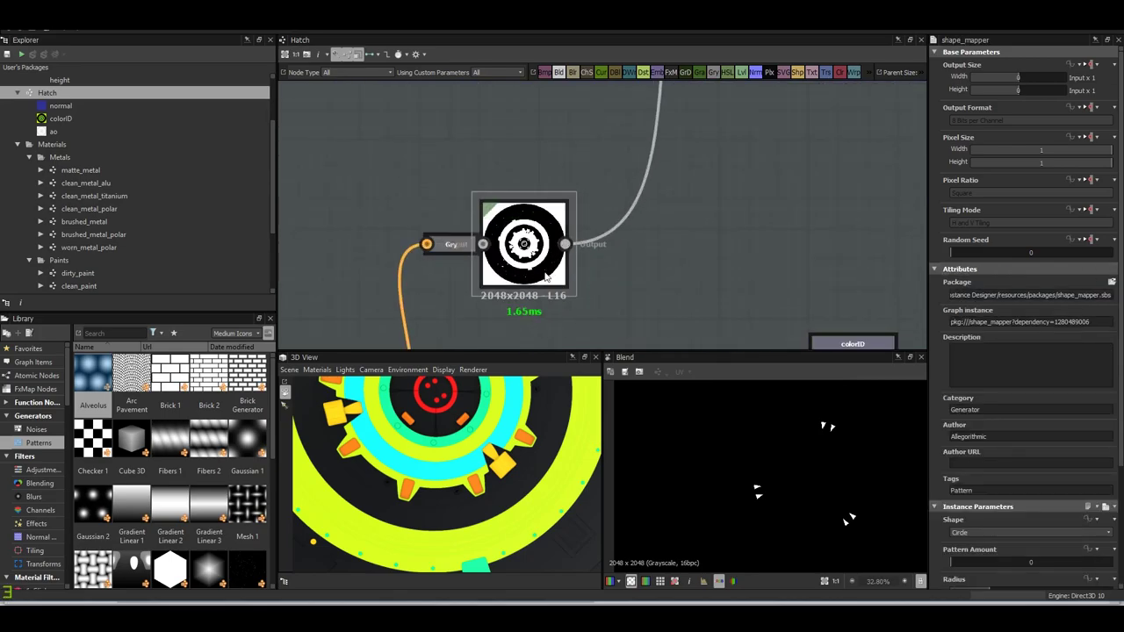
scroll(526, 241, down, 5)
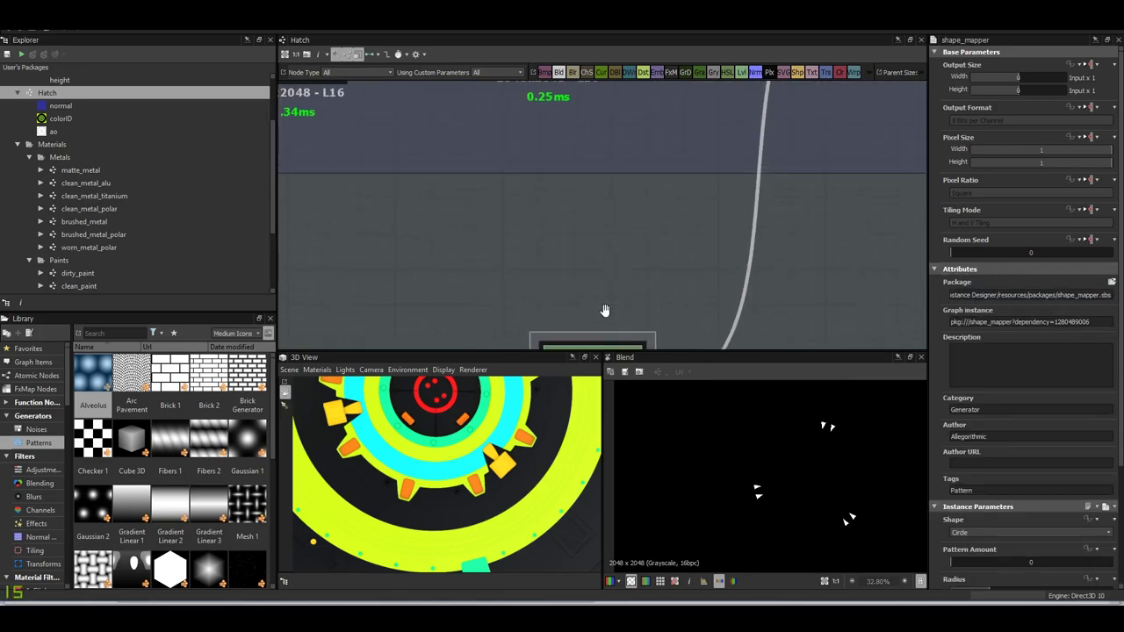
click(761, 151)
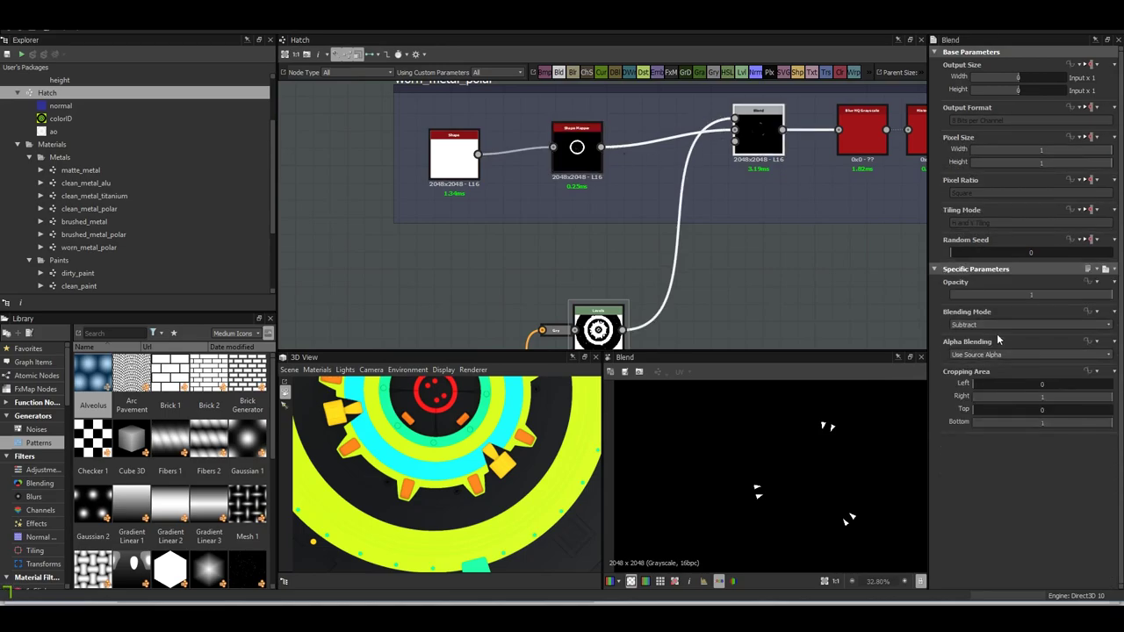
click(1027, 325)
click(983, 369)
- Adjust the Shape Mapper ring radius, settling on 0.37 after trying 0.38 and 0.36
click(571, 157)
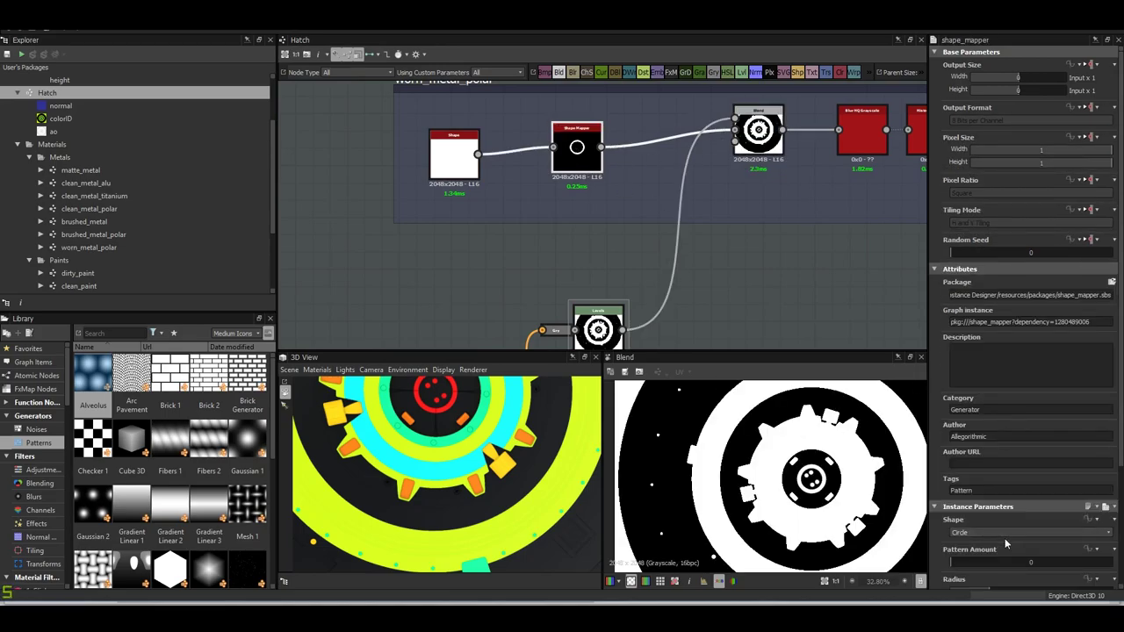
scroll(992, 492, down, 2)
drag(997, 526, 1041, 526)
key(Return)
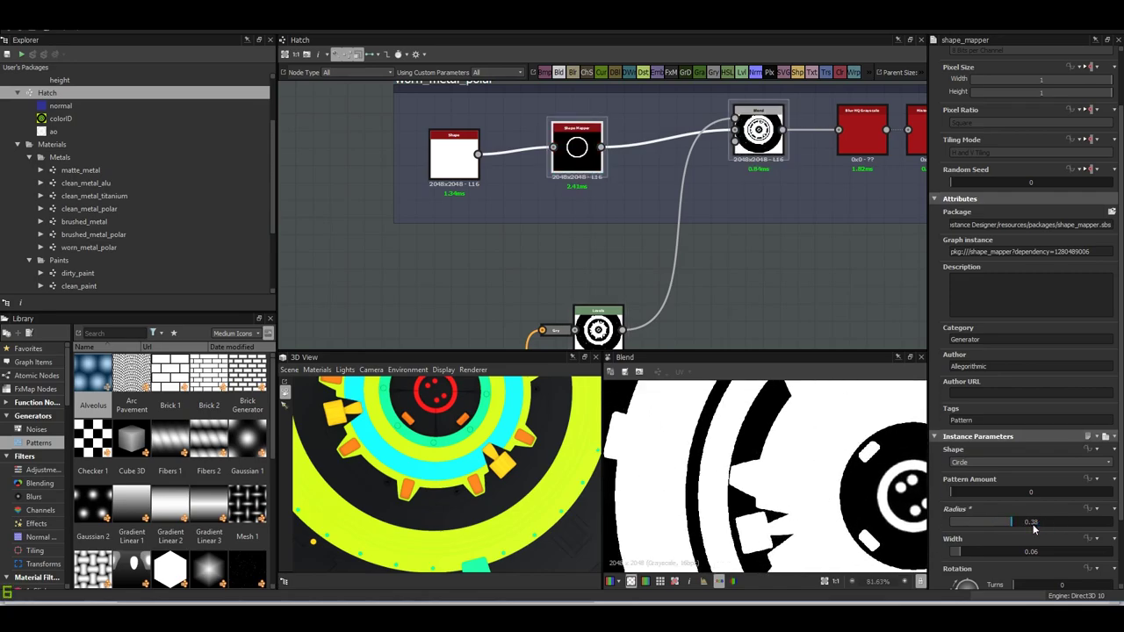
text(0.36)
key(Return)
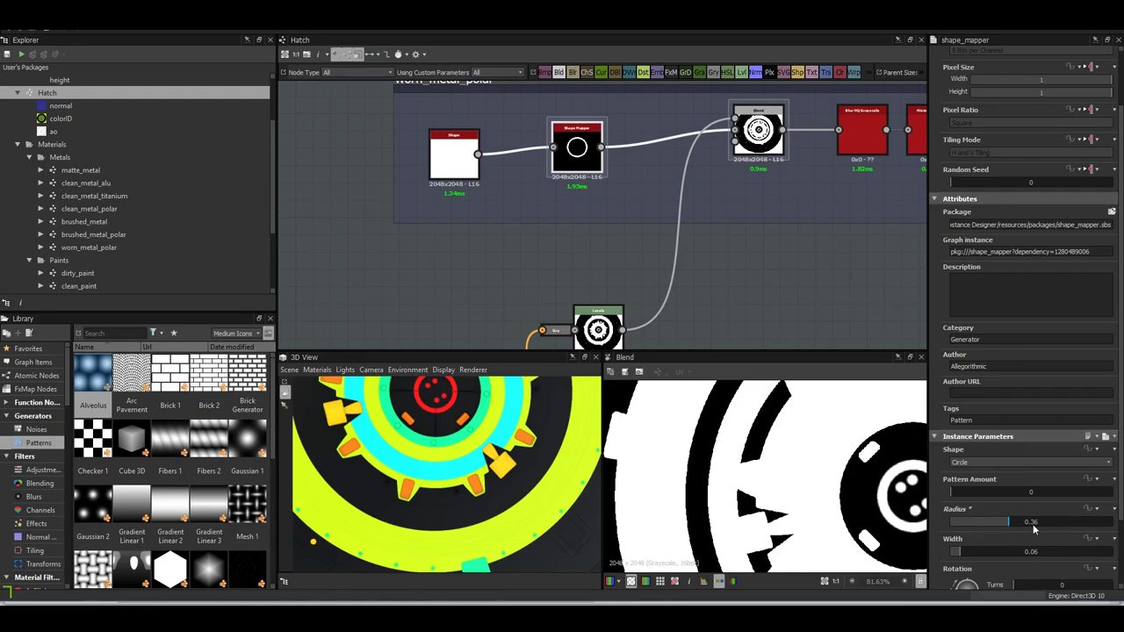
text(0.37)
key(Return)
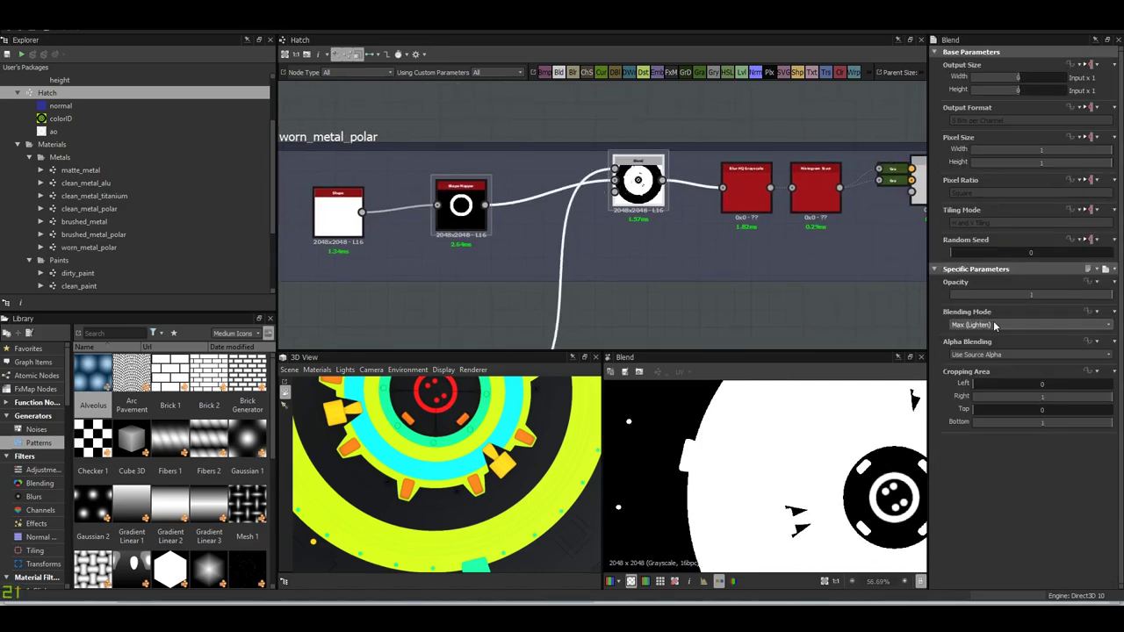
- Switch the frame Blend's blending mode to Subtract
scroll(791, 518, up, 3)
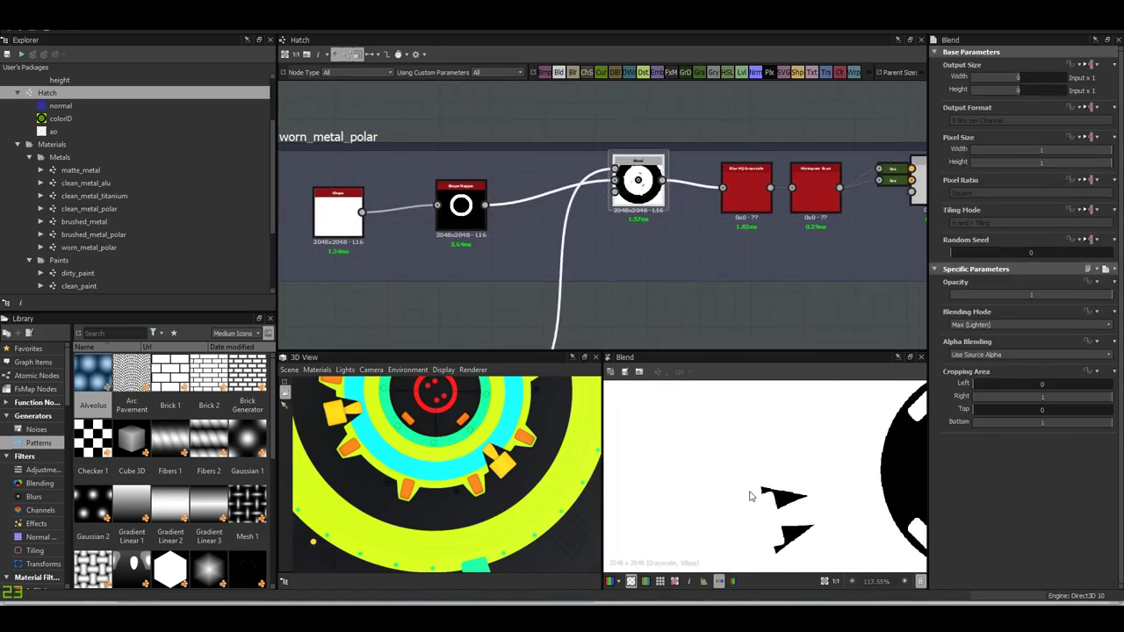
click(1006, 324)
click(981, 351)
- Change the Gradient Map's cyan key to blue
scroll(778, 475, down, 3)
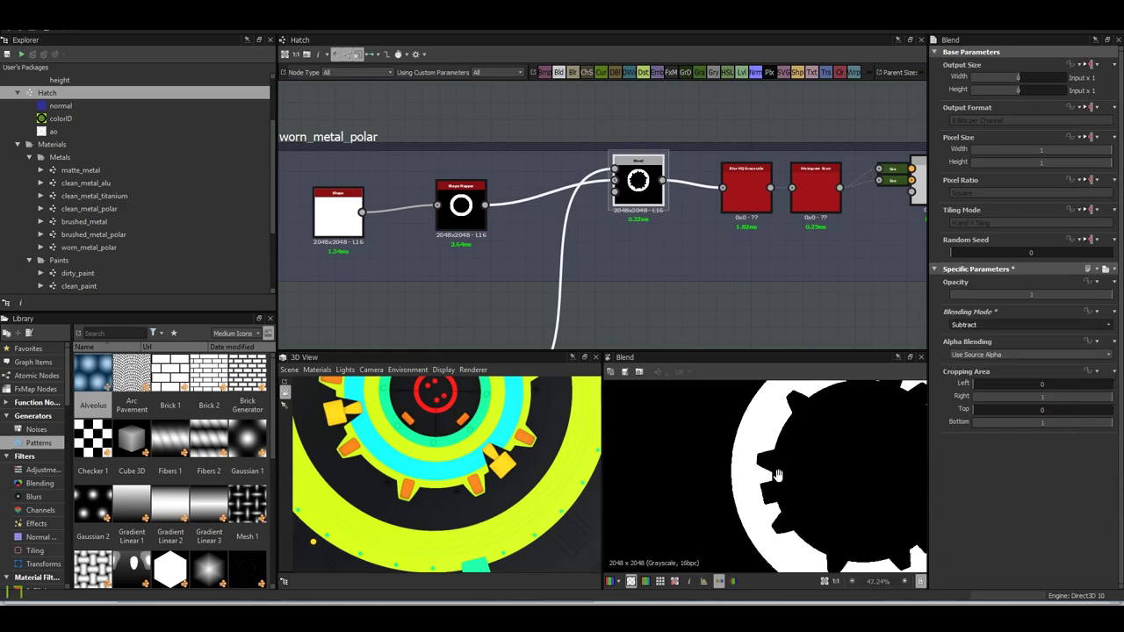
scroll(778, 475, down, 3)
scroll(778, 475, up, 4)
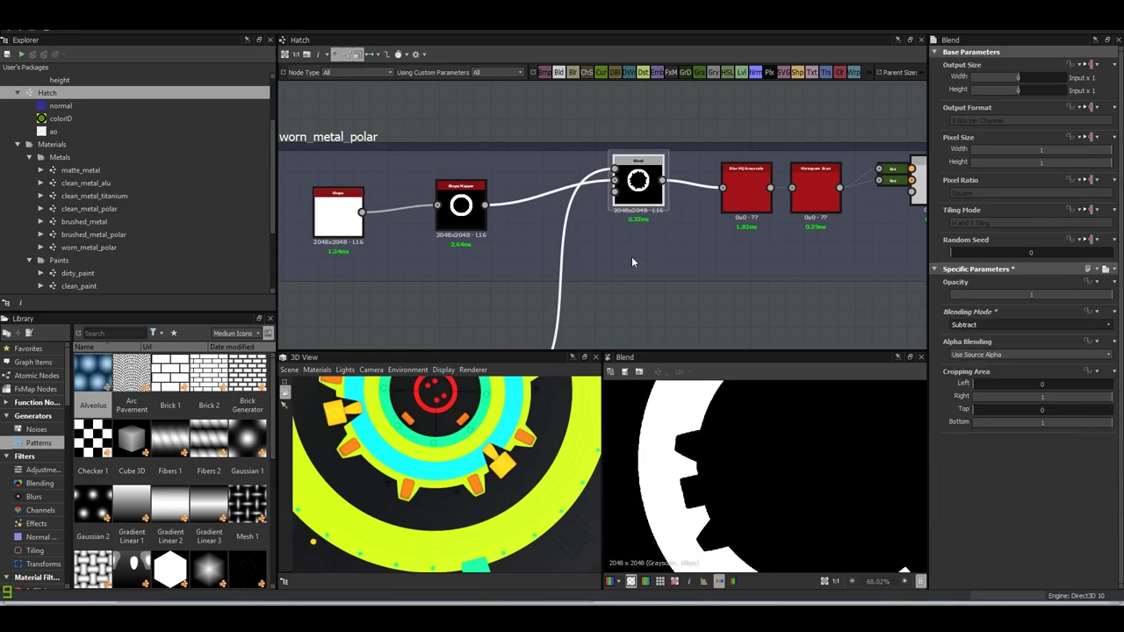
key(f)
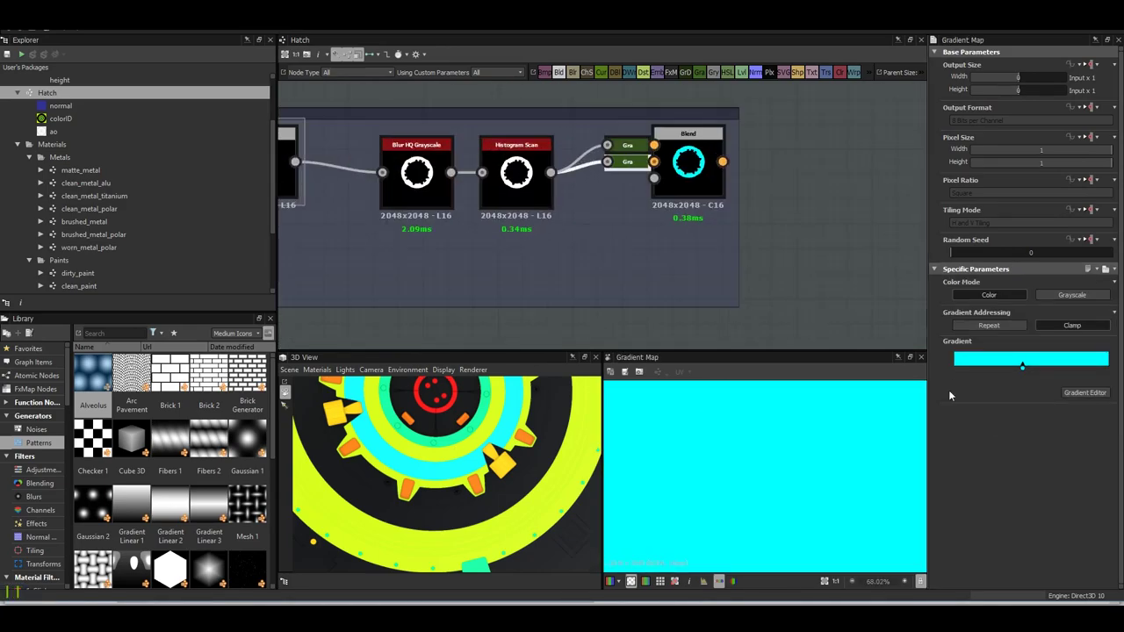
click(1085, 393)
click(596, 92)
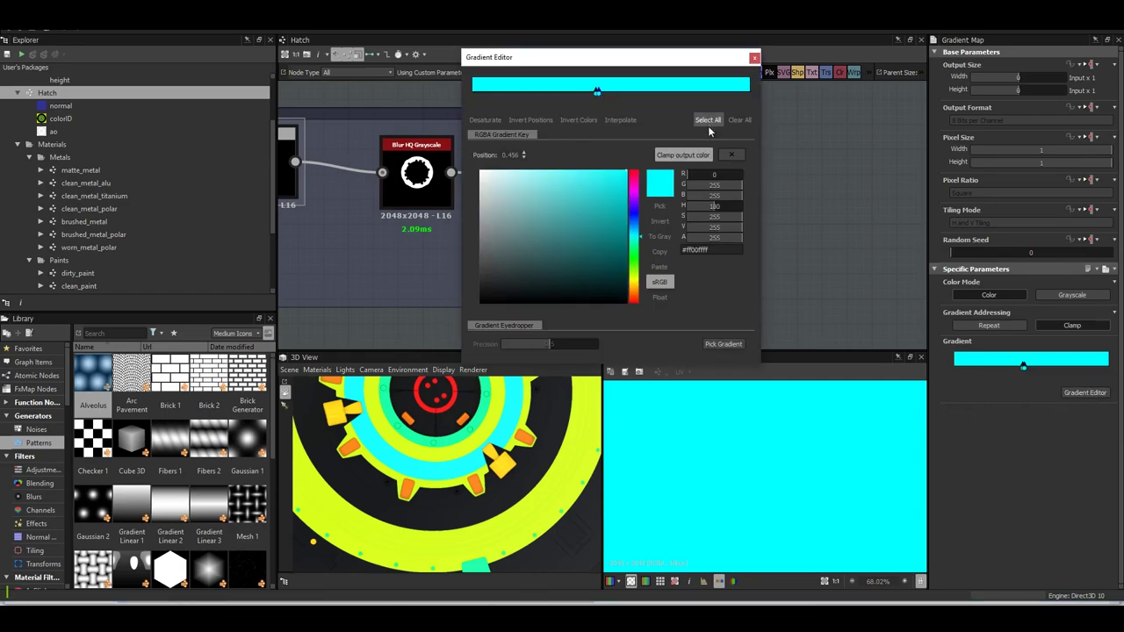
click(601, 97)
click(595, 95)
drag(640, 237, 640, 224)
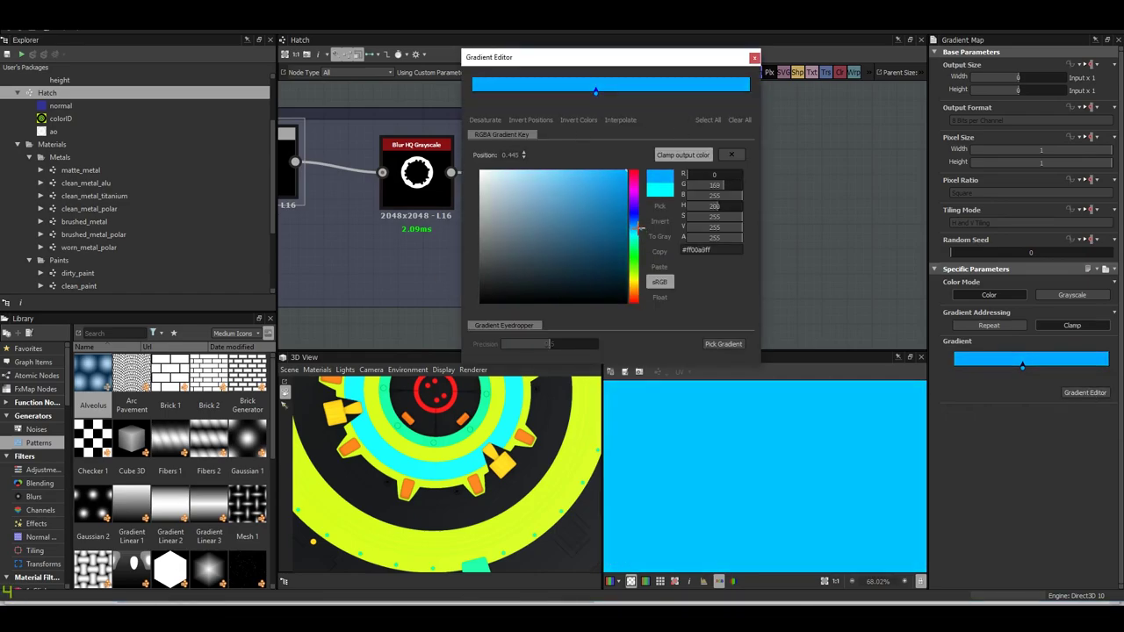
click(754, 57)
- Add a new Blend node and insert it onto the main node chain's link
scroll(654, 160, down, 3)
click(682, 188)
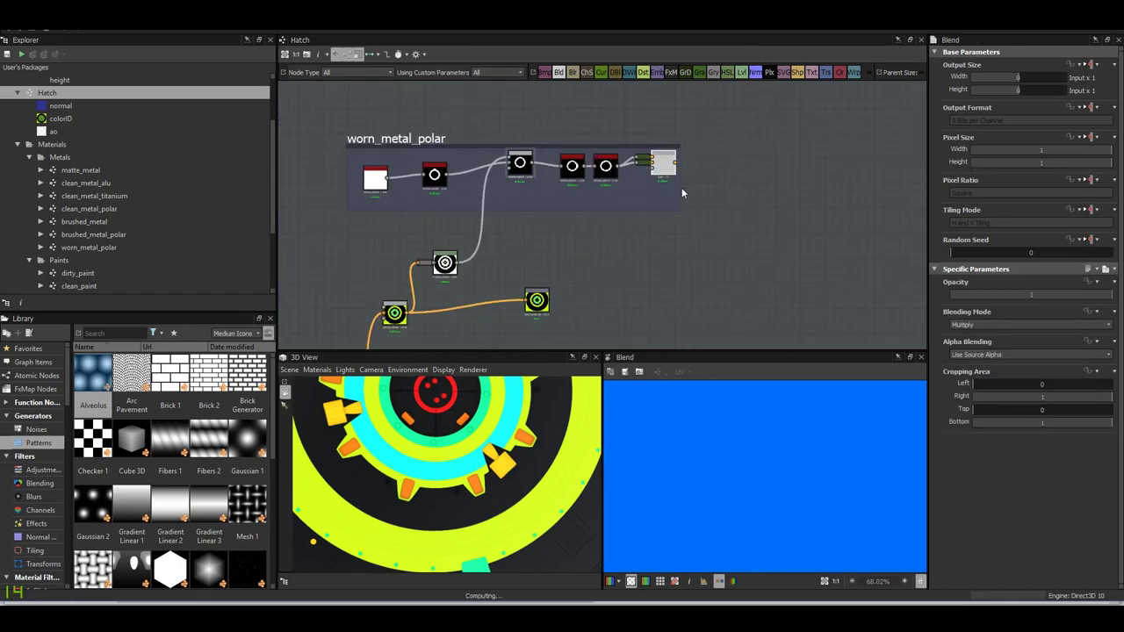
middle_drag(681, 187, 539, 270)
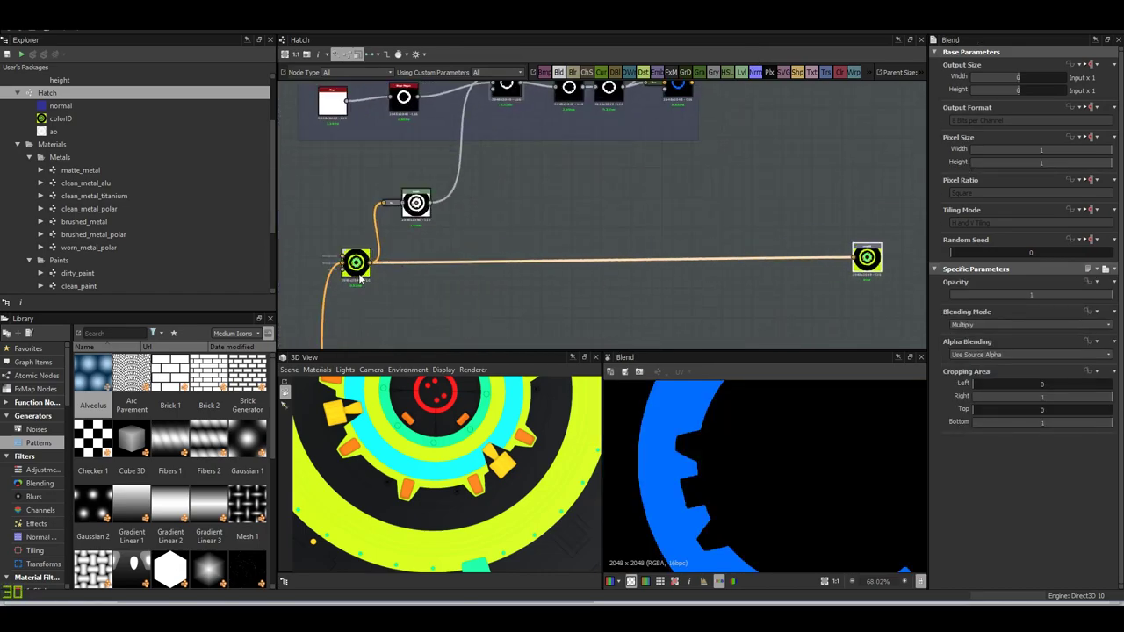
right_click(428, 238)
click(465, 258)
drag(427, 283, 667, 275)
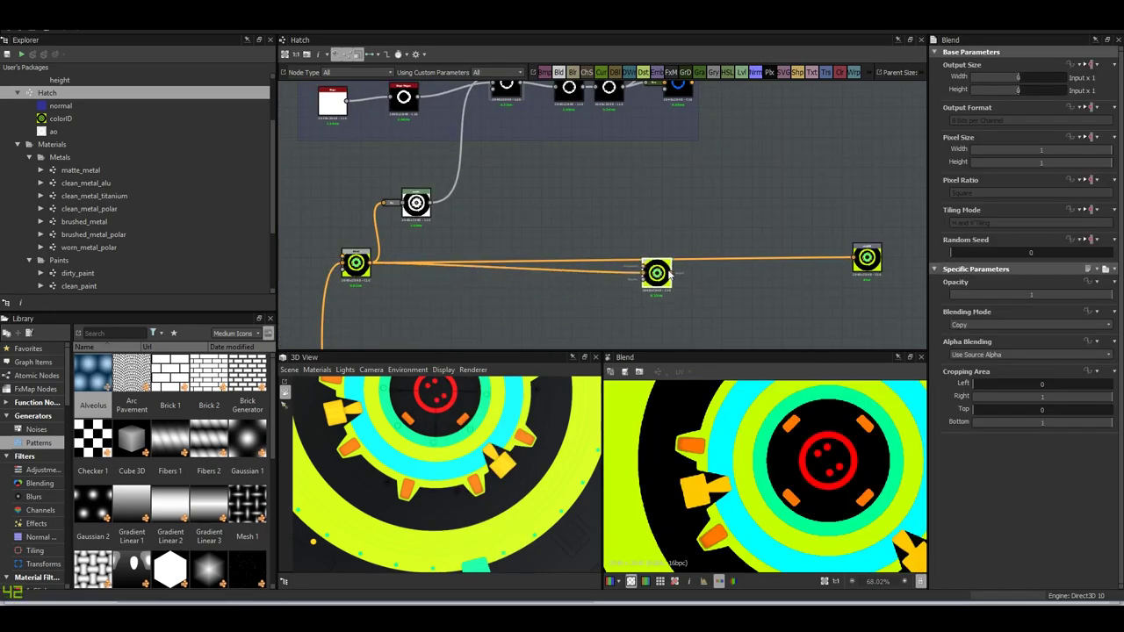
- Connect the worn_metal_polar frame's output into the new Blend's input
middle_drag(691, 85, 654, 160)
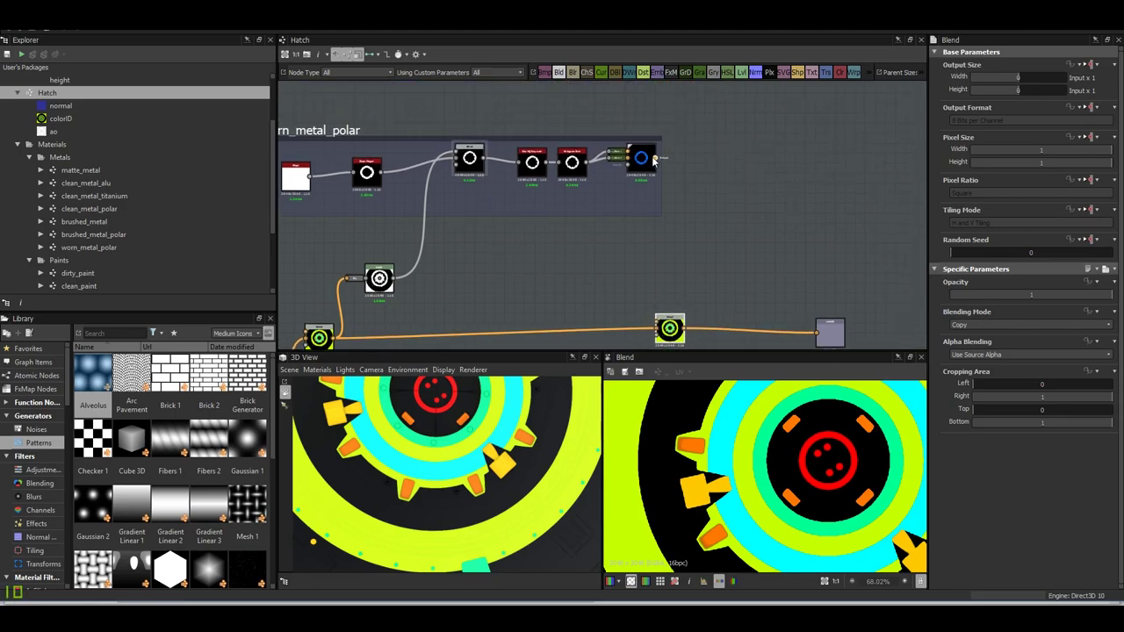
key(ctrl+z)
drag(637, 295, 665, 332)
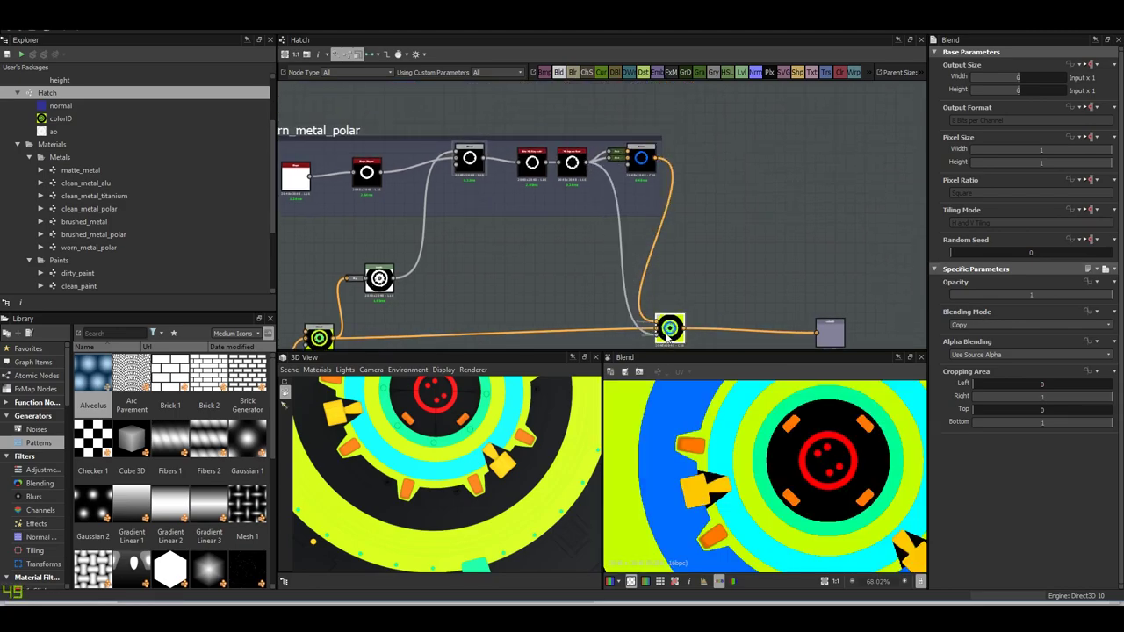
scroll(789, 531, up, 1)
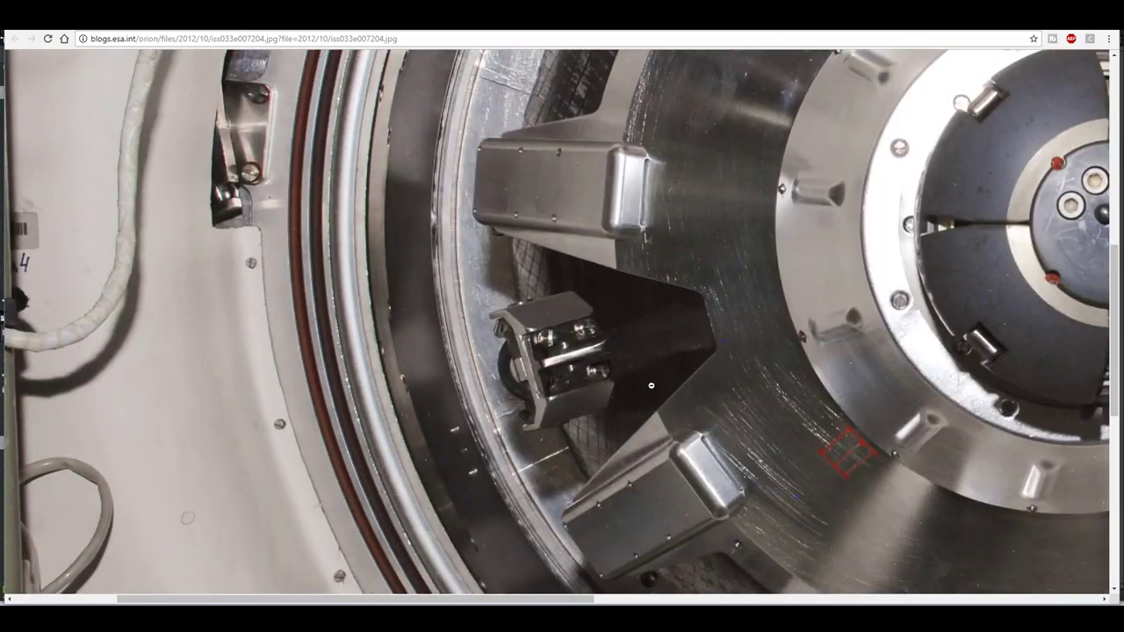
scroll(755, 487, up, 4)
- Lower the Shape Mapper circle Radius to 0.26
scroll(695, 454, down, 2)
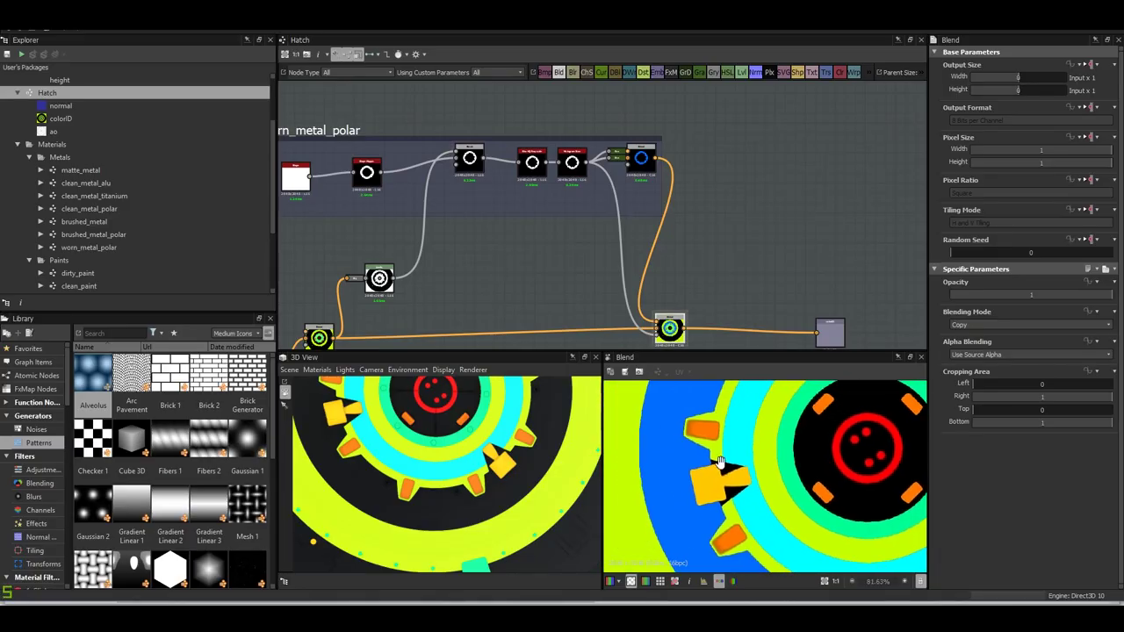
scroll(755, 456, down, 2)
scroll(760, 457, down, 2)
scroll(766, 453, down, 2)
scroll(766, 453, up, 3)
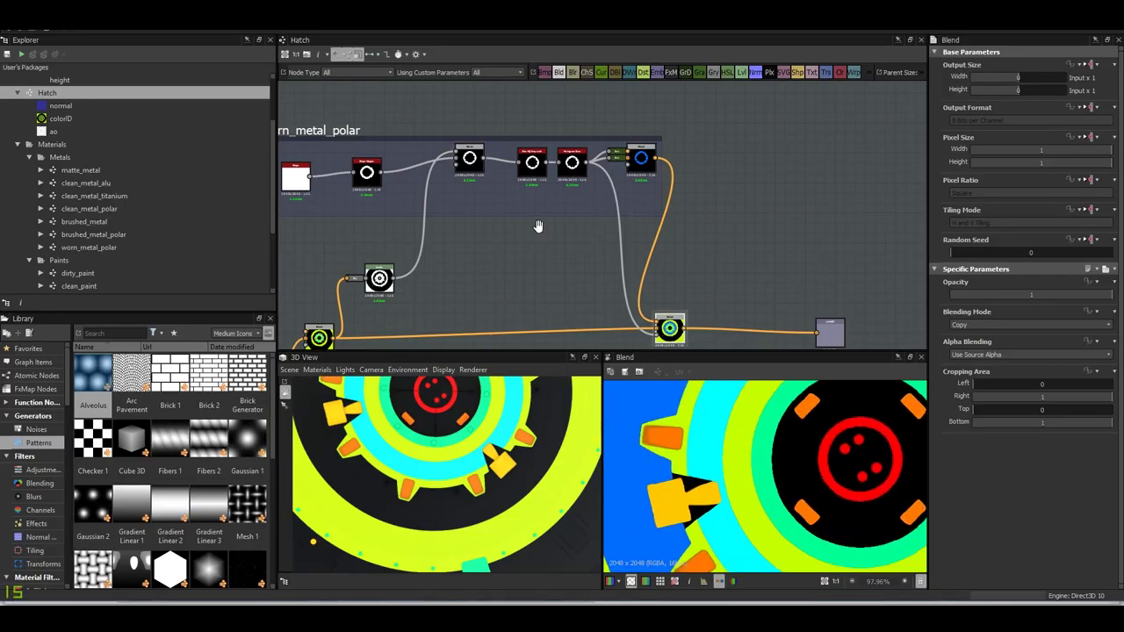
scroll(531, 220, up, 4)
click(505, 167)
scroll(733, 468, up, 2)
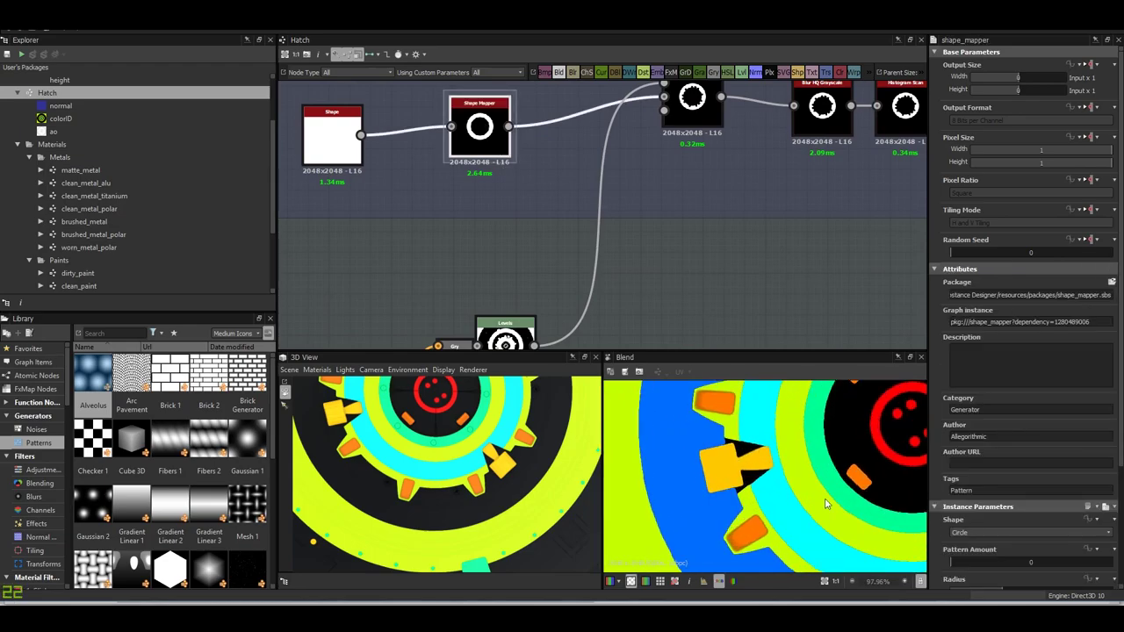
scroll(988, 527, down, 3)
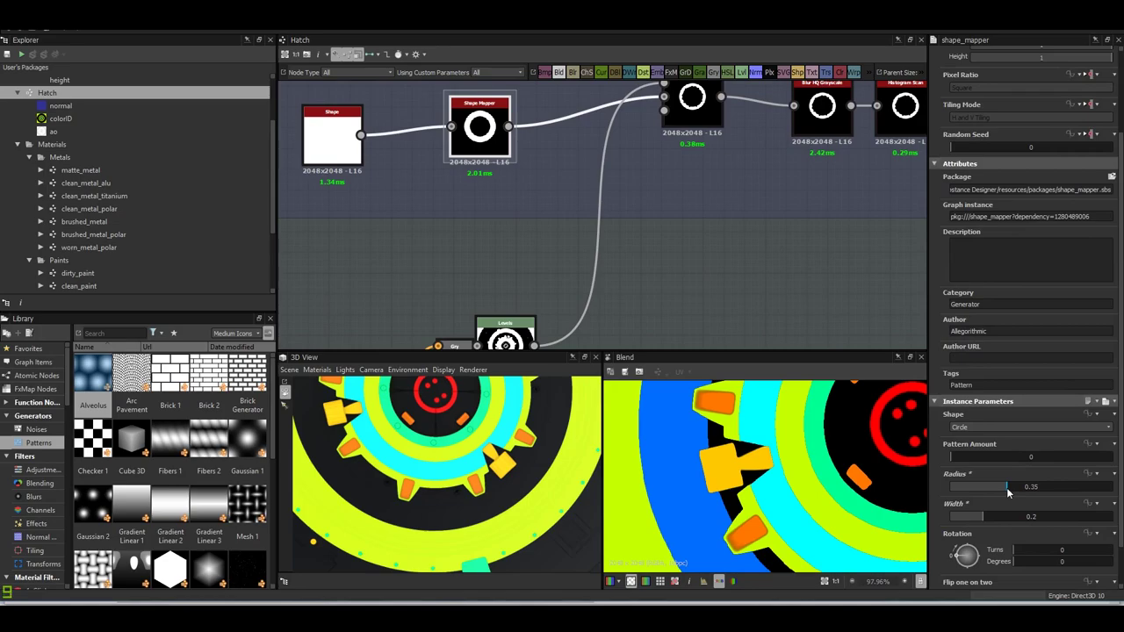
drag(1008, 492, 995, 495)
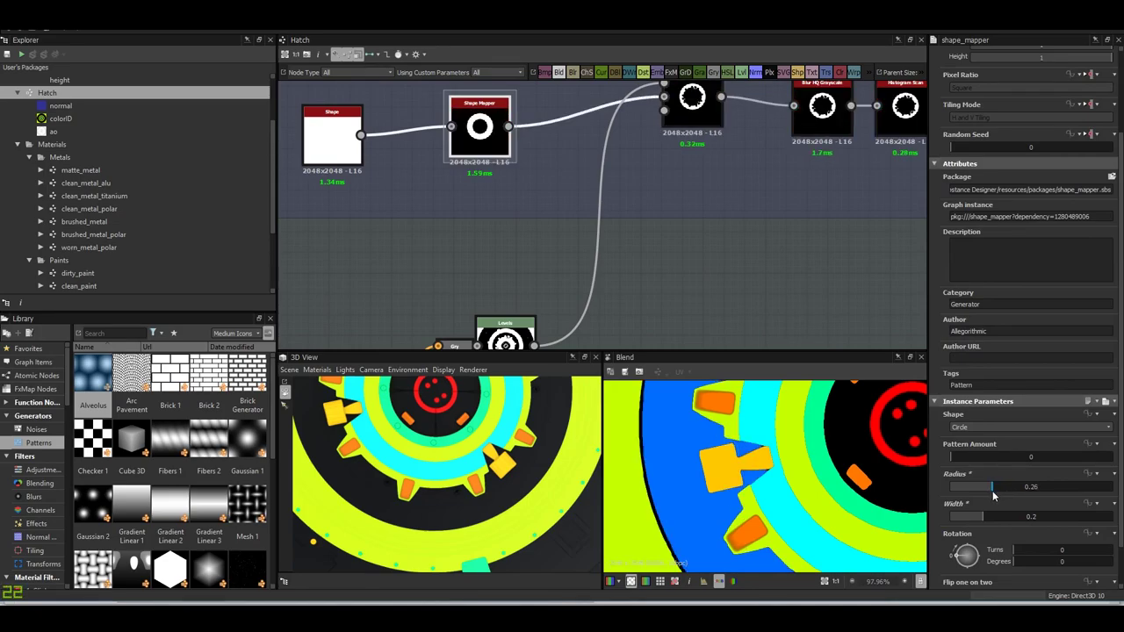
drag(995, 488, 992, 489)
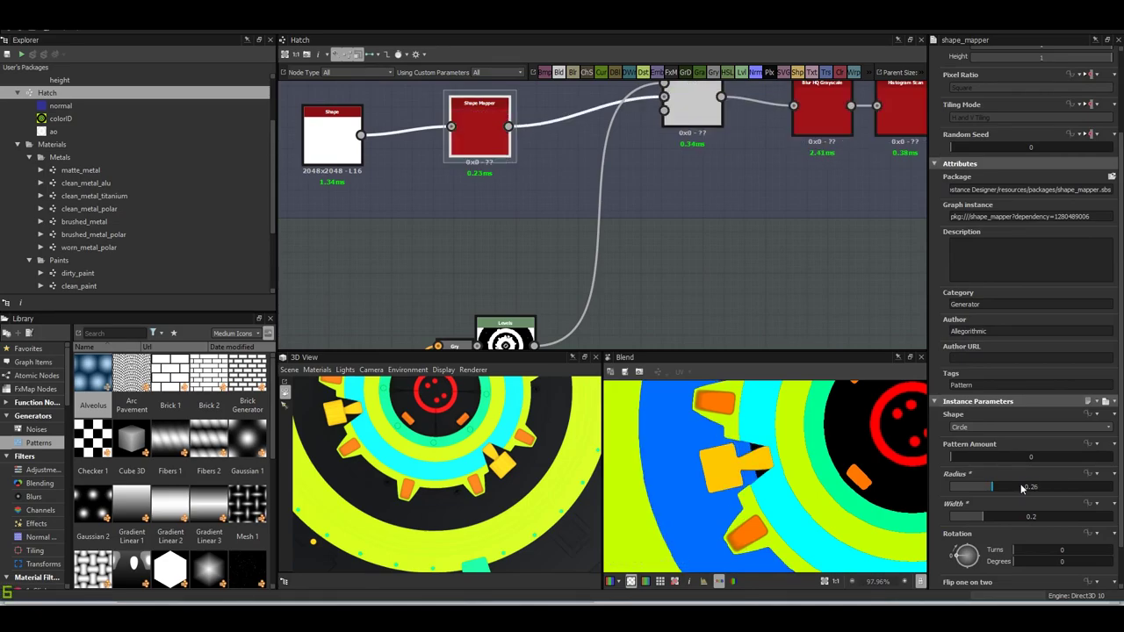
- Set the Shape Mapper Width to 0.3
text(0.3)
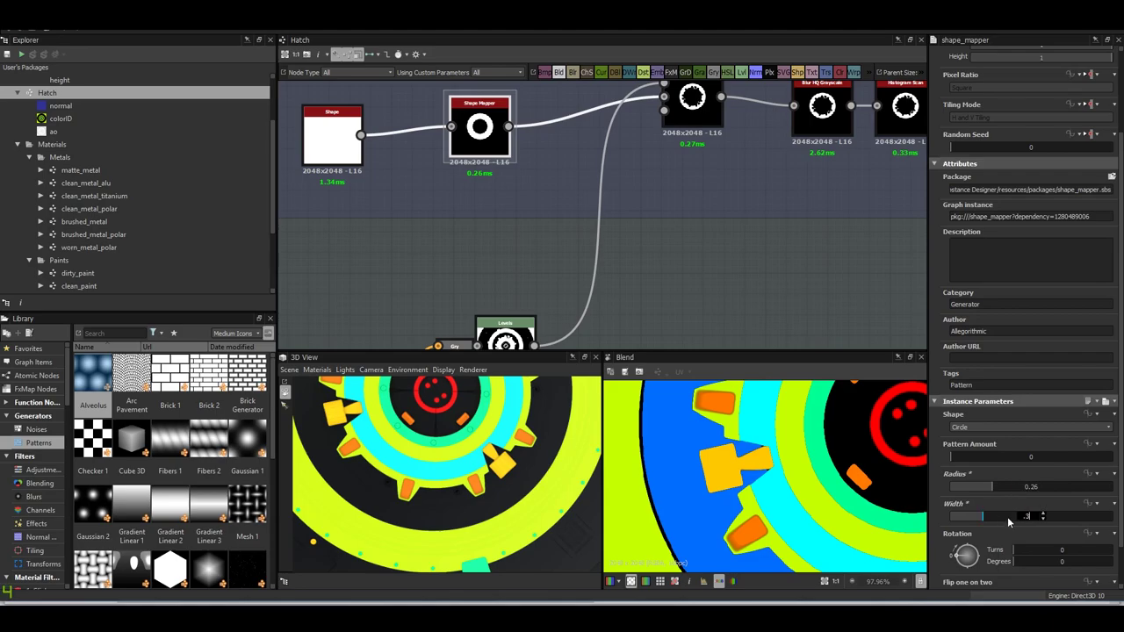
key(Return)
scroll(749, 480, down, 3)
scroll(749, 481, up, 1)
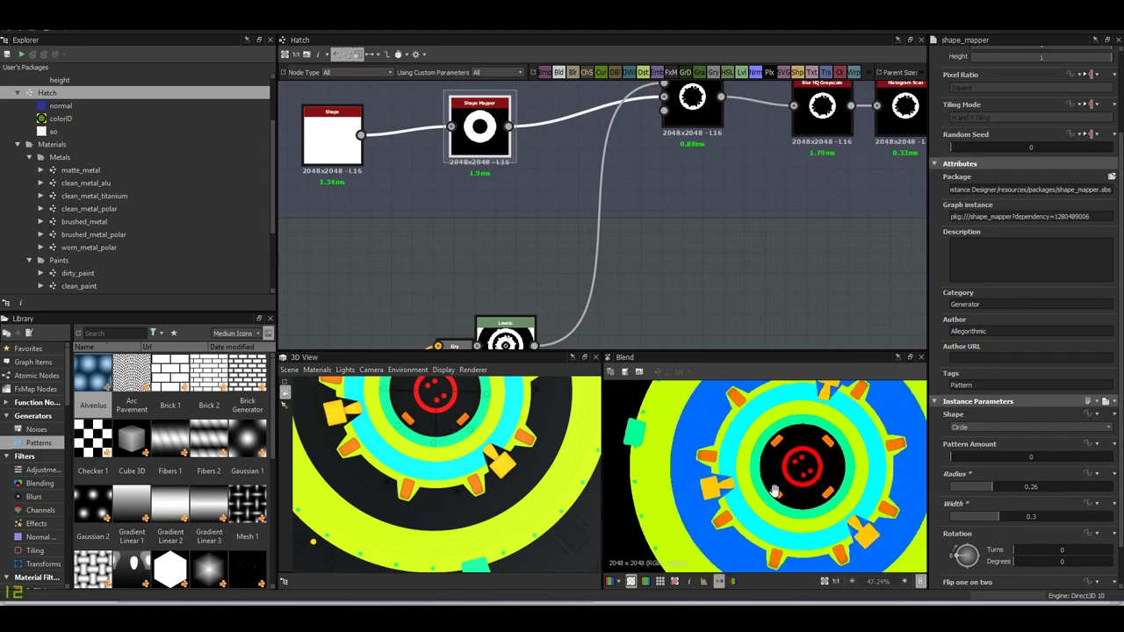
scroll(750, 496, up, 1)
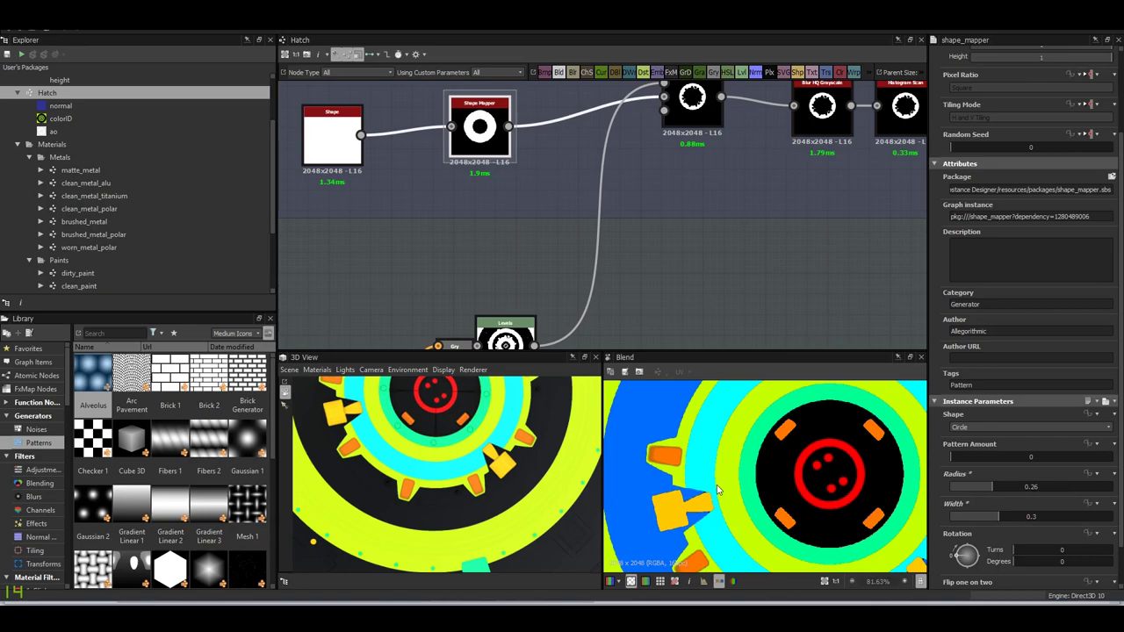
scroll(716, 489, up, 10)
scroll(772, 275, down, 5)
scroll(587, 182, up, 2)
- Preview the clean_metal_alu_colorID Blend and inspect the next Blend node's settings
scroll(577, 229, up, 2)
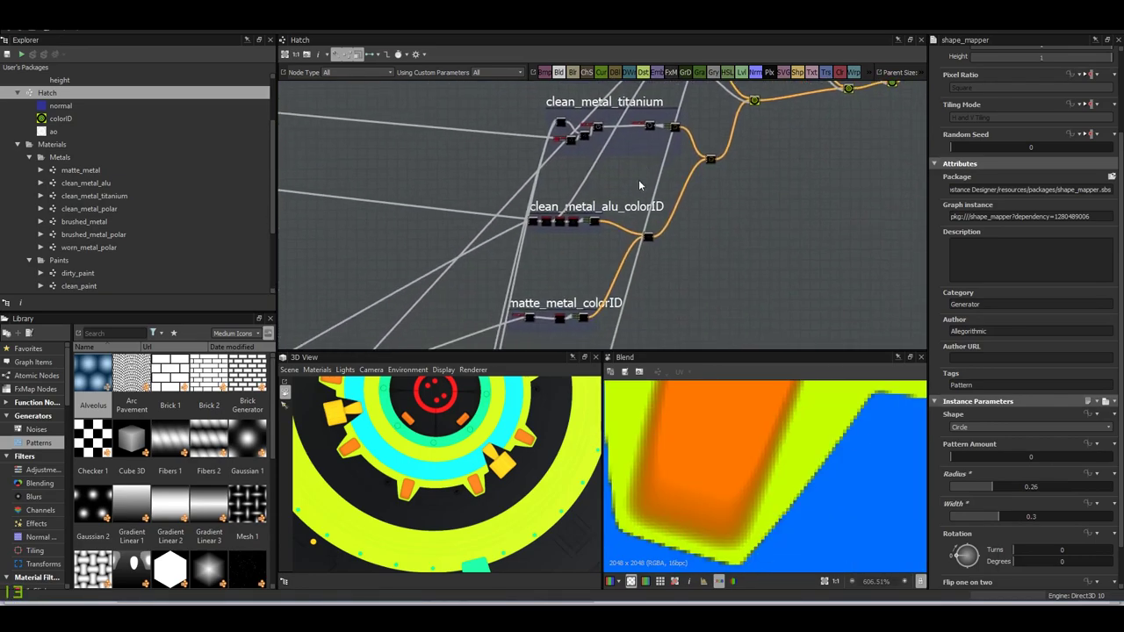
scroll(639, 179, up, 2)
scroll(584, 231, up, 3)
double_click(519, 173)
scroll(729, 255, down, 1)
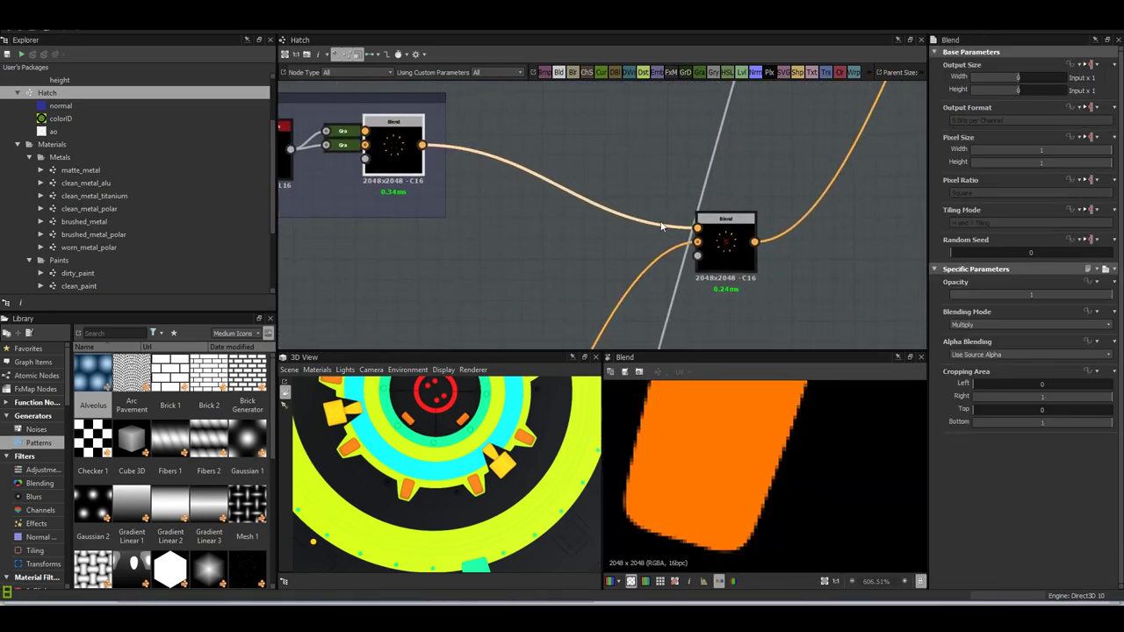
click(726, 238)
scroll(618, 342, down, 2)
scroll(618, 341, down, 2)
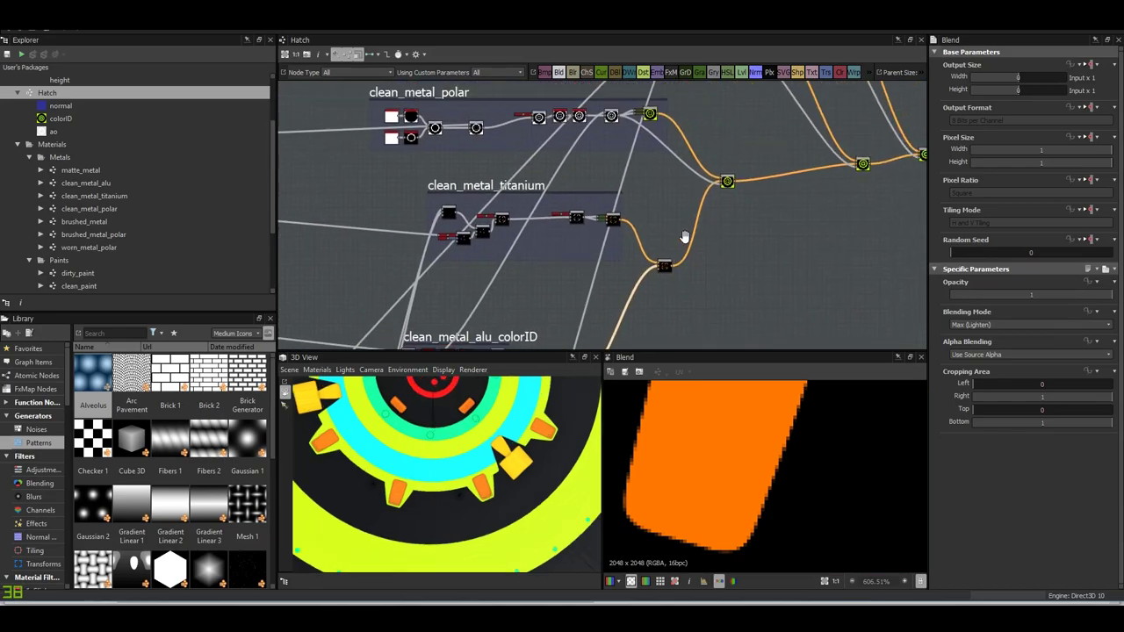
scroll(649, 302, up, 2)
scroll(460, 474, up, 2)
scroll(460, 475, up, 3)
drag(460, 474, 475, 470)
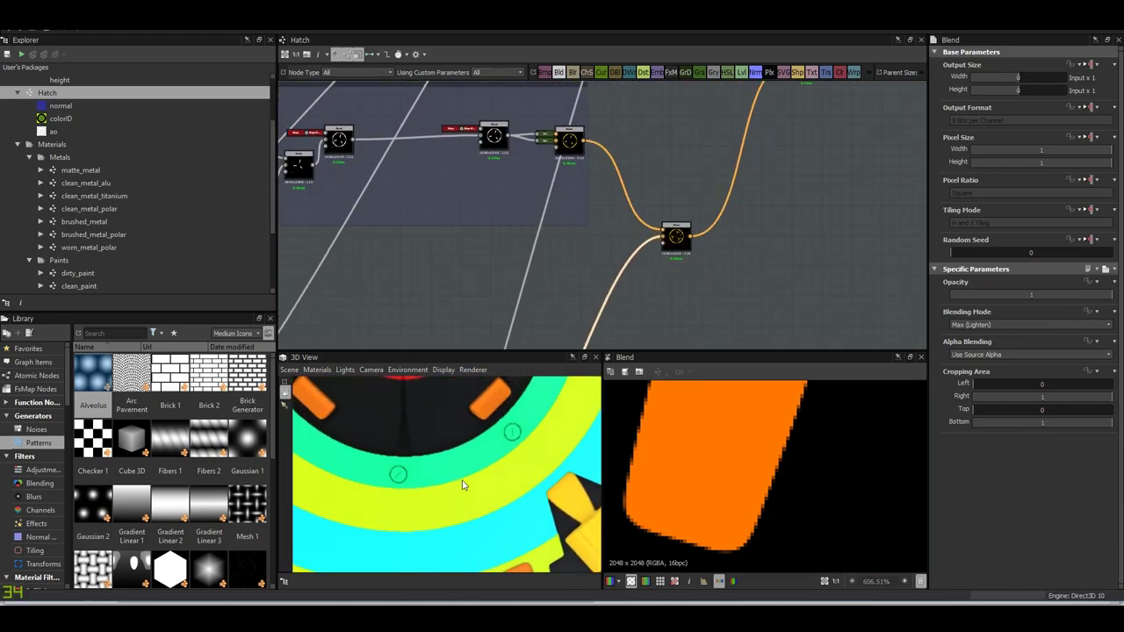
- Preview the colorID output node in the 2D view
click(676, 235)
scroll(676, 235, down, 3)
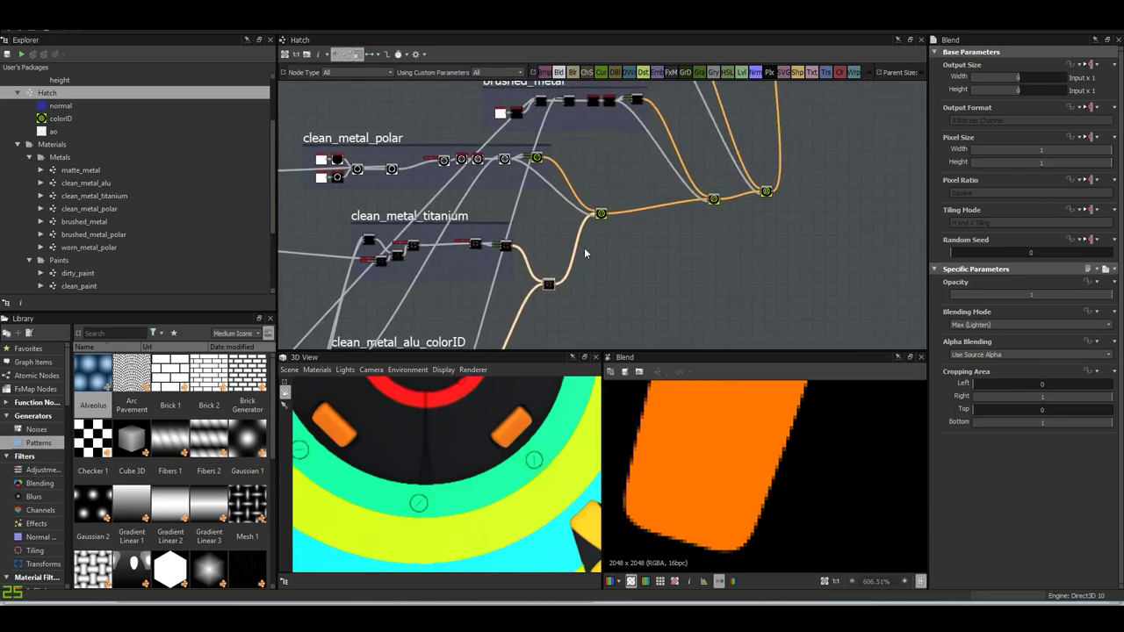
middle_drag(584, 248, 675, 196)
scroll(604, 255, up, 3)
click(673, 215)
double_click(672, 215)
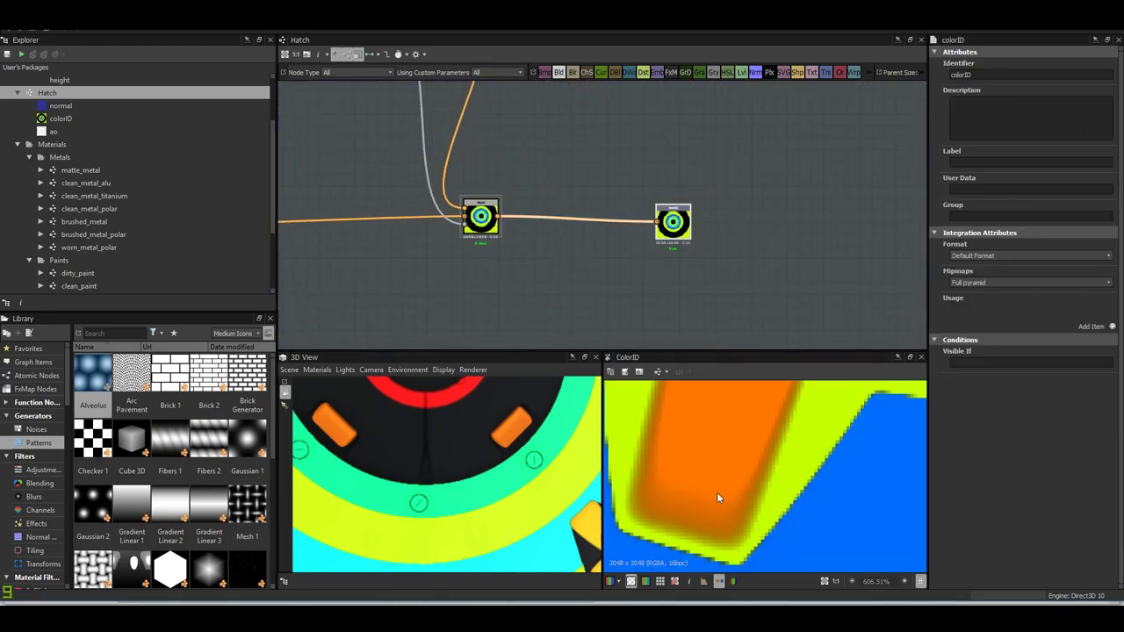
- Preview the Blend node feeding the colorID output
click(480, 217)
middle_drag(433, 248, 685, 221)
scroll(562, 211, down, 2)
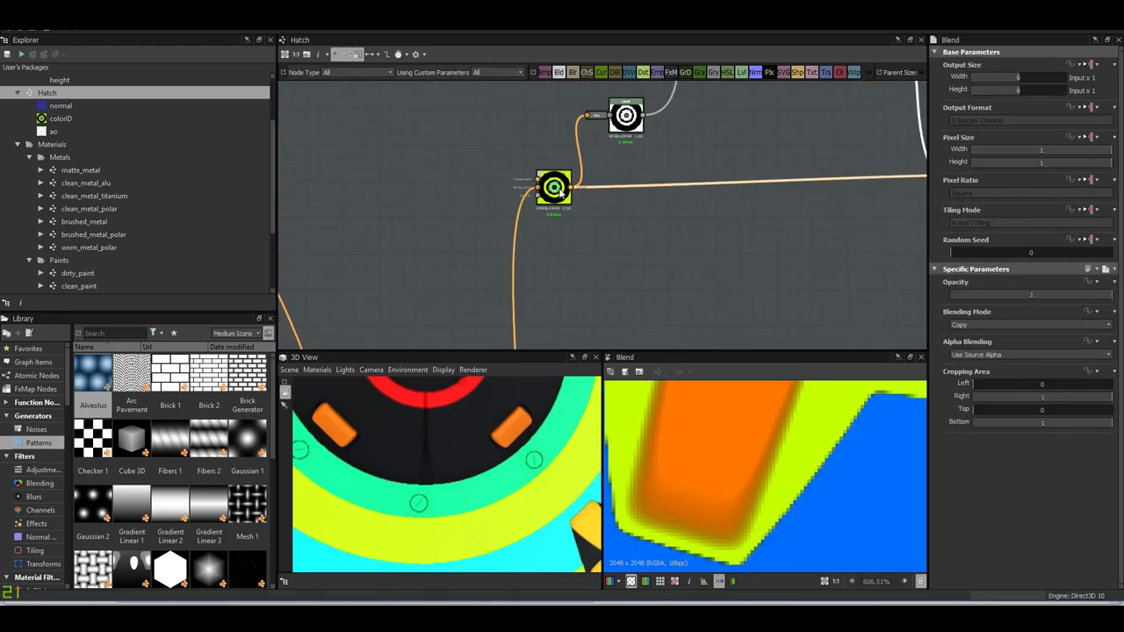
double_click(556, 188)
middle_drag(559, 216, 625, 201)
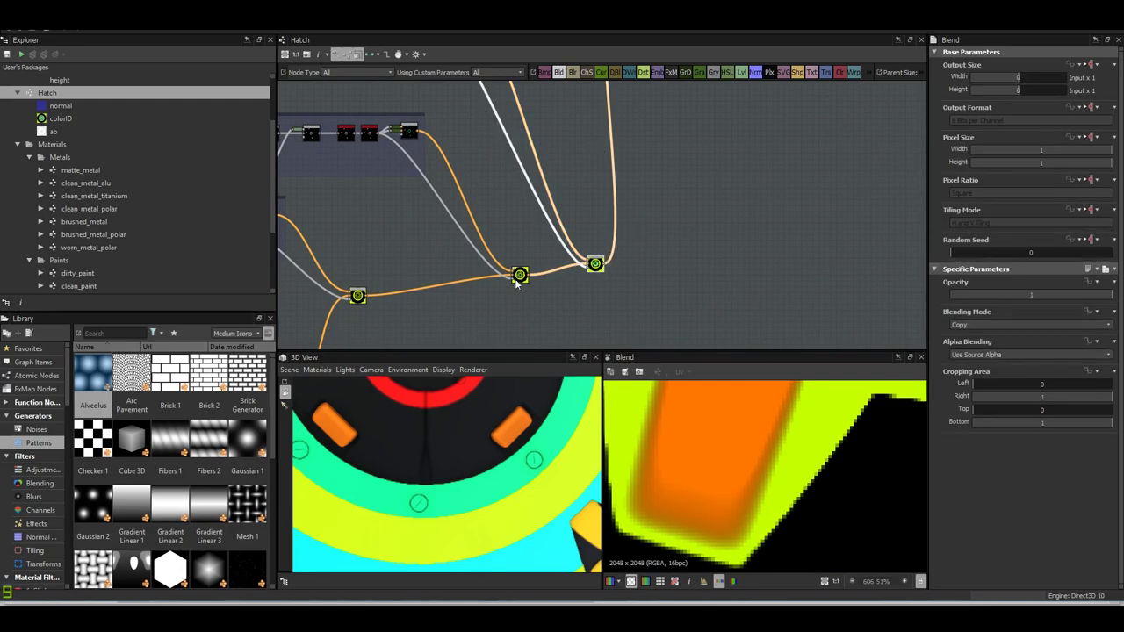
scroll(523, 274, up, 2)
middle_drag(523, 281, 637, 176)
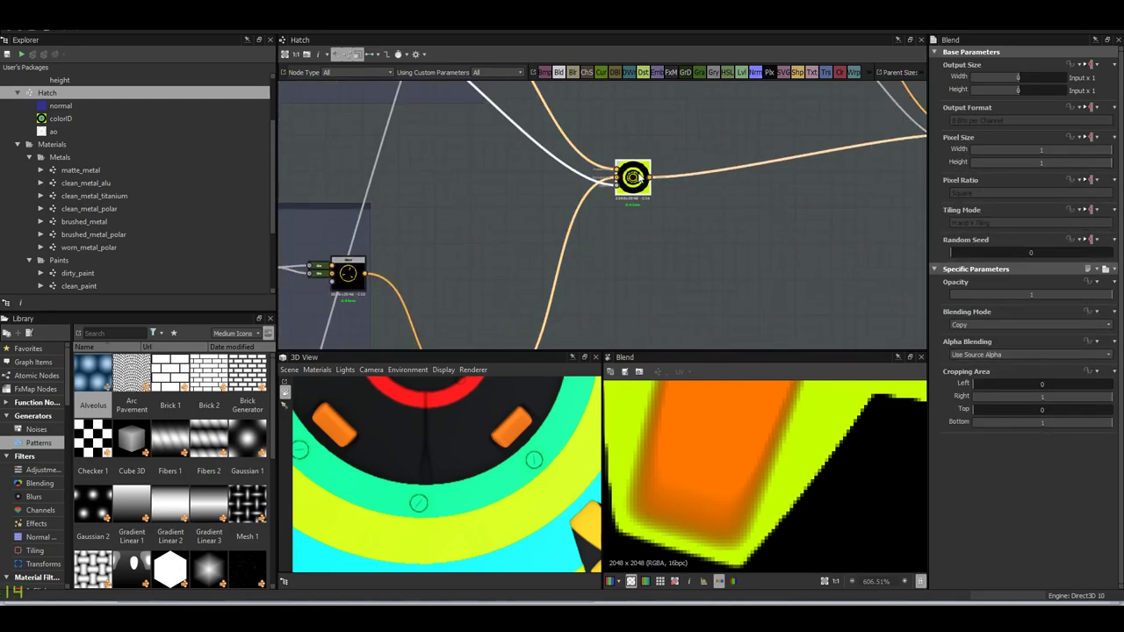
- Show the grayscale mask input of the Blend in the 2D view
scroll(641, 248, down, 2)
scroll(632, 220, up, 2)
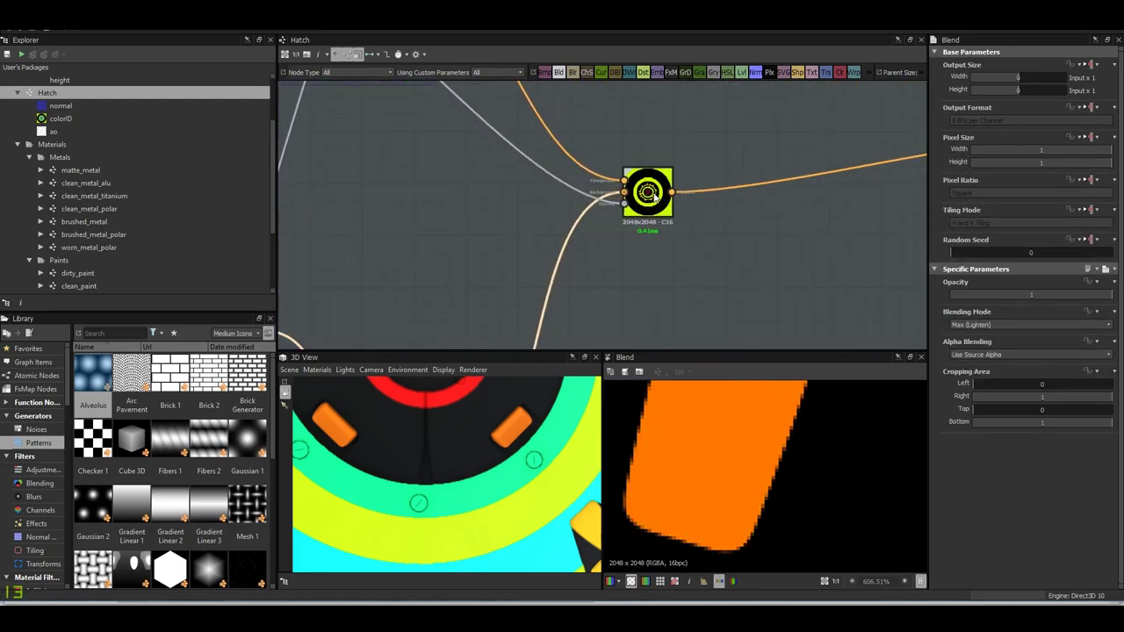
scroll(632, 154, down, 2)
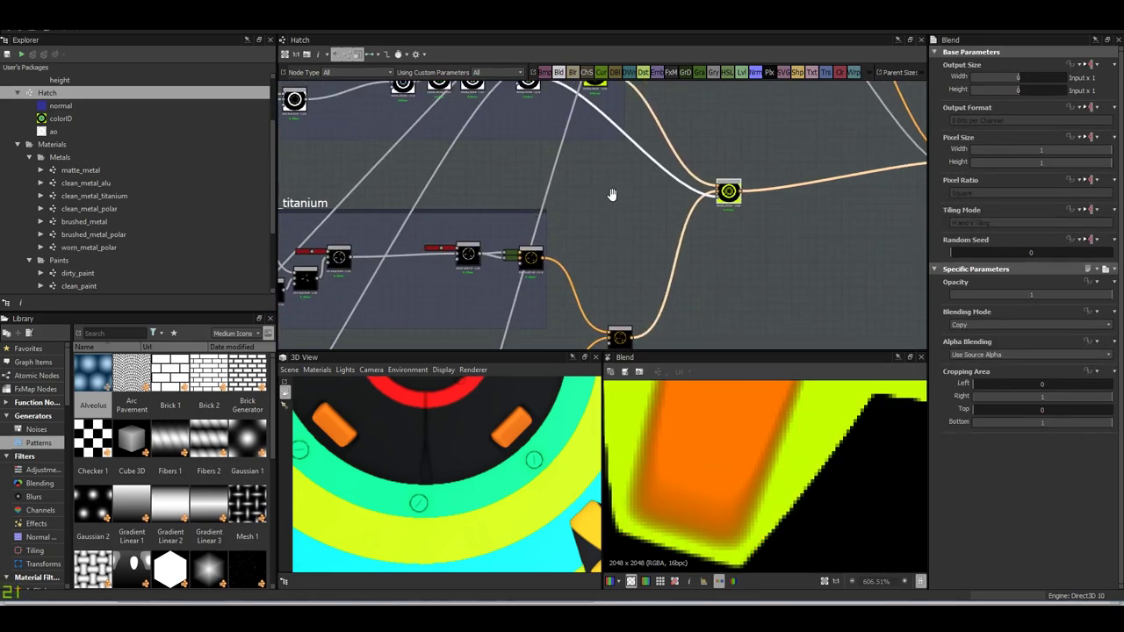
scroll(620, 175, up, 2)
click(823, 323)
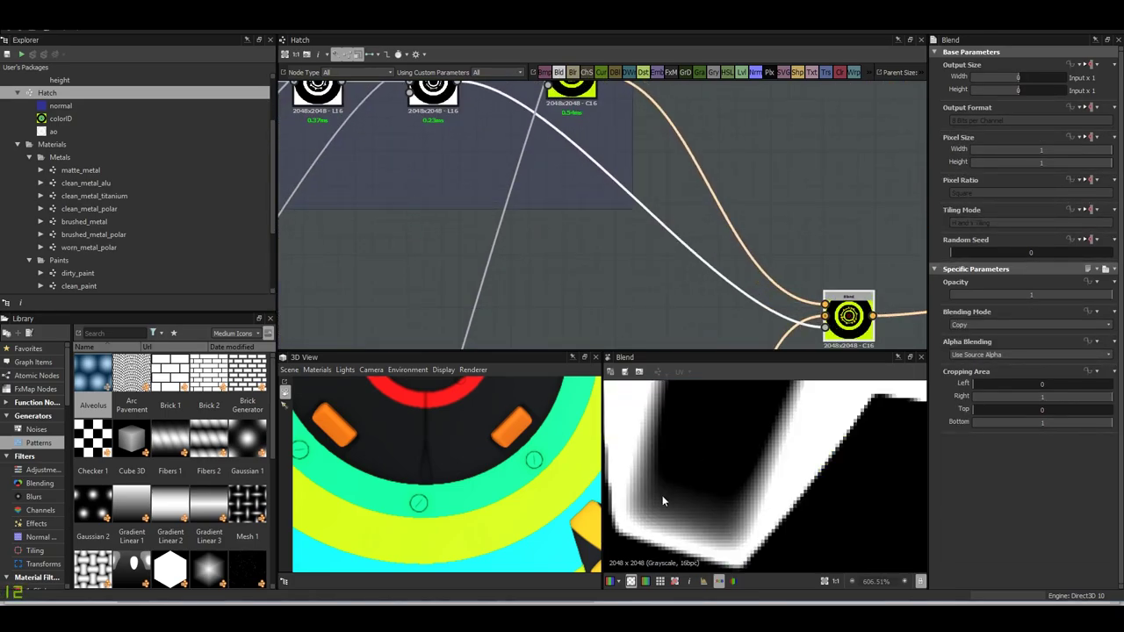
middle_drag(640, 215, 675, 240)
- Set the mask's Blur HQ Grayscale Intensity to 0.1
scroll(527, 194, up, 2)
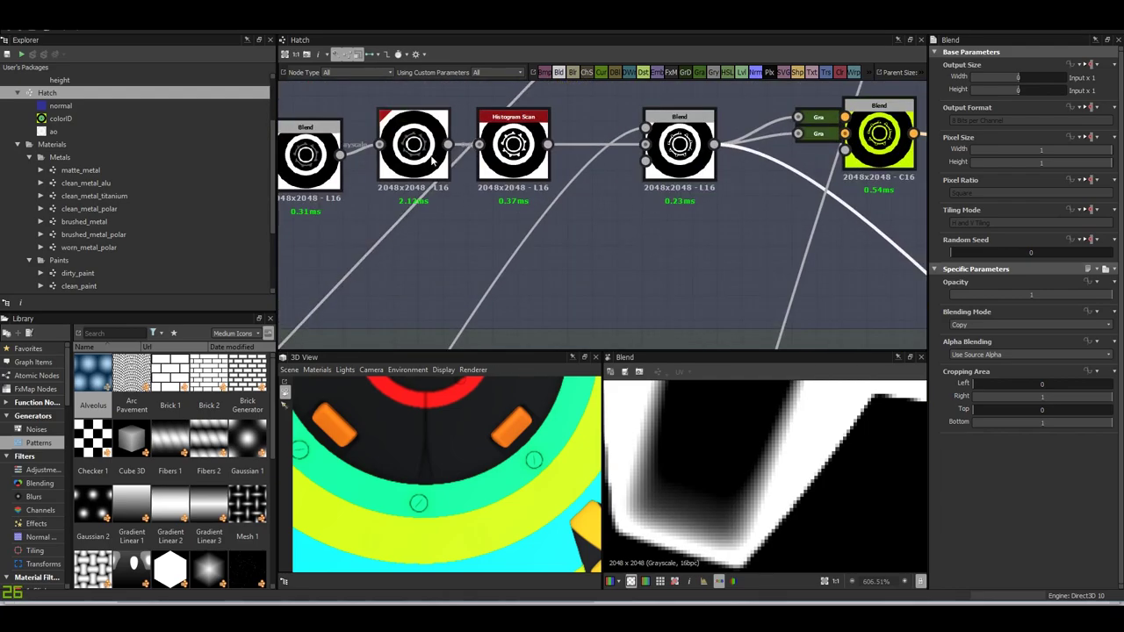
click(432, 156)
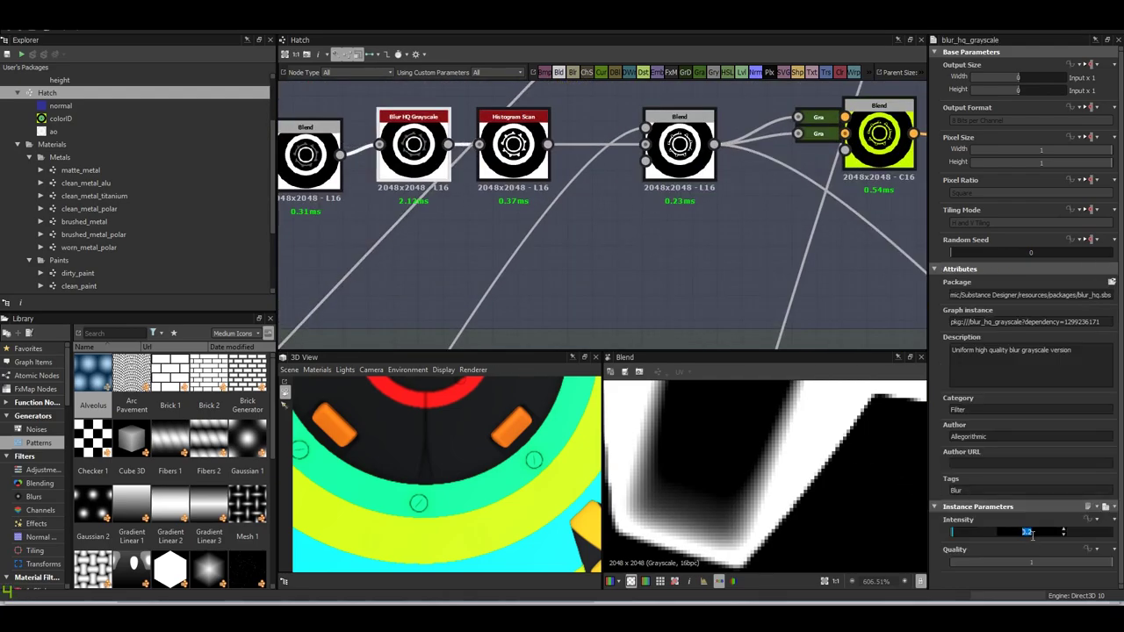
text(1)
key(Return)
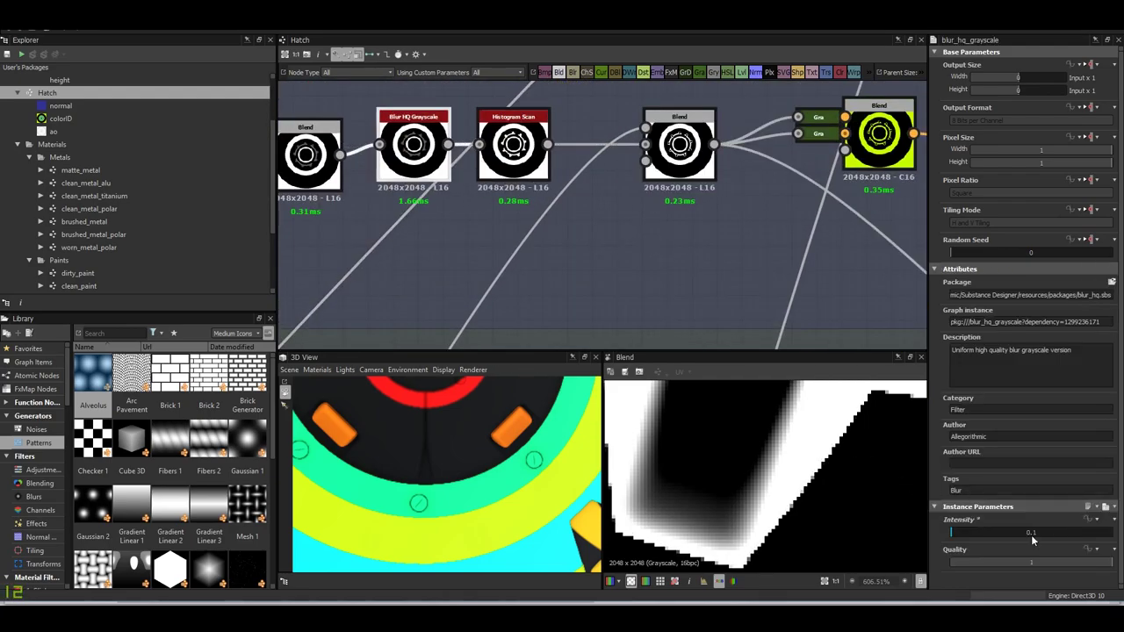
- Preview the first Blend, the blurred mask and the Histogram Scan result
middle_drag(685, 251, 853, 252)
double_click(476, 157)
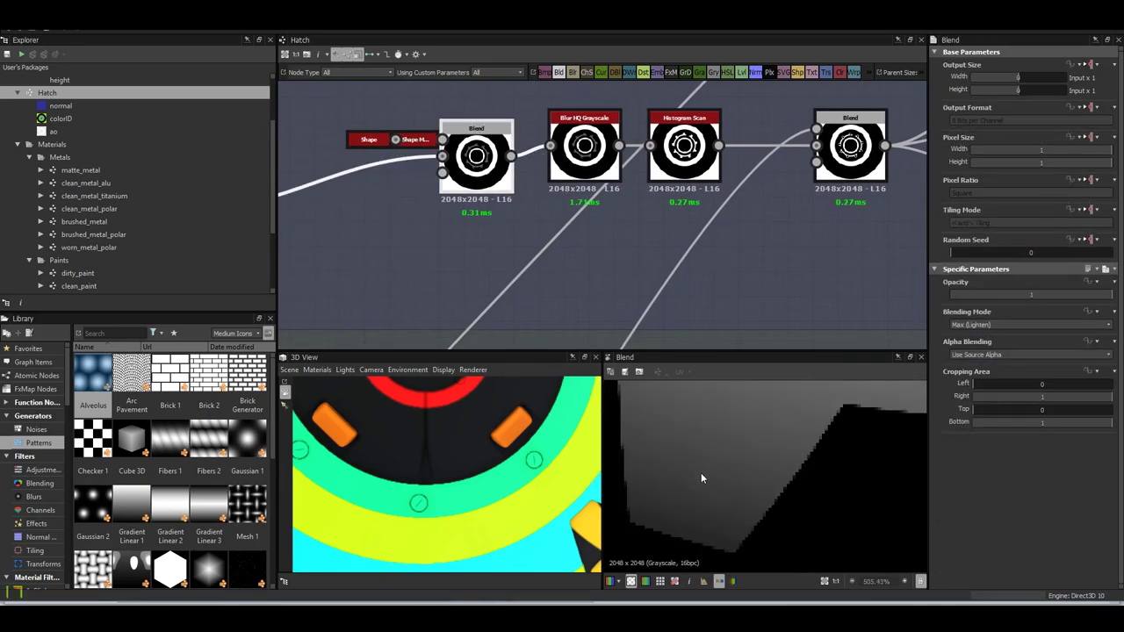
middle_drag(615, 244, 685, 245)
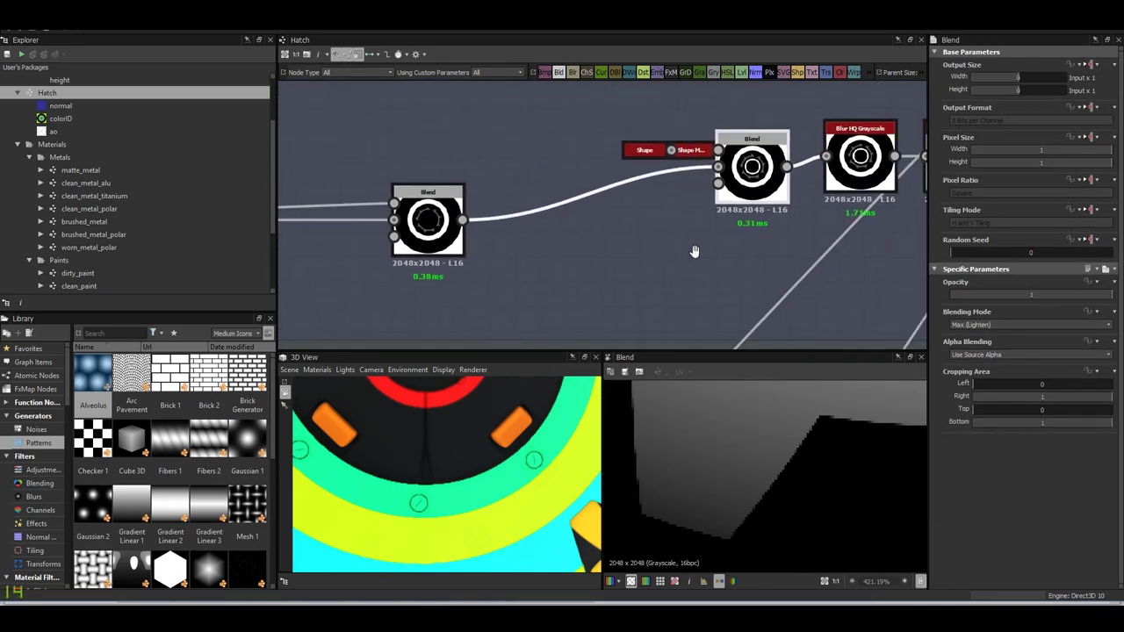
double_click(693, 180)
scroll(745, 463, down, 3)
double_click(770, 162)
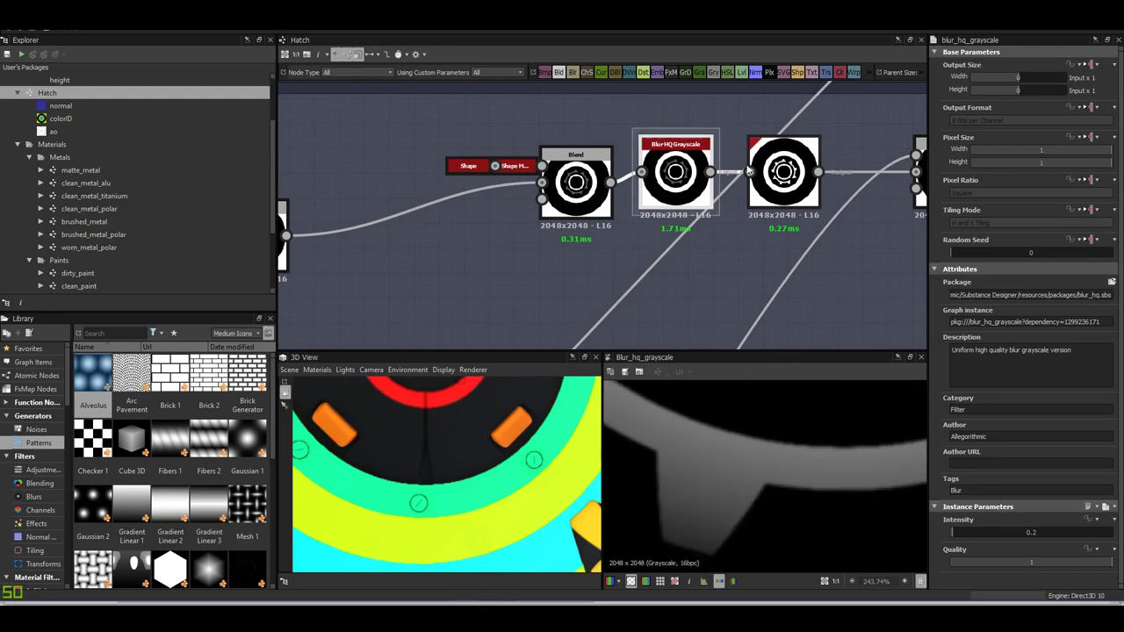
- Preview the Blend node that follows the Histogram Scan
scroll(764, 465, down, 1)
middle_drag(872, 220, 679, 236)
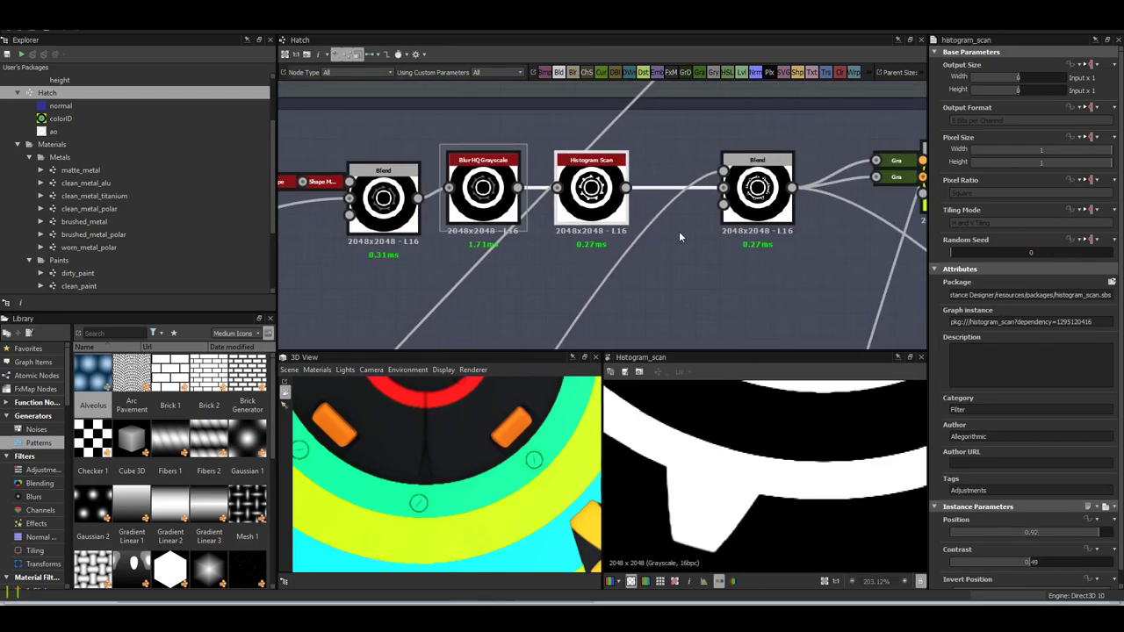
double_click(748, 187)
scroll(734, 187, up, 2)
scroll(701, 427, up, 3)
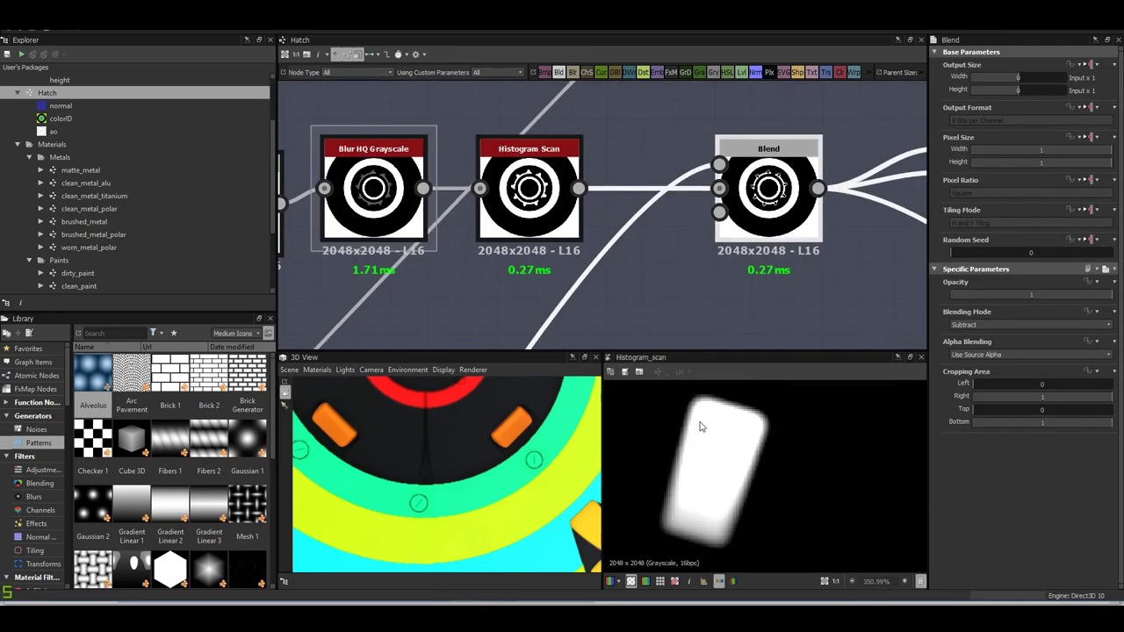
scroll(698, 181, down, 4)
scroll(556, 178, up, 3)
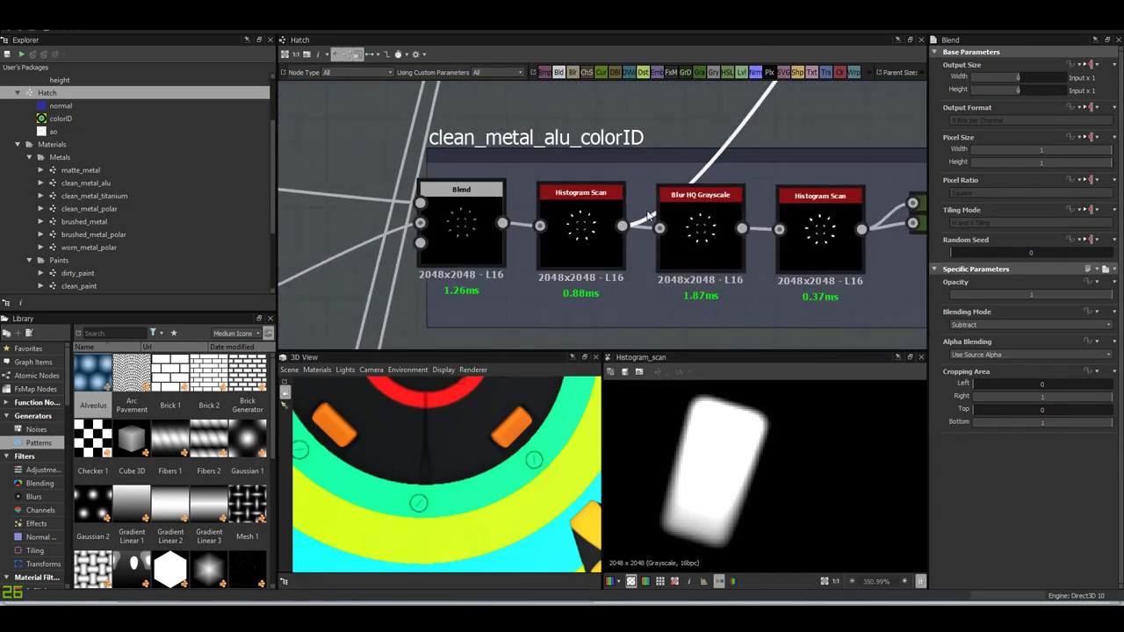
scroll(556, 178, up, 2)
- Set the clean_metal_alu_colorID Histogram Scan Contrast to about 0.67 and Position to 0.75
click(557, 178)
scroll(777, 522, up, 3)
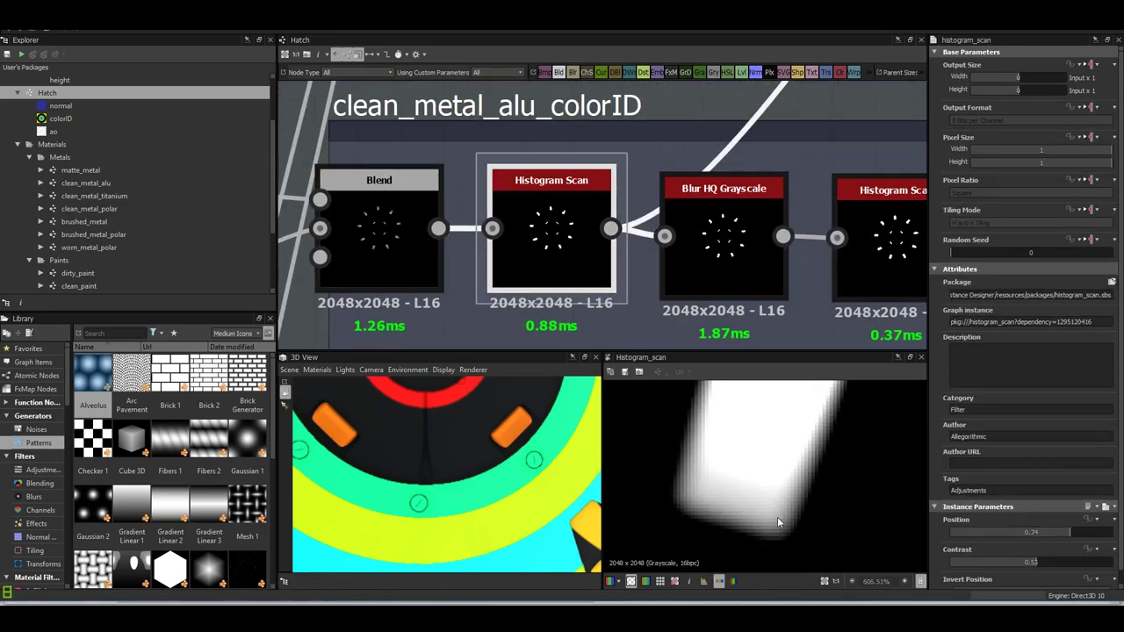
mouse_move(1043, 559)
mouse_down()
mouse_move(1090, 559)
mouse_move(1073, 532)
mouse_up()
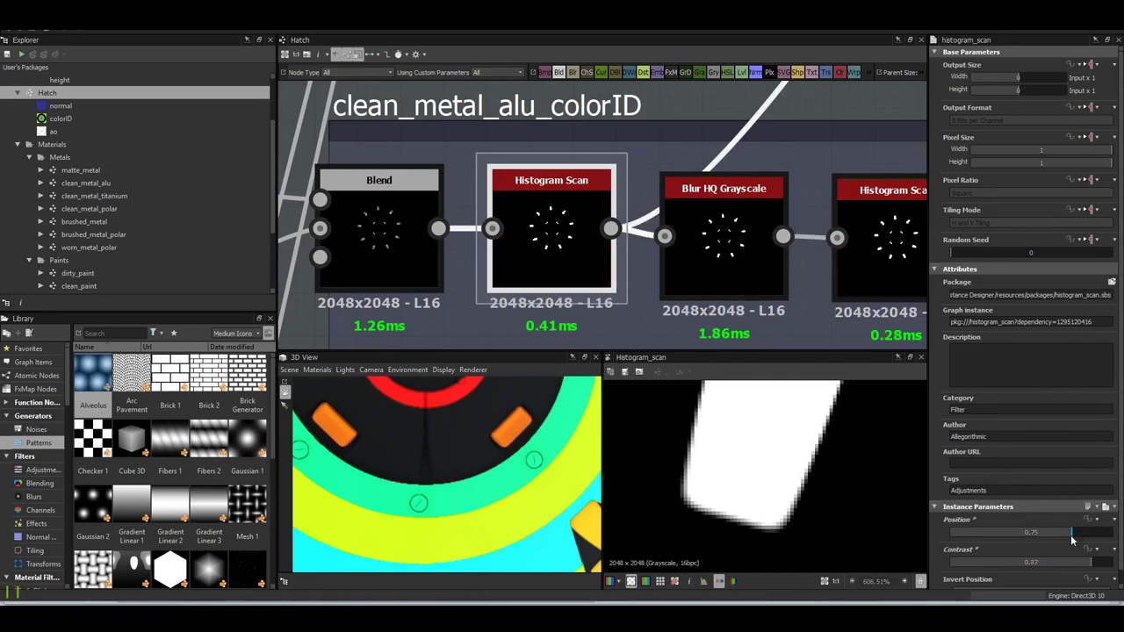
mouse_move(492, 492)
mouse_down()
mouse_move(527, 515)
mouse_move(511, 507)
mouse_move(534, 494)
mouse_move(474, 461)
mouse_up()
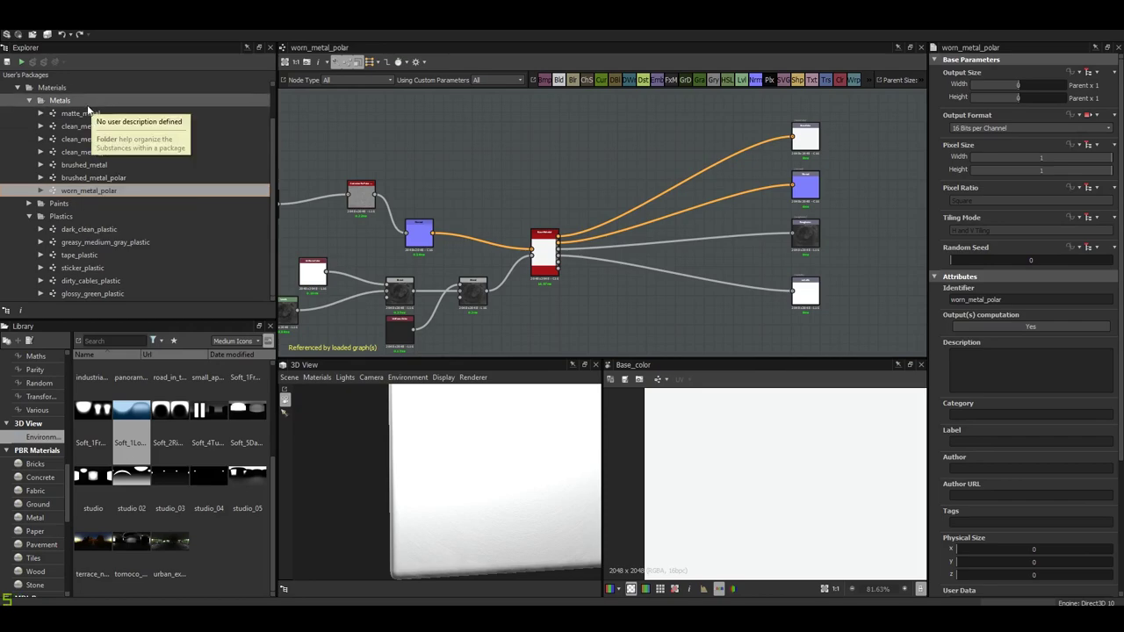
- Open the Texturing graph
scroll(51, 103, up, 1)
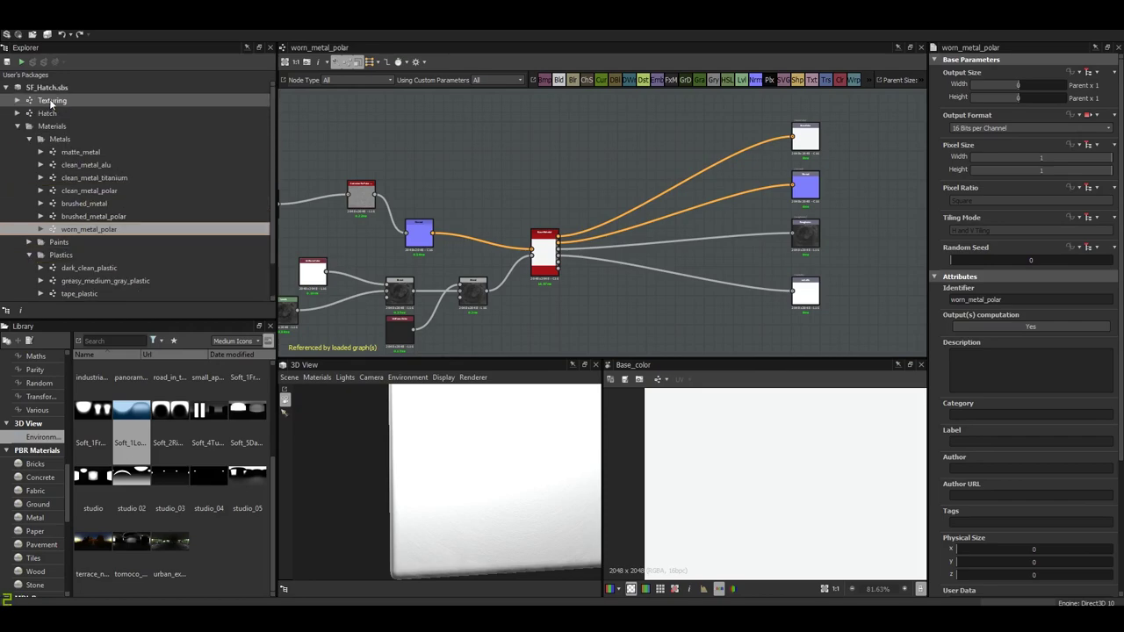
double_click(48, 102)
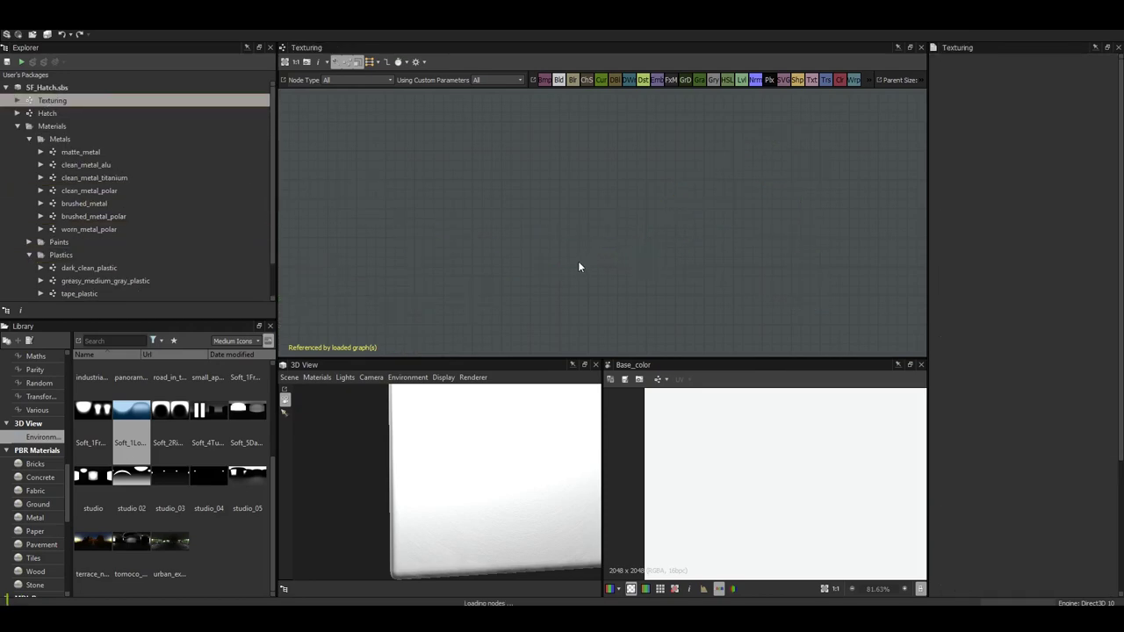
drag(511, 491, 562, 475)
- Select the Hatch node so its normal map shows in the 2D view
scroll(650, 259, up, 1)
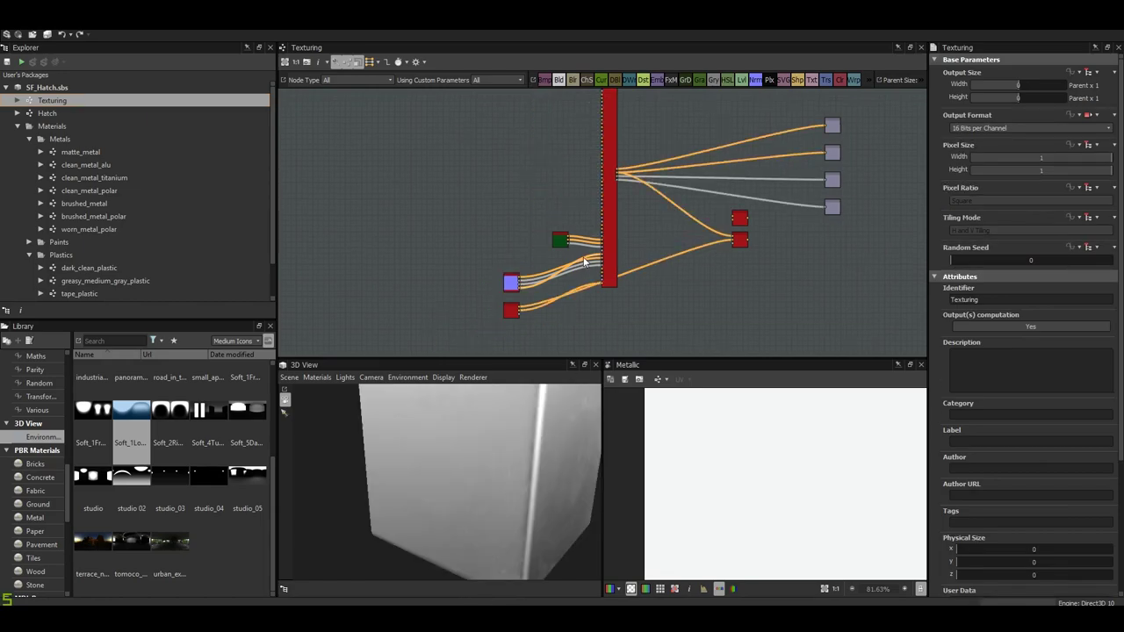
scroll(645, 272, up, 1)
scroll(641, 281, up, 3)
scroll(582, 296, up, 2)
scroll(582, 297, down, 5)
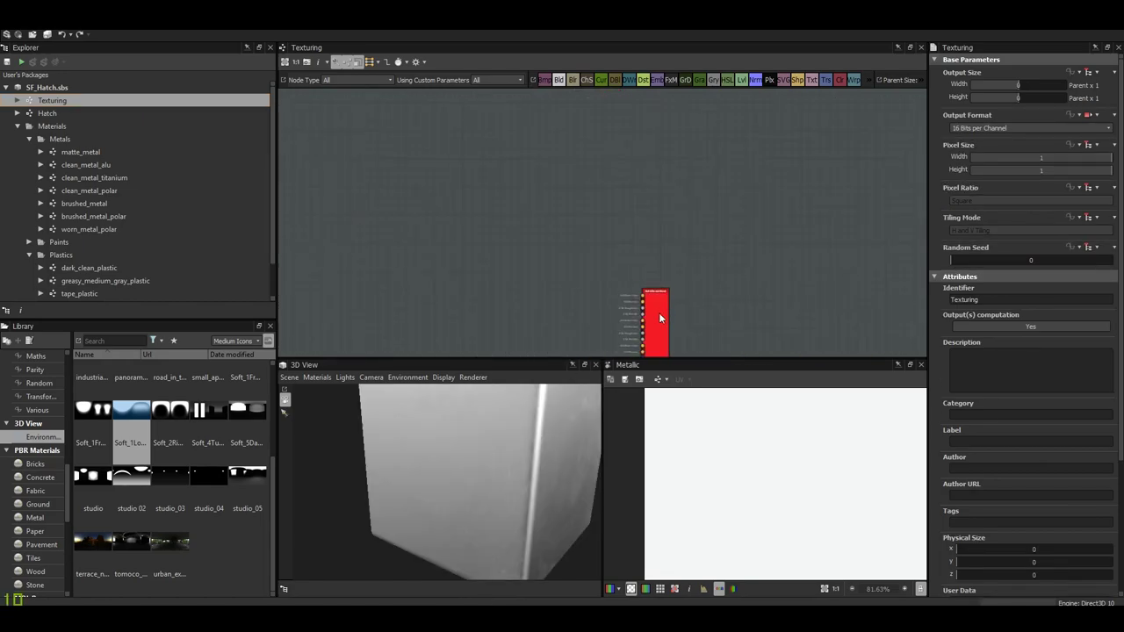
scroll(658, 313, up, 3)
scroll(654, 231, up, 2)
scroll(650, 282, up, 2)
middle_drag(649, 282, 761, 115)
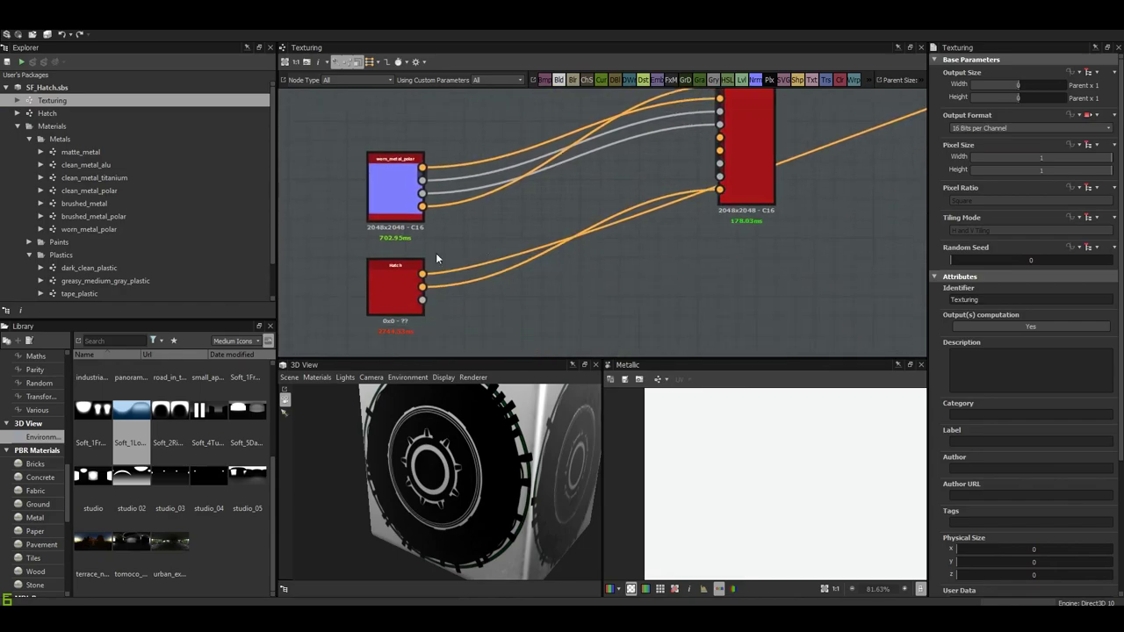
click(387, 285)
scroll(386, 286, up, 2)
scroll(454, 278, up, 2)
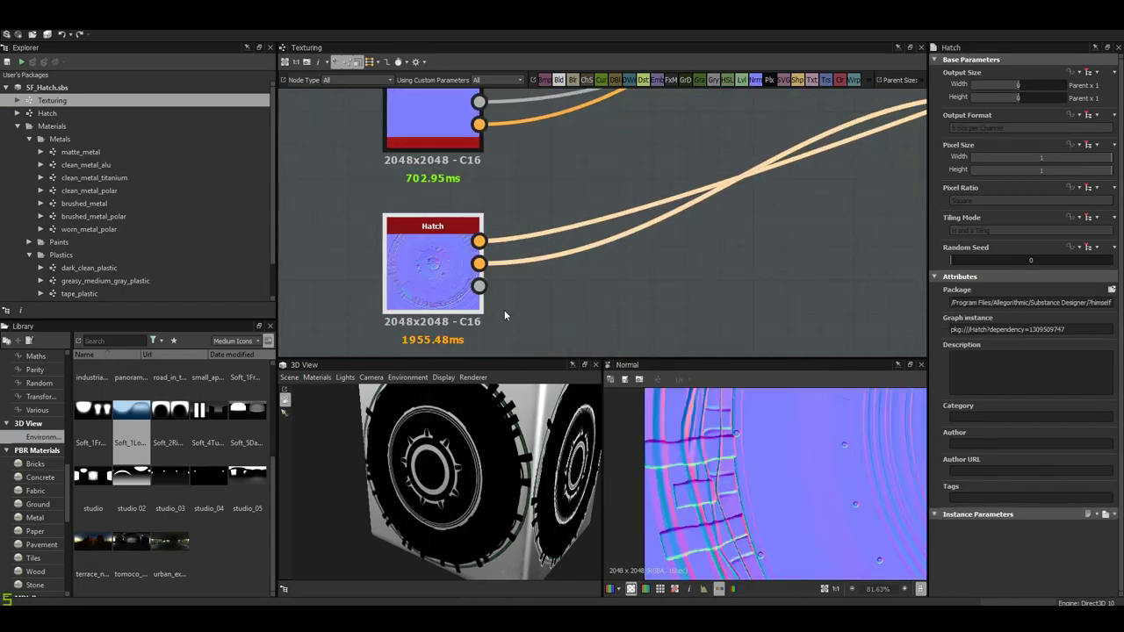
- Preview the Hatch node's ColorID output in the 2D view
scroll(455, 477, down, 2)
scroll(399, 448, up, 4)
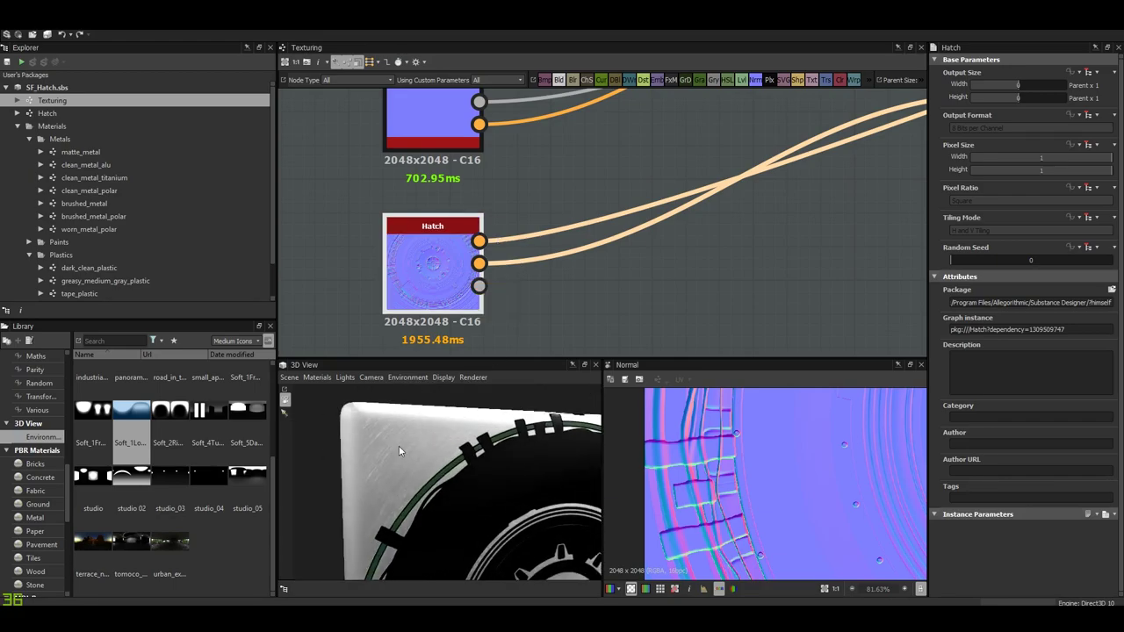
scroll(399, 448, up, 3)
mouse_move(399, 446)
mouse_down()
mouse_move(404, 461)
mouse_move(385, 431)
mouse_up()
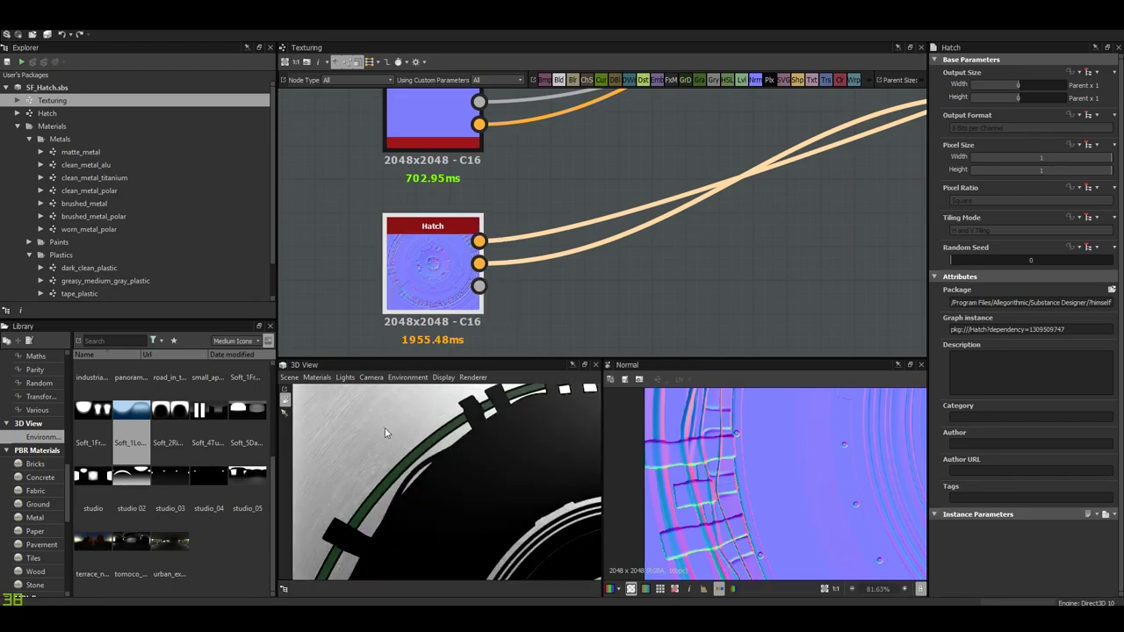
scroll(478, 264, down, 2)
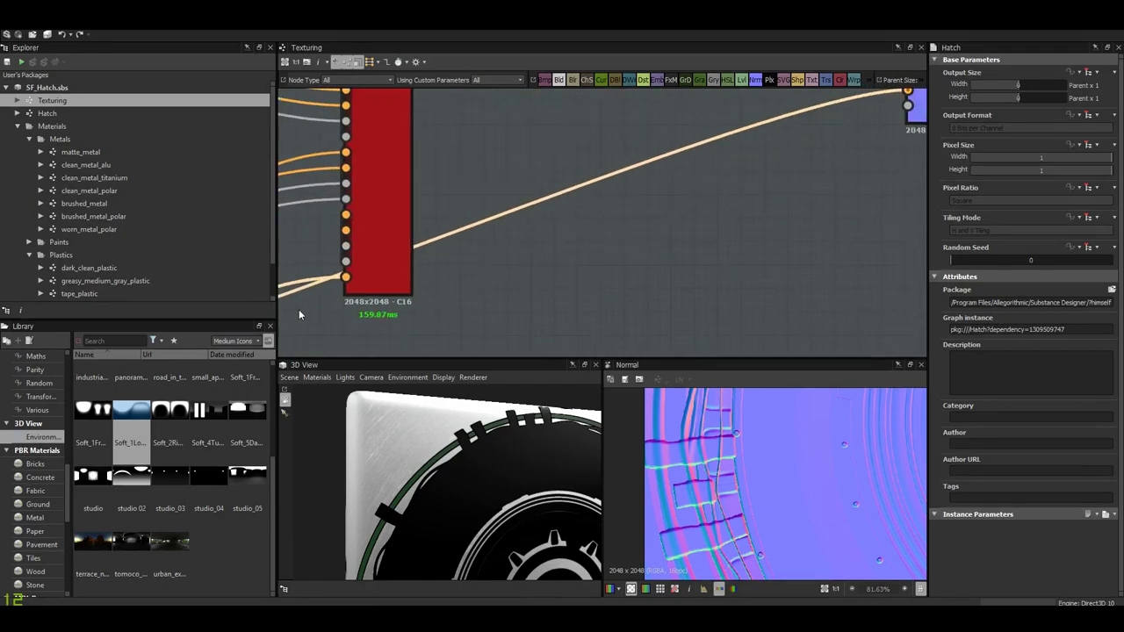
scroll(551, 182, up, 3)
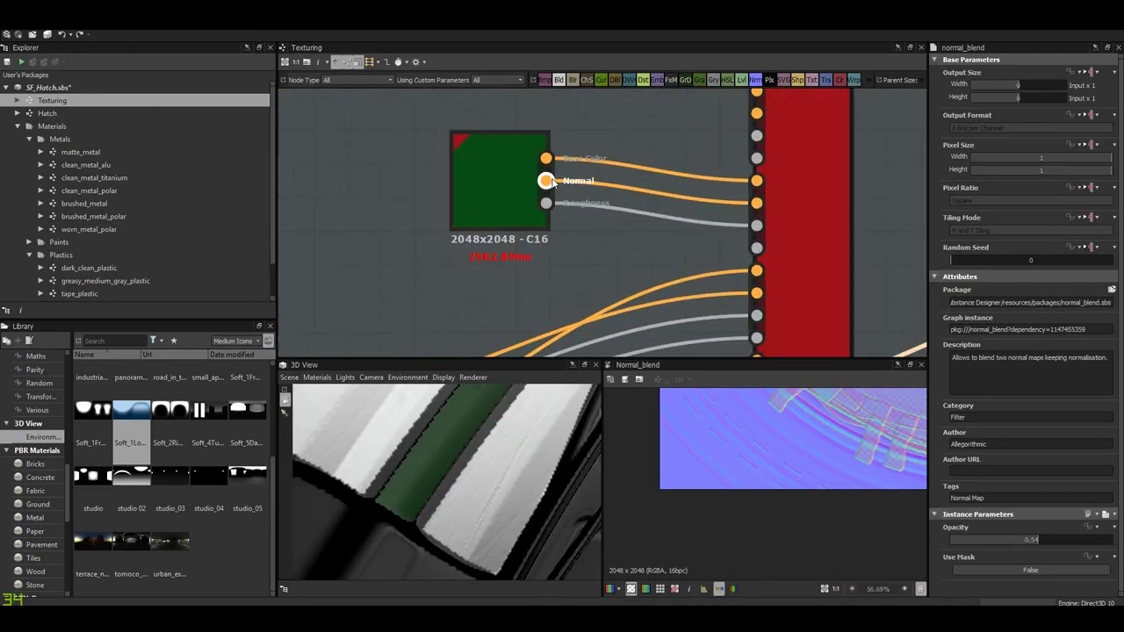
scroll(553, 163, down, 3)
click(505, 278)
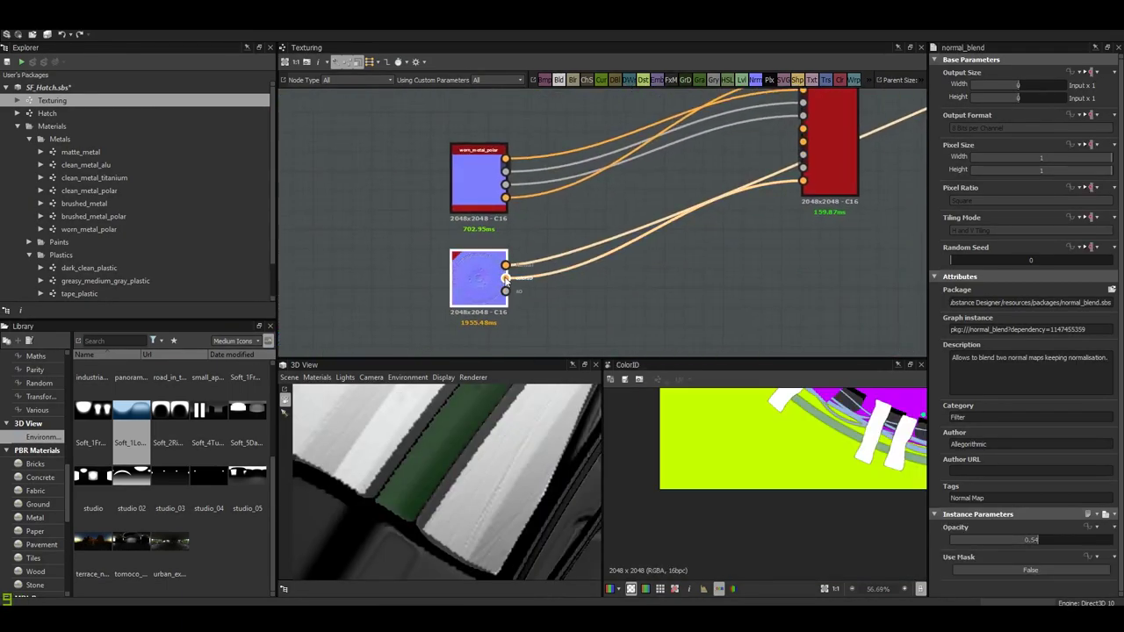
- Light the 3D preview with the studio_03 environment from the Library
scroll(738, 498, up, 5)
scroll(711, 457, up, 5)
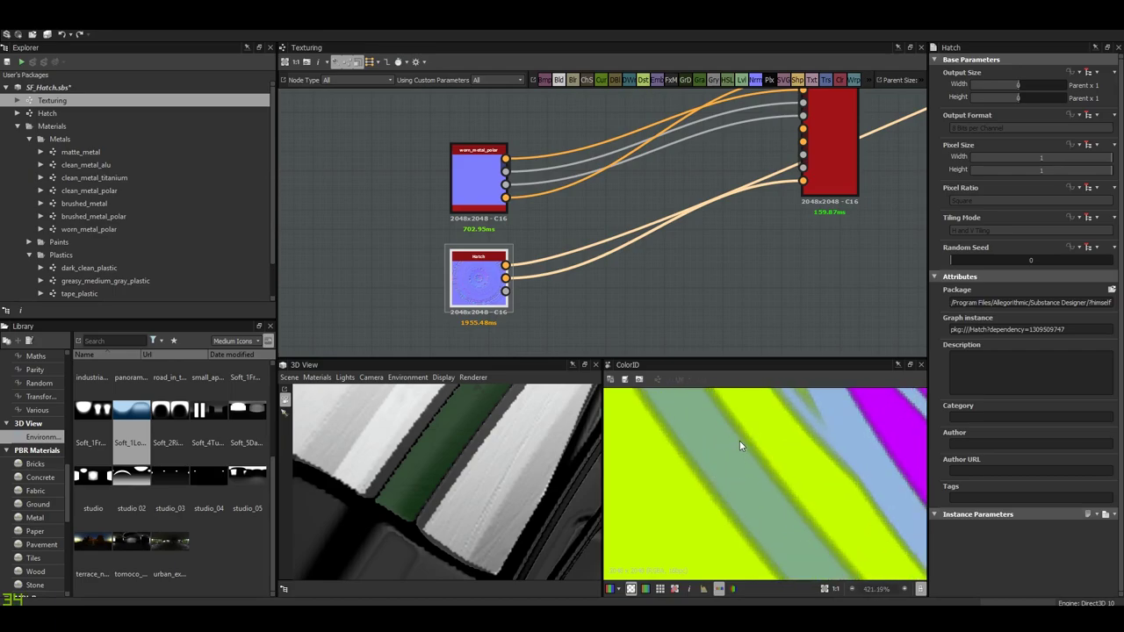
mouse_move(472, 465)
mouse_down()
mouse_move(526, 473)
mouse_move(449, 451)
mouse_move(443, 496)
mouse_move(404, 444)
mouse_move(412, 459)
mouse_move(389, 443)
mouse_move(395, 533)
mouse_move(387, 527)
mouse_up()
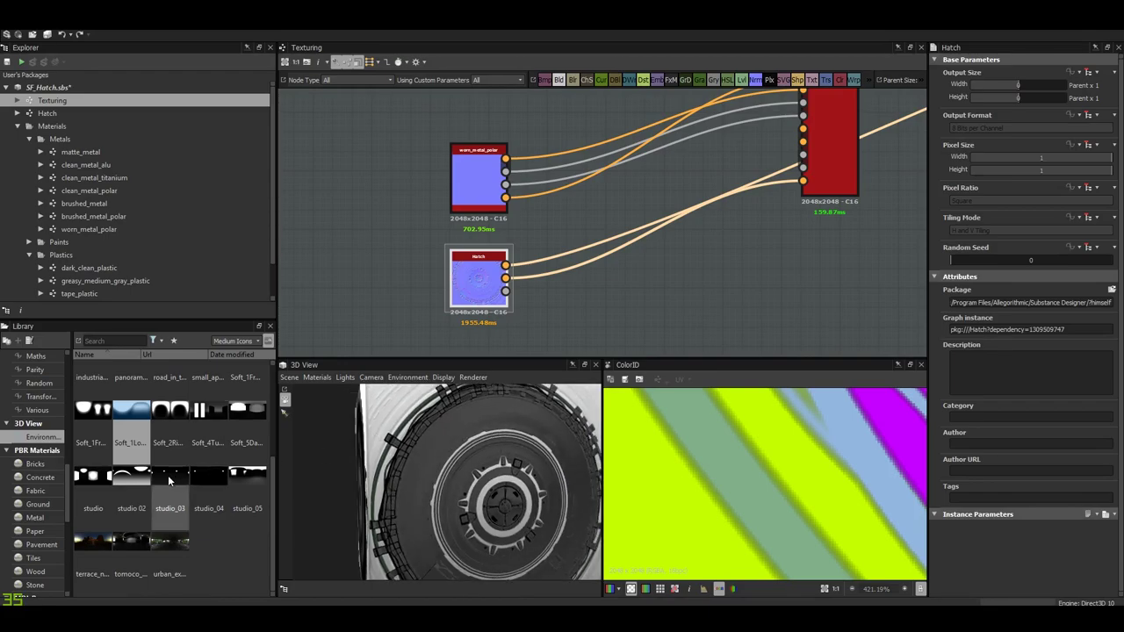
mouse_move(249, 478)
mouse_down()
mouse_move(387, 439)
mouse_move(457, 485)
mouse_move(423, 464)
mouse_move(436, 489)
mouse_move(425, 447)
mouse_move(413, 457)
mouse_up()
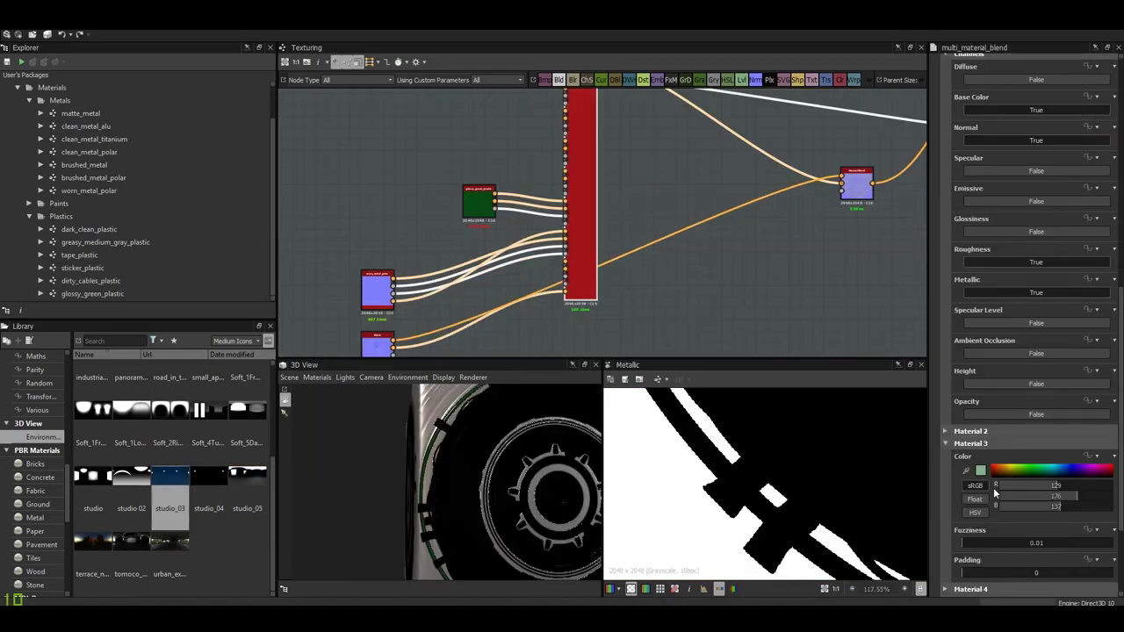
- Select the multi_material_blend node and collapse its Material 3 settings
scroll(491, 231, up, 5)
click(395, 202)
scroll(803, 190, down, 4)
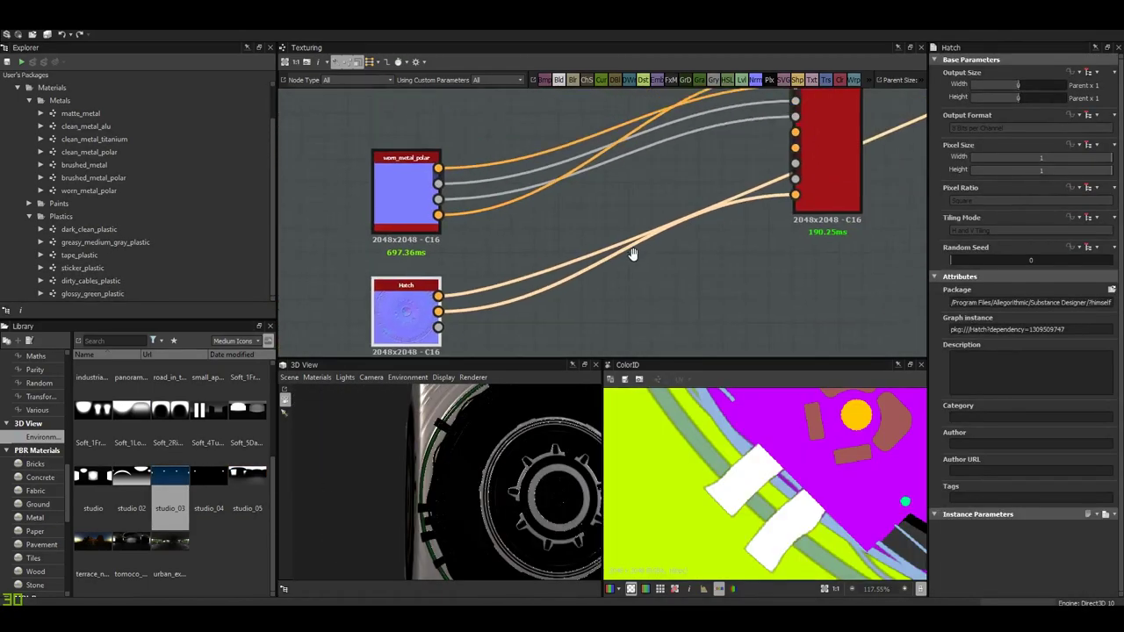
scroll(803, 160, up, 2)
click(805, 171)
scroll(1073, 473, down, 5)
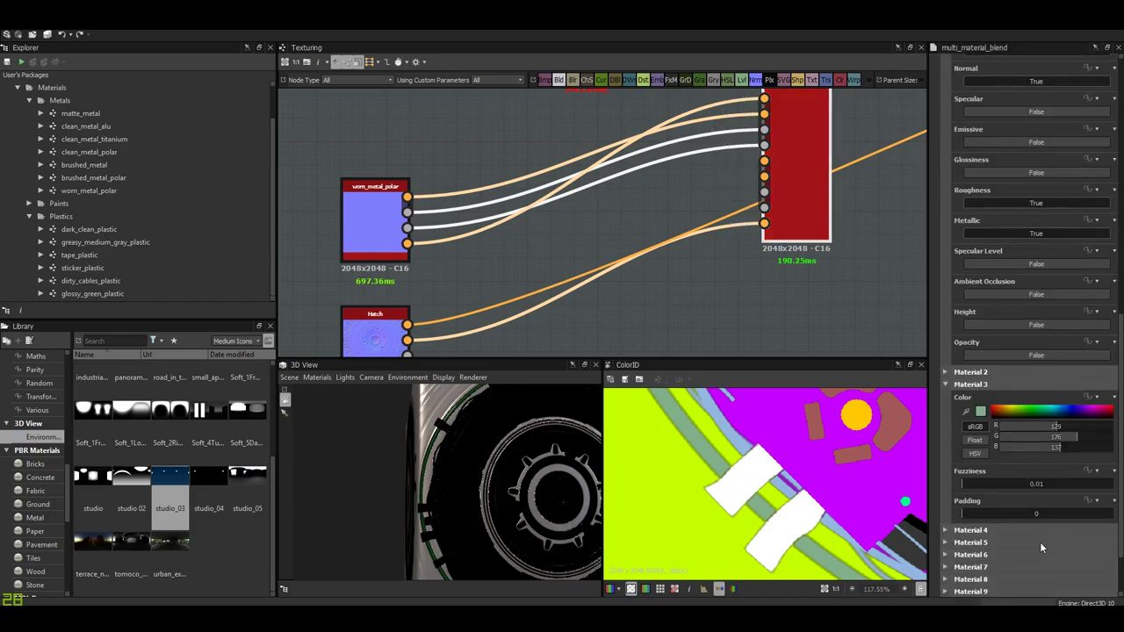
scroll(1040, 542, down, 2)
click(948, 312)
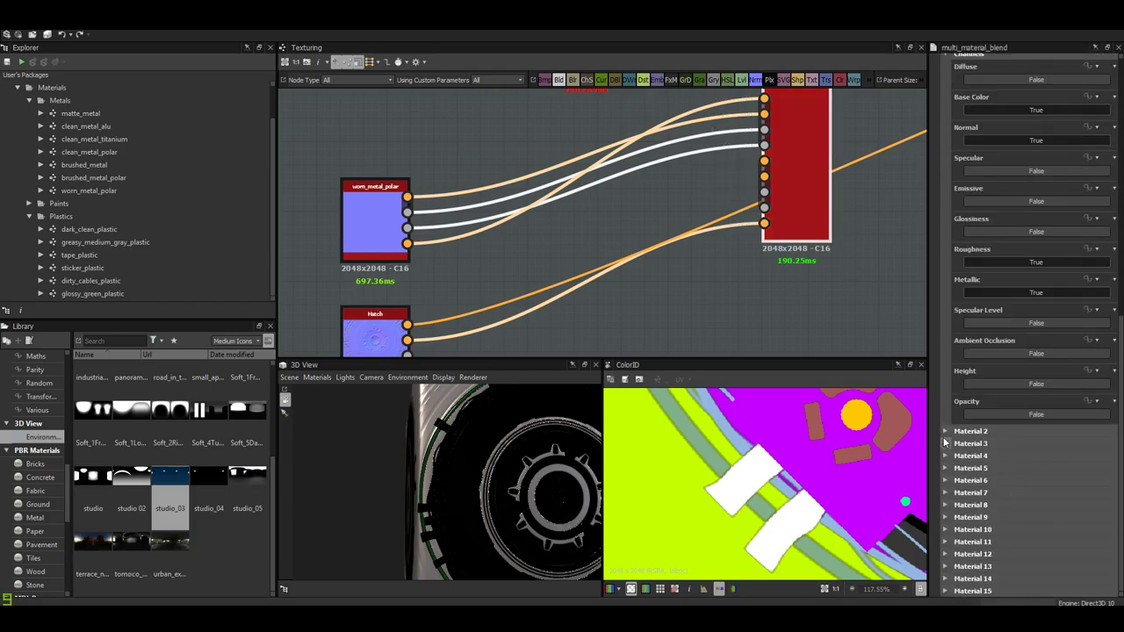
- Change Material 4's ID colour from green to white (255, 255, 255)
click(944, 456)
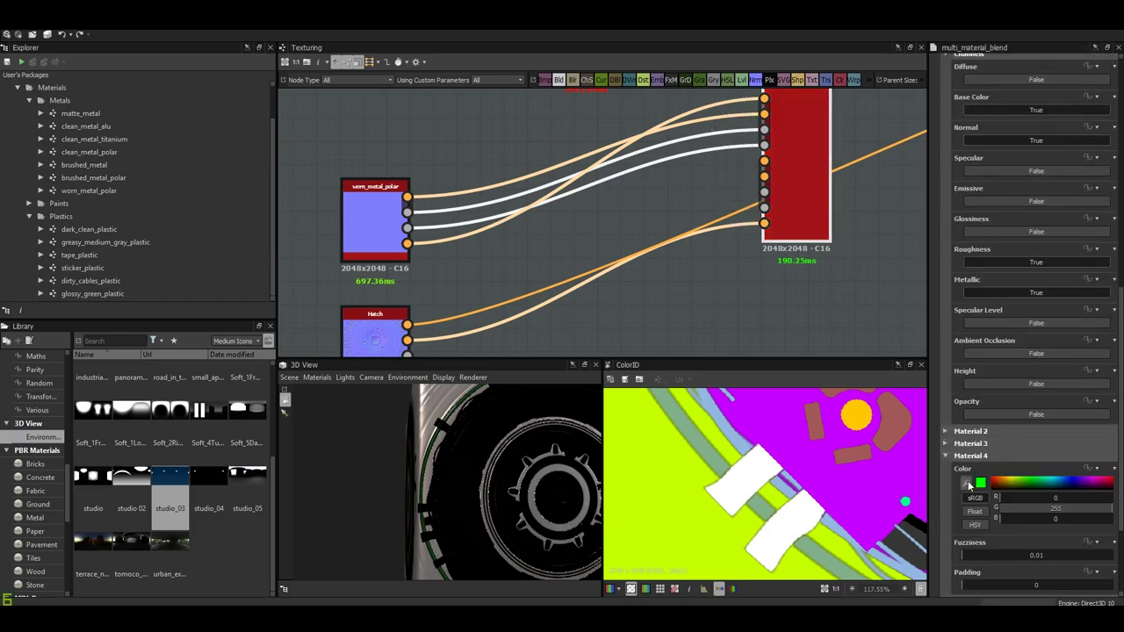
scroll(1057, 528, down, 1)
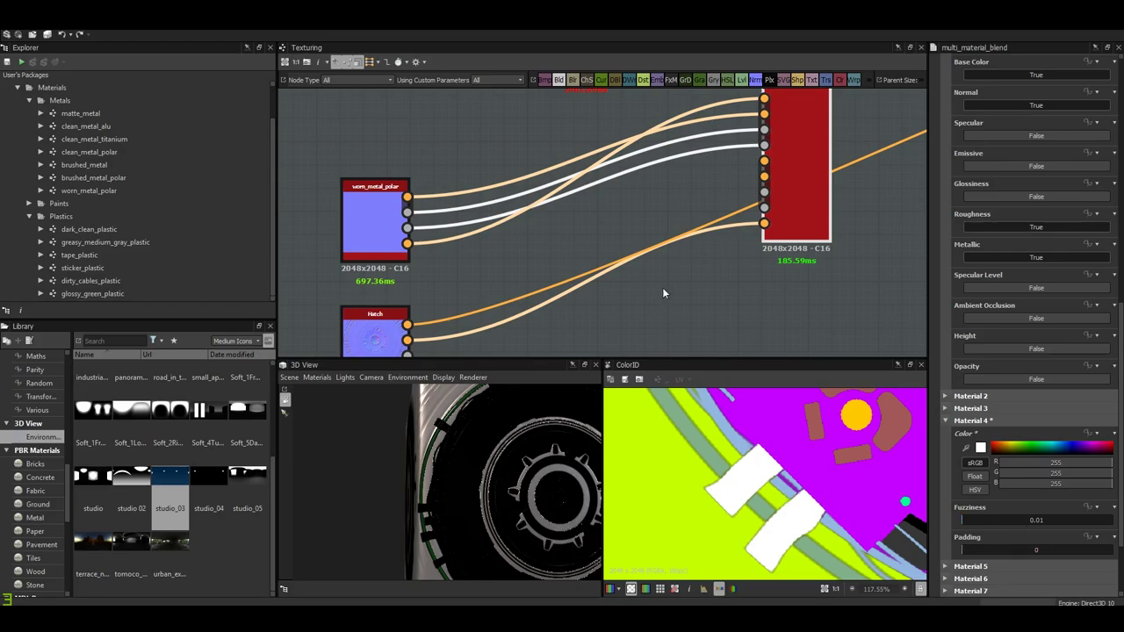
middle_drag(663, 294, 553, 351)
scroll(484, 189, up, 2)
- Place the tape_plastic material node beside the blend and wire it into Material 4's inputs
scroll(489, 172, down, 3)
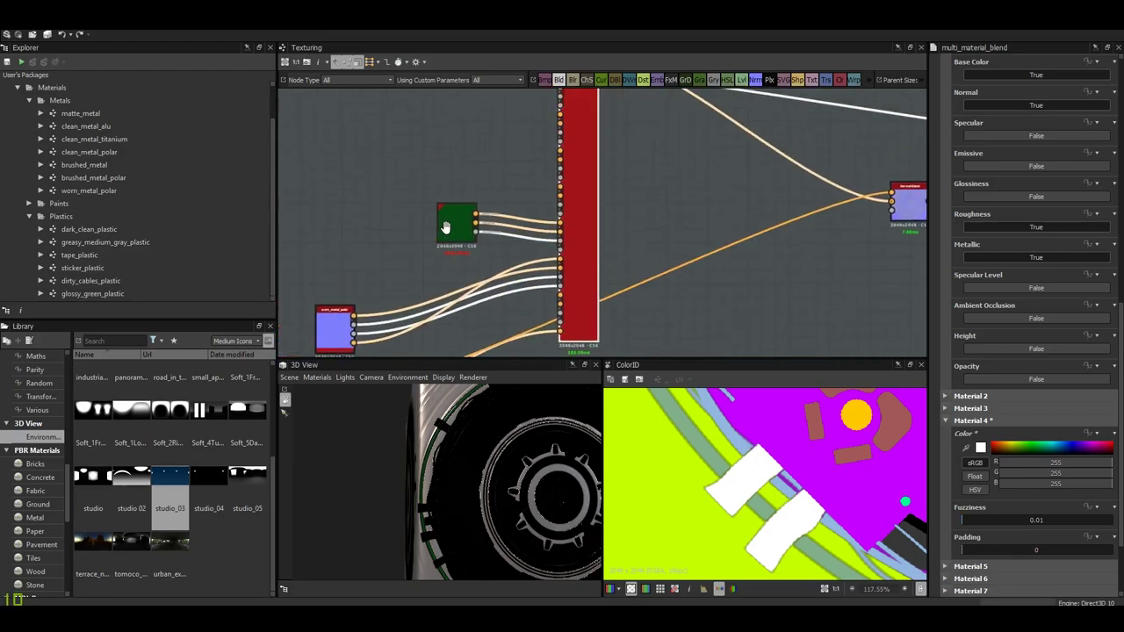
drag(404, 226, 477, 231)
drag(501, 302, 488, 328)
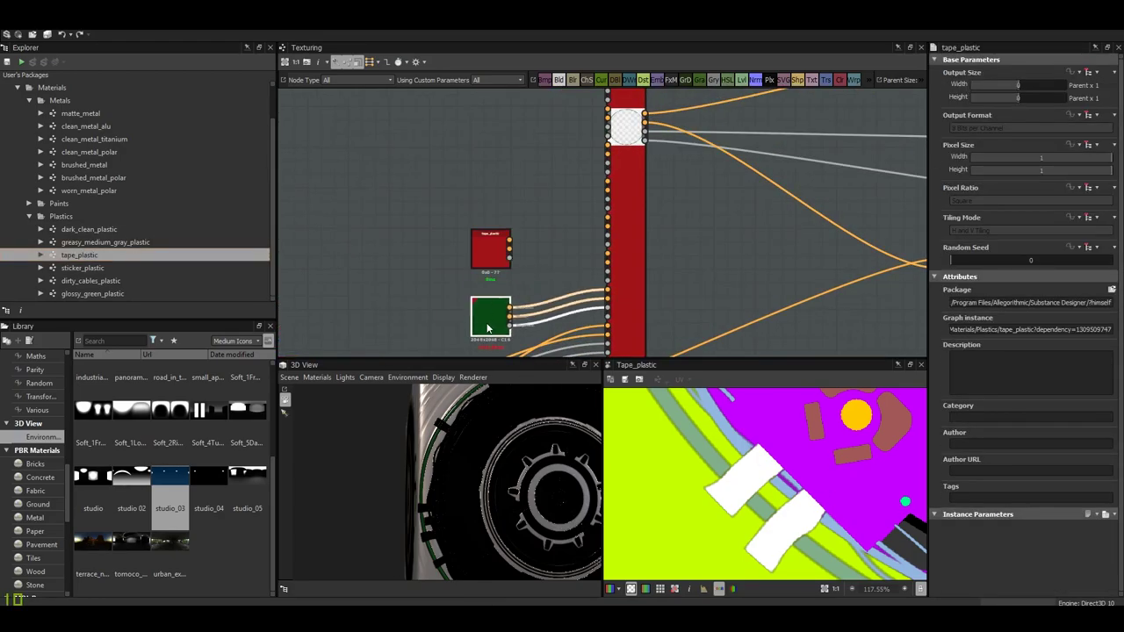
scroll(445, 235, up, 2)
scroll(476, 239, up, 2)
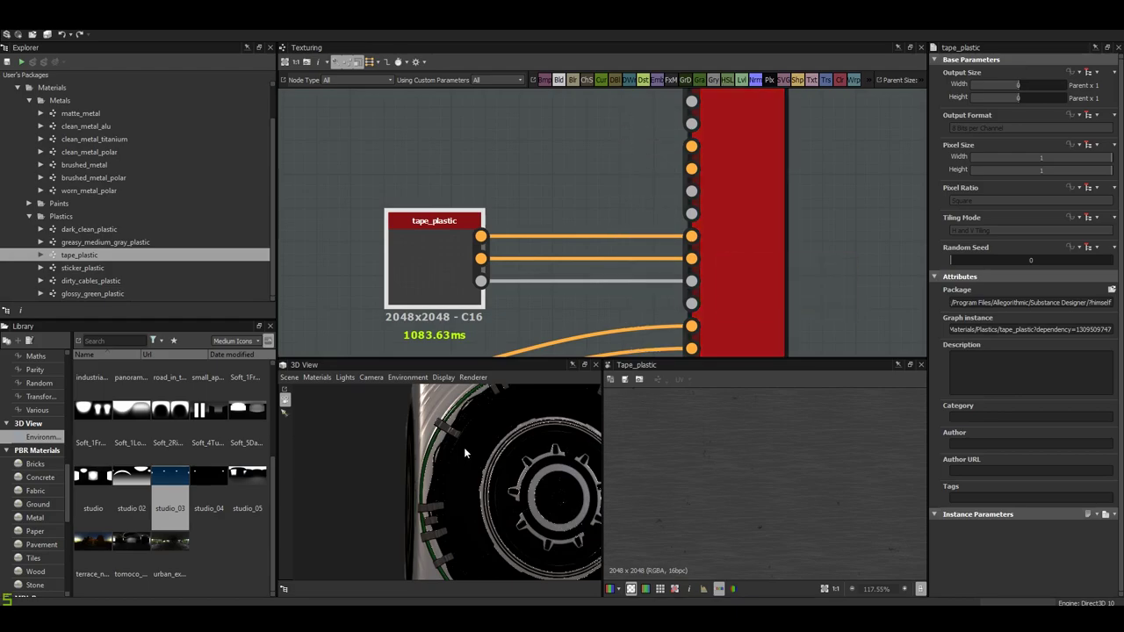
scroll(464, 447, up, 3)
scroll(453, 481, up, 2)
scroll(466, 483, up, 2)
scroll(474, 488, up, 1)
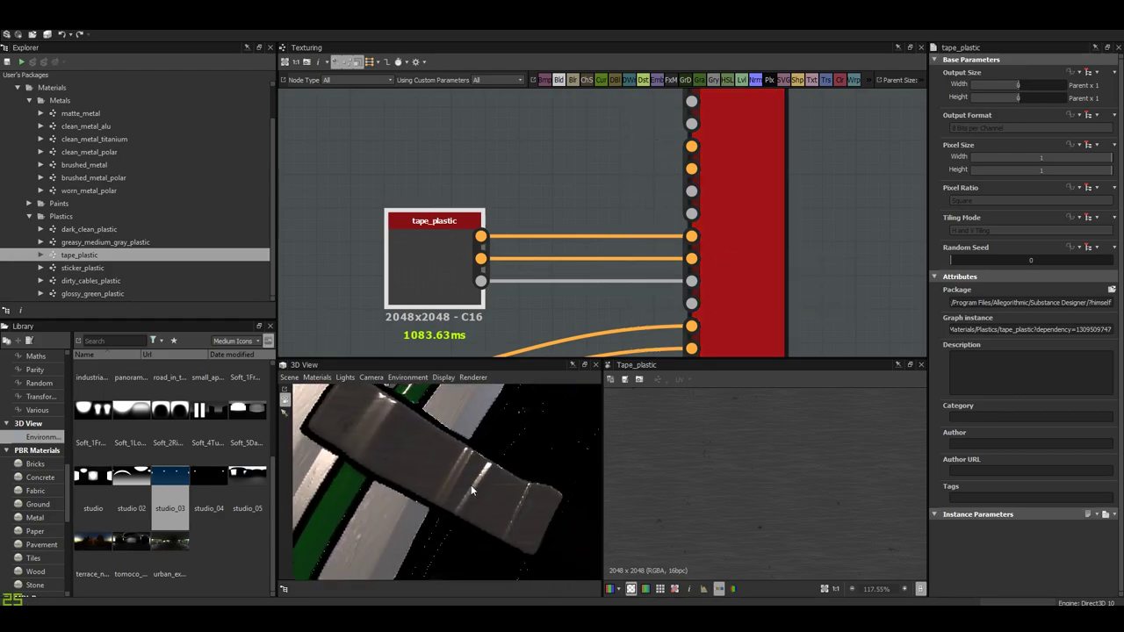
scroll(471, 490, up, 2)
scroll(471, 489, down, 3)
- Inspect the grey tape tabs in the 3D view and show Material 5's colour settings
mouse_move(471, 489)
mouse_down()
mouse_move(413, 477)
mouse_move(446, 471)
mouse_move(492, 504)
mouse_move(498, 526)
mouse_move(420, 476)
mouse_move(414, 447)
mouse_move(440, 427)
mouse_move(402, 470)
mouse_move(750, 508)
mouse_up()
scroll(490, 501, up, 2)
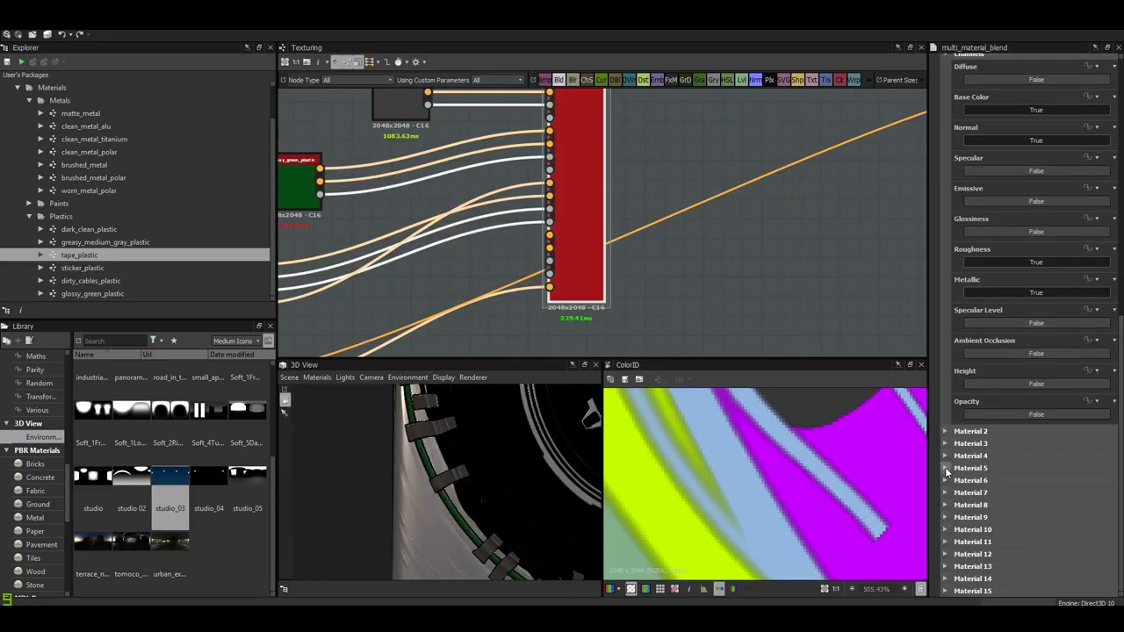
click(948, 472)
scroll(966, 422, down, 2)
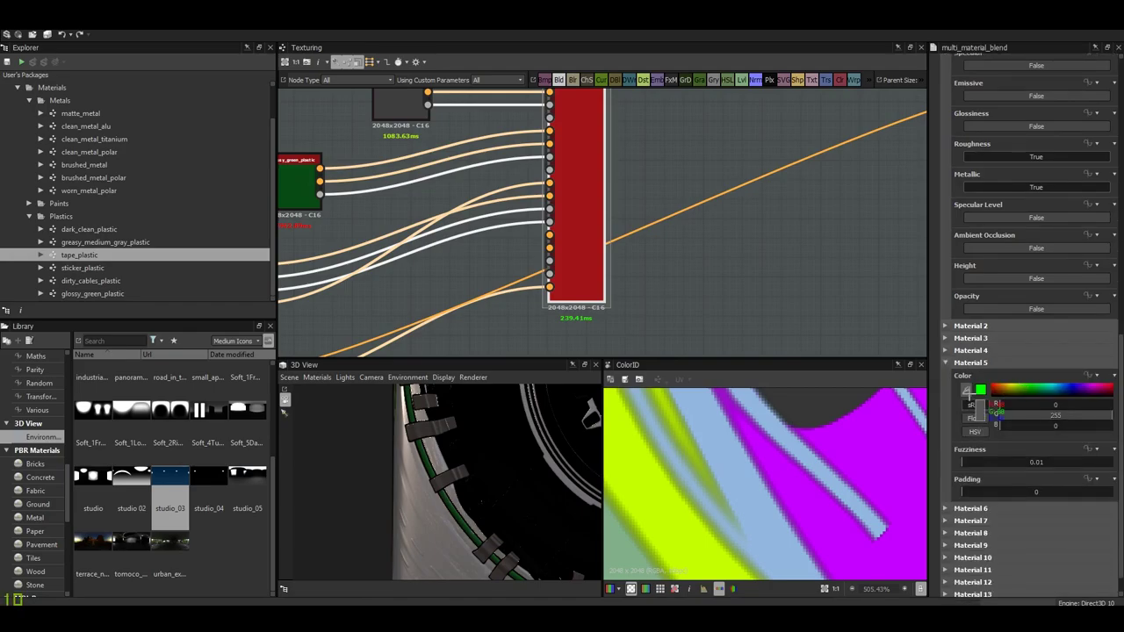
- Add the dirty_cables_plastic material node to the graph
scroll(836, 303, down, 3)
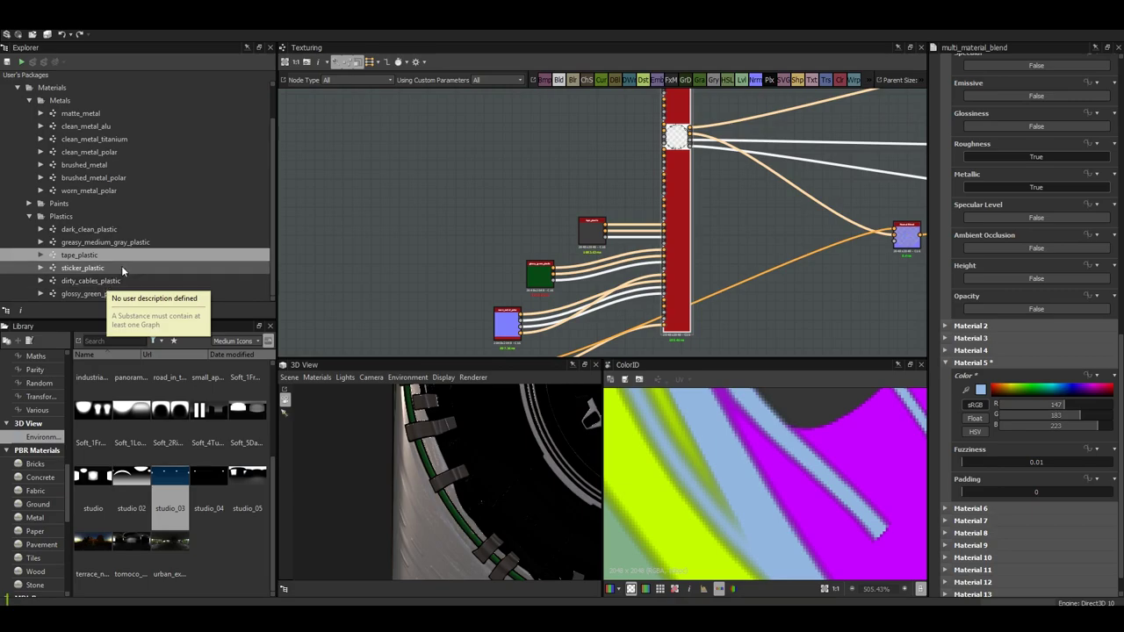
drag(101, 281, 584, 184)
scroll(589, 187, up, 3)
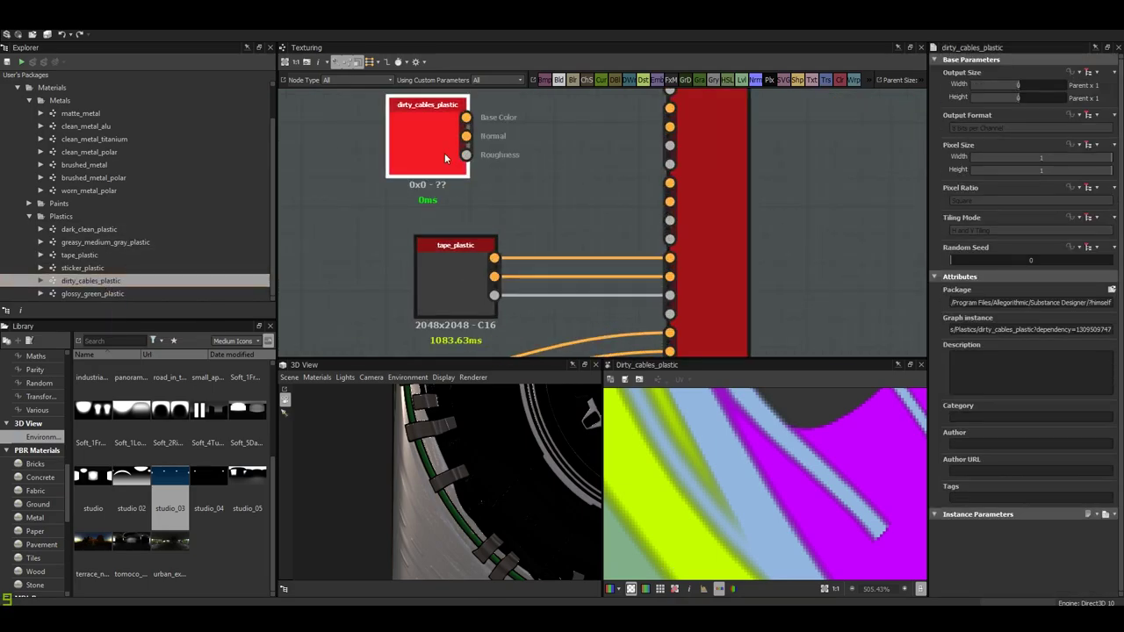
scroll(597, 211, up, 3)
scroll(673, 246, down, 3)
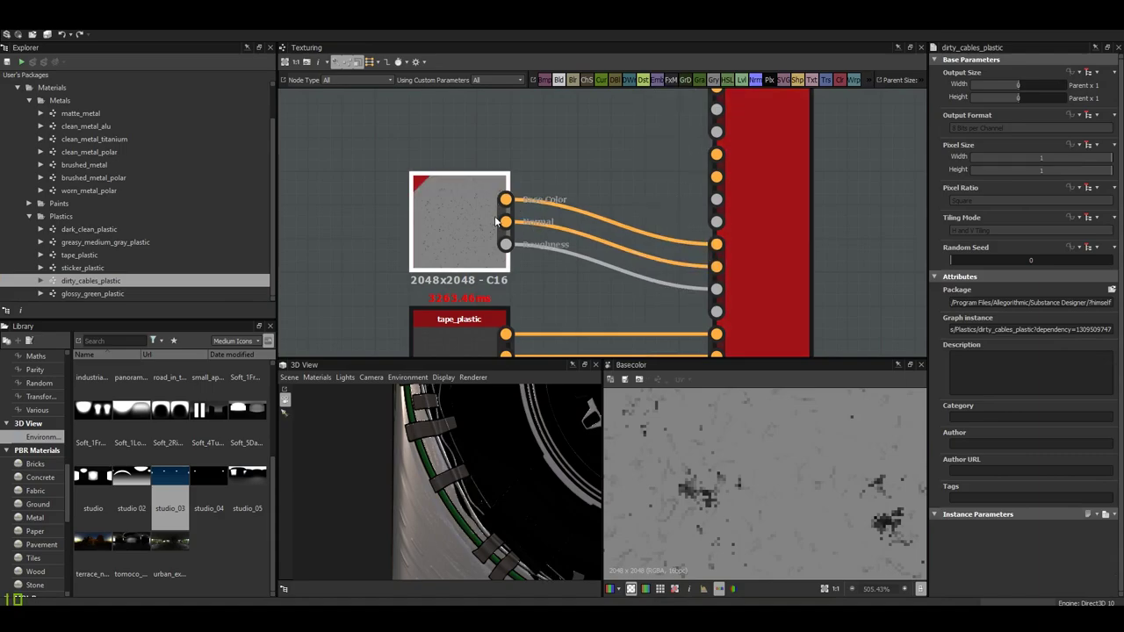
- Preview the cable material's Normal and Roughness outputs and inspect the cables in 3D
click(505, 222)
click(507, 245)
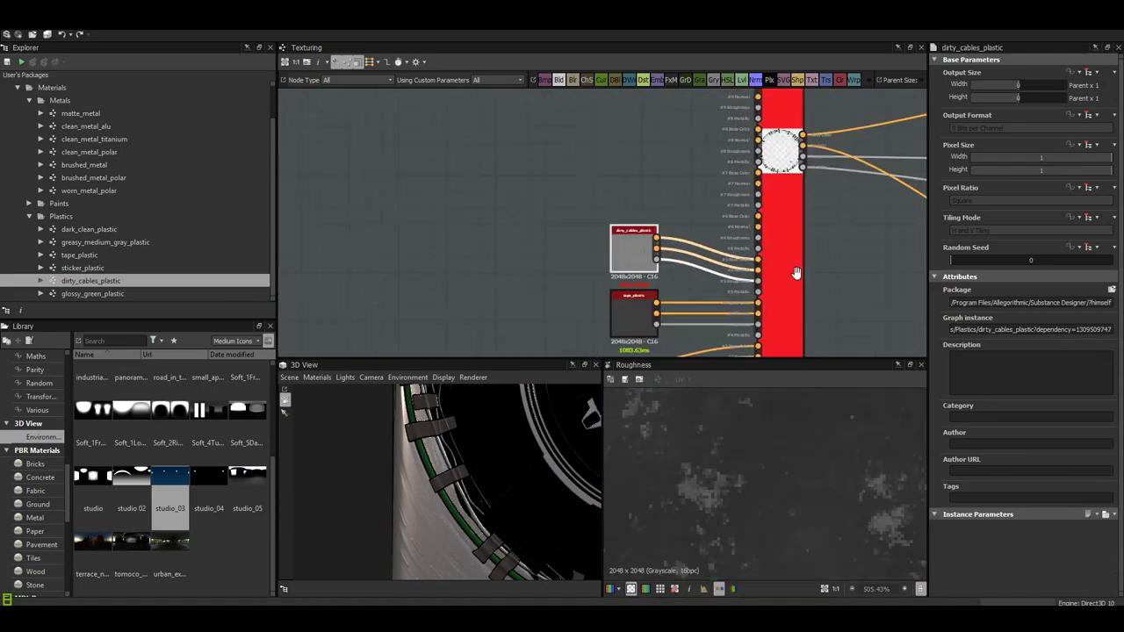
scroll(583, 141, down, 5)
drag(439, 474, 480, 498)
mouse_move(473, 486)
mouse_down()
mouse_move(478, 511)
mouse_move(459, 469)
mouse_move(507, 477)
mouse_move(553, 464)
mouse_up()
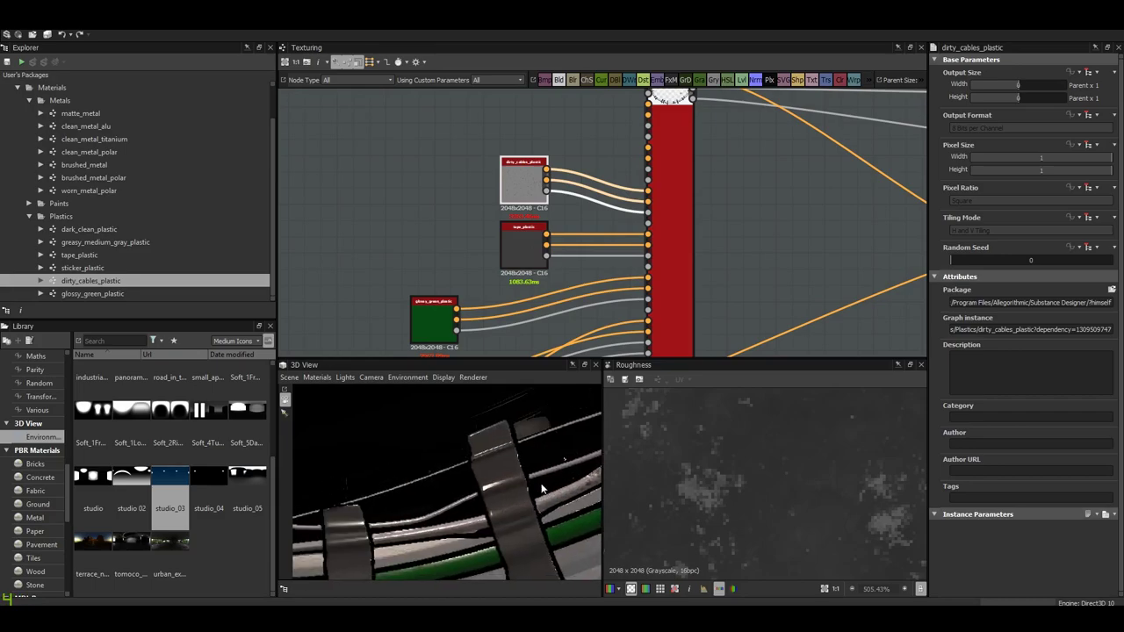
- Set Material 5's padding to 0.6 and its fuzziness to 0.01
scroll(1019, 503, down, 2)
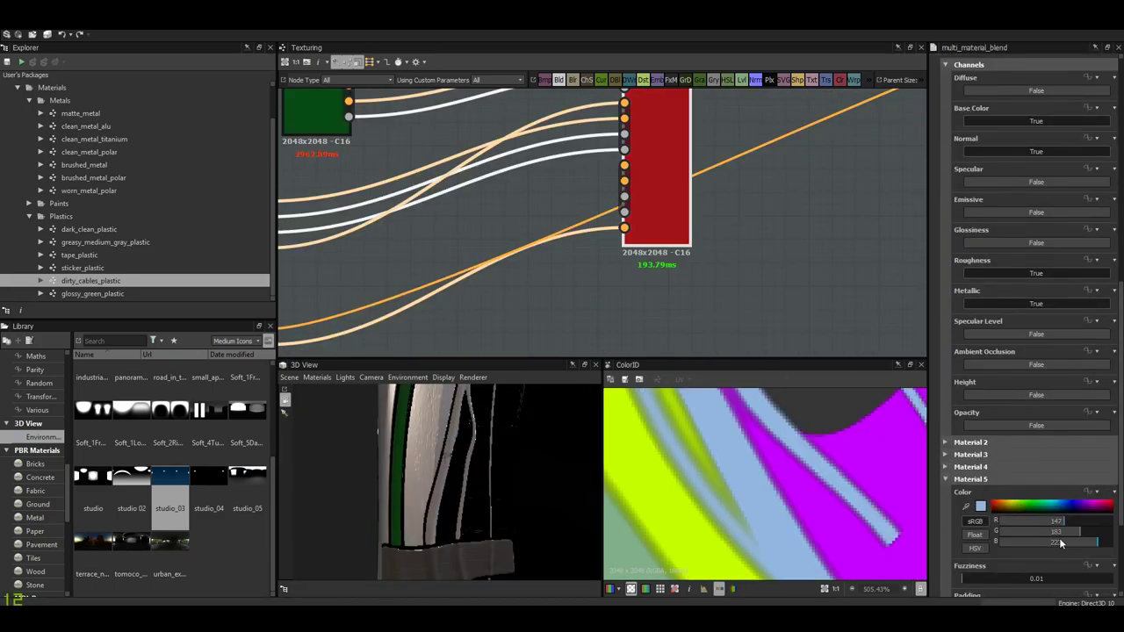
scroll(1059, 538, down, 2)
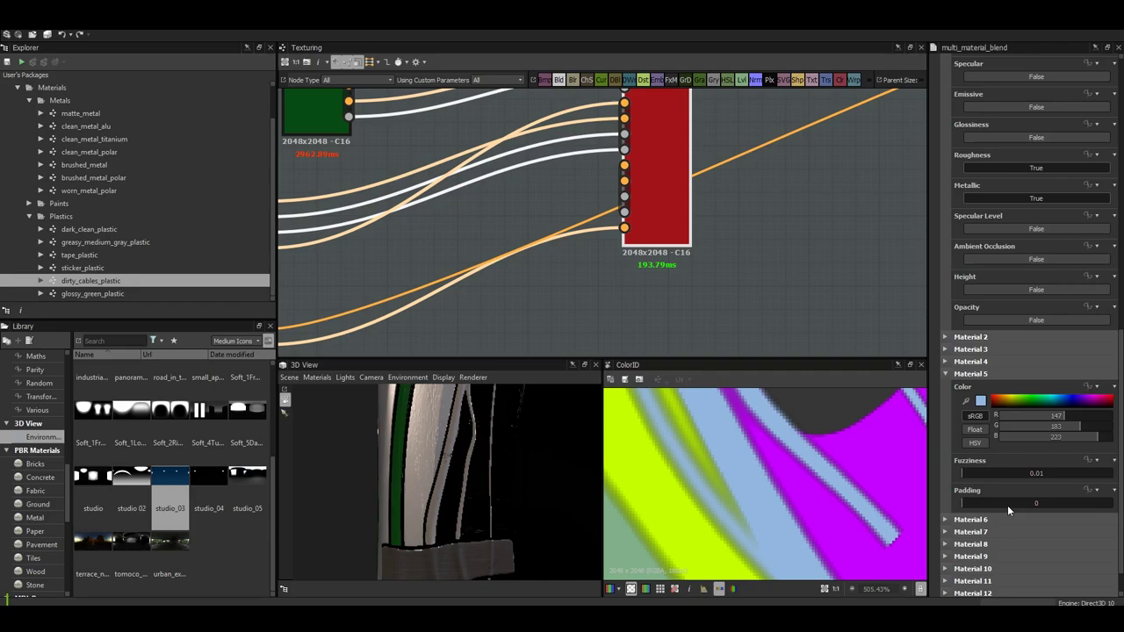
scroll(439, 493, up, 2)
scroll(433, 486, up, 1)
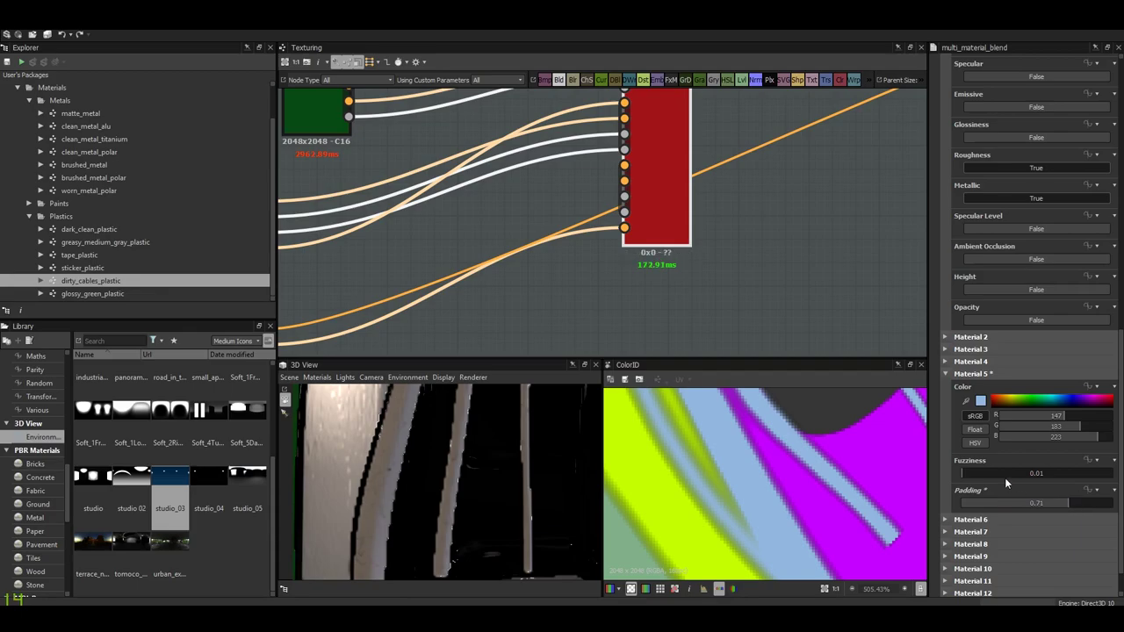
drag(999, 476, 1021, 473)
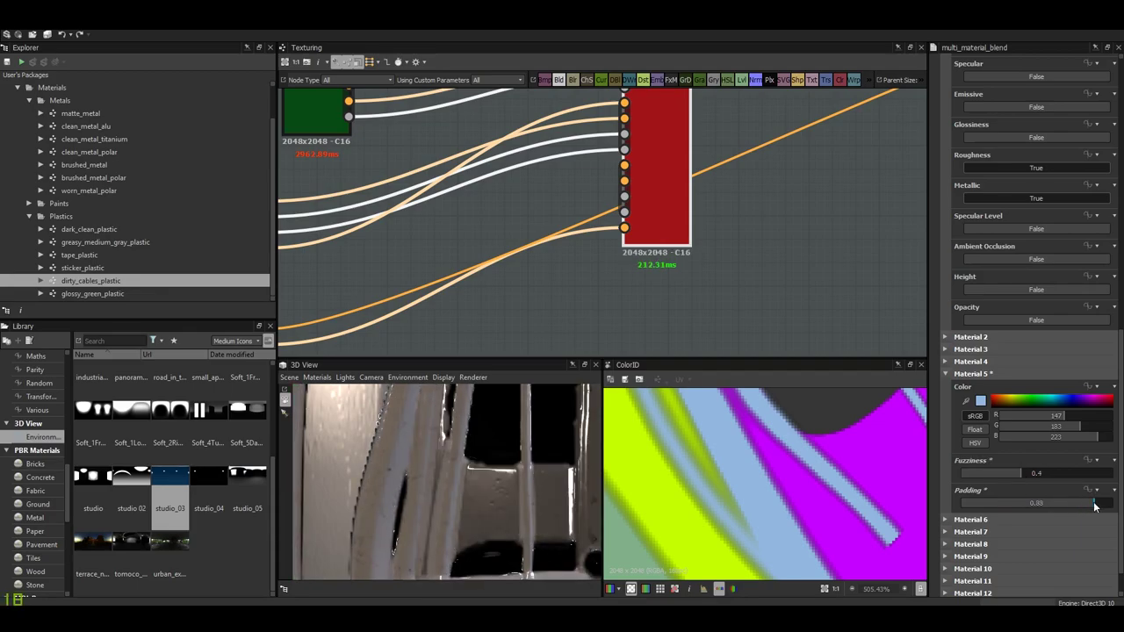
scroll(518, 496, down, 4)
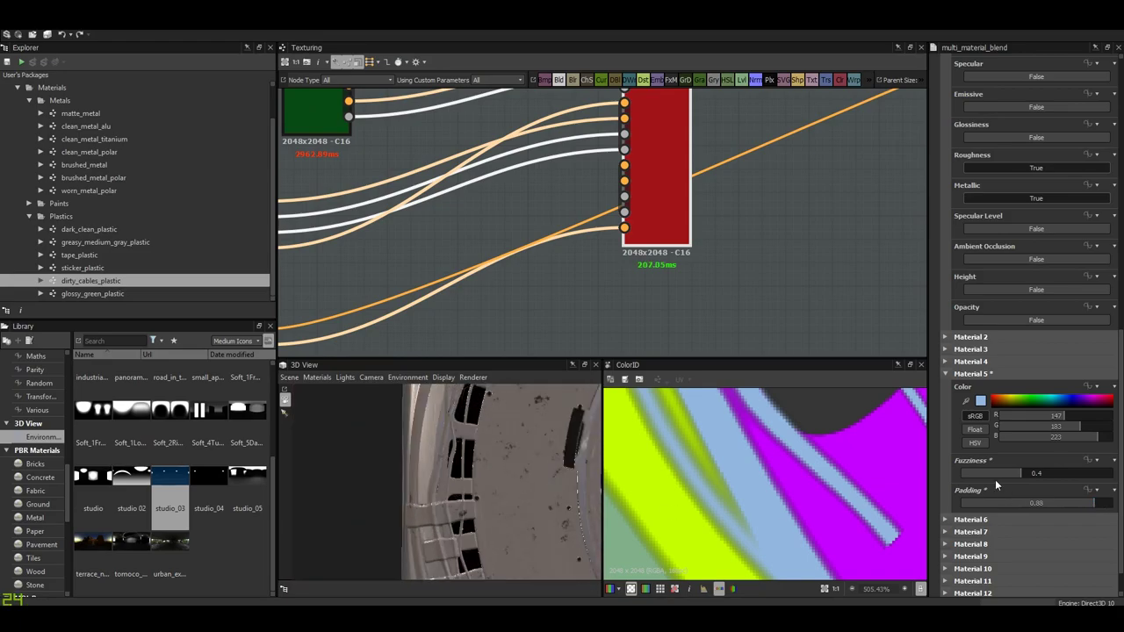
drag(995, 477, 952, 479)
- Orbit the hub from top-down and side views to check the tightened cable mask
scroll(408, 490, up, 1)
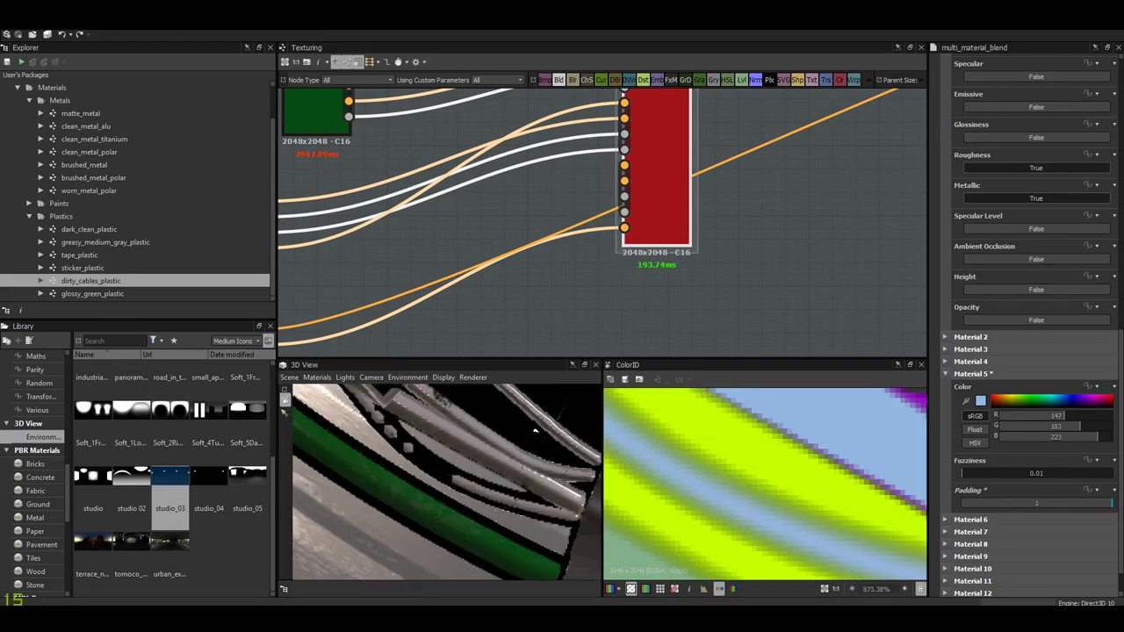
drag(476, 485, 468, 455)
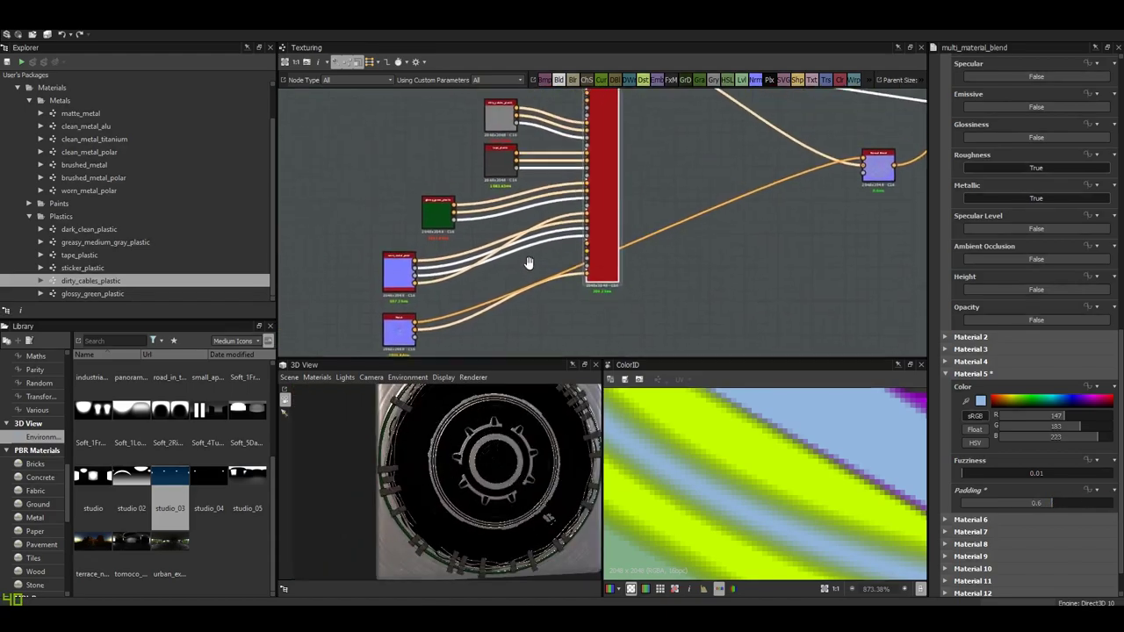
scroll(527, 258, down, 3)
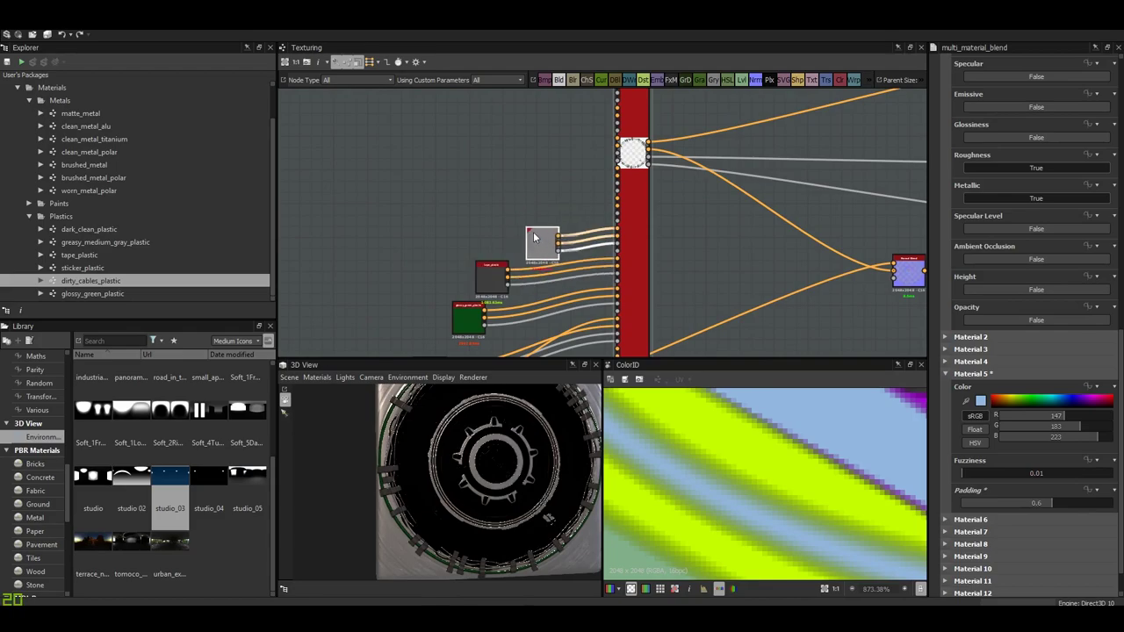
drag(510, 457, 456, 486)
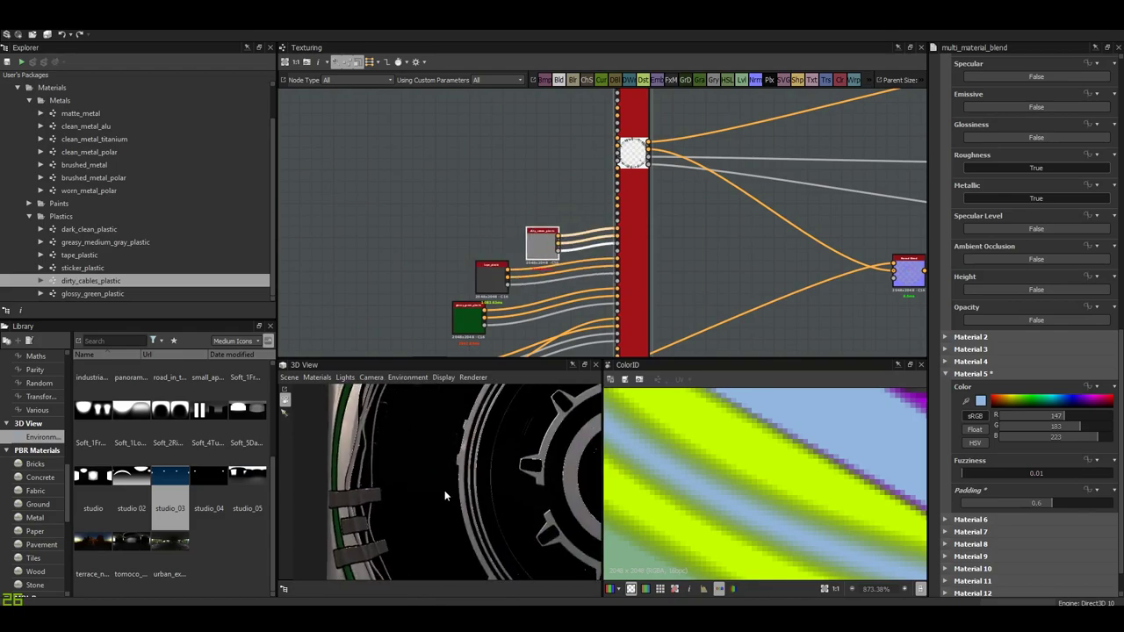
- Create an 'ao' output node, link the AO output into it, and refresh its preview
key(space)
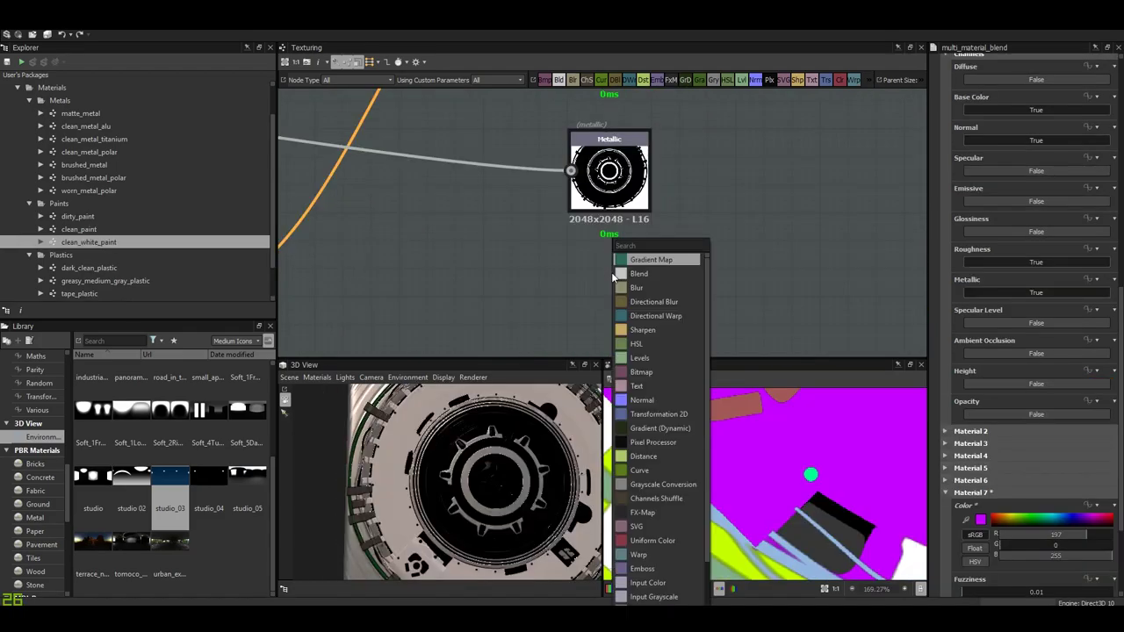
text(out)
key(Return)
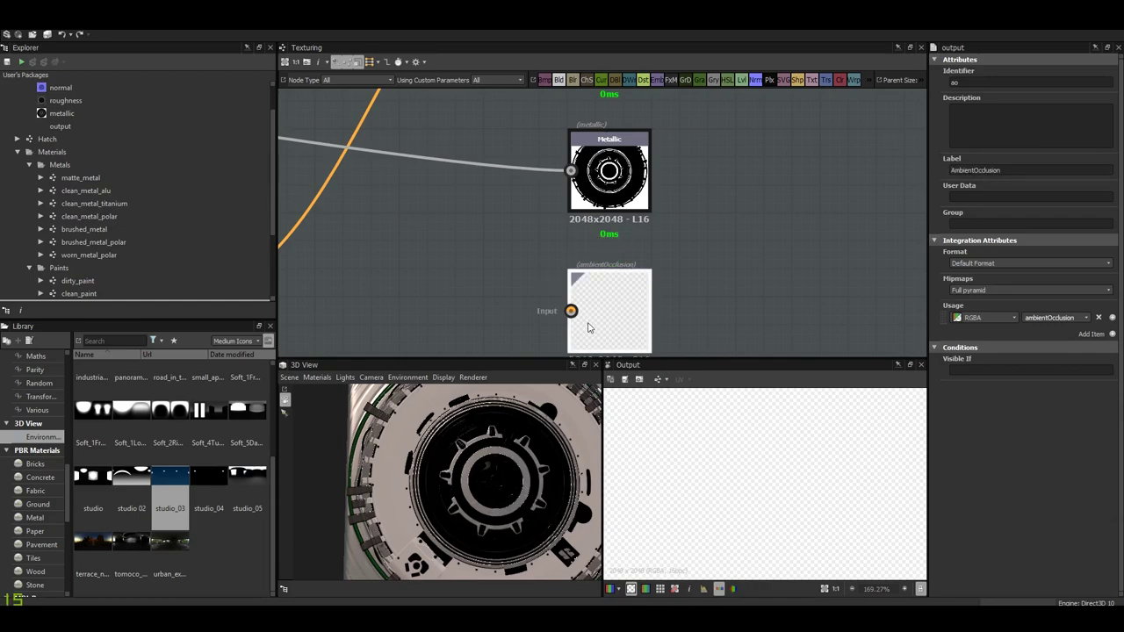
scroll(588, 328, down, 5)
scroll(450, 280, up, 5)
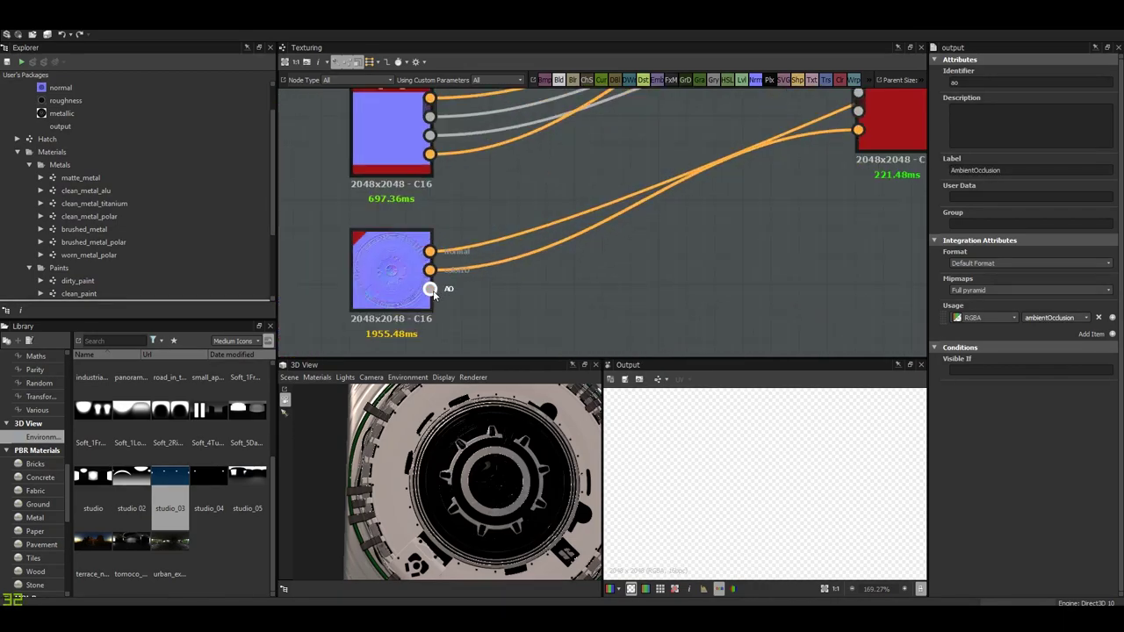
drag(430, 289, 779, 204)
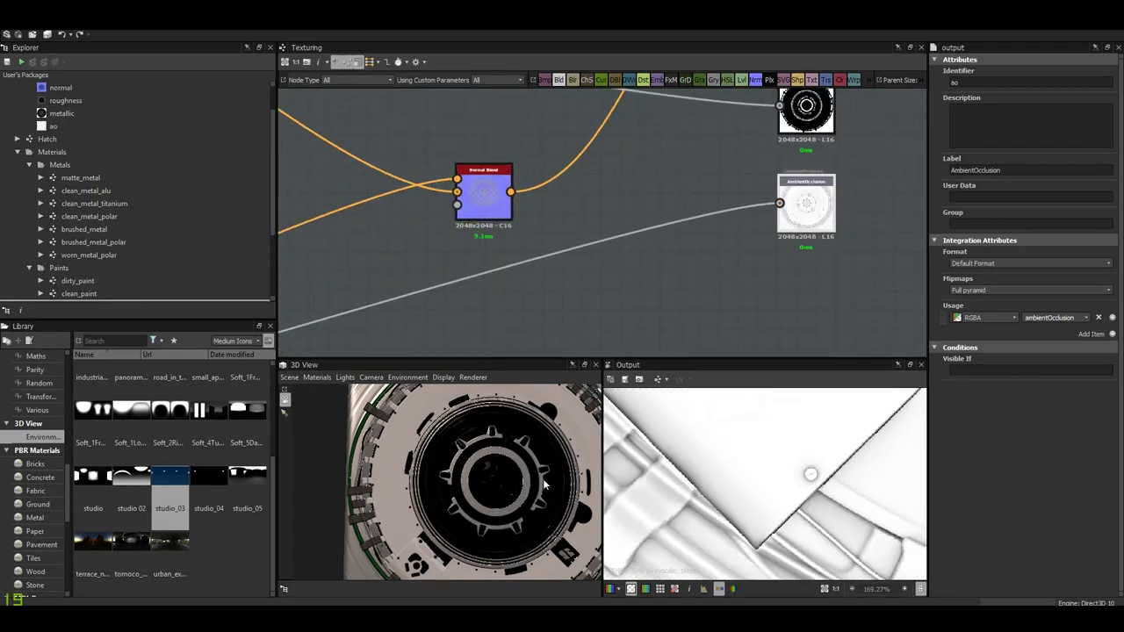
right_click(770, 264)
click(831, 329)
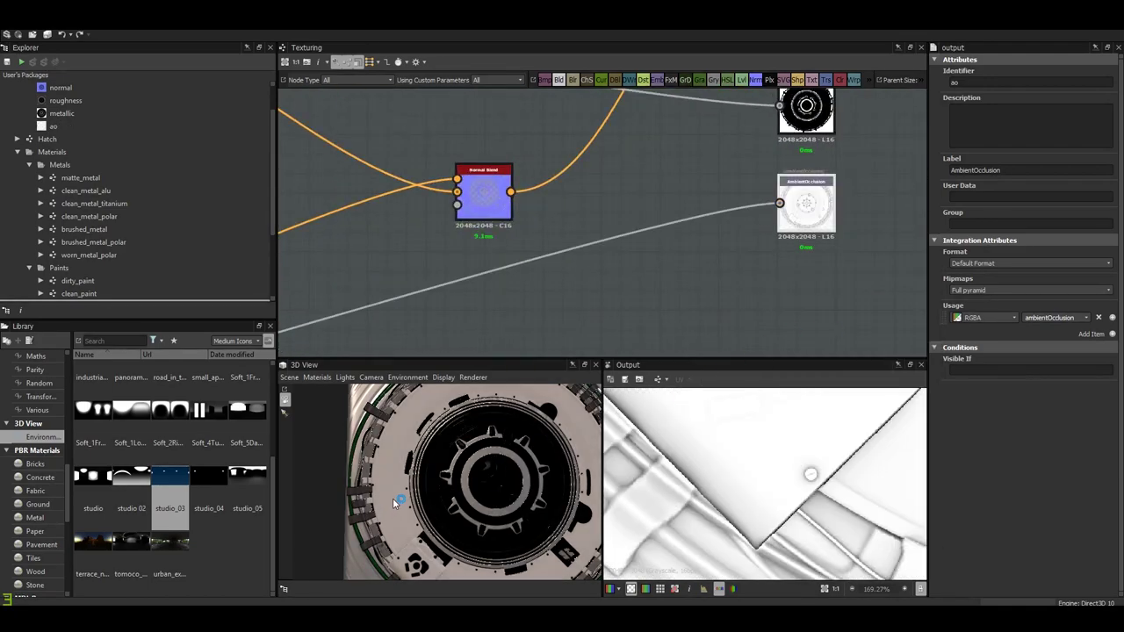
- Orbit the hub in the 3D view, then open the normal_blend node's settings
drag(395, 502, 392, 467)
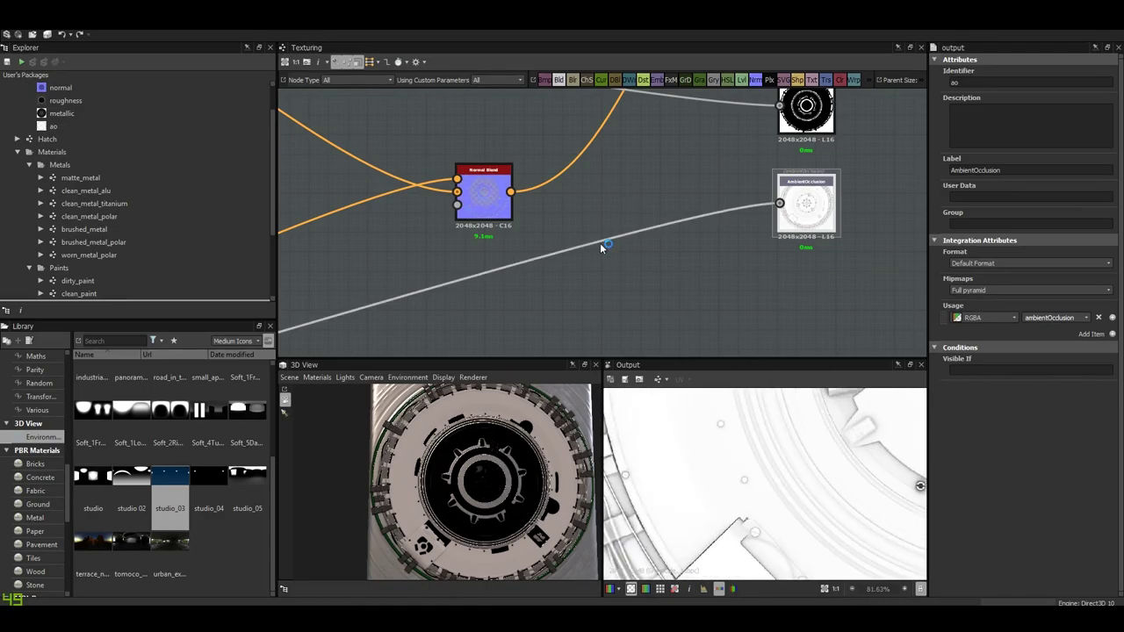
scroll(602, 249, down, 3)
mouse_move(483, 475)
mouse_down()
mouse_move(458, 453)
mouse_move(450, 484)
mouse_move(410, 467)
mouse_up()
double_click(548, 230)
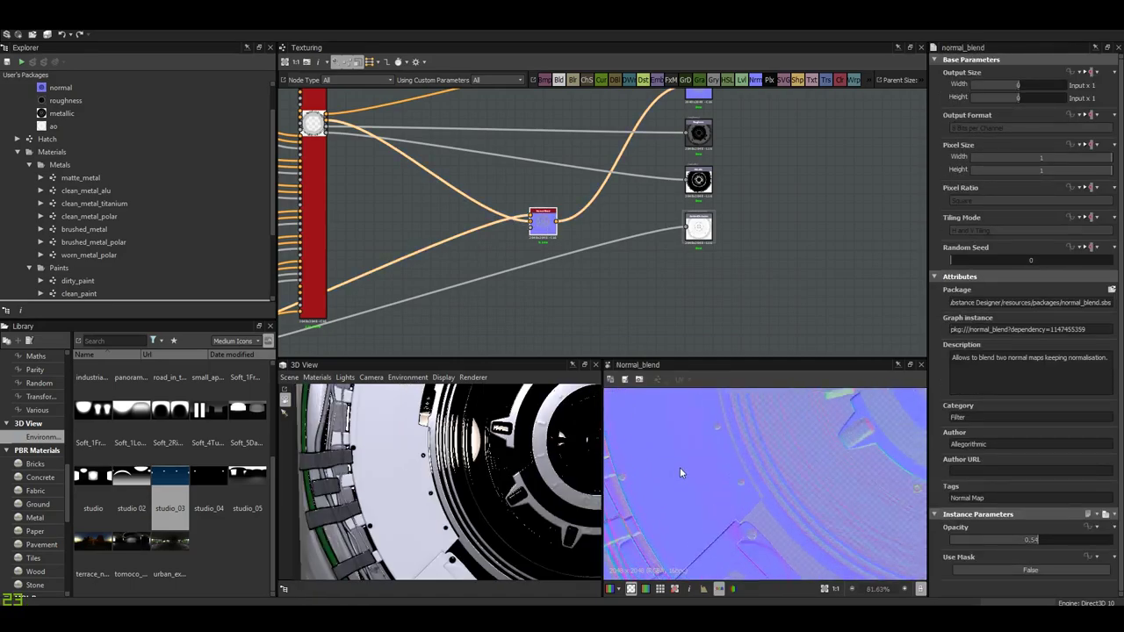
scroll(694, 456, up, 3)
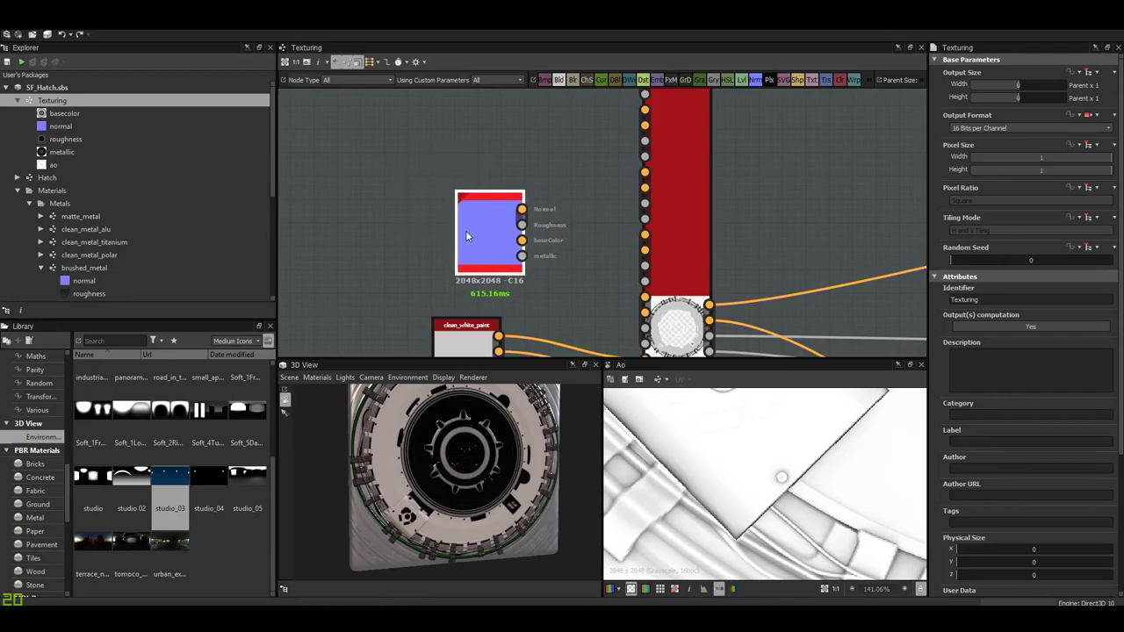
- Link brushed_metal's base colour to the blend and collapse Material 7 in its parameters
scroll(465, 235, up, 3)
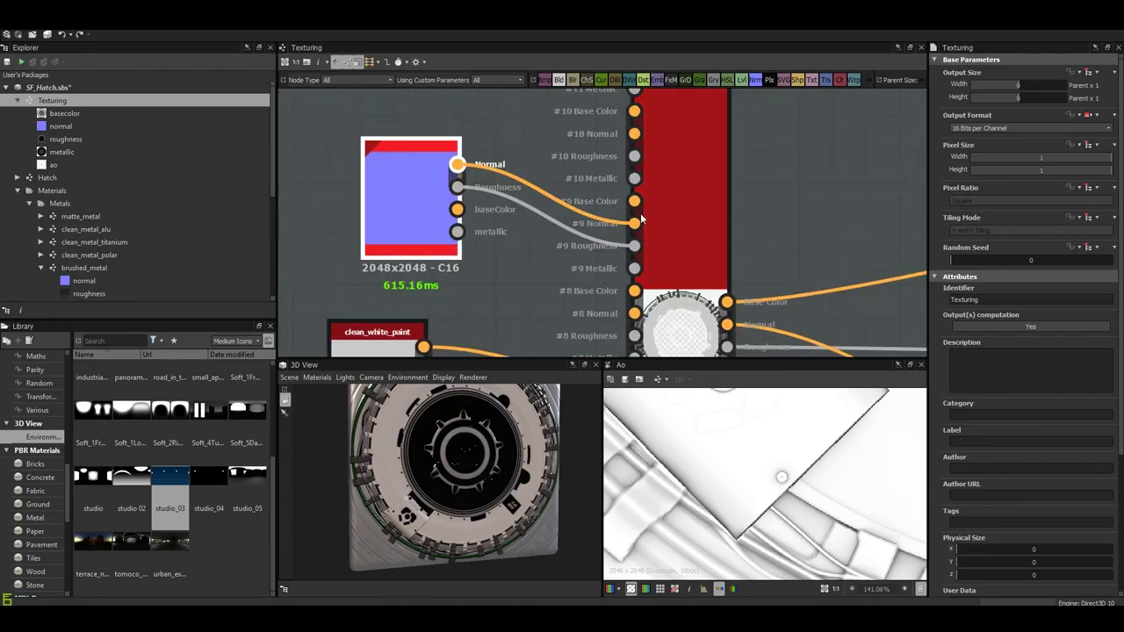
drag(457, 208, 634, 201)
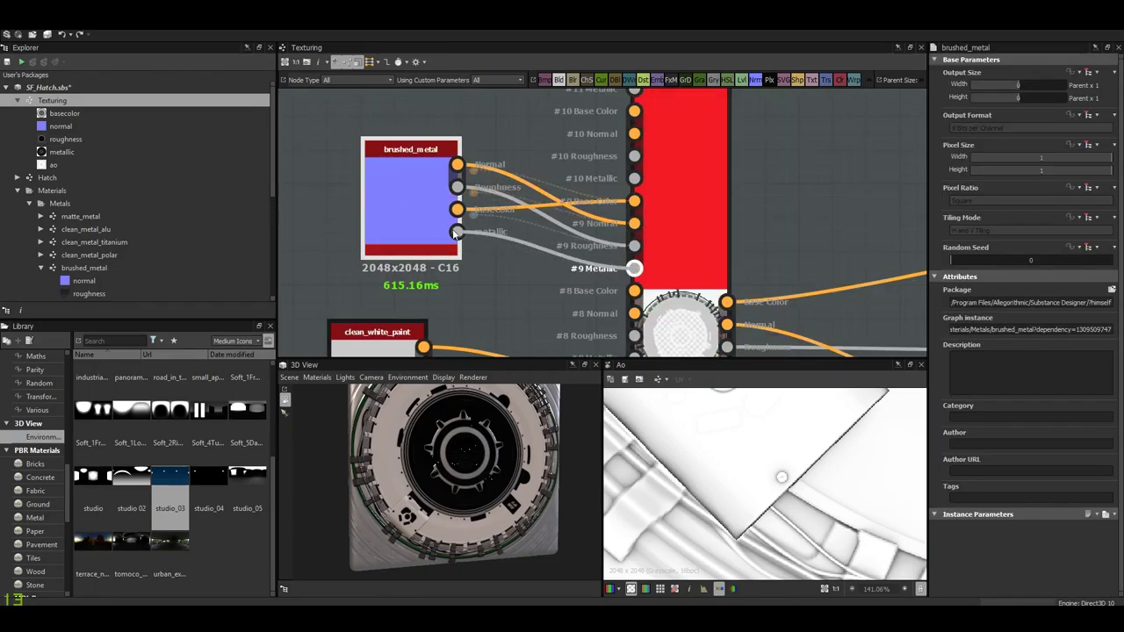
scroll(390, 201, up, 2)
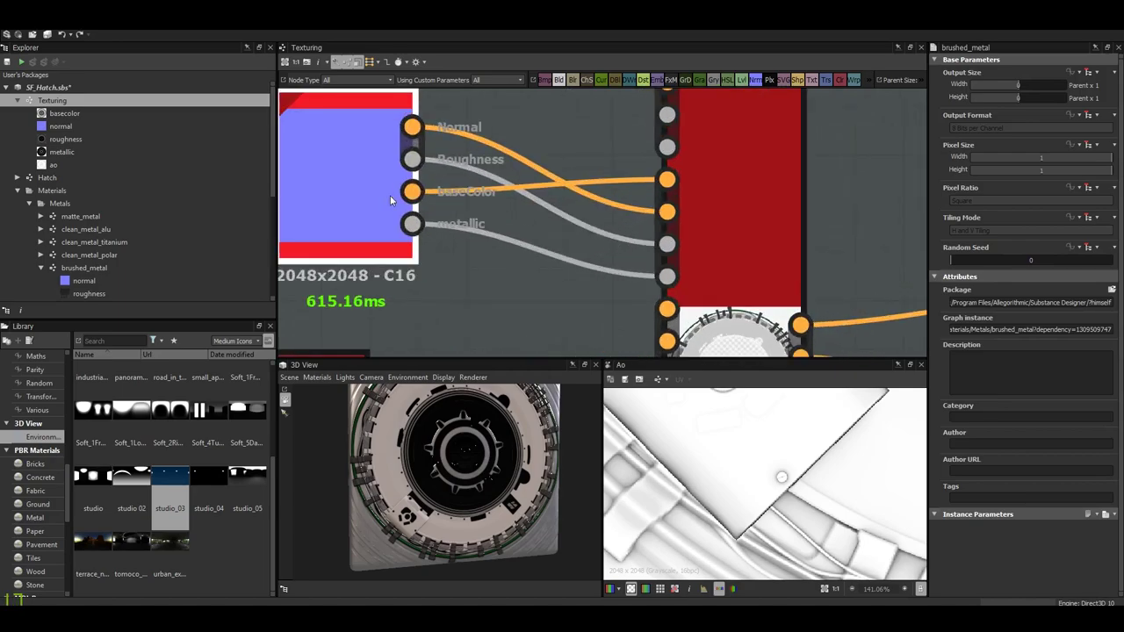
scroll(668, 195, down, 3)
scroll(547, 147, down, 2)
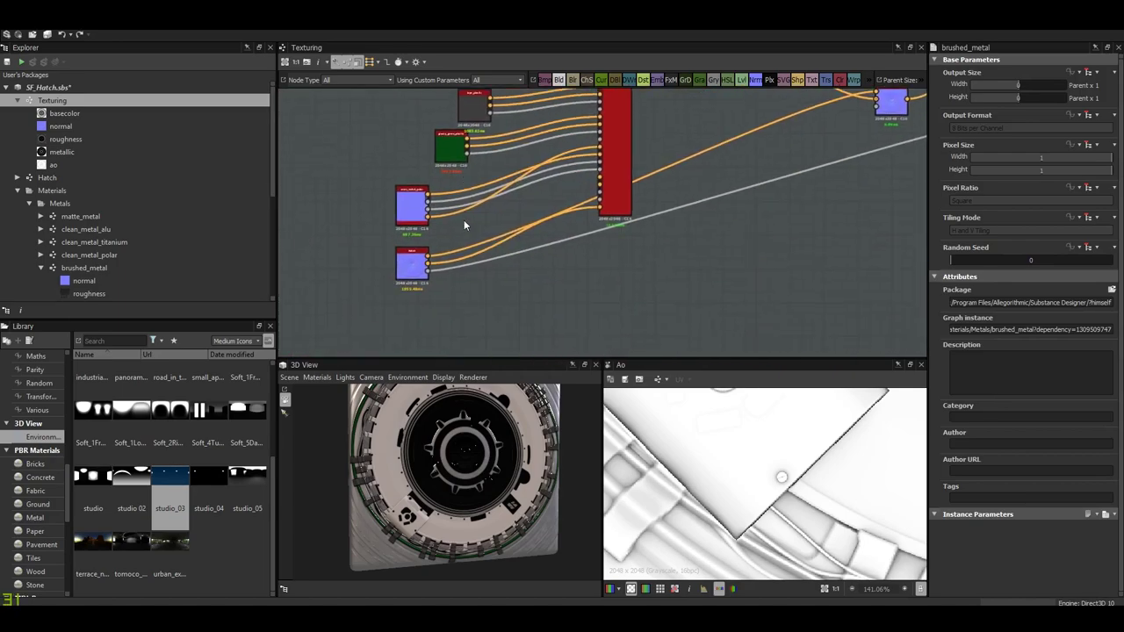
scroll(615, 246, up, 3)
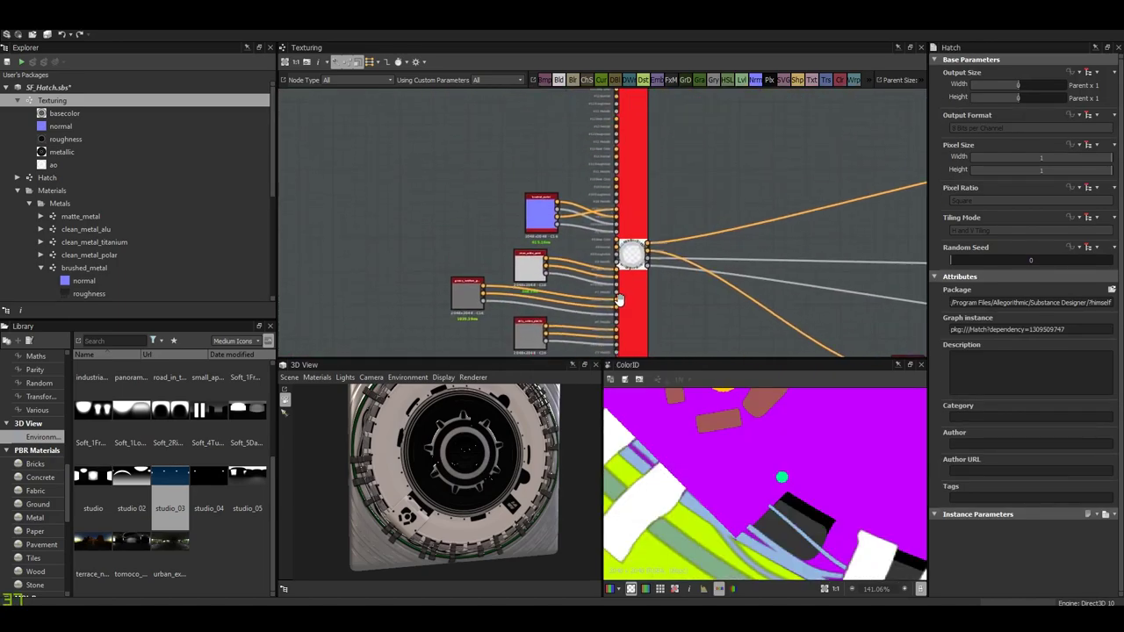
click(647, 232)
scroll(1039, 461, down, 5)
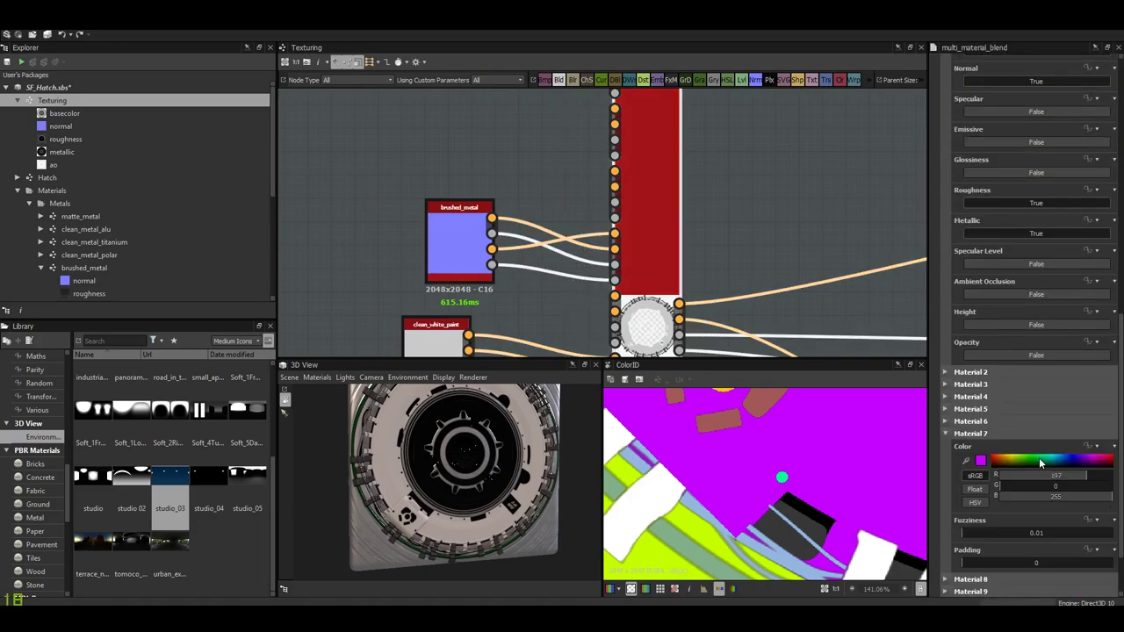
click(946, 434)
scroll(517, 231, up, 1)
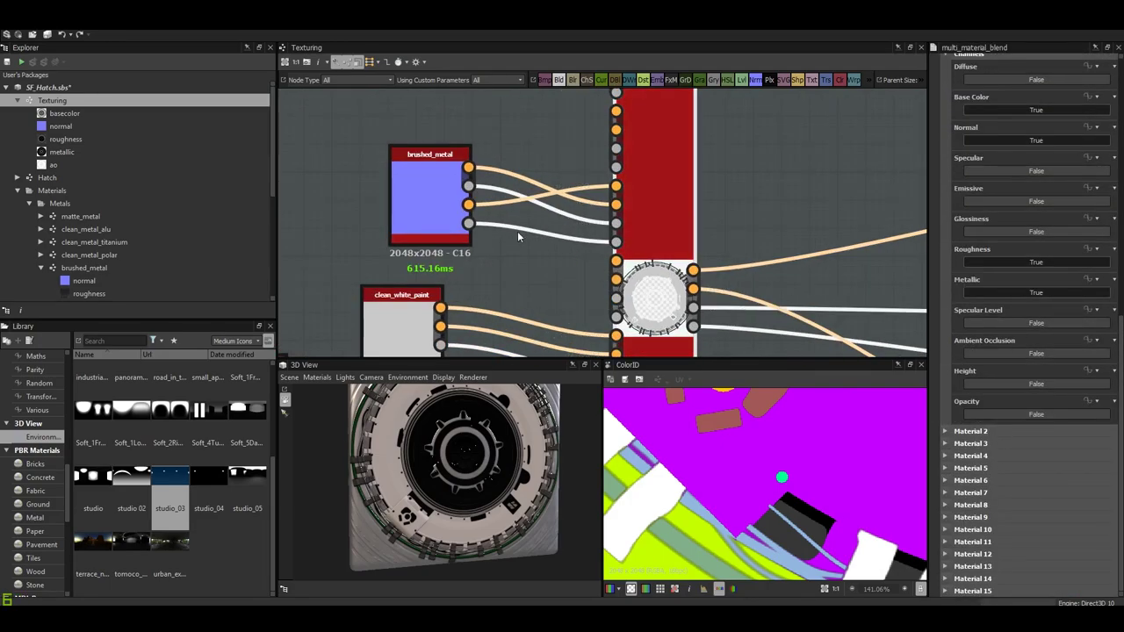
- Reroute brushed_metal's links to the #8 inputs, tidy nodes leftward, and expand Material 8
drag(468, 167, 524, 219)
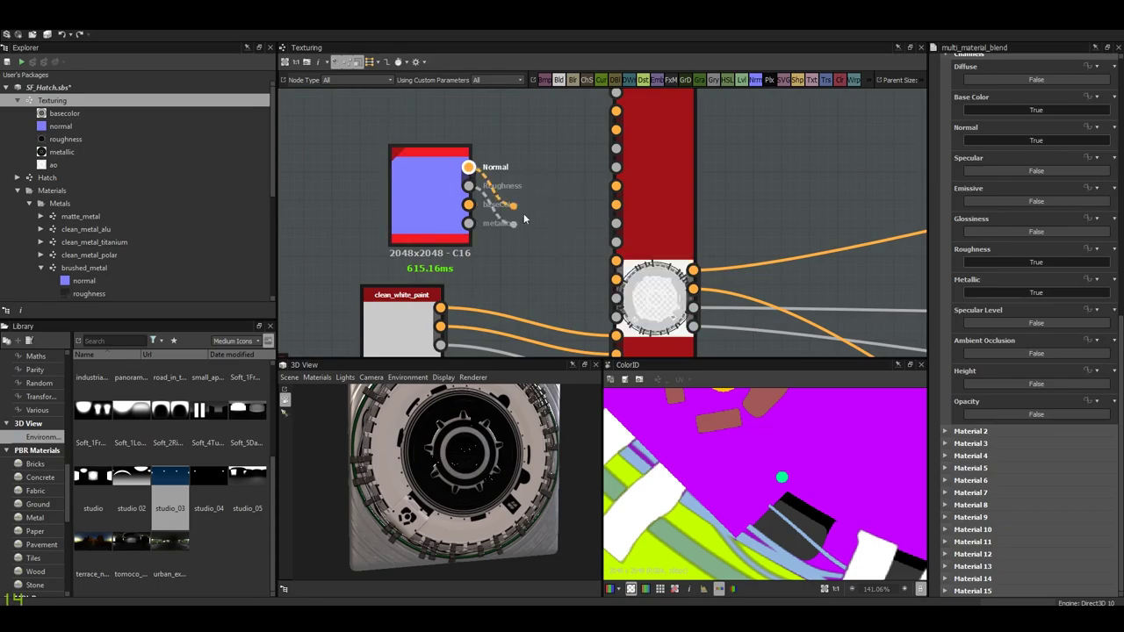
drag(617, 280, 491, 248)
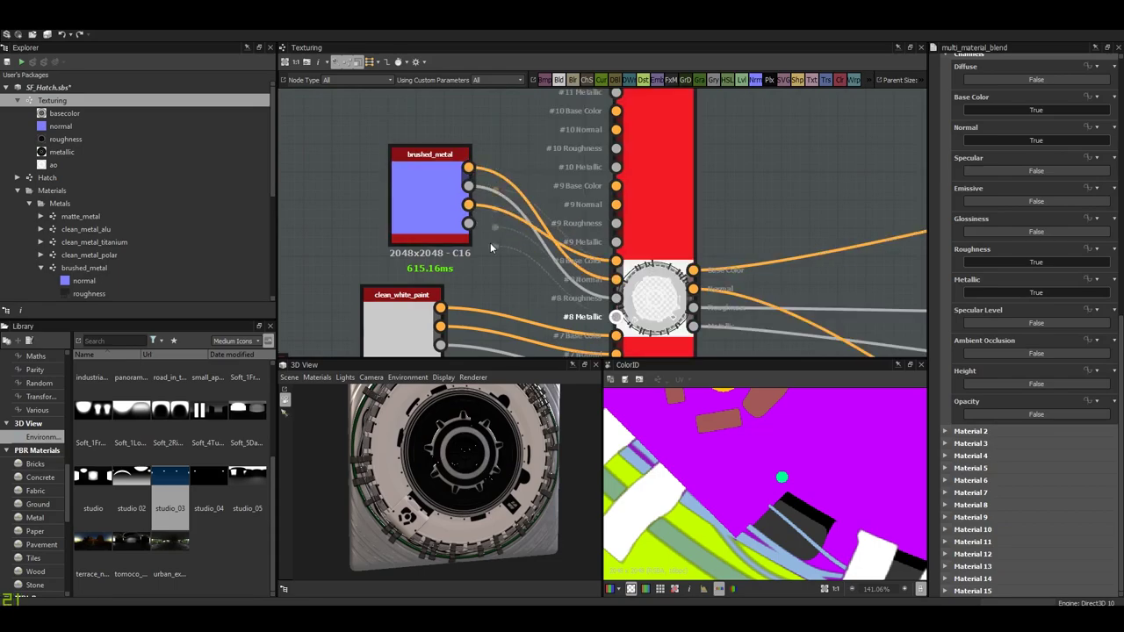
mouse_move(433, 222)
mouse_down()
mouse_move(573, 159)
mouse_move(308, 200)
mouse_up()
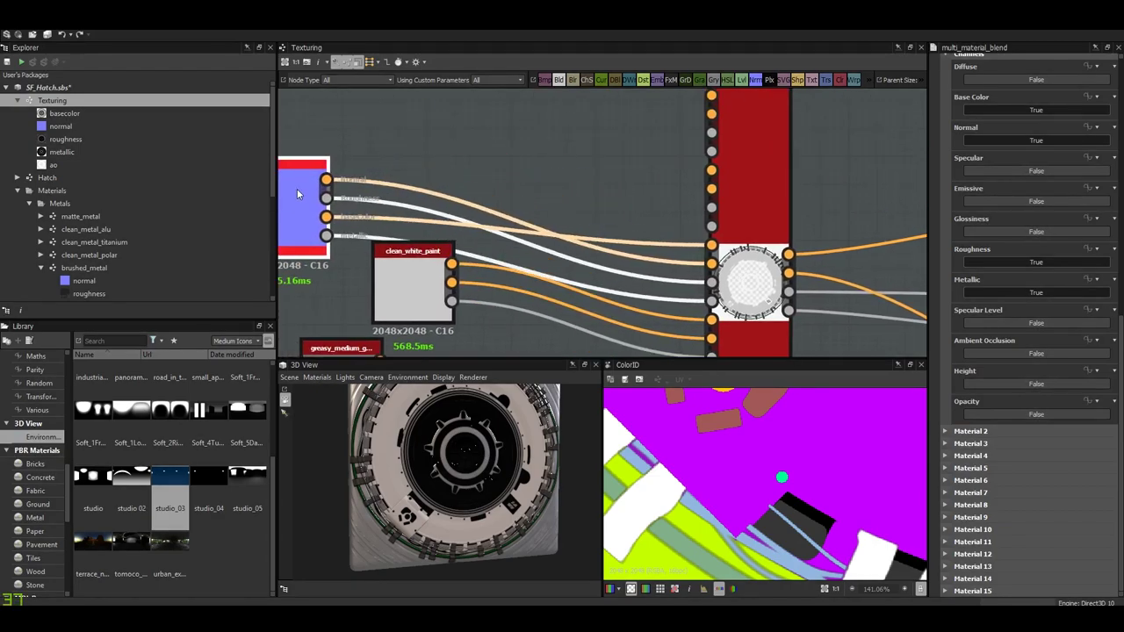
middle_drag(403, 273, 578, 208)
drag(577, 208, 294, 215)
middle_drag(519, 137, 308, 215)
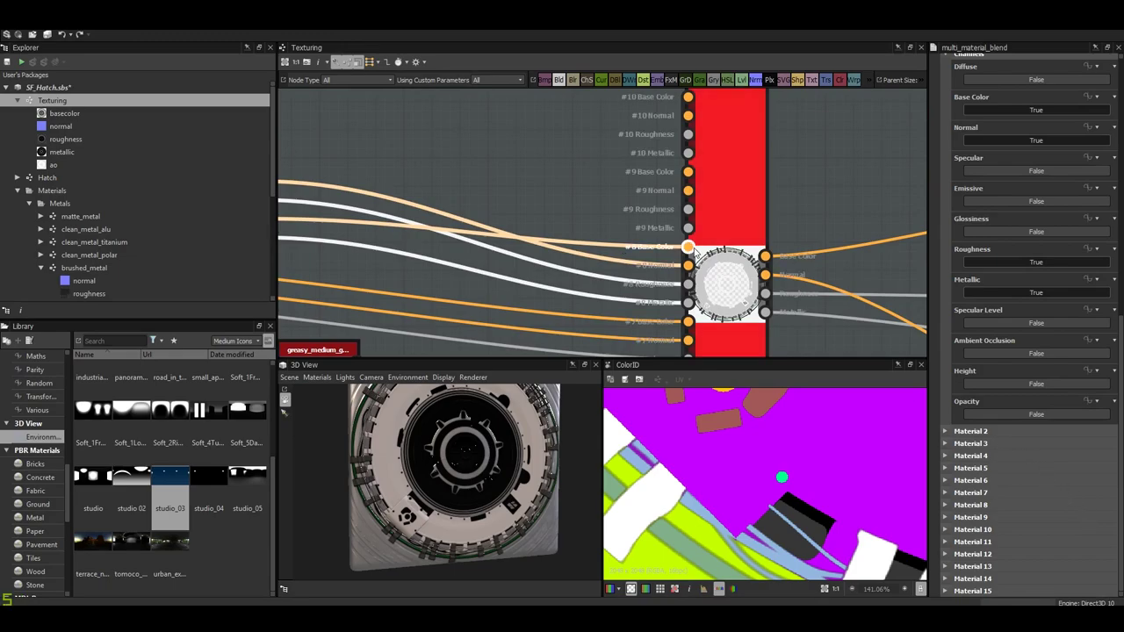
click(946, 505)
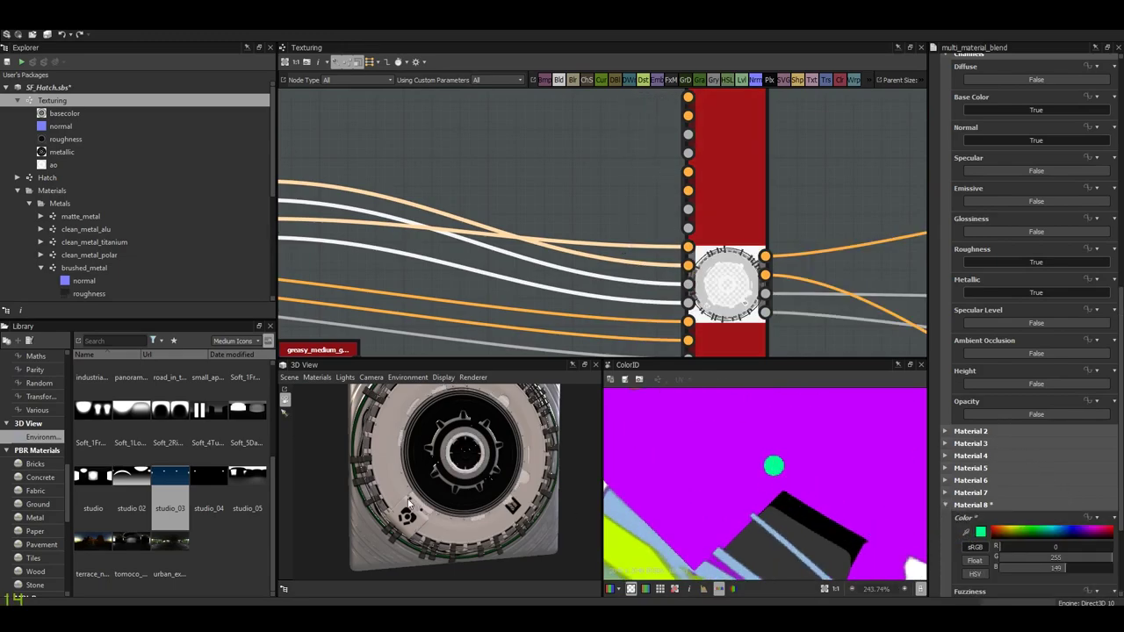
- Orbit to view the plate's cutout holes and expand Material 9's settings
scroll(408, 502, up, 5)
scroll(383, 477, up, 3)
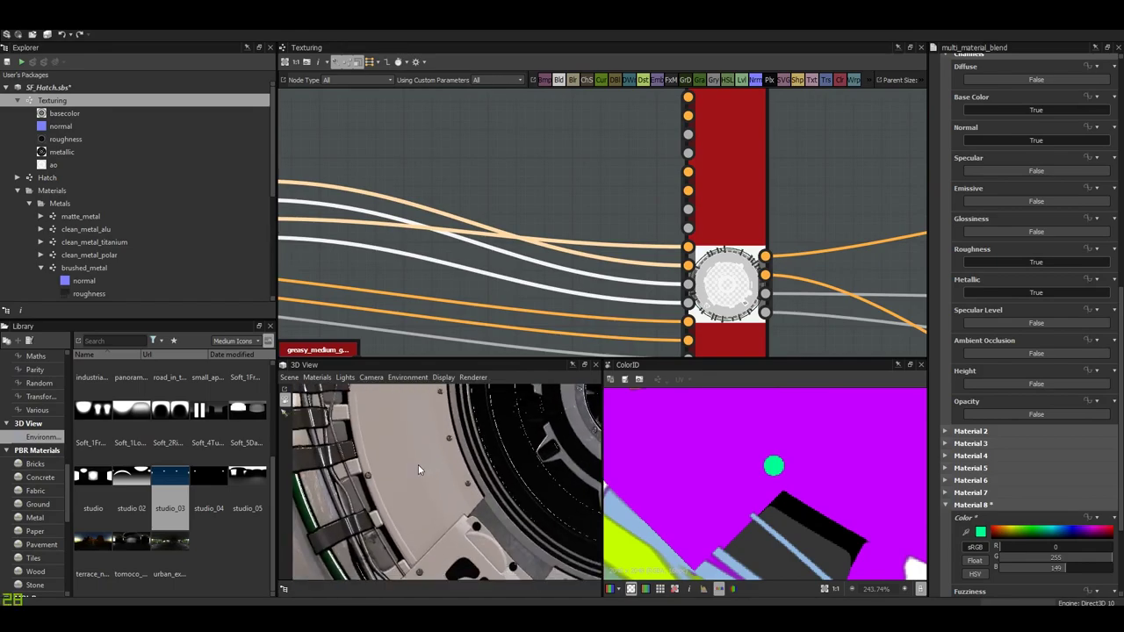
mouse_move(418, 464)
mouse_down()
mouse_move(390, 462)
mouse_move(406, 440)
mouse_move(443, 467)
mouse_move(460, 542)
mouse_move(484, 489)
mouse_move(477, 504)
mouse_move(466, 470)
mouse_move(425, 474)
mouse_move(439, 461)
mouse_up()
scroll(439, 461, up, 3)
scroll(444, 457, up, 2)
scroll(451, 453, up, 2)
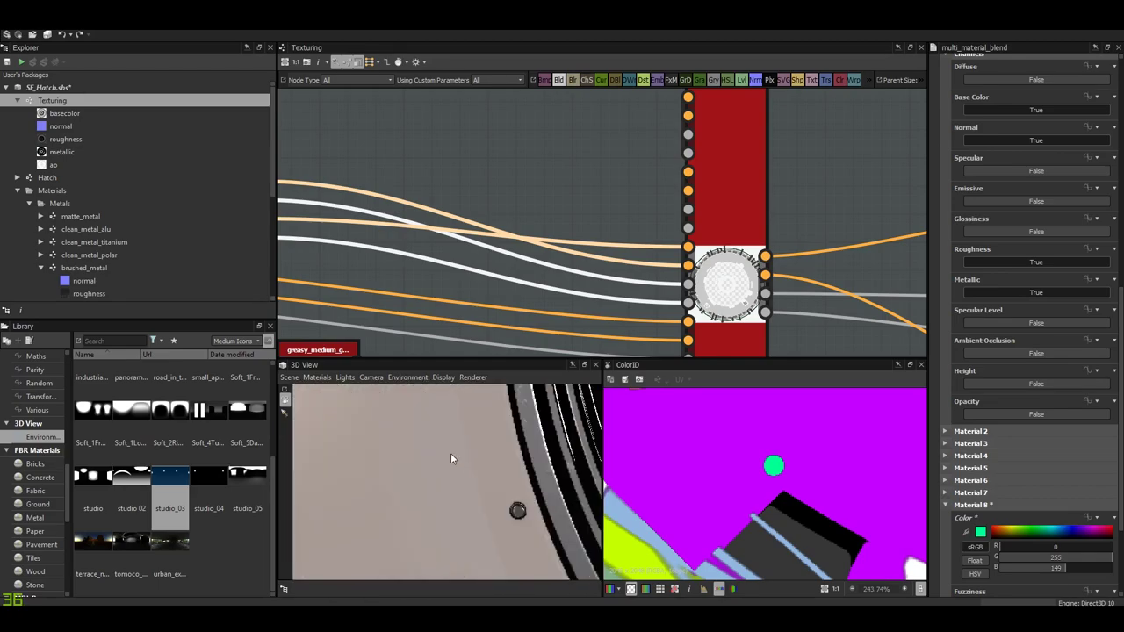
scroll(450, 453, down, 2)
scroll(451, 455, down, 2)
scroll(452, 457, down, 2)
scroll(454, 460, down, 2)
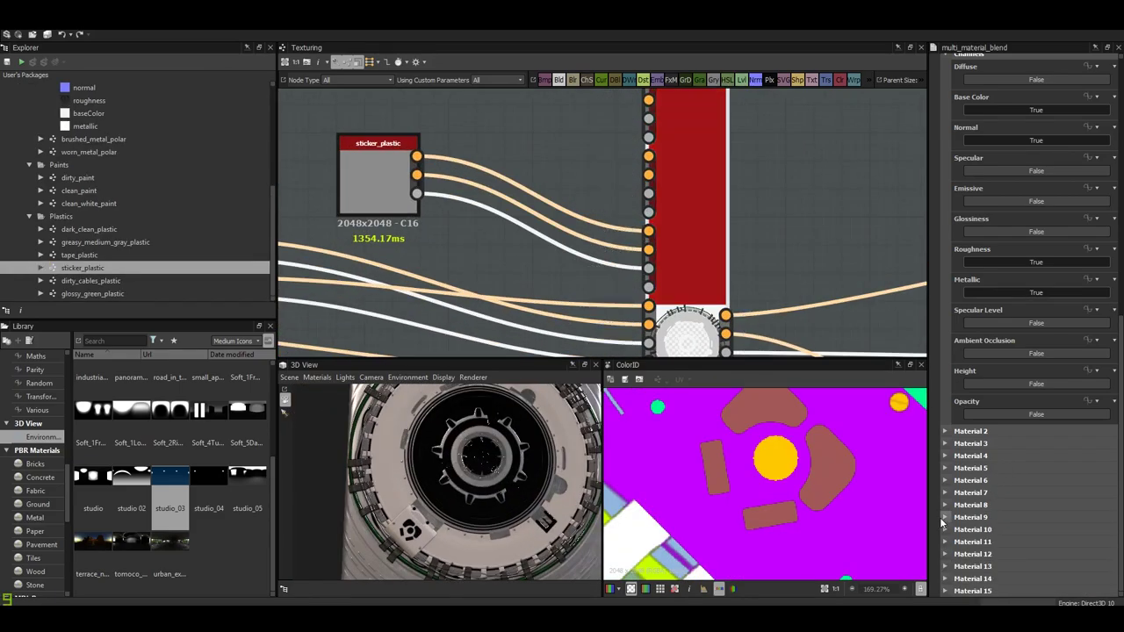
click(945, 517)
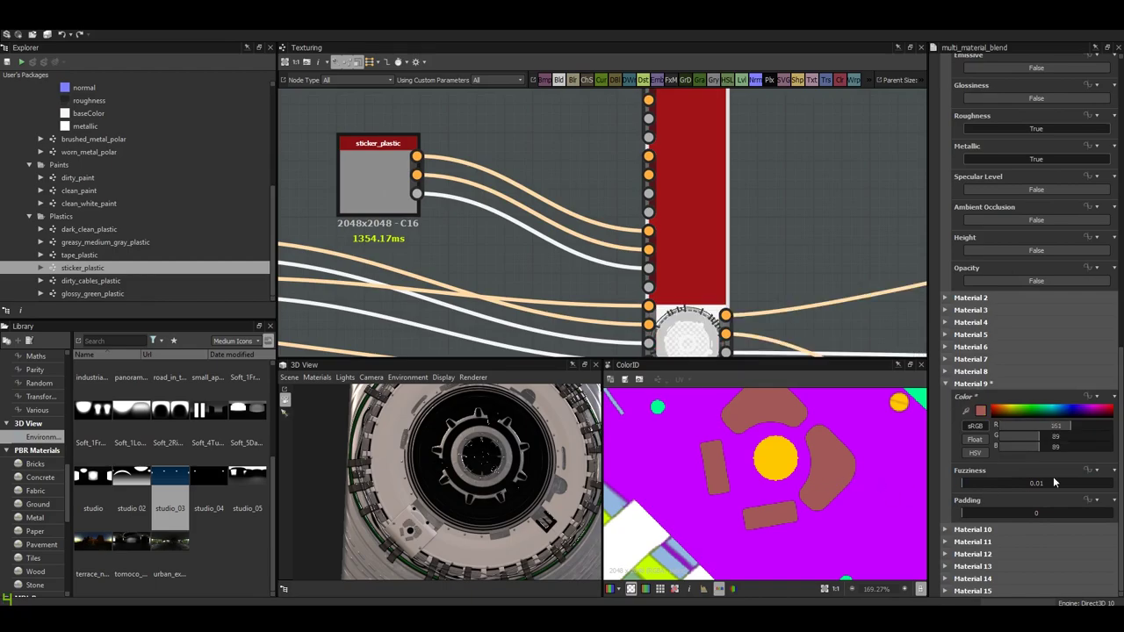
- Widen Material 9's padding to about 0.58 and orbit around the hub ring to check
scroll(433, 514, up, 2)
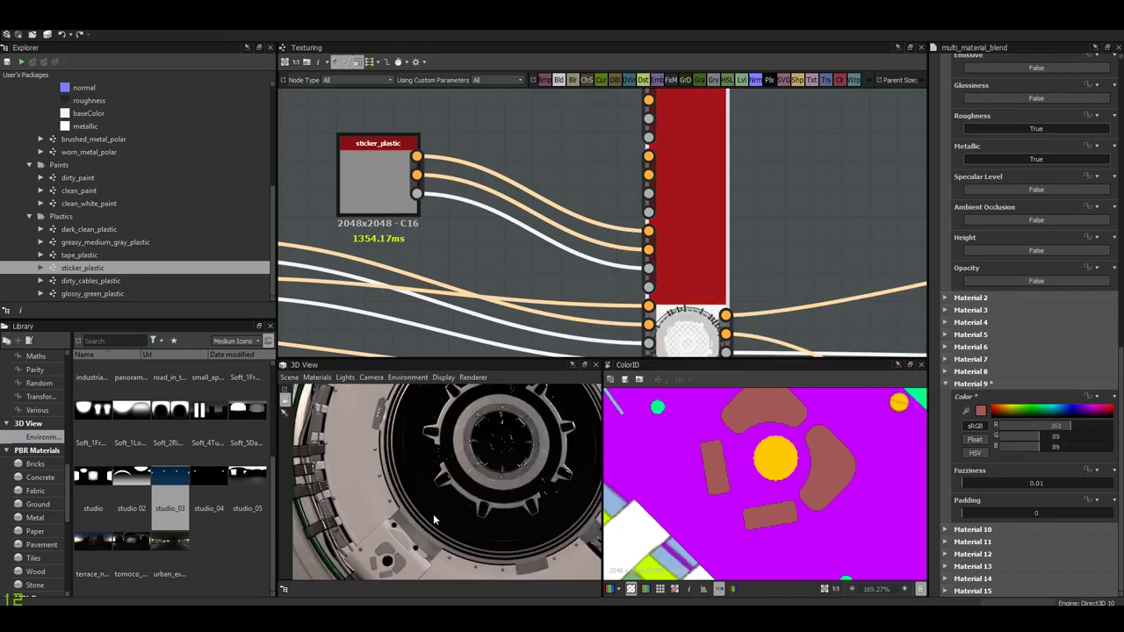
scroll(407, 488, up, 2)
scroll(501, 474, up, 2)
scroll(504, 474, up, 1)
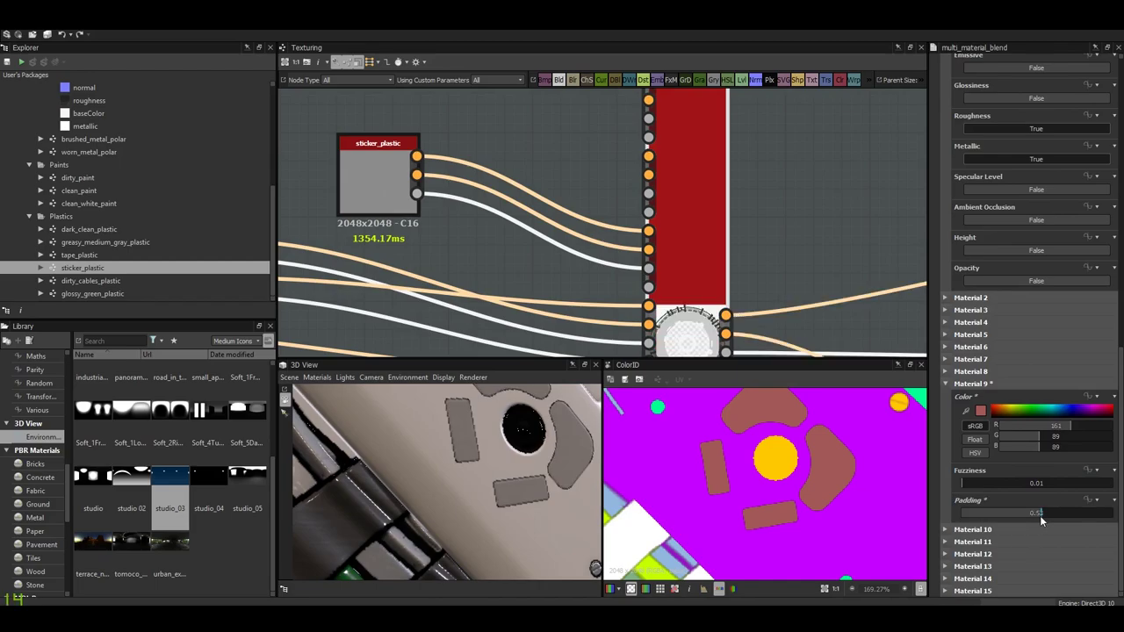
drag(1040, 520, 1095, 520)
scroll(544, 480, down, 3)
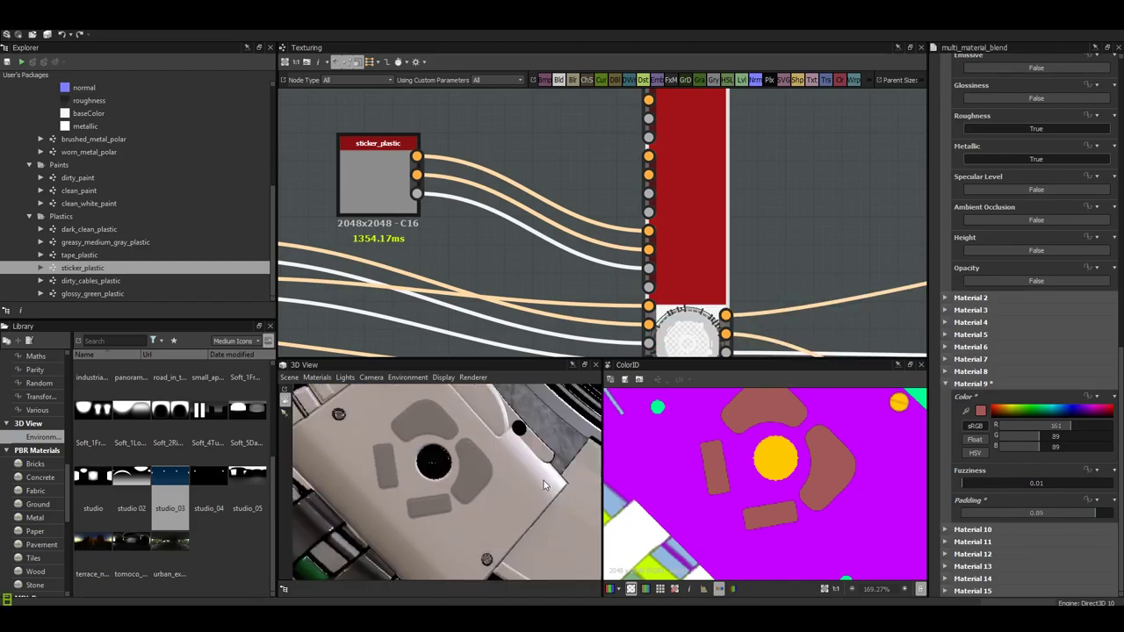
scroll(541, 481, down, 2)
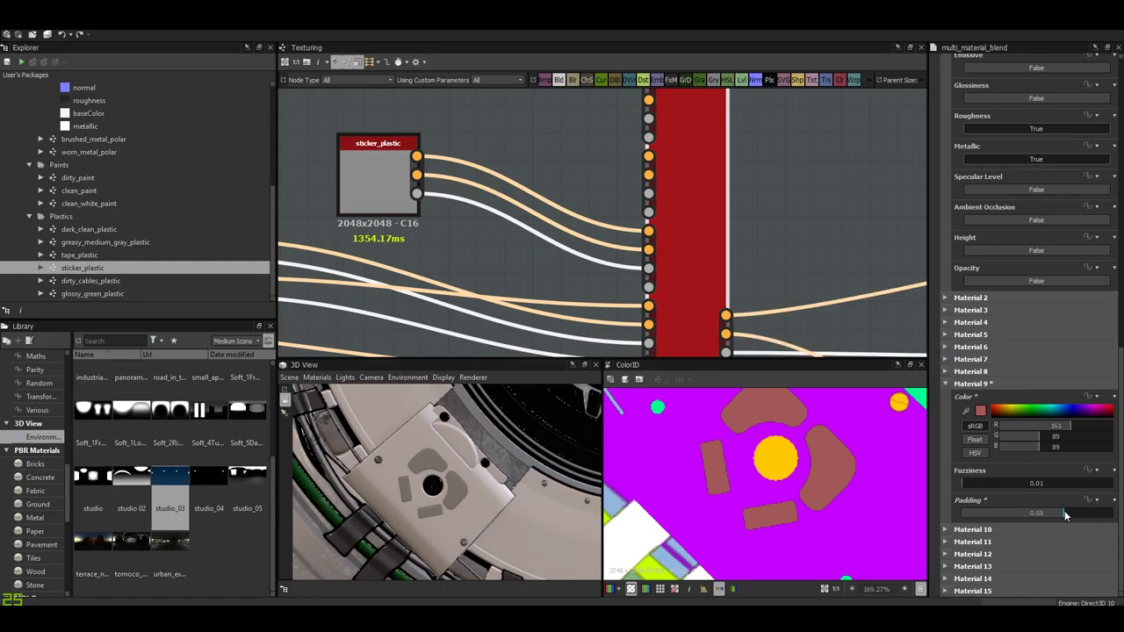
scroll(443, 498, up, 1)
scroll(457, 483, up, 1)
scroll(470, 470, up, 1)
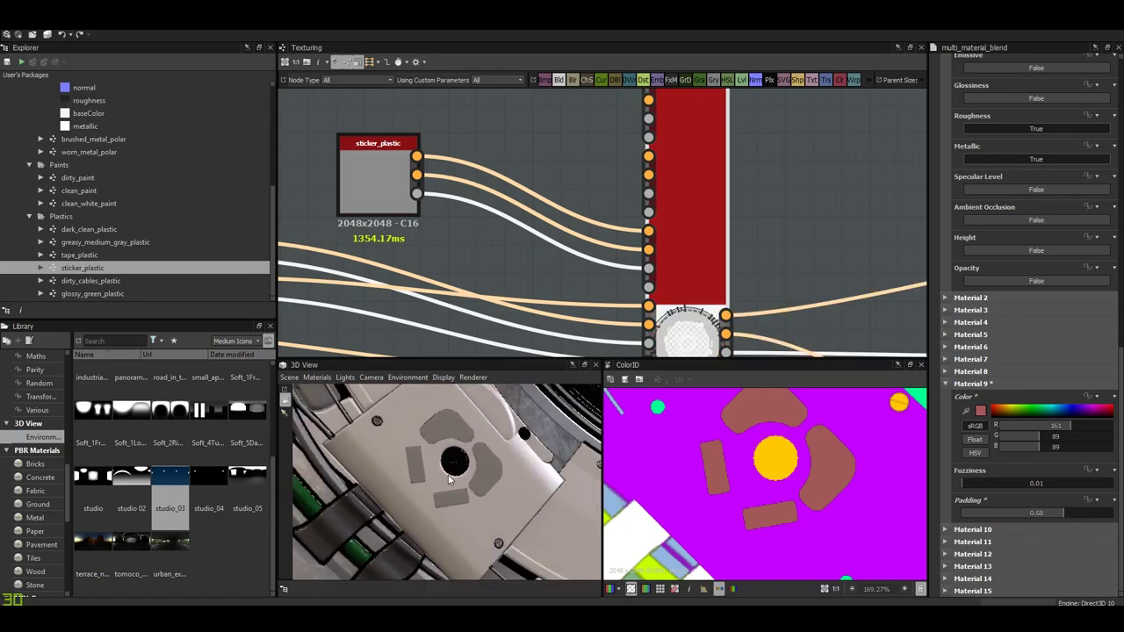
scroll(478, 461, up, 1)
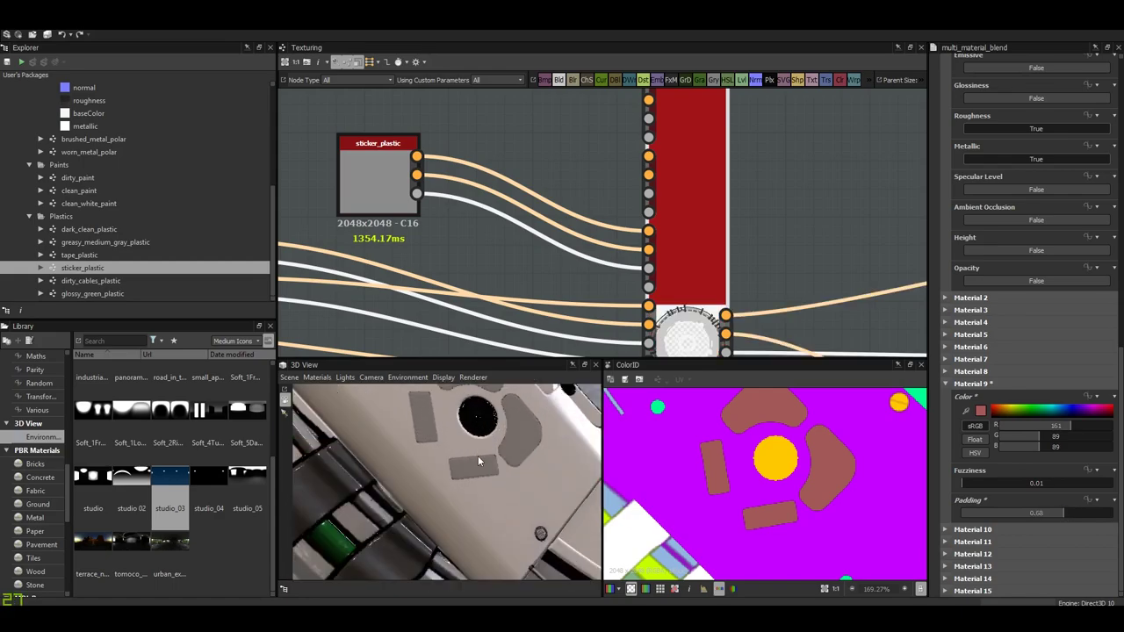
mouse_move(478, 456)
alt+mouse_down()
mouse_move(510, 452)
mouse_move(487, 435)
mouse_move(423, 485)
mouse_move(430, 458)
mouse_move(390, 491)
mouse_move(363, 486)
mouse_move(421, 506)
alt+mouse_up()
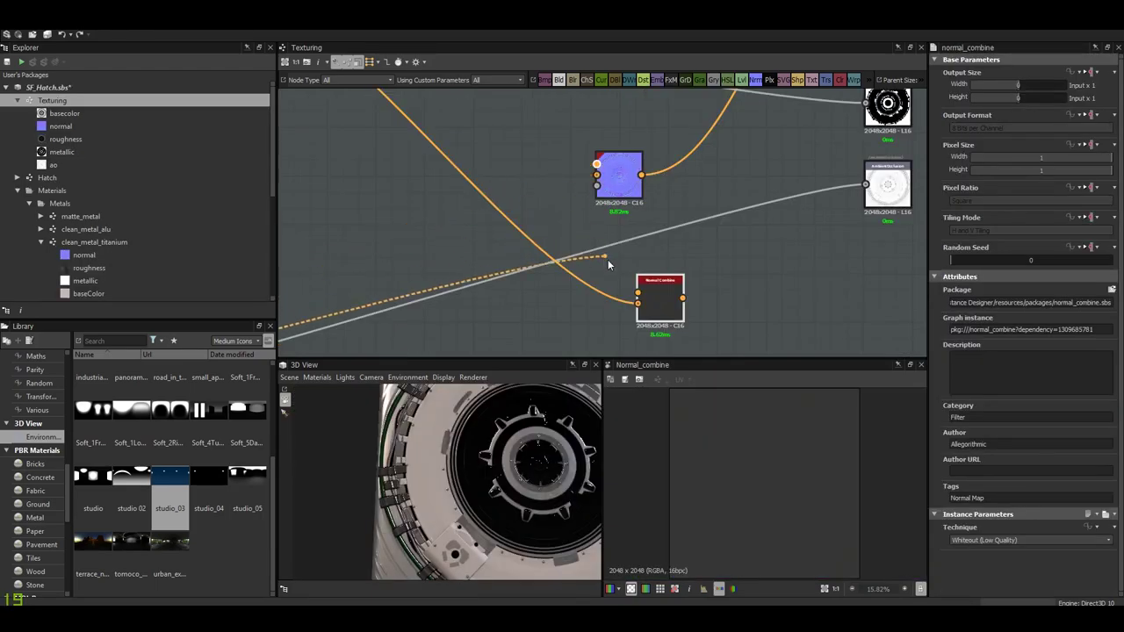
- Place Normal Combine beside Normal Blend and link its result to the normal output
scroll(718, 539, up, 2)
scroll(717, 498, up, 2)
scroll(723, 460, up, 2)
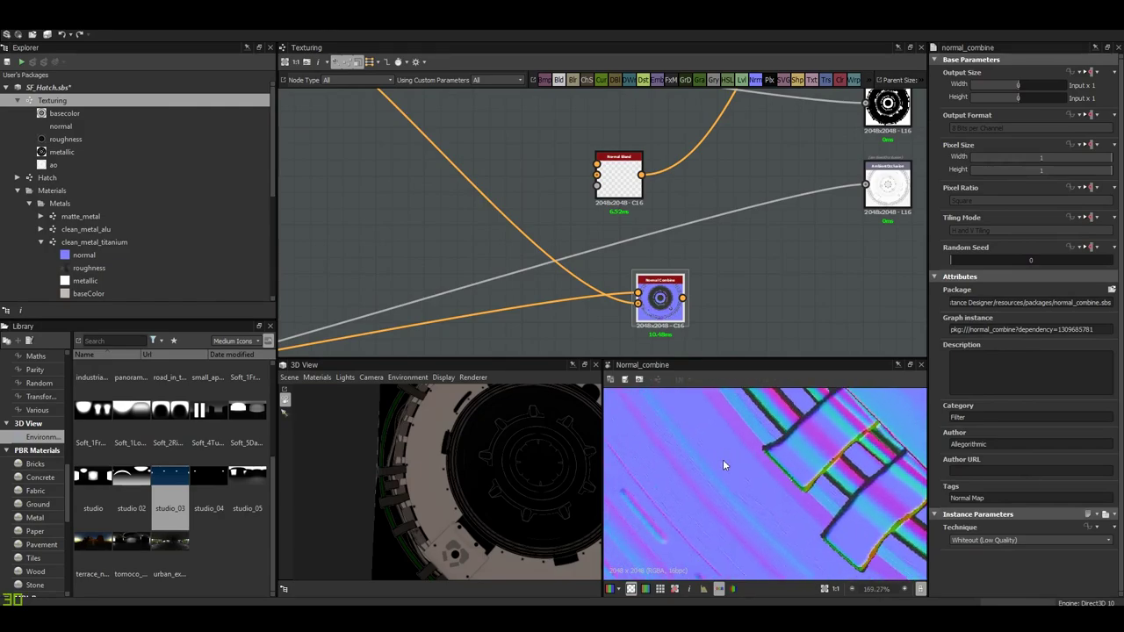
scroll(745, 459, up, 1)
scroll(746, 460, up, 2)
scroll(737, 513, up, 1)
drag(660, 294, 610, 119)
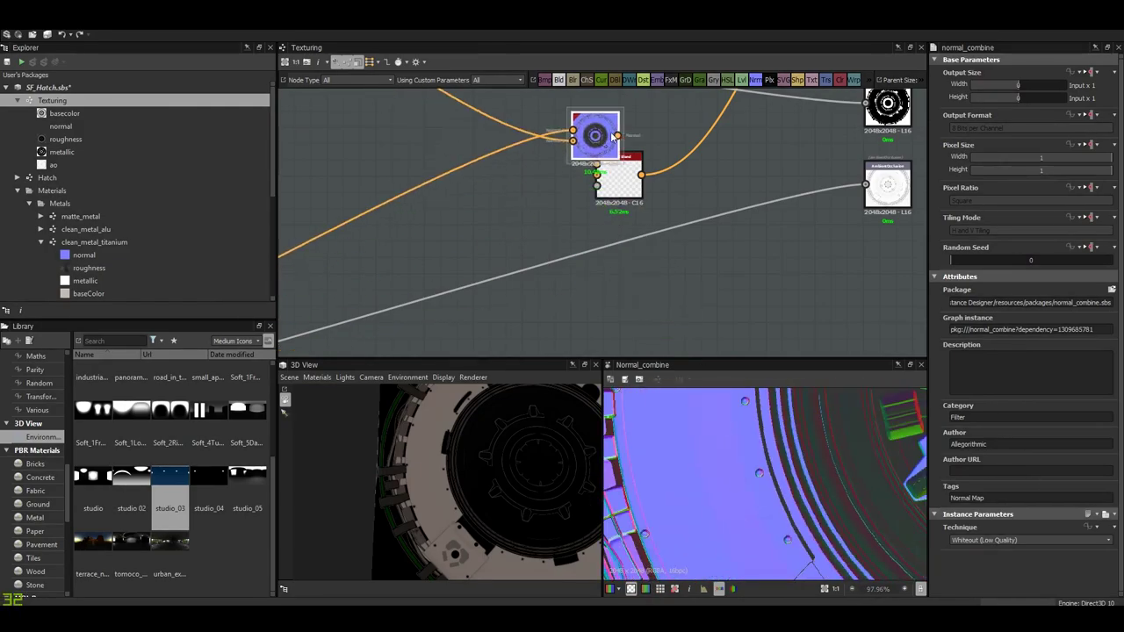
middle_drag(620, 176, 556, 327)
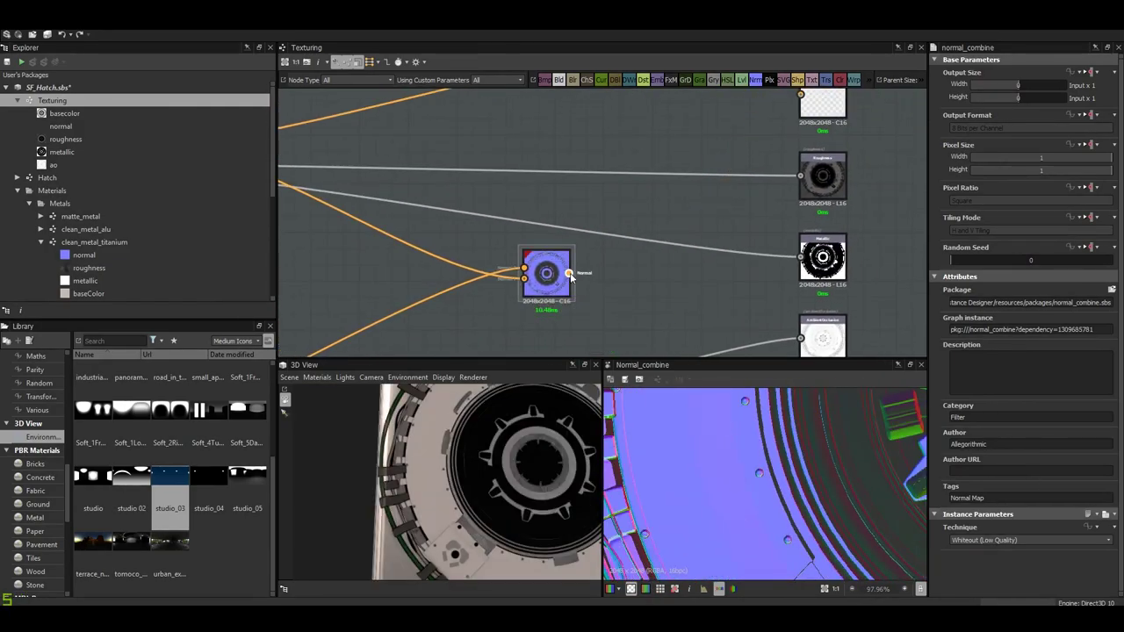
drag(569, 273, 698, 262)
- Frame all graph nodes and zoom in on the Normal Combine node
mouse_move(437, 502)
mouse_down()
mouse_move(490, 485)
mouse_move(474, 512)
mouse_move(504, 436)
mouse_move(448, 501)
mouse_move(527, 474)
mouse_up()
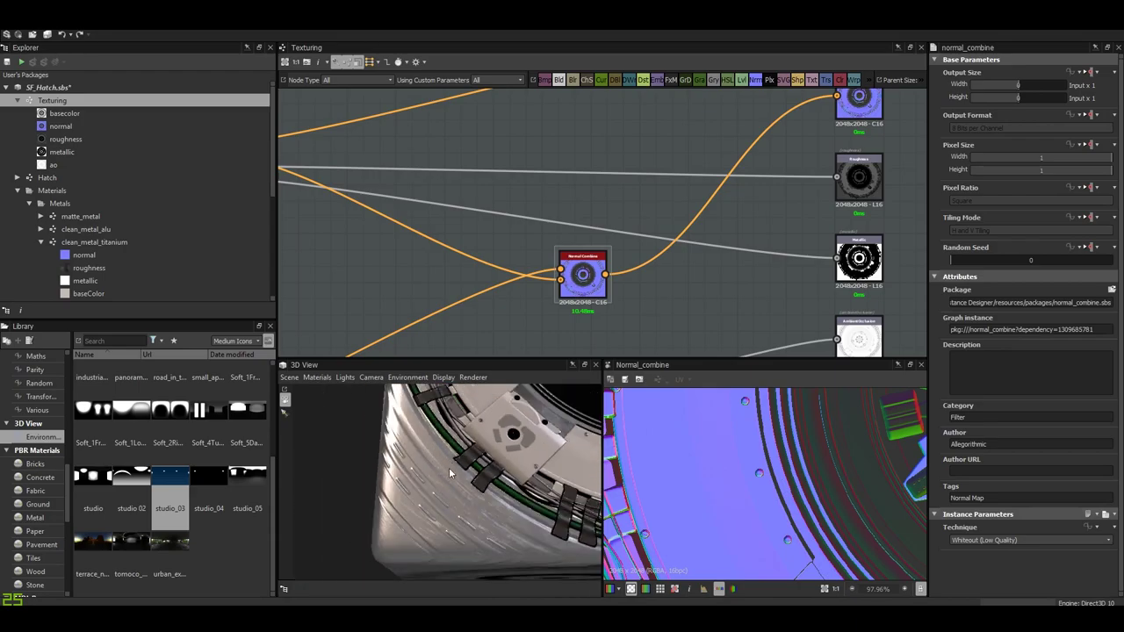
key(f)
scroll(628, 281, up, 2)
middle_drag(593, 187, 562, 154)
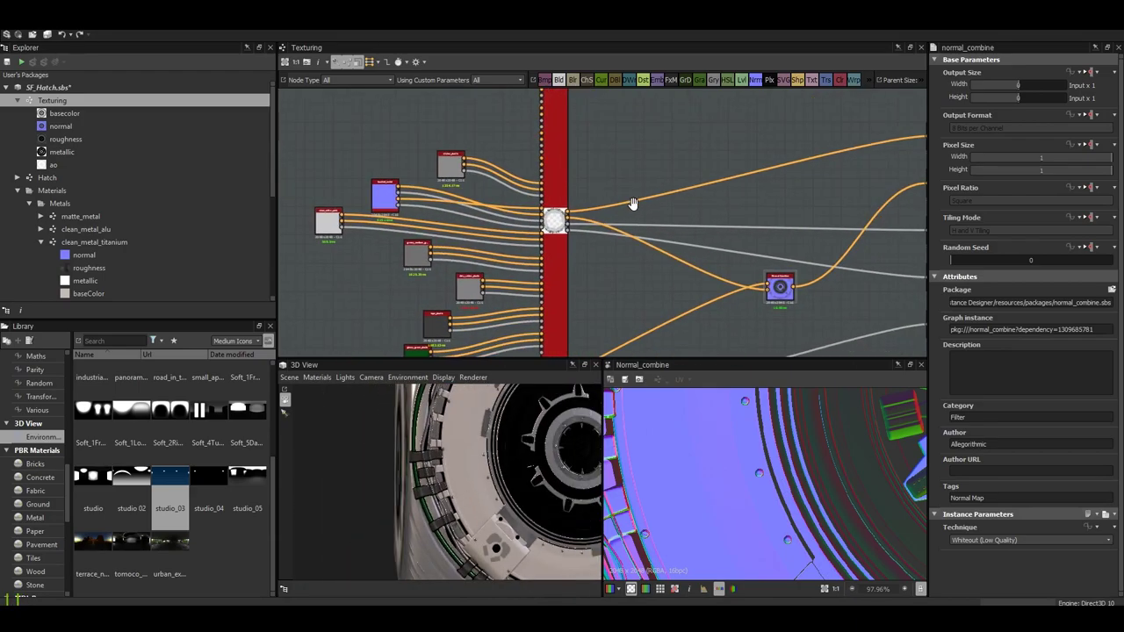
scroll(735, 444, down, 1)
scroll(769, 310, up, 3)
scroll(768, 310, up, 4)
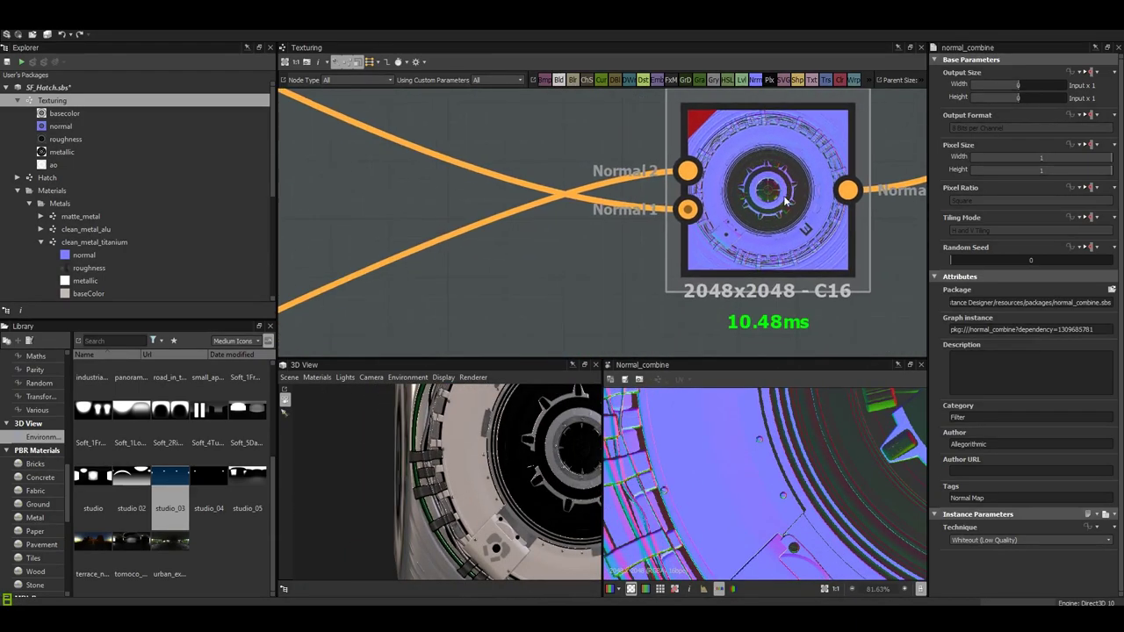
scroll(740, 479, up, 2)
scroll(741, 479, up, 1)
scroll(729, 478, up, 1)
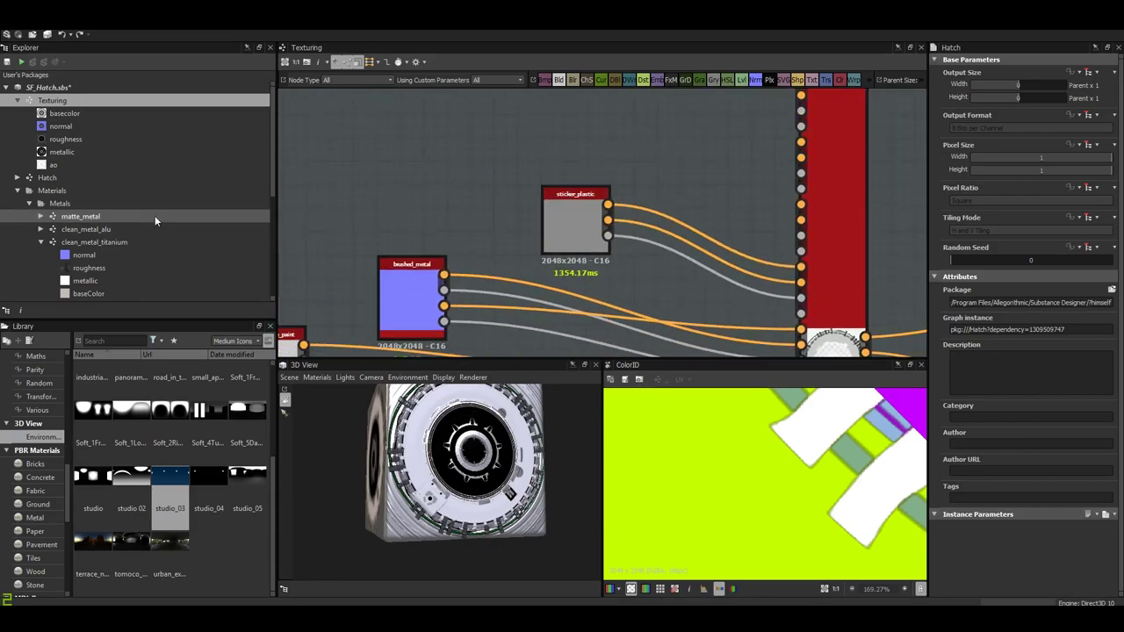
- Add clean_metal_titanium to the graph beside sticker_plastic and show the ColorID map in 2D
drag(91, 243, 654, 140)
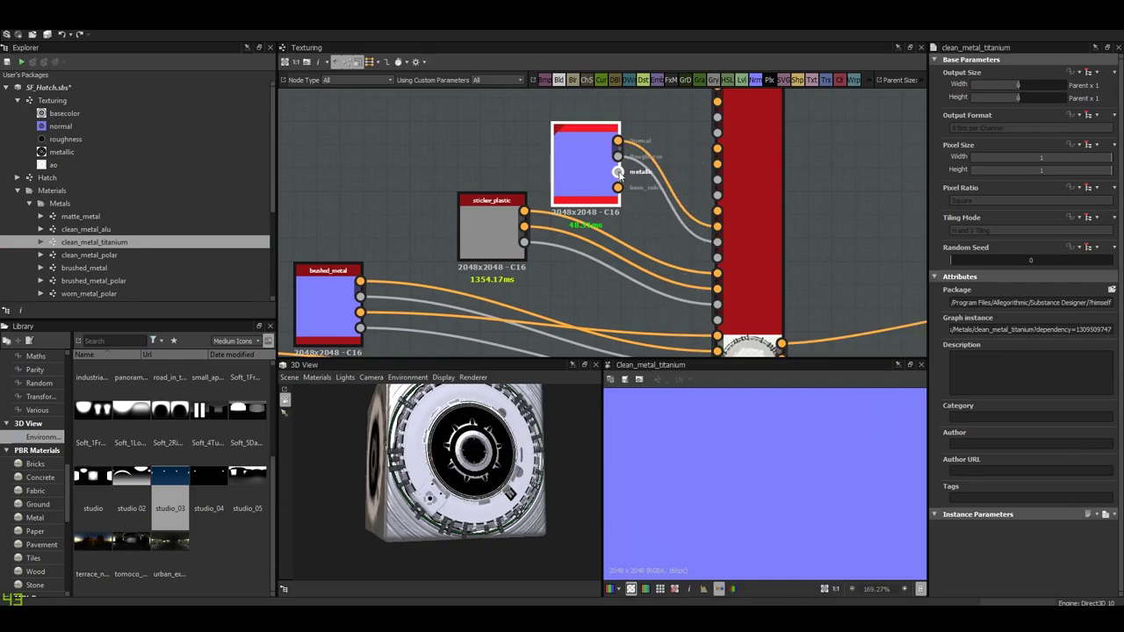
middle_drag(753, 257, 740, 227)
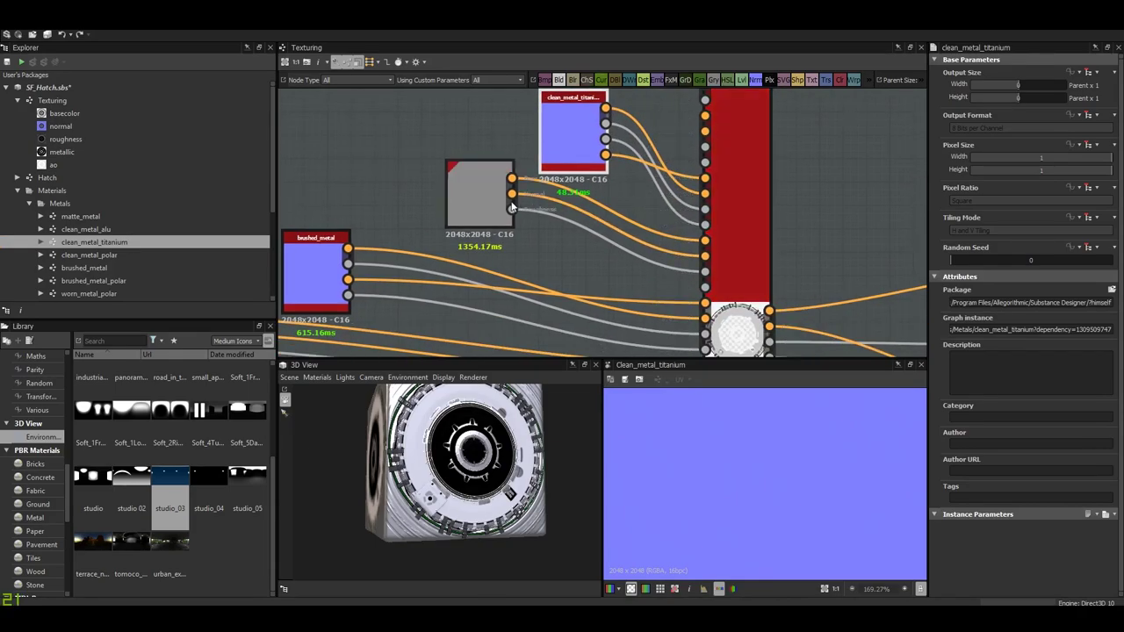
drag(479, 189, 315, 171)
mouse_move(569, 145)
mouse_down()
mouse_move(539, 199)
mouse_move(537, 162)
mouse_up()
middle_drag(670, 216, 647, 217)
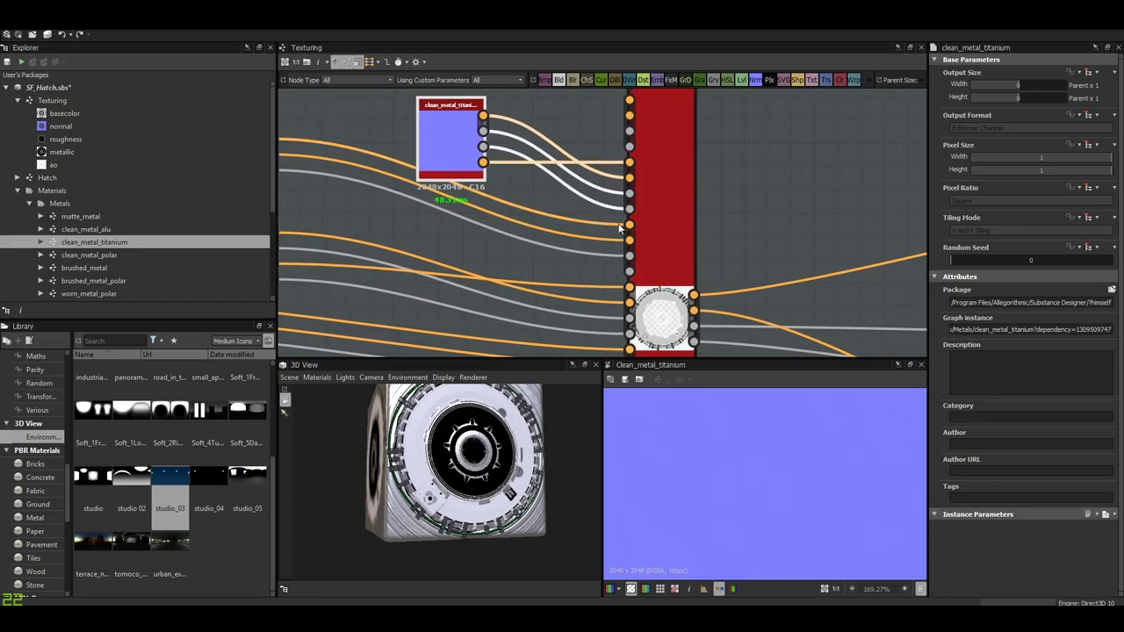
scroll(647, 217, down, 3)
scroll(588, 263, down, 3)
scroll(580, 299, up, 4)
scroll(565, 330, down, 2)
double_click(708, 326)
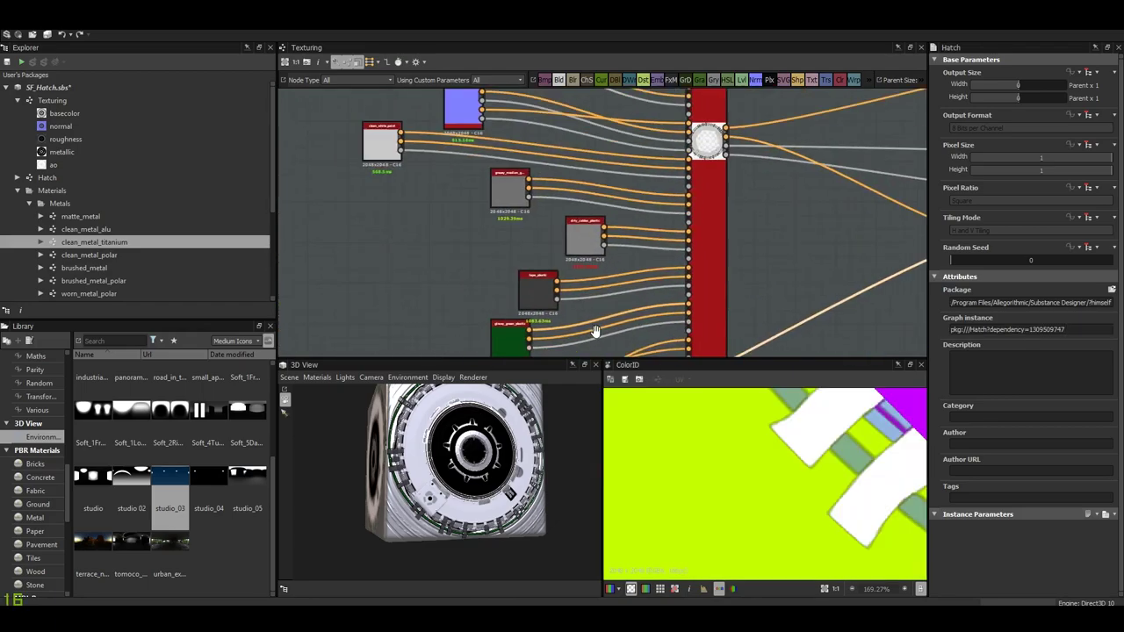
scroll(684, 345, up, 2)
scroll(676, 307, up, 2)
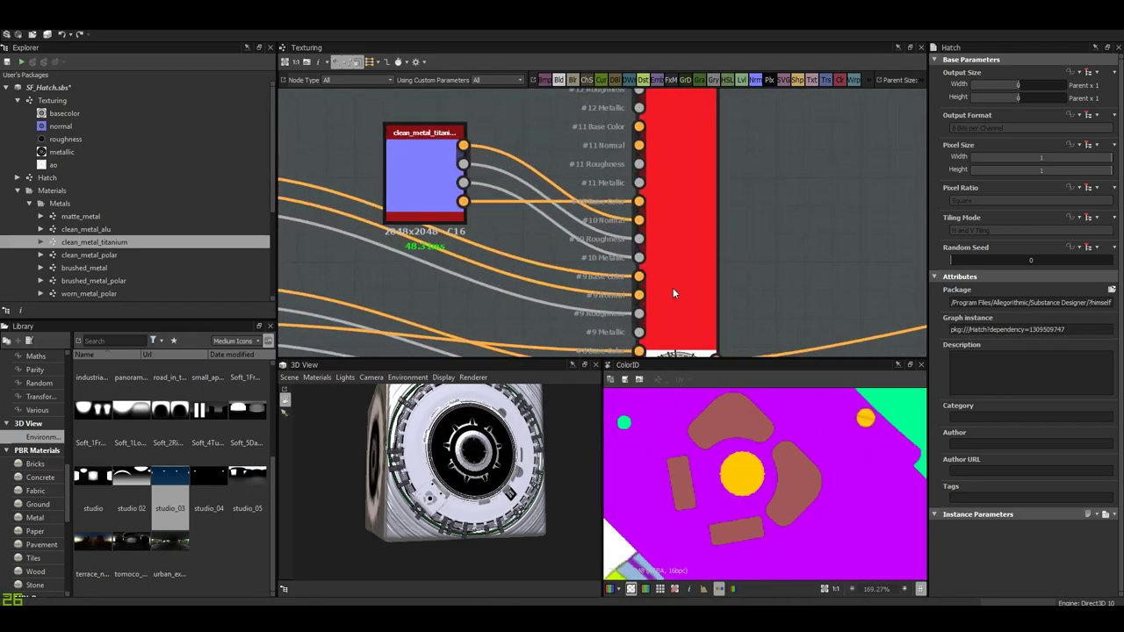
- Collapse Material 9 and set Material 10 to yellow ID colour (255, 200, 0), padding 0.38
click(687, 214)
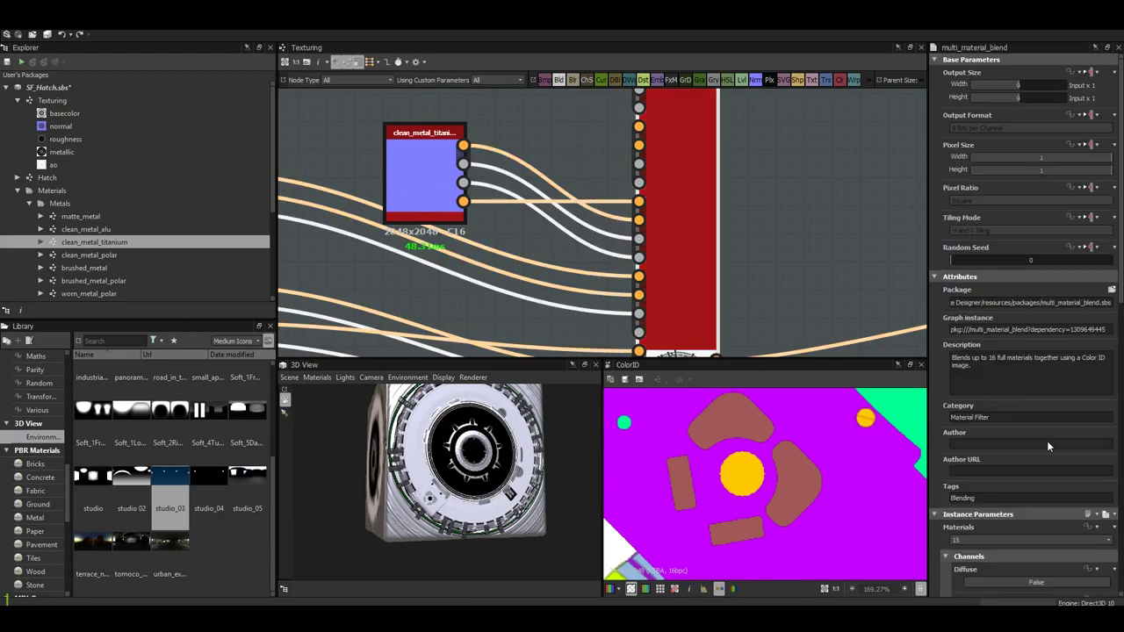
scroll(1047, 441, down, 5)
scroll(1045, 459, down, 2)
click(946, 458)
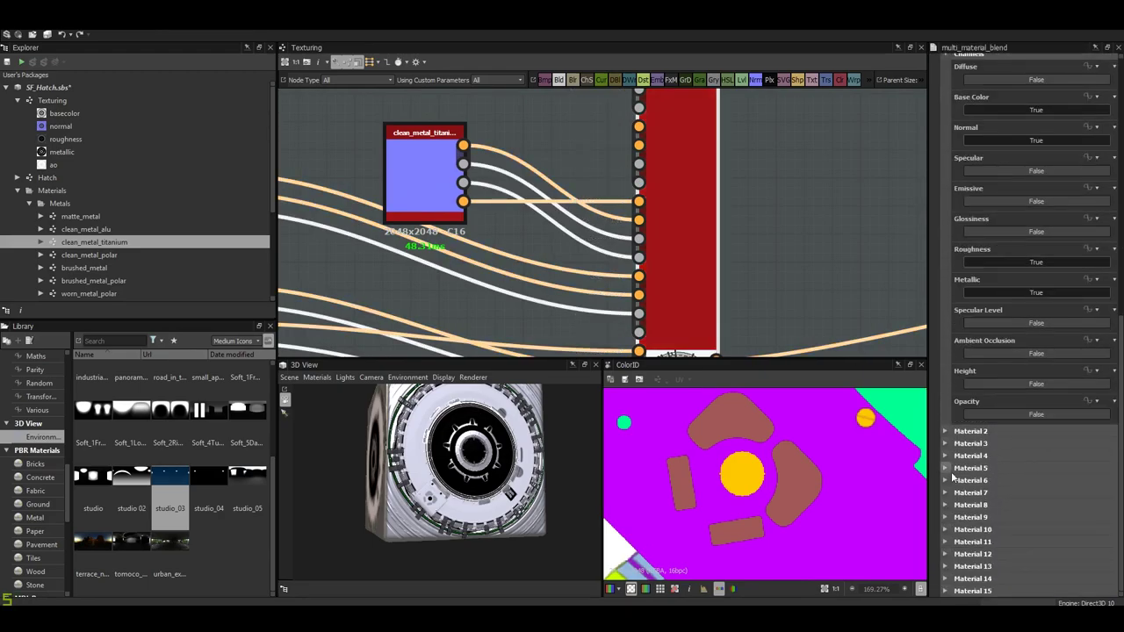
click(949, 530)
scroll(984, 466, down, 3)
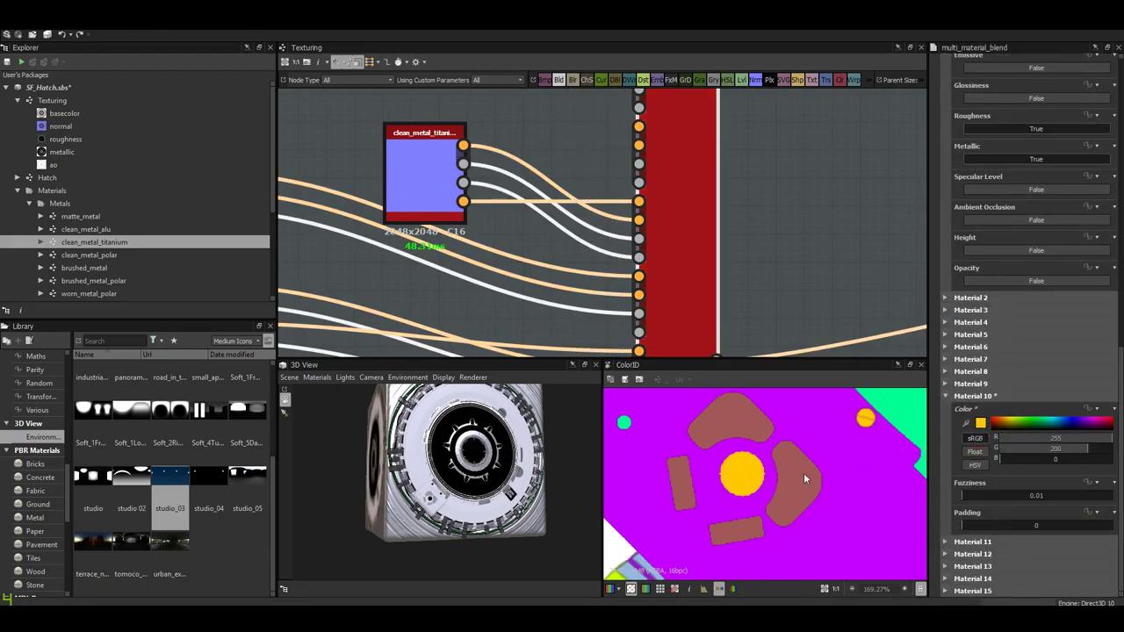
scroll(447, 488, up, 3)
scroll(448, 489, up, 2)
scroll(447, 488, up, 2)
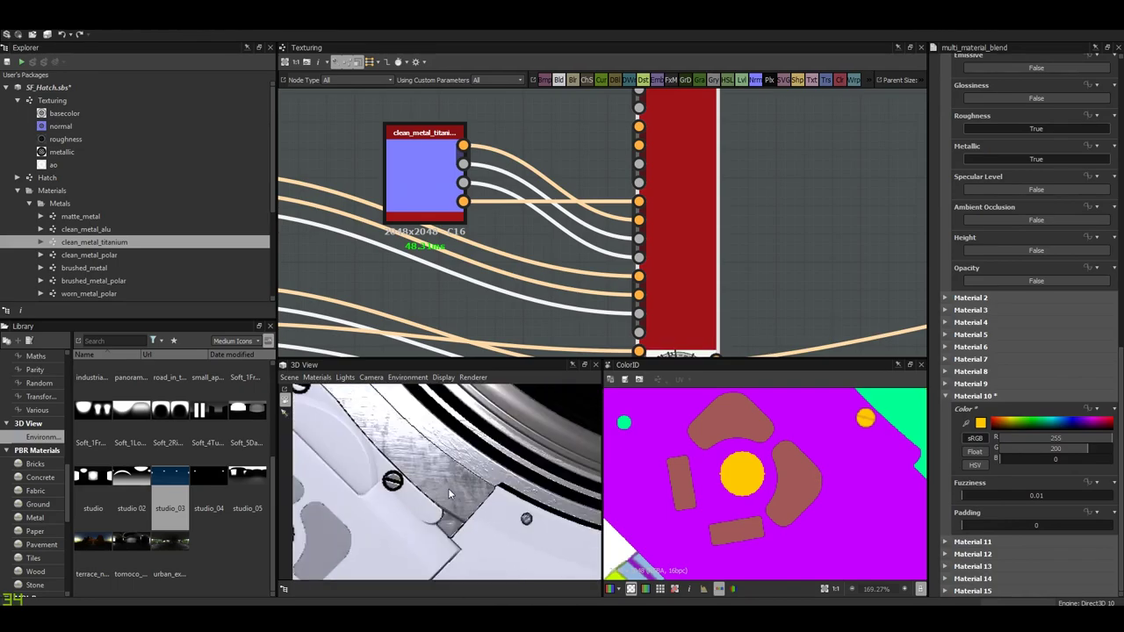
scroll(454, 497, up, 2)
scroll(454, 491, down, 1)
scroll(458, 510, up, 3)
scroll(462, 528, down, 4)
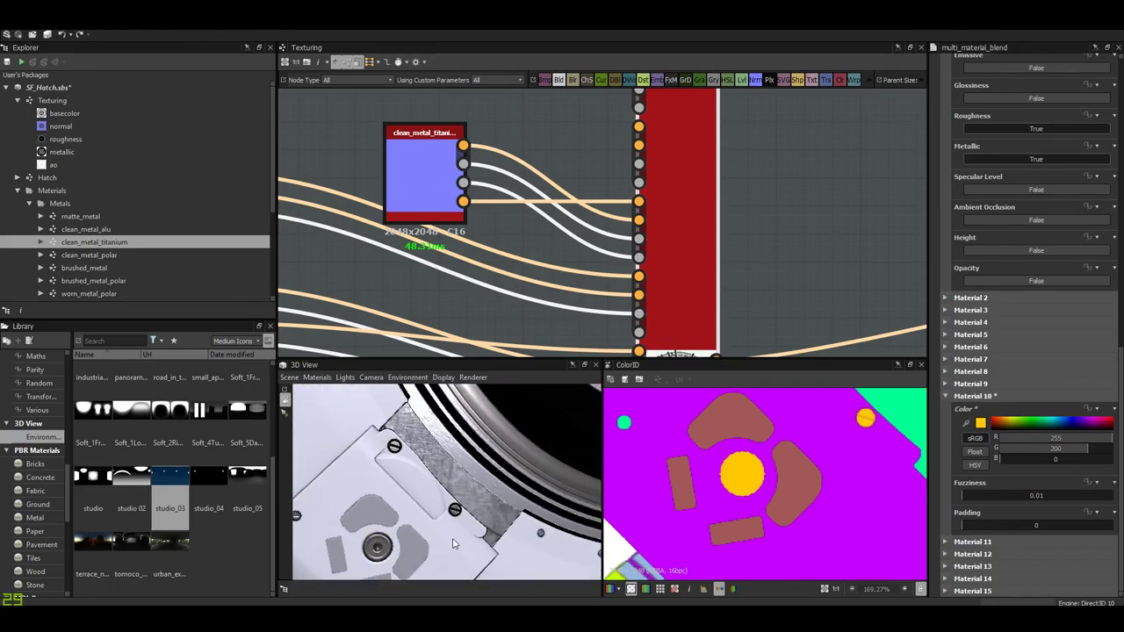
scroll(458, 507, up, 1)
- Orbit the 3D view and pan the ColorID map to inspect the titanium gear ring
mouse_move(456, 507)
mouse_down()
mouse_move(489, 512)
mouse_move(433, 481)
mouse_move(440, 471)
mouse_up()
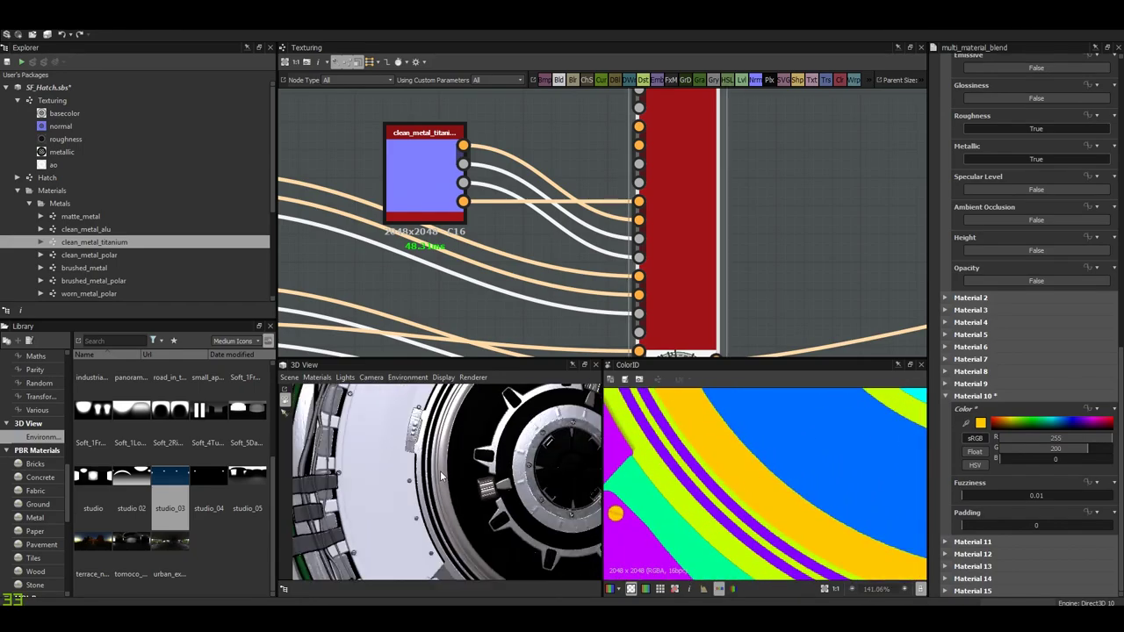
scroll(814, 453, down, 3)
middle_drag(814, 453, 729, 527)
drag(570, 483, 461, 513)
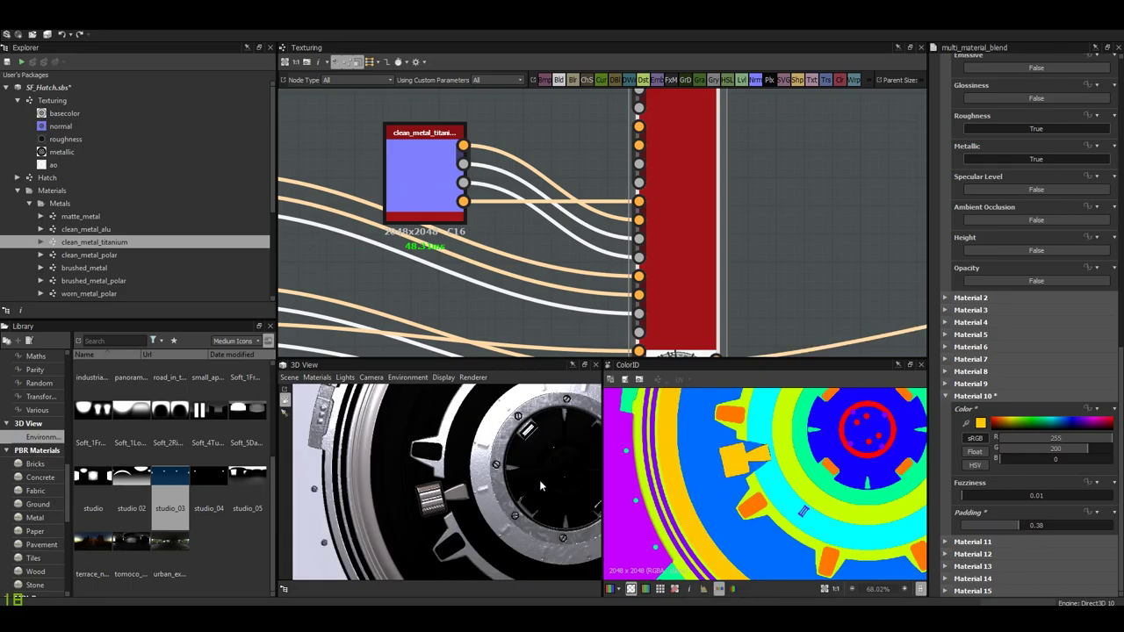
mouse_move(535, 500)
mouse_down()
mouse_move(505, 490)
mouse_move(557, 486)
mouse_up()
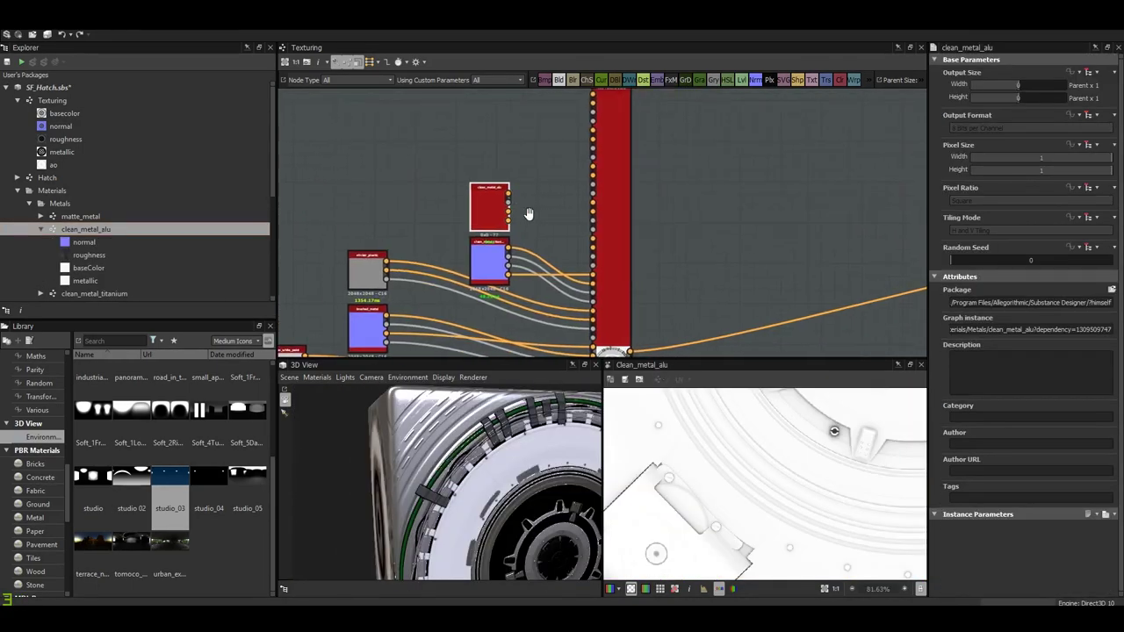
- Move the clean_metal_alu node left and disconnect its metallic output from the blend
scroll(544, 256, up, 3)
drag(461, 174, 319, 182)
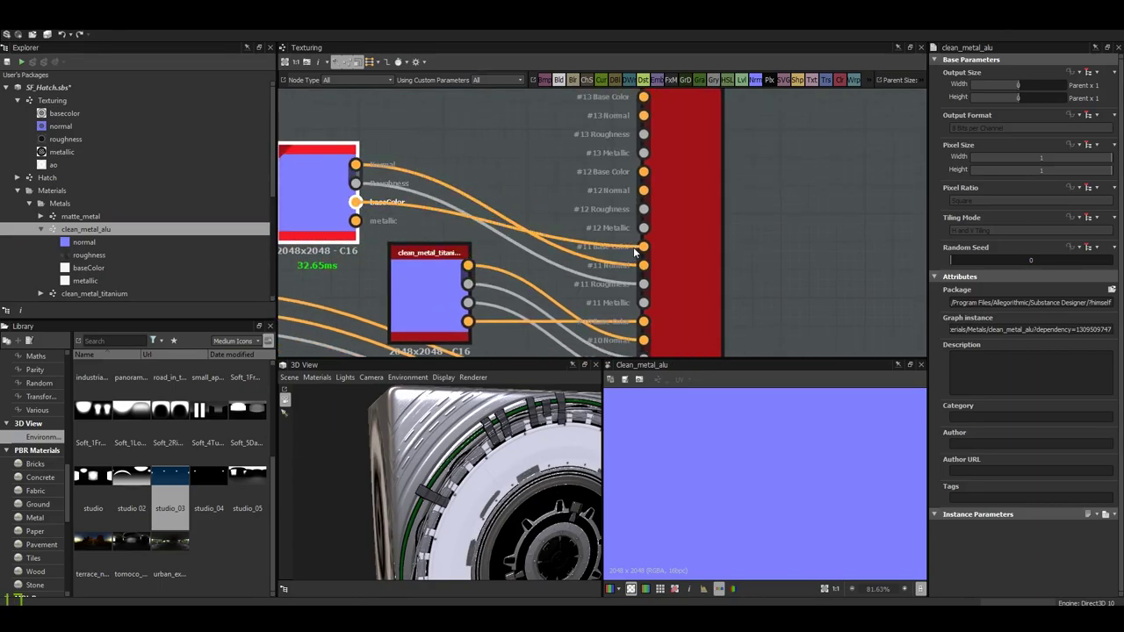
drag(653, 307, 584, 269)
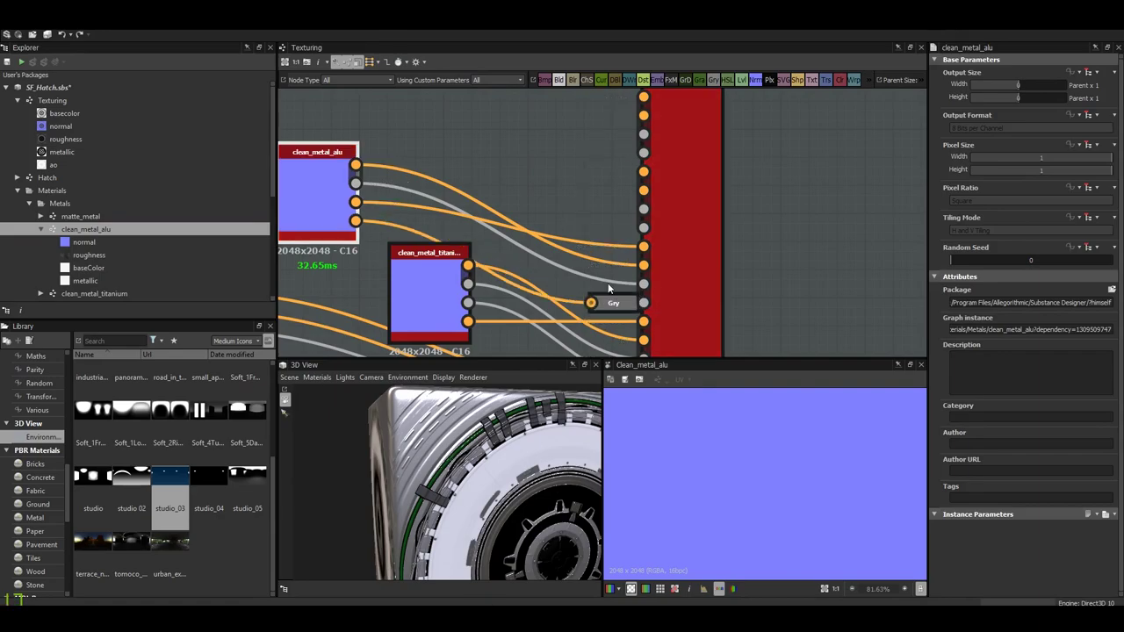
- In clean_metal_alu's own graph, wire the base material's Metallic to the metallic output, then return to Texturing
double_click(79, 228)
scroll(566, 239, up, 5)
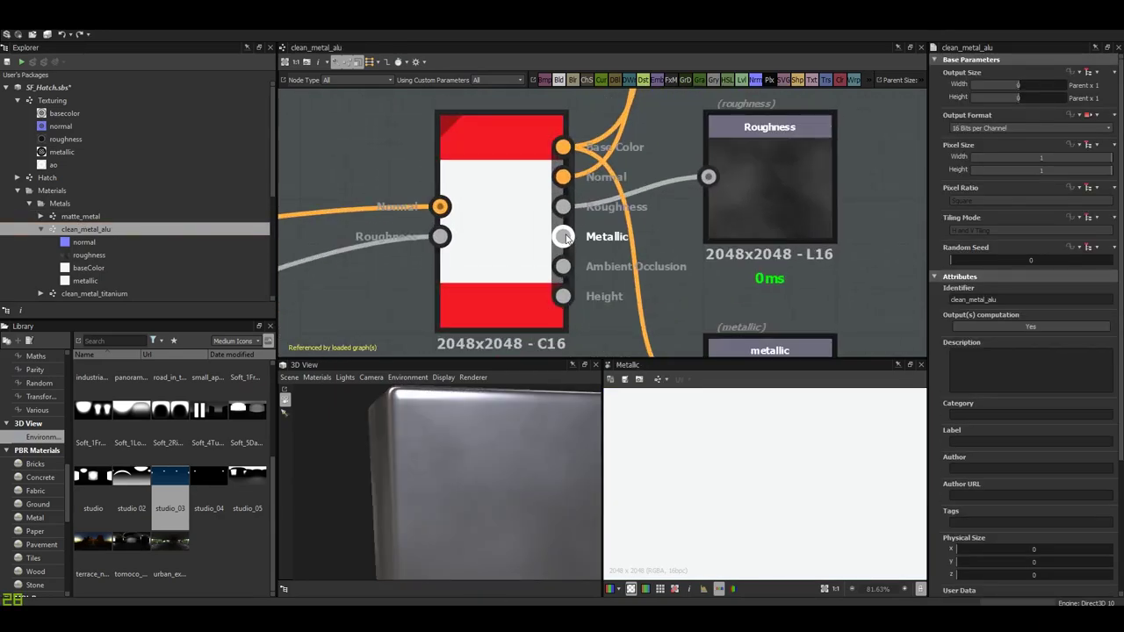
drag(563, 237, 683, 331)
scroll(538, 187, down, 2)
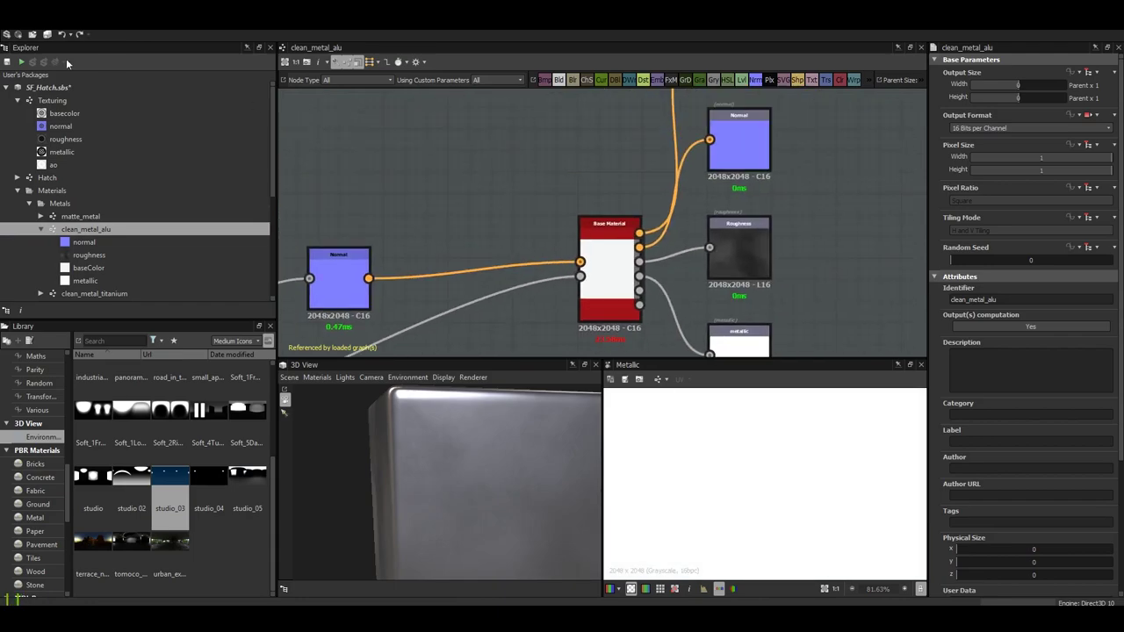
double_click(51, 100)
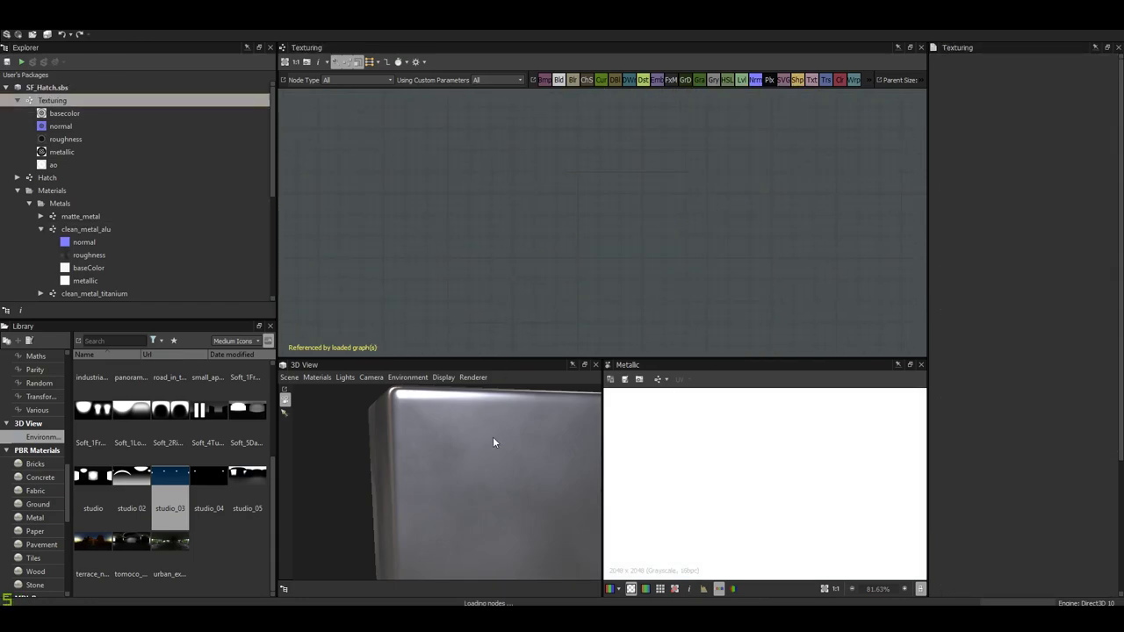
scroll(571, 220, up, 1)
scroll(614, 233, up, 2)
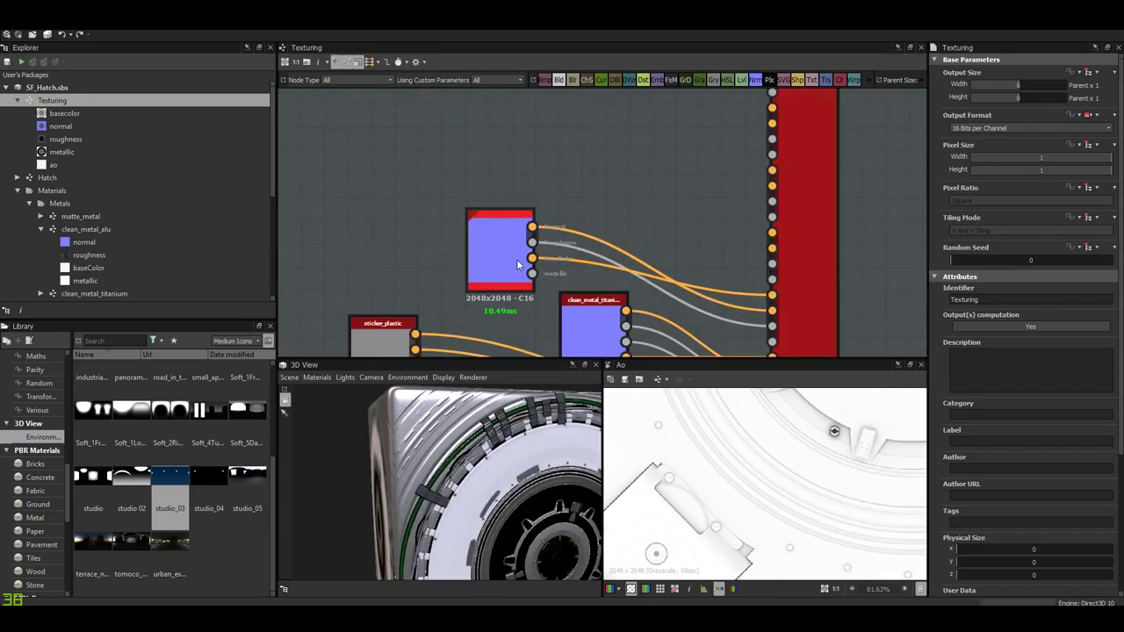
scroll(630, 239, up, 1)
middle_drag(630, 240, 614, 199)
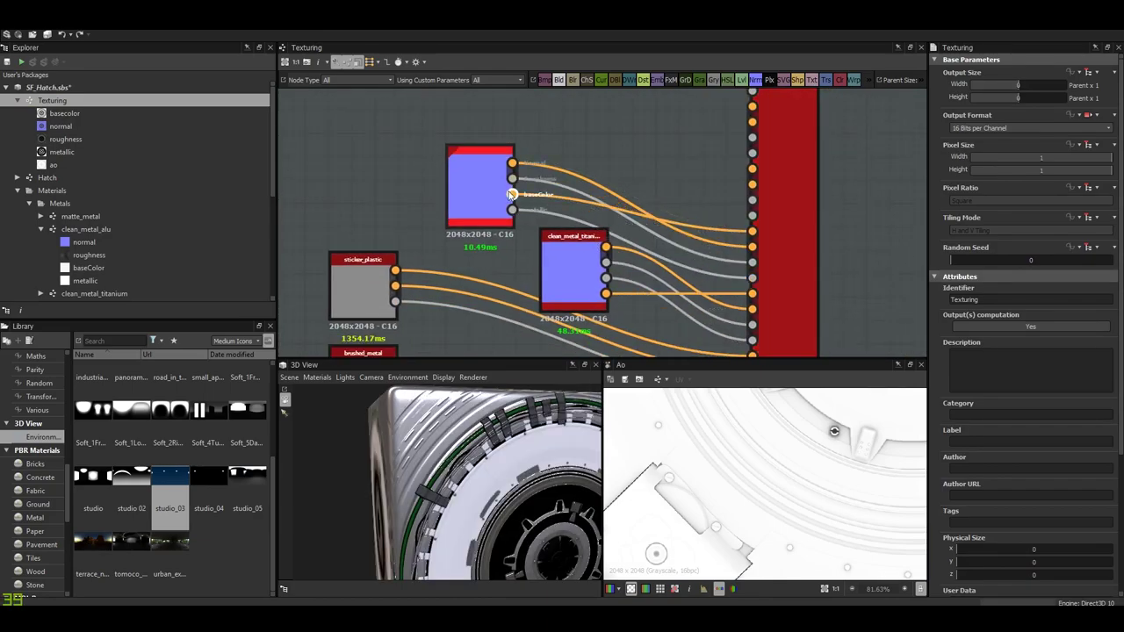
- Preview the blend's normal and base colour outputs, then fit the ColorID map in 2D
double_click(752, 264)
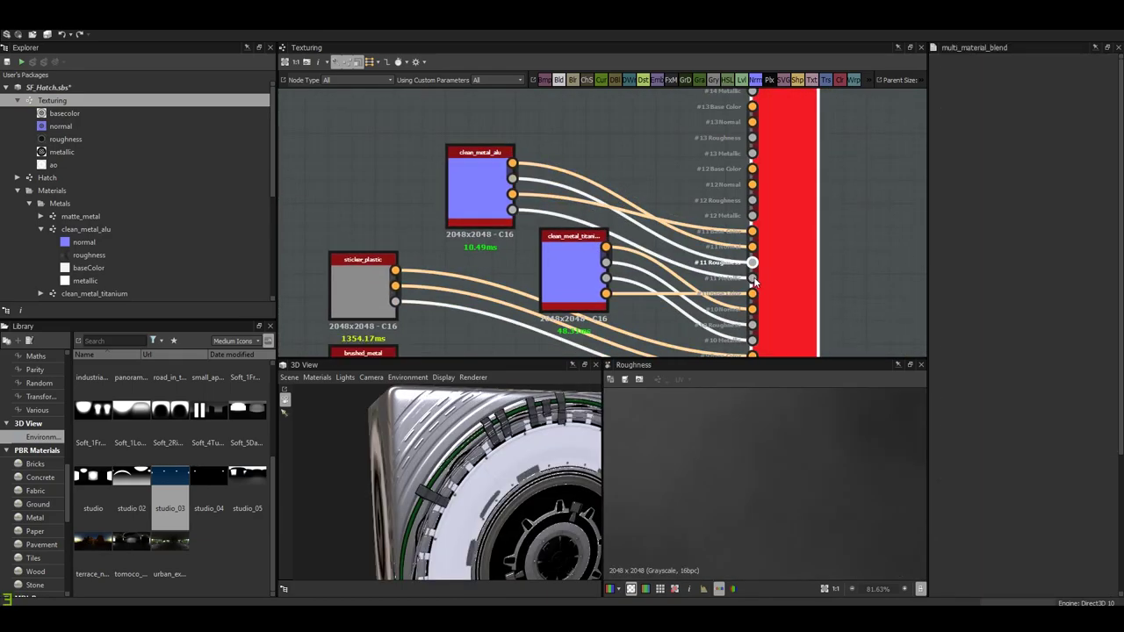
click(751, 250)
click(753, 230)
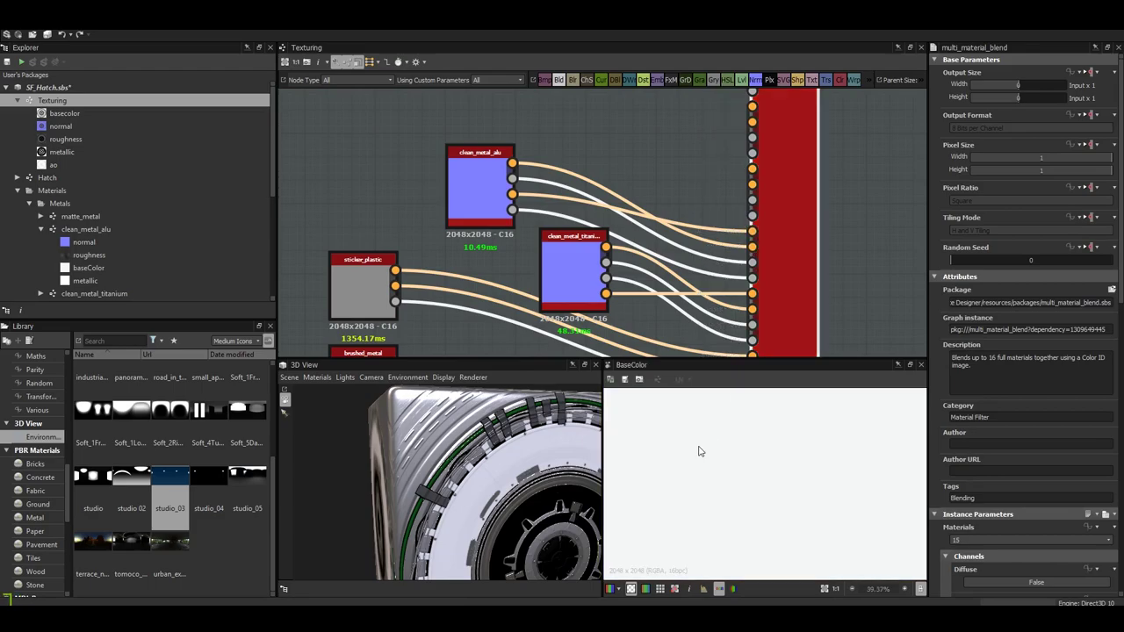
key(f)
middle_drag(622, 215, 579, 224)
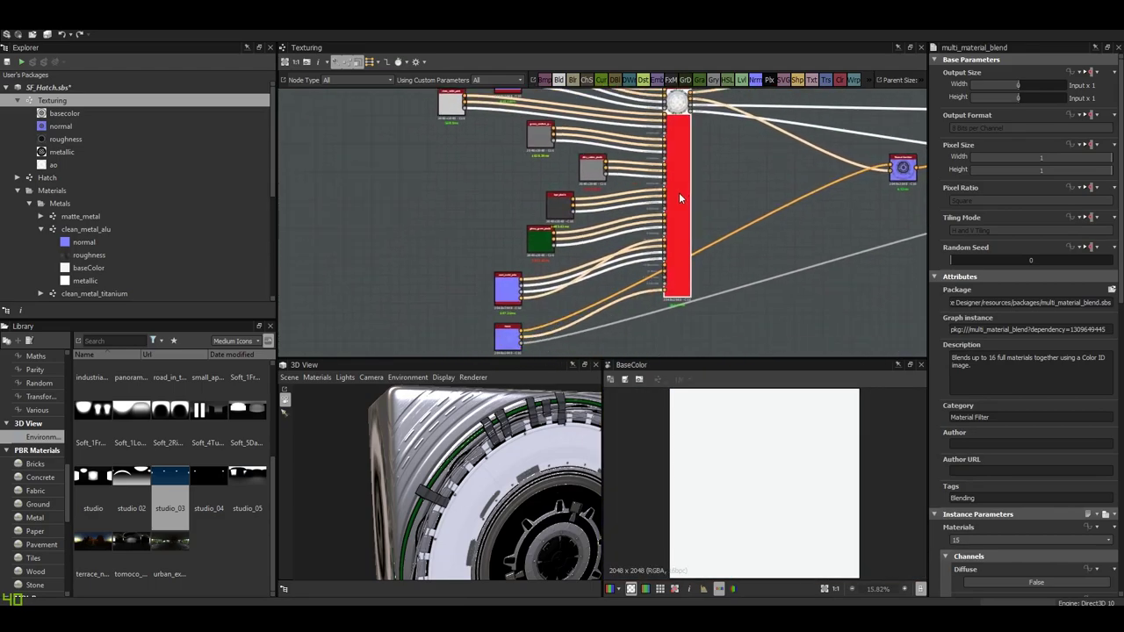
scroll(544, 230, up, 3)
click(554, 187)
key(f)
scroll(764, 483, up, 3)
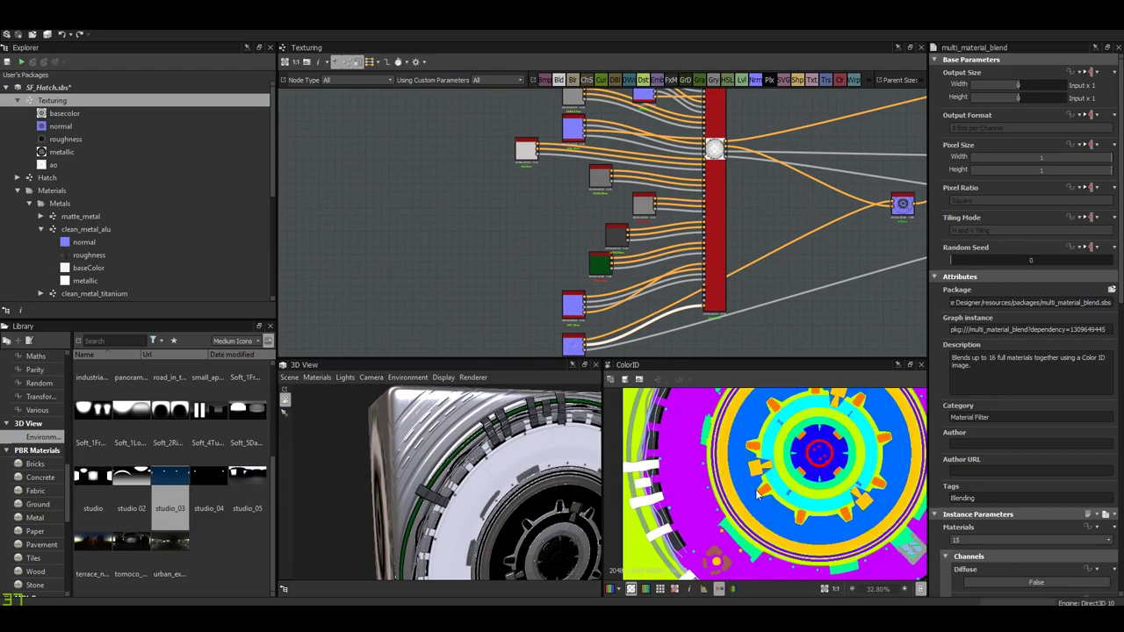
scroll(764, 479, up, 3)
scroll(766, 470, up, 2)
scroll(767, 470, up, 2)
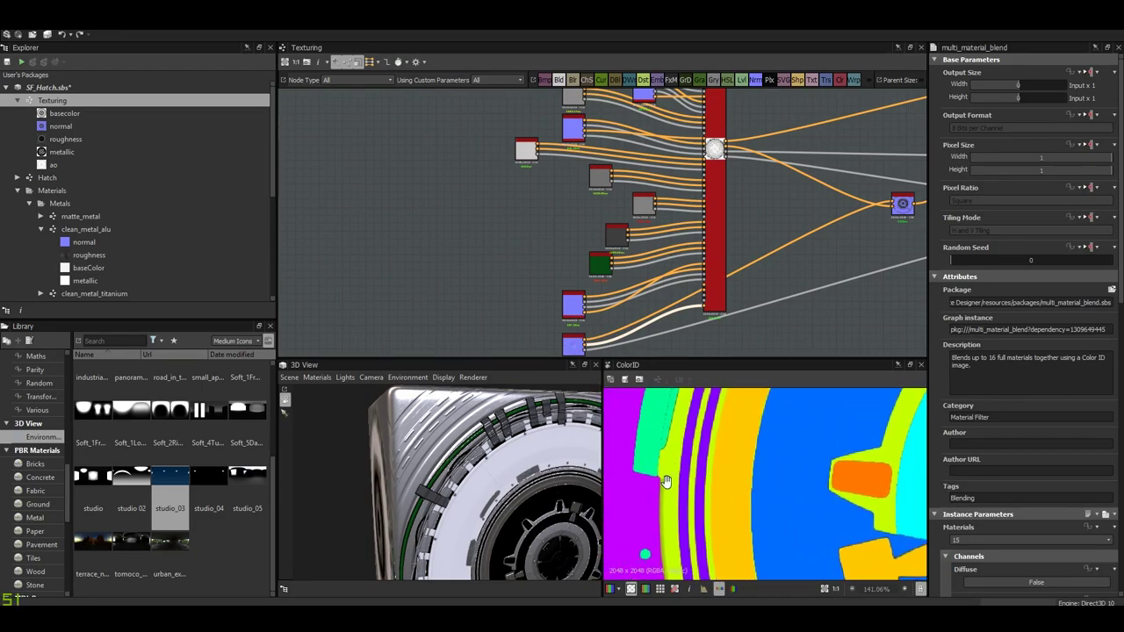
- Expand Material 11's colour, fuzziness and padding settings in the blend parameters
middle_drag(767, 470, 720, 492)
scroll(743, 471, up, 2)
scroll(729, 233, up, 2)
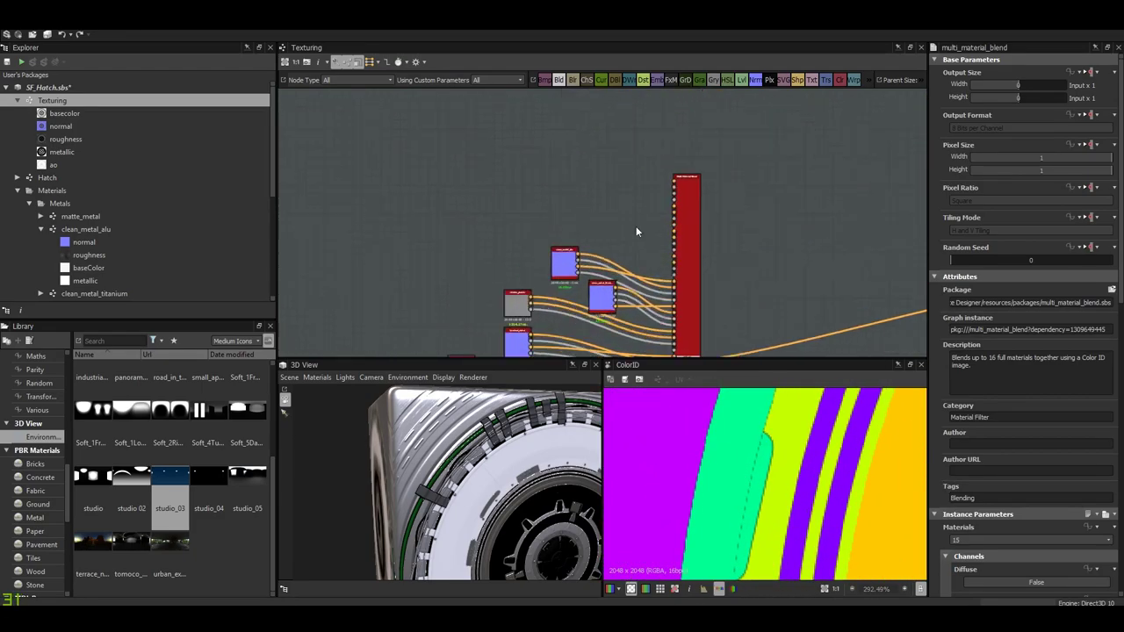
scroll(720, 230, up, 2)
scroll(667, 231, up, 3)
scroll(648, 230, up, 2)
scroll(1009, 528, down, 5)
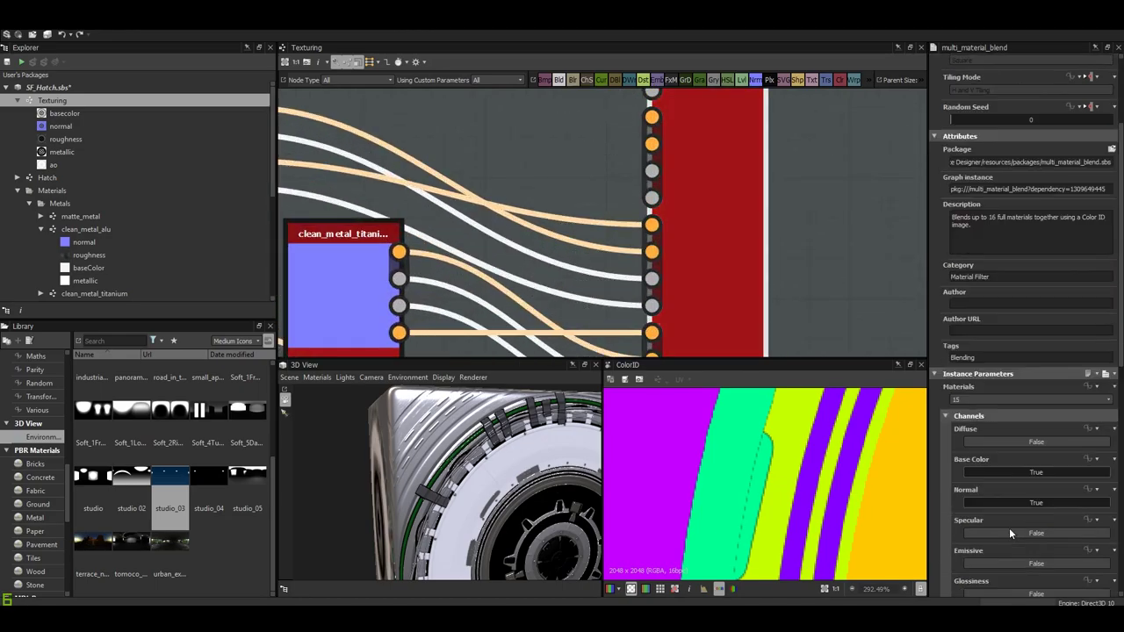
scroll(1009, 528, down, 5)
click(1009, 528)
scroll(947, 399, down, 3)
click(947, 397)
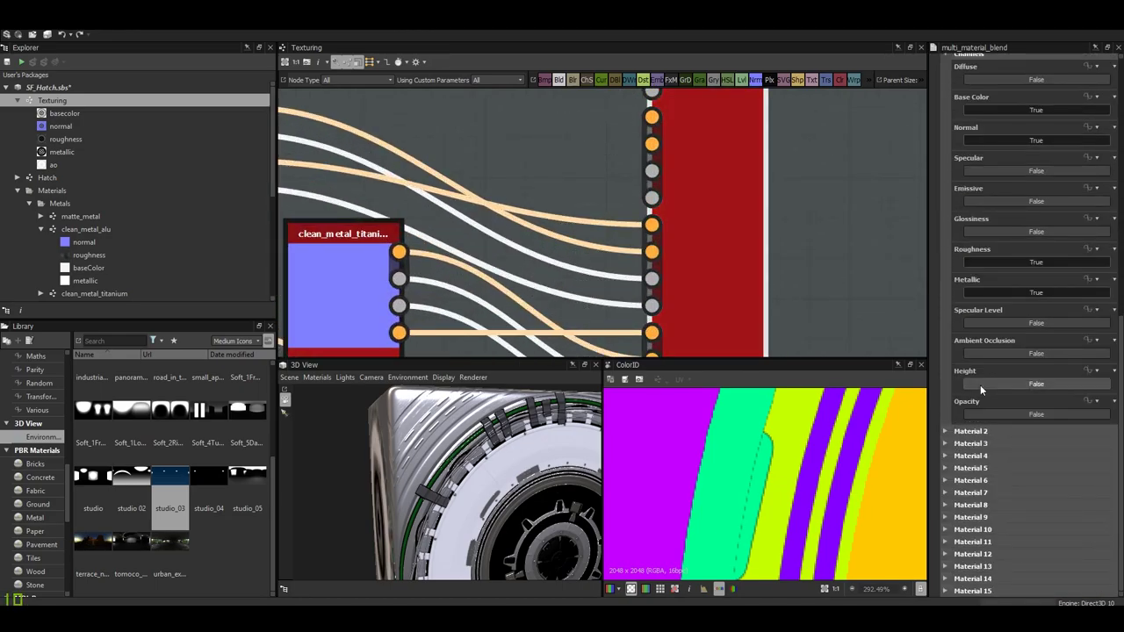
click(946, 542)
scroll(988, 553, down, 3)
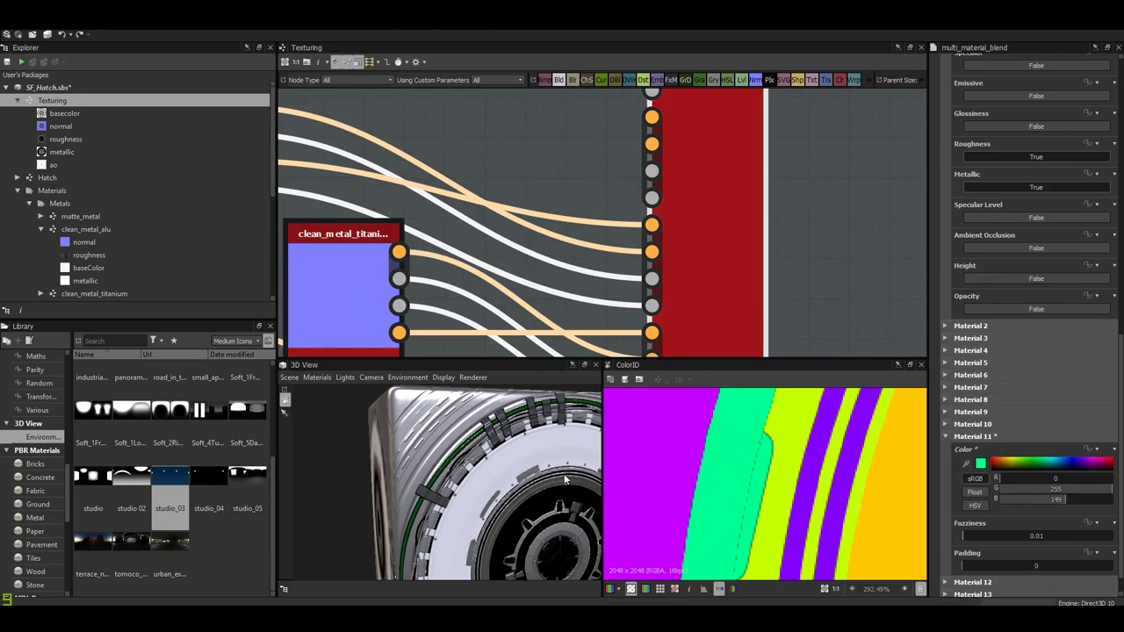
scroll(492, 483, up, 3)
- Sample the orange plate (255, 120, 0) for Material 11 and set its fuzziness to 0
mouse_move(439, 492)
alt+mouse_down()
mouse_move(501, 476)
mouse_move(439, 477)
mouse_move(453, 455)
mouse_move(469, 483)
mouse_move(527, 492)
mouse_move(511, 513)
alt+mouse_up()
scroll(412, 246, up, 2)
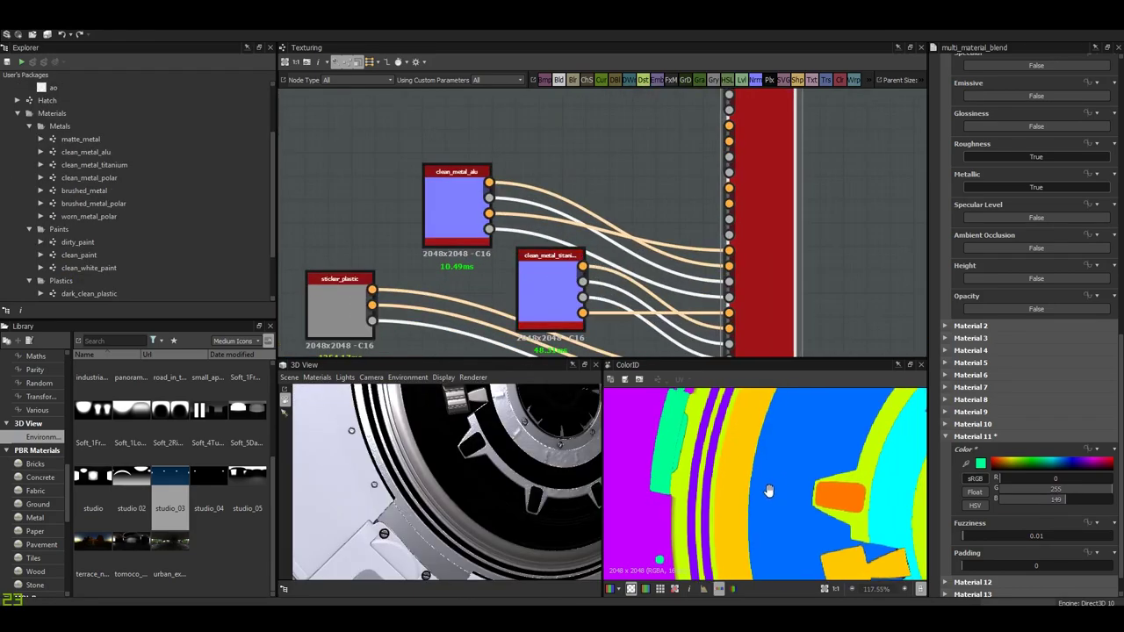
scroll(764, 483, up, 3)
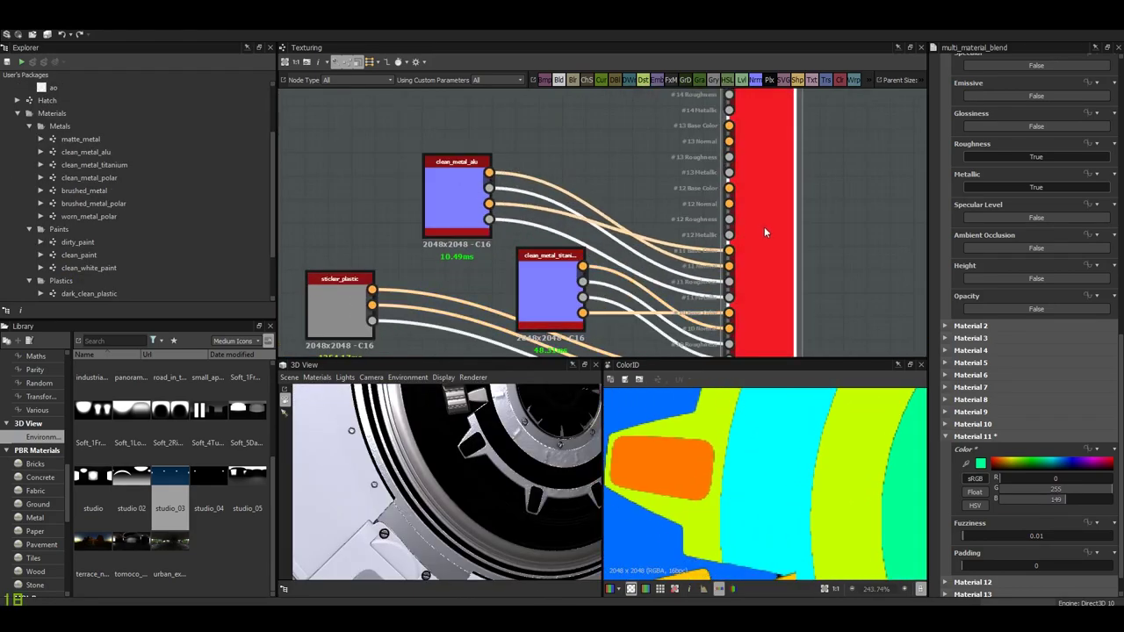
scroll(975, 461, down, 1)
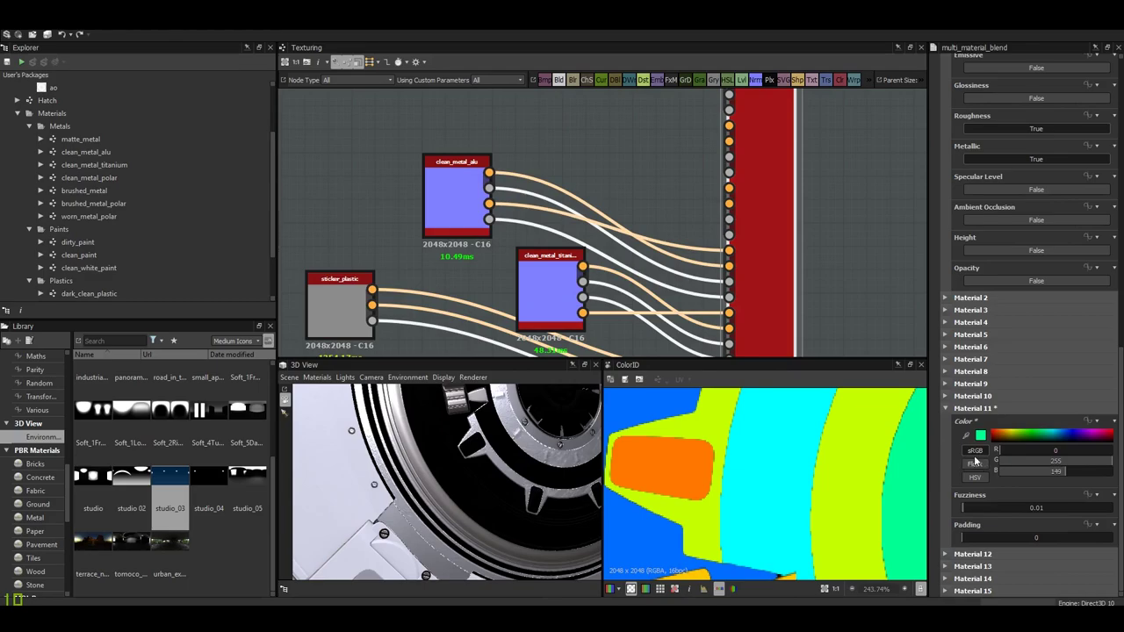
click(673, 464)
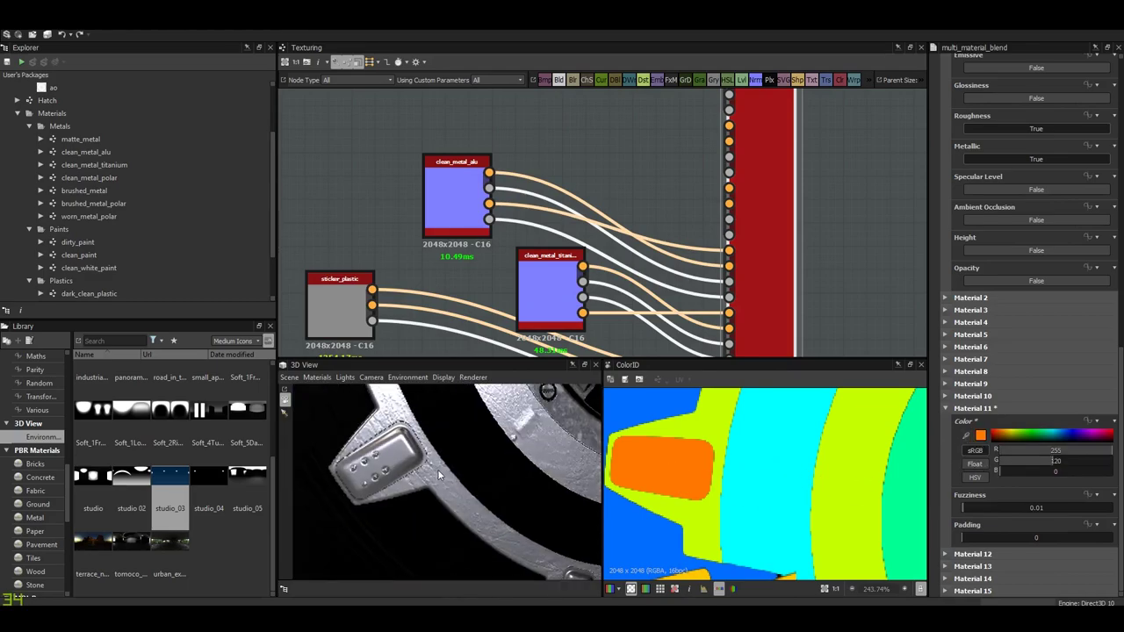
mouse_move(421, 449)
alt+mouse_down()
mouse_move(437, 469)
mouse_move(442, 461)
mouse_move(432, 505)
alt+mouse_up()
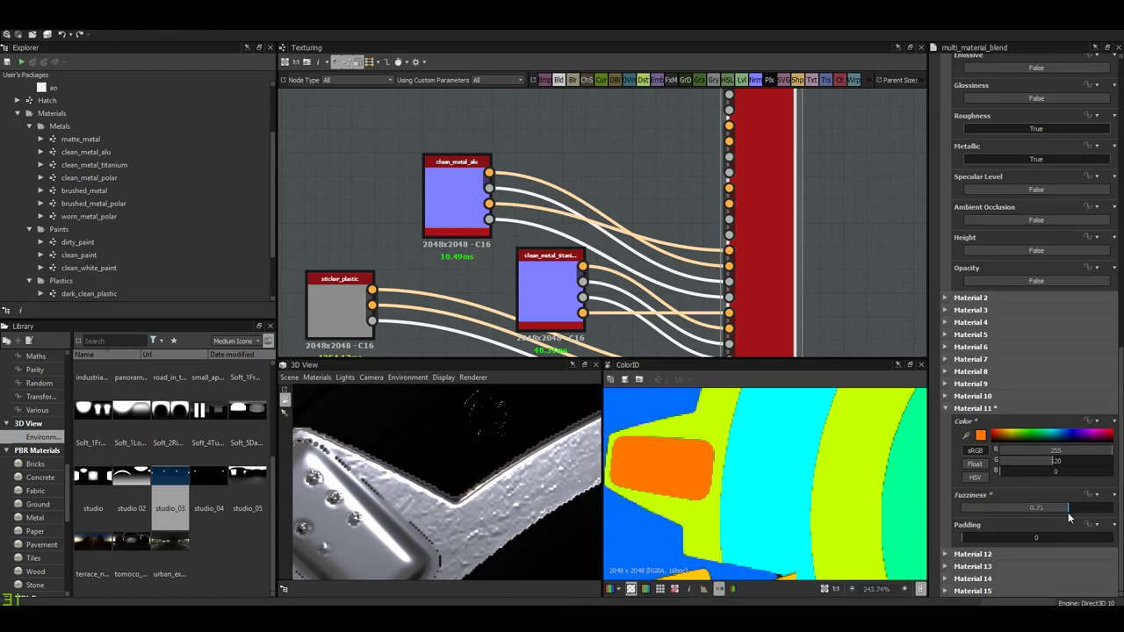
drag(1068, 513, 1103, 518)
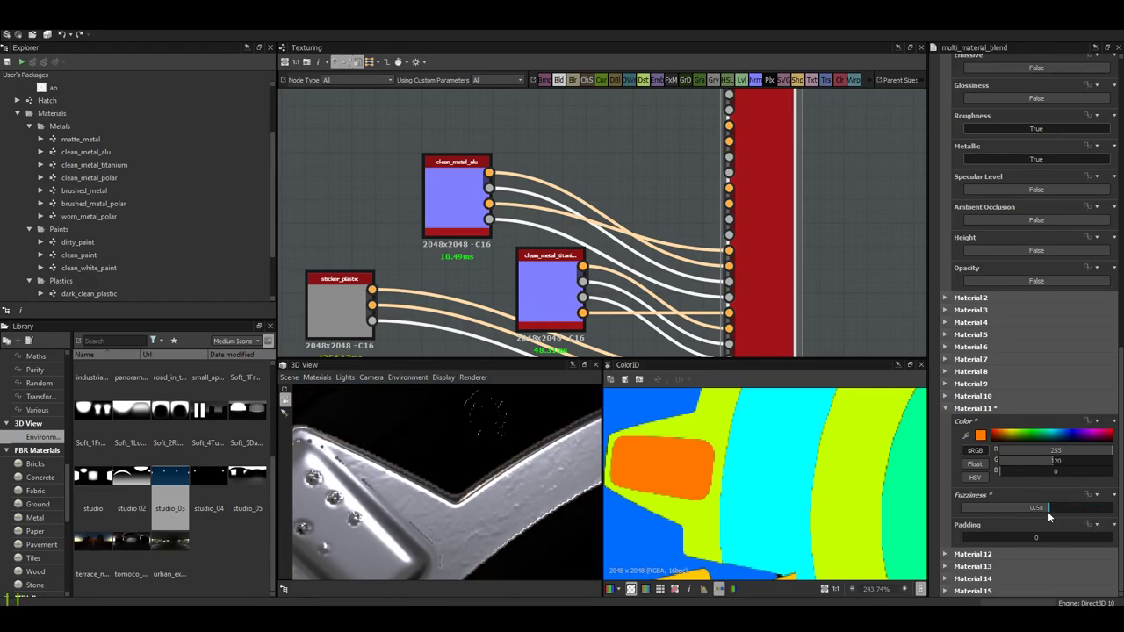
drag(1047, 511, 947, 505)
mouse_move(488, 511)
alt+mouse_down()
mouse_move(440, 513)
mouse_move(495, 447)
mouse_move(548, 510)
alt+mouse_up()
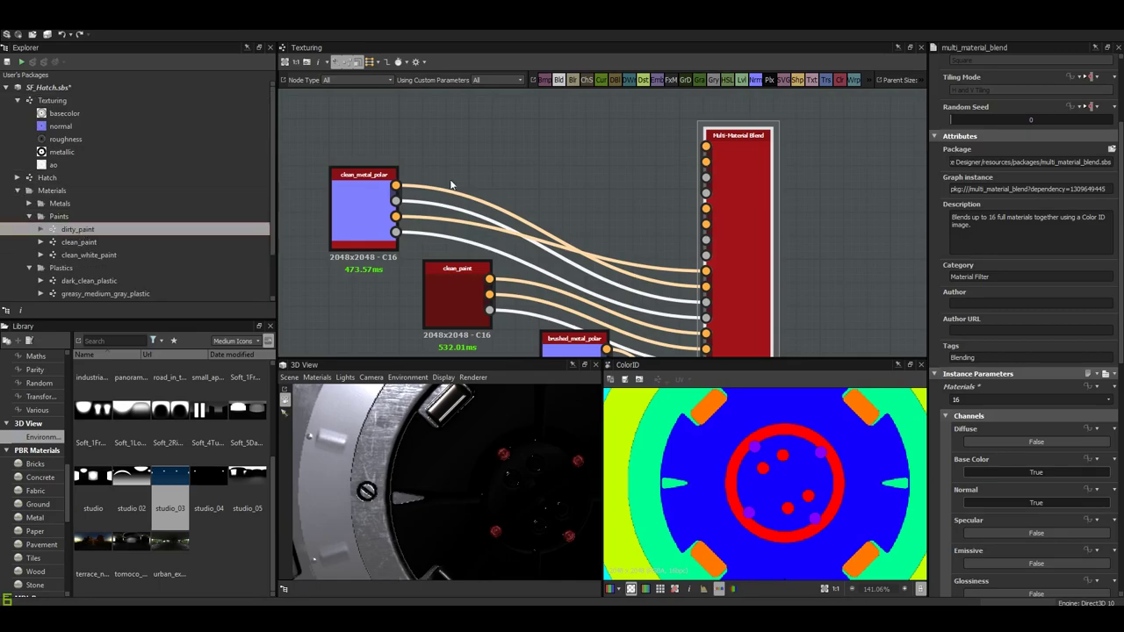
- Place the dirty_paint material and wire its outputs into the blend inputs
drag(450, 185, 483, 160)
drag(434, 131, 631, 216)
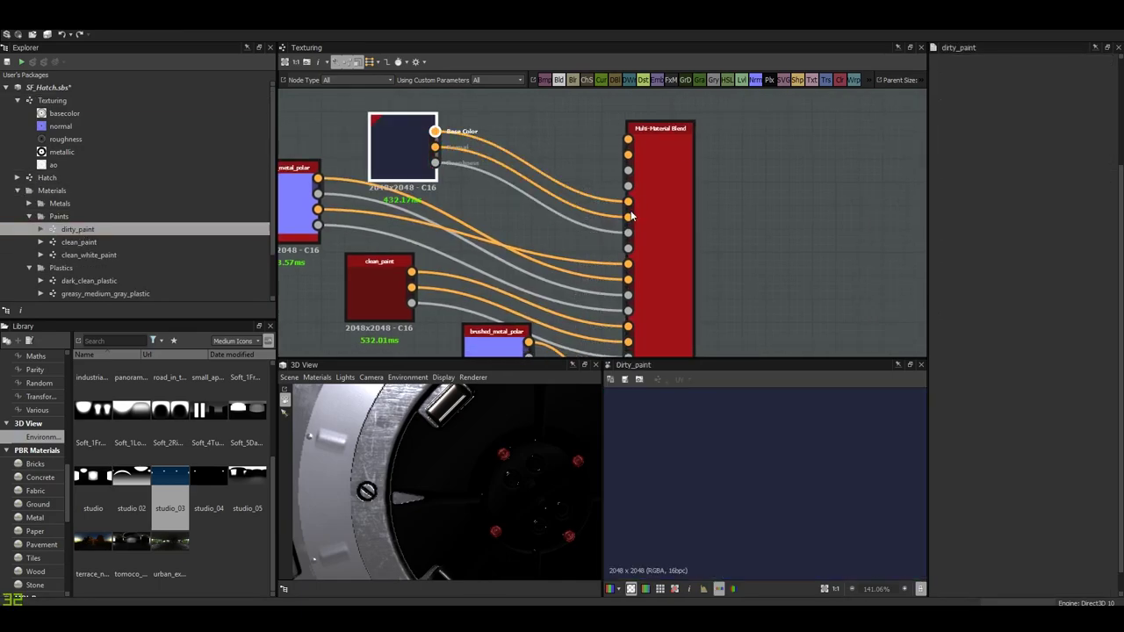
drag(422, 144, 443, 170)
scroll(443, 169, down, 5)
scroll(470, 228, up, 5)
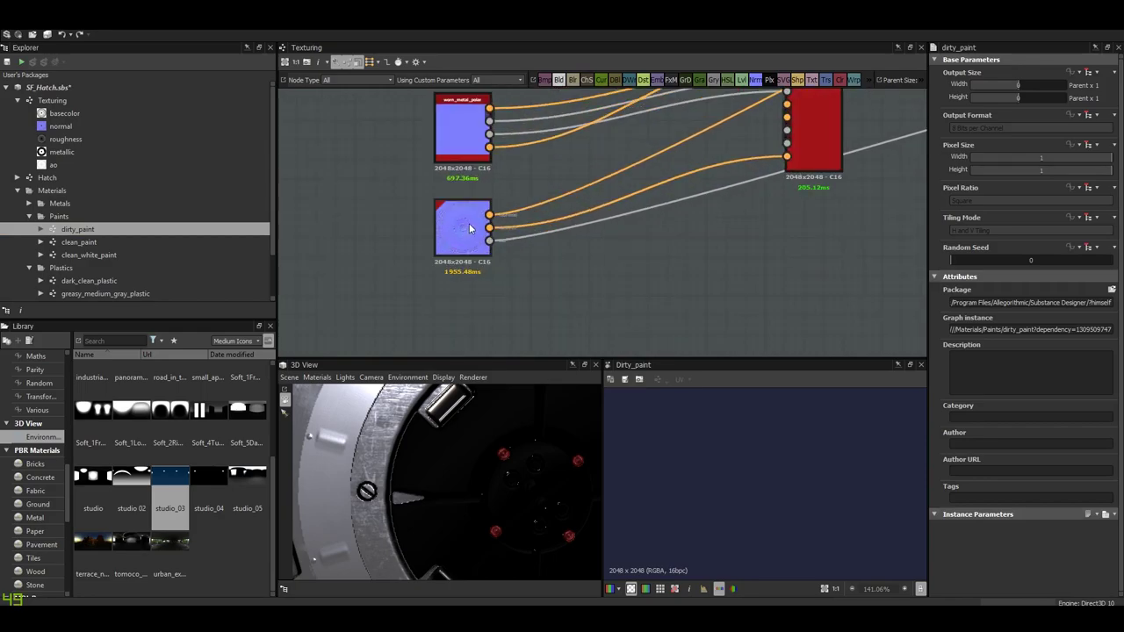
scroll(470, 228, down, 3)
scroll(699, 235, up, 3)
scroll(699, 235, up, 2)
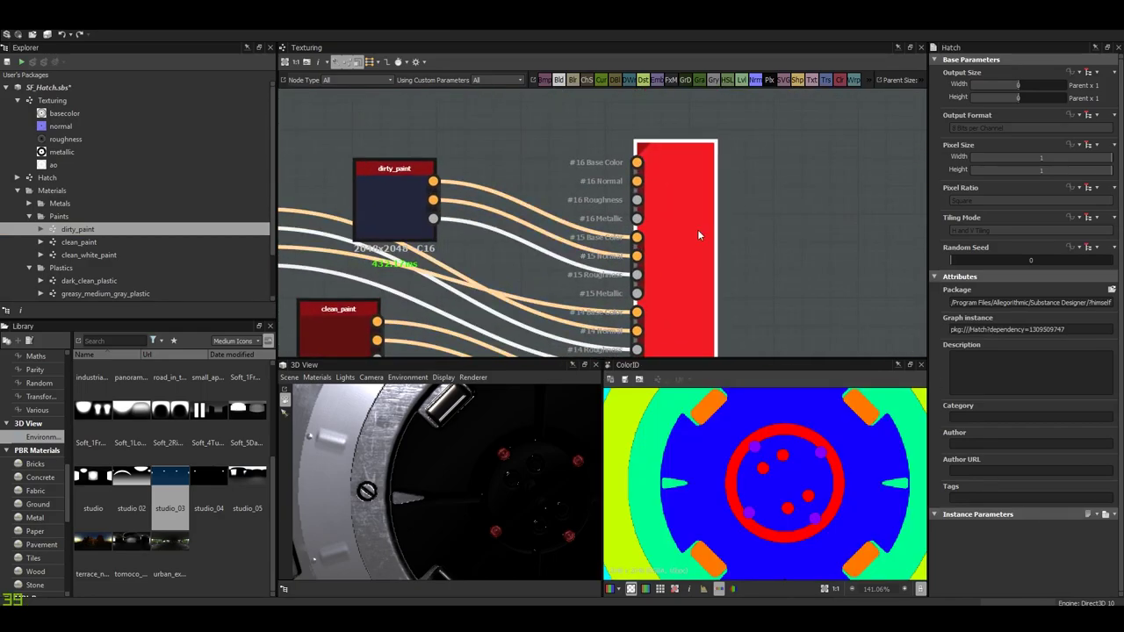
- Open the Multi-Material Blend parameters and collapse Material 12's settings
click(701, 232)
scroll(1034, 480, down, 2)
scroll(1035, 471, down, 3)
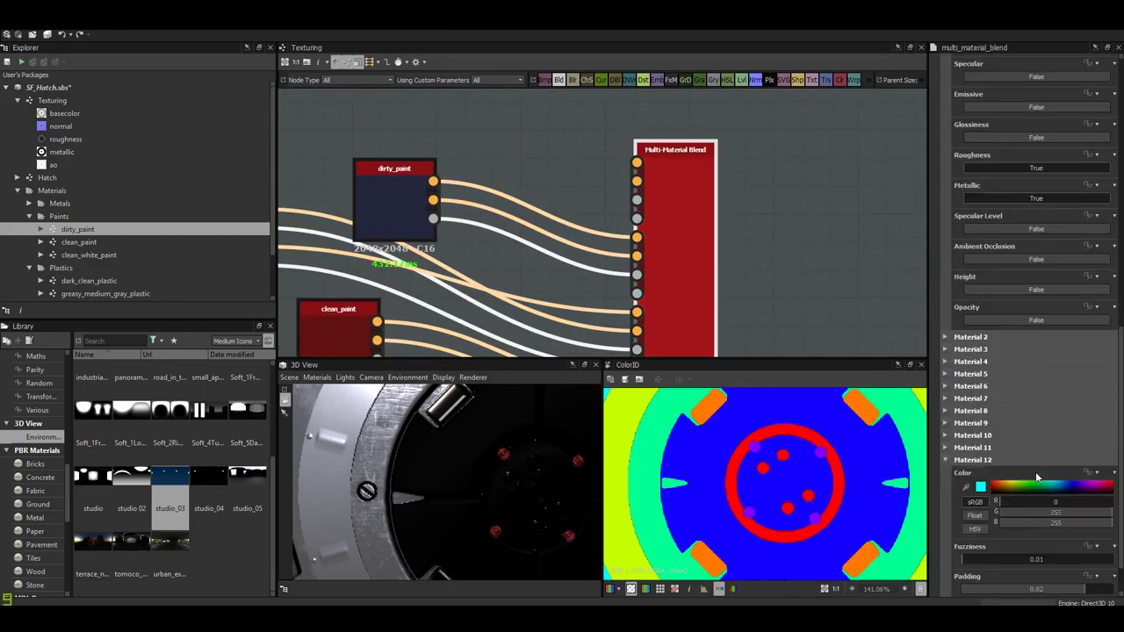
scroll(1035, 472, down, 1)
click(961, 410)
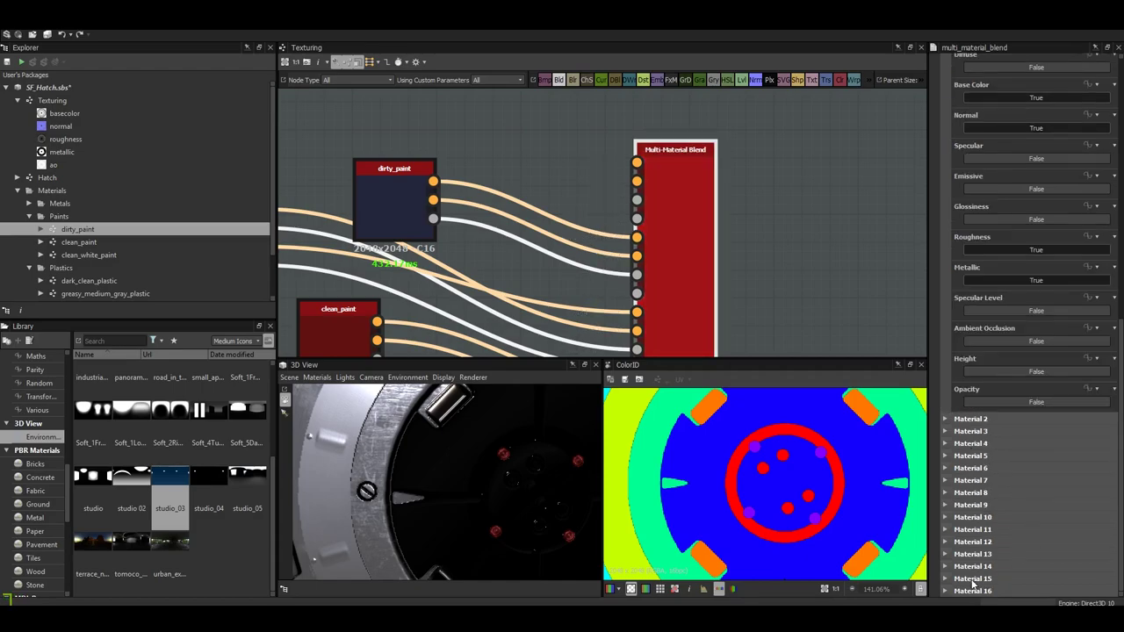
scroll(949, 578, down, 2)
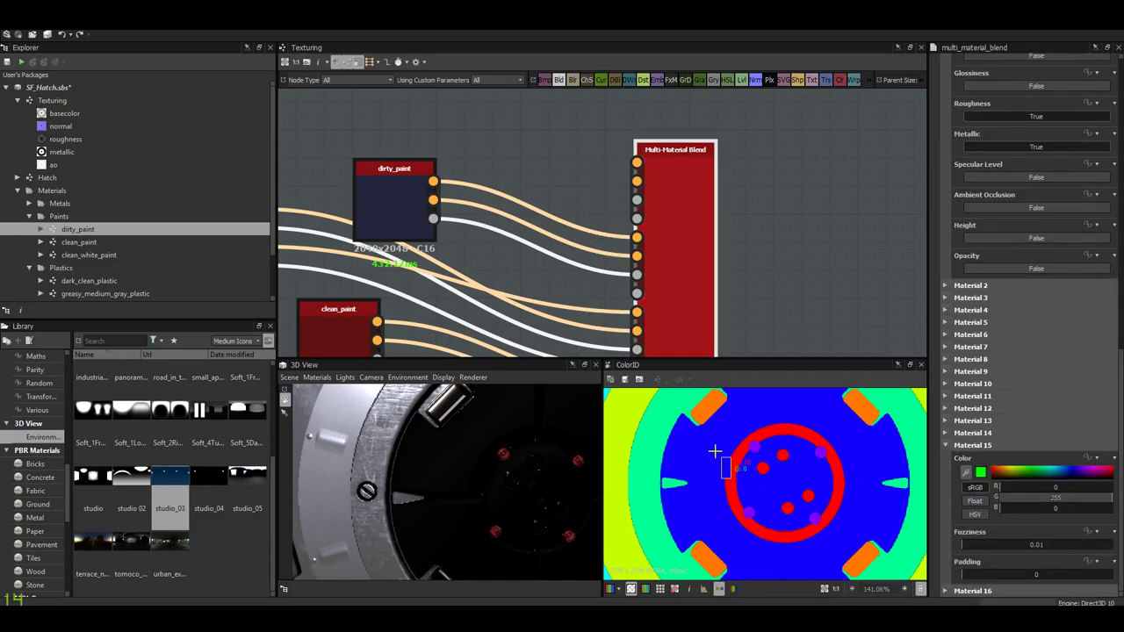
- Rotate the 3D preview for a close-up of the hatch's side
drag(527, 474, 497, 485)
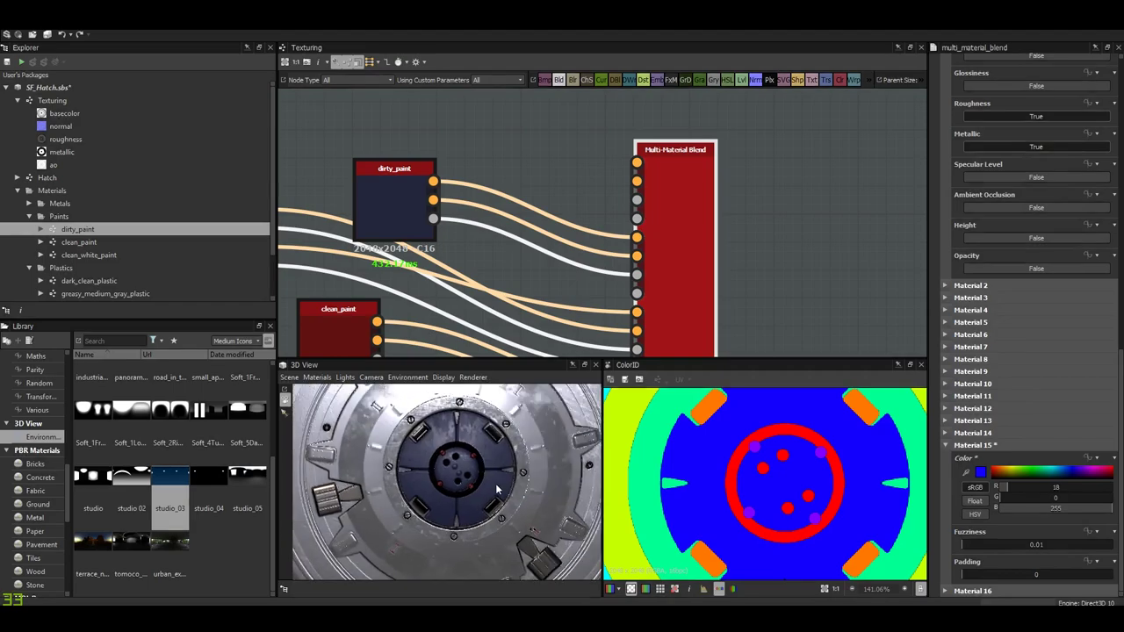
scroll(497, 485, down, 3)
scroll(527, 483, down, 3)
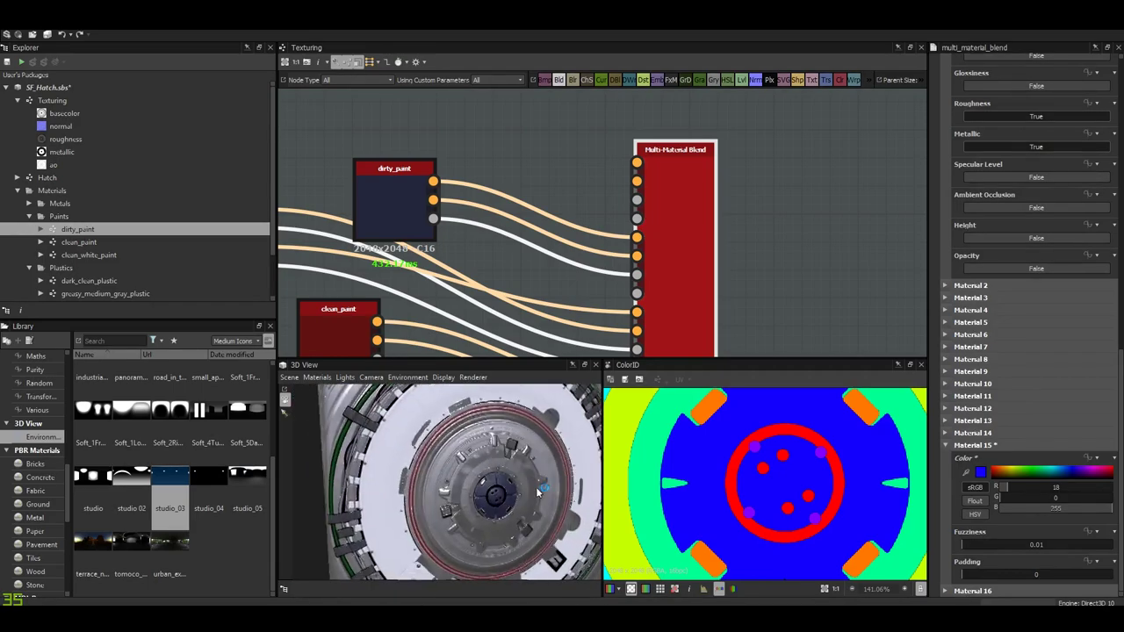
drag(540, 481, 492, 501)
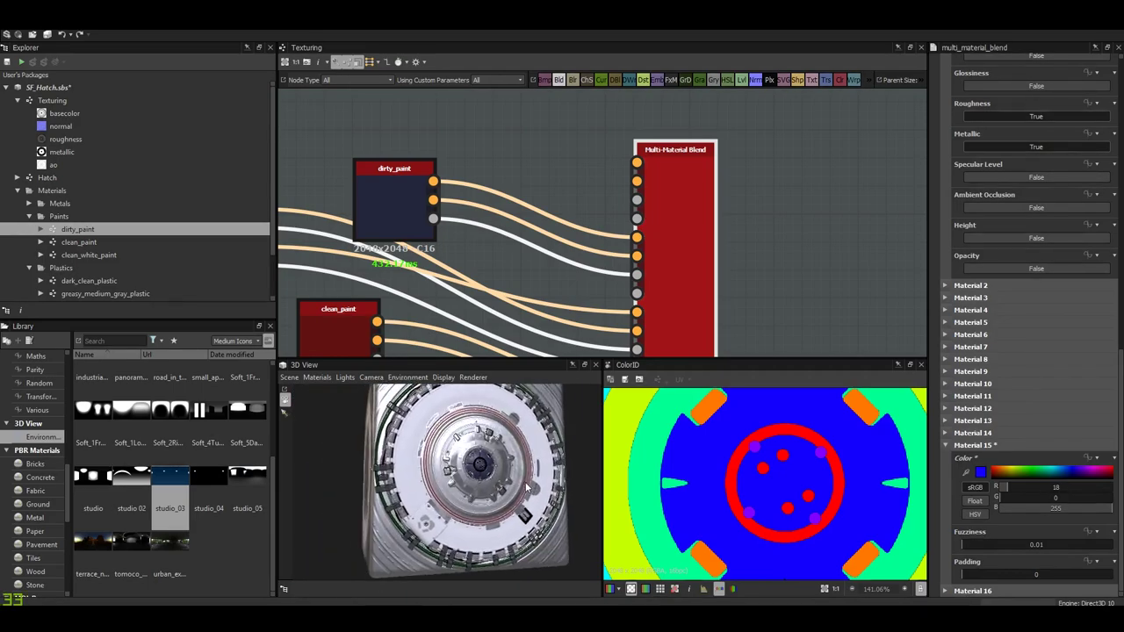
scroll(493, 500, up, 3)
scroll(493, 501, up, 3)
mouse_move(494, 501)
mouse_down()
mouse_move(436, 487)
mouse_move(448, 474)
mouse_up()
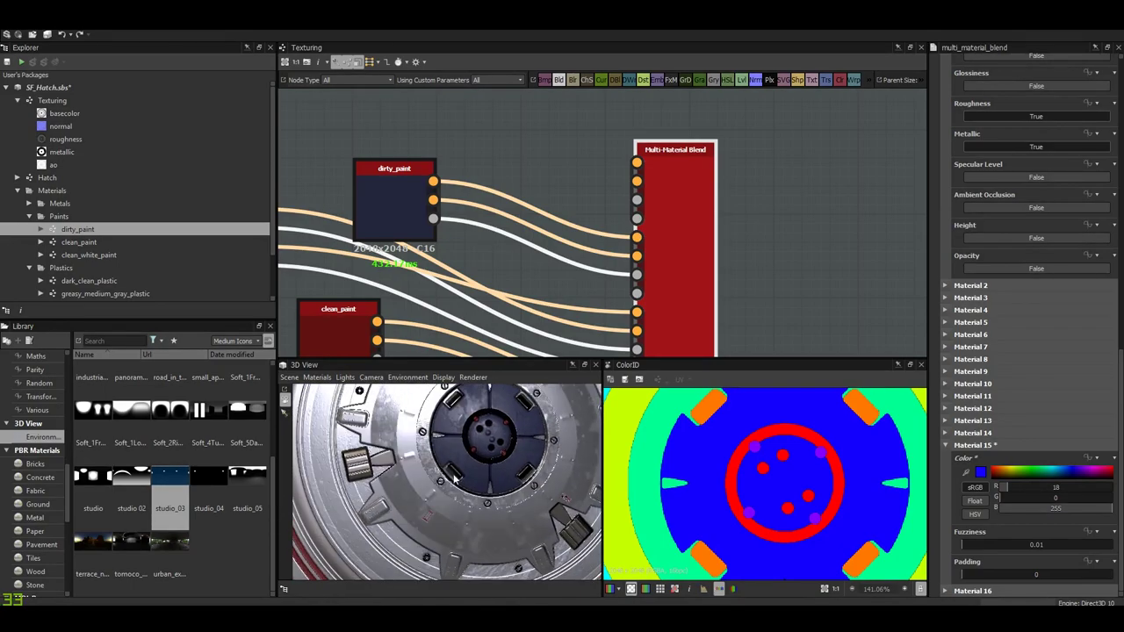
scroll(518, 220, down, 2)
scroll(605, 275, up, 2)
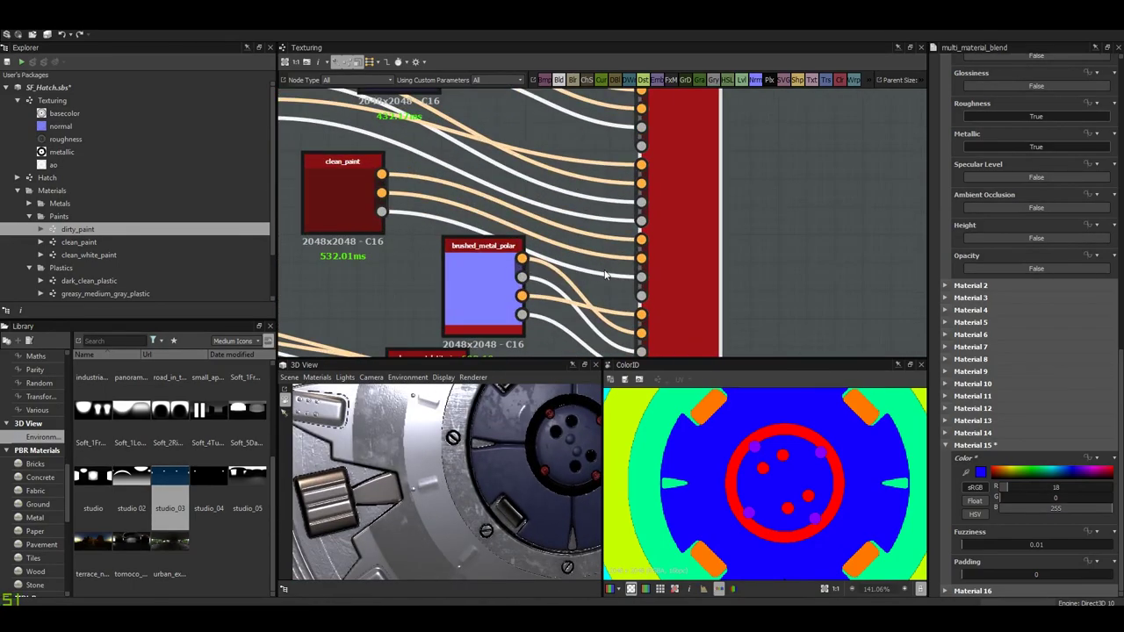
- Key Material 8 to green R0 G255 B149 with fuzziness 0.01 and padding 0.71
click(946, 446)
middle_drag(736, 475, 743, 477)
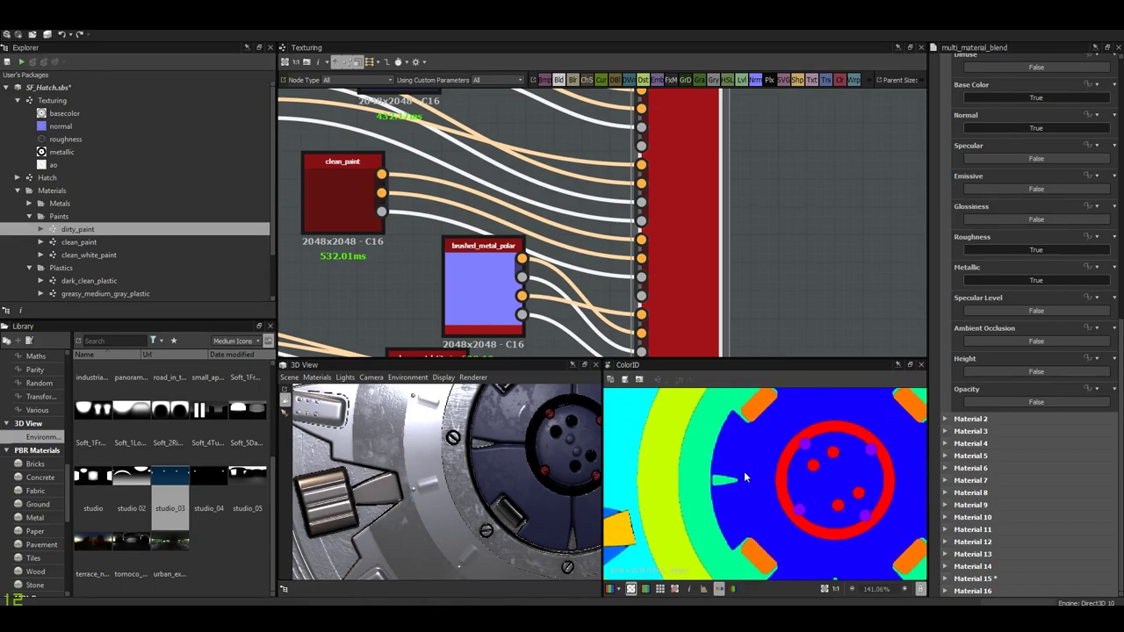
click(947, 566)
click(947, 518)
click(946, 519)
click(946, 507)
click(945, 507)
click(947, 492)
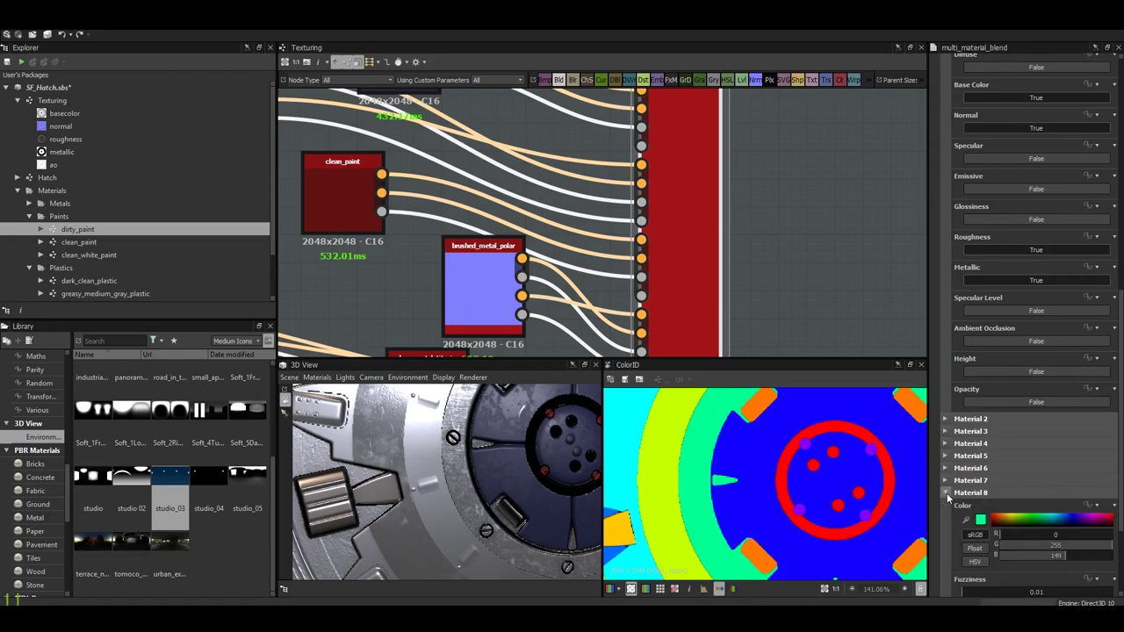
scroll(1019, 553, down, 2)
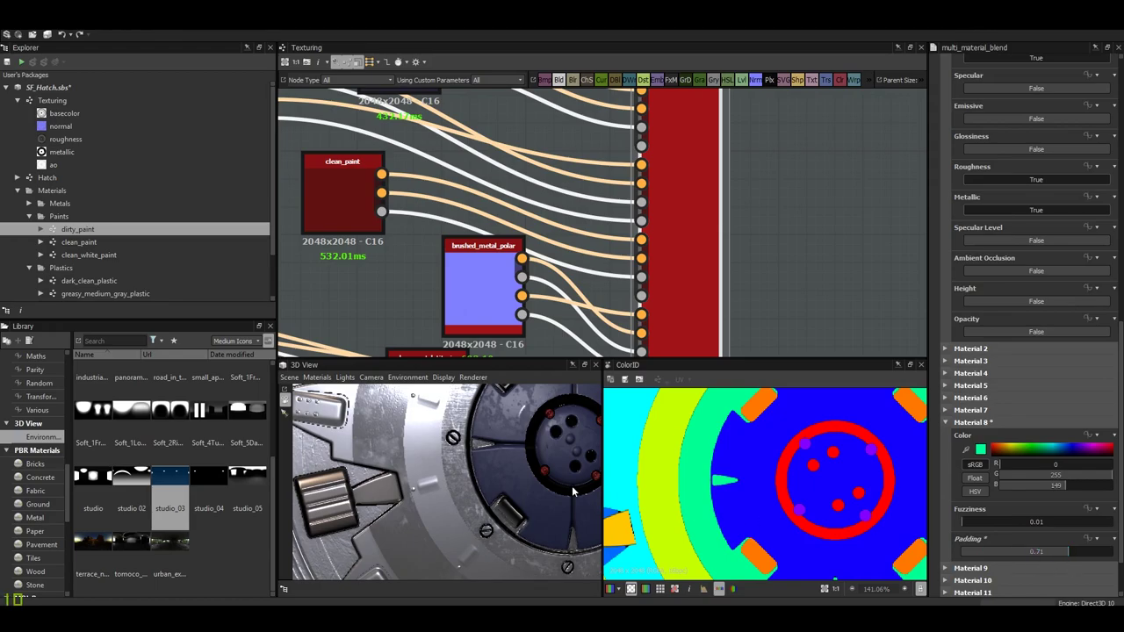
- Orbit to the hatch's centre hub to check it appears metallic
mouse_move(571, 491)
alt+mouse_down()
mouse_move(476, 471)
mouse_move(489, 452)
mouse_move(474, 466)
alt+mouse_up()
scroll(475, 470, up, 3)
scroll(456, 490, down, 3)
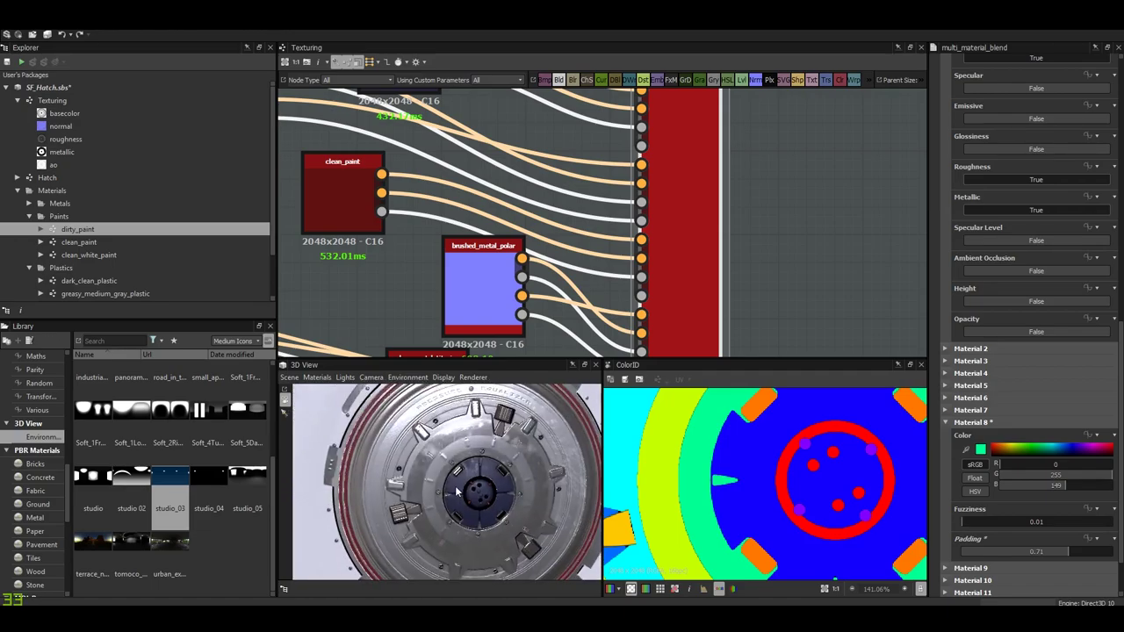
scroll(457, 490, up, 3)
scroll(453, 479, up, 3)
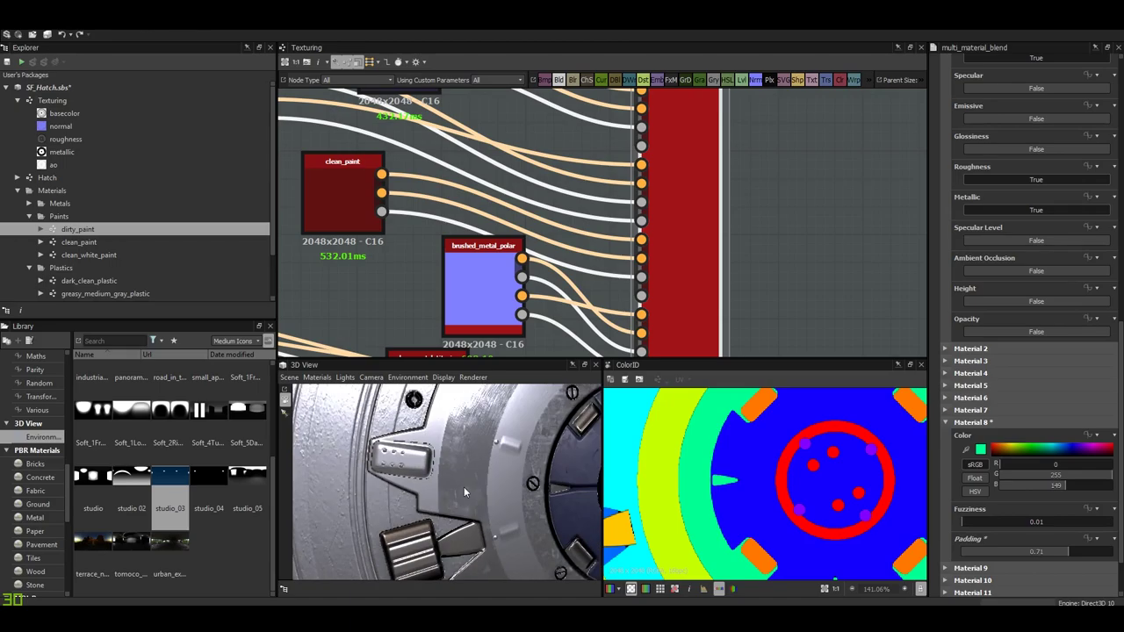
alt+drag(464, 492, 433, 466)
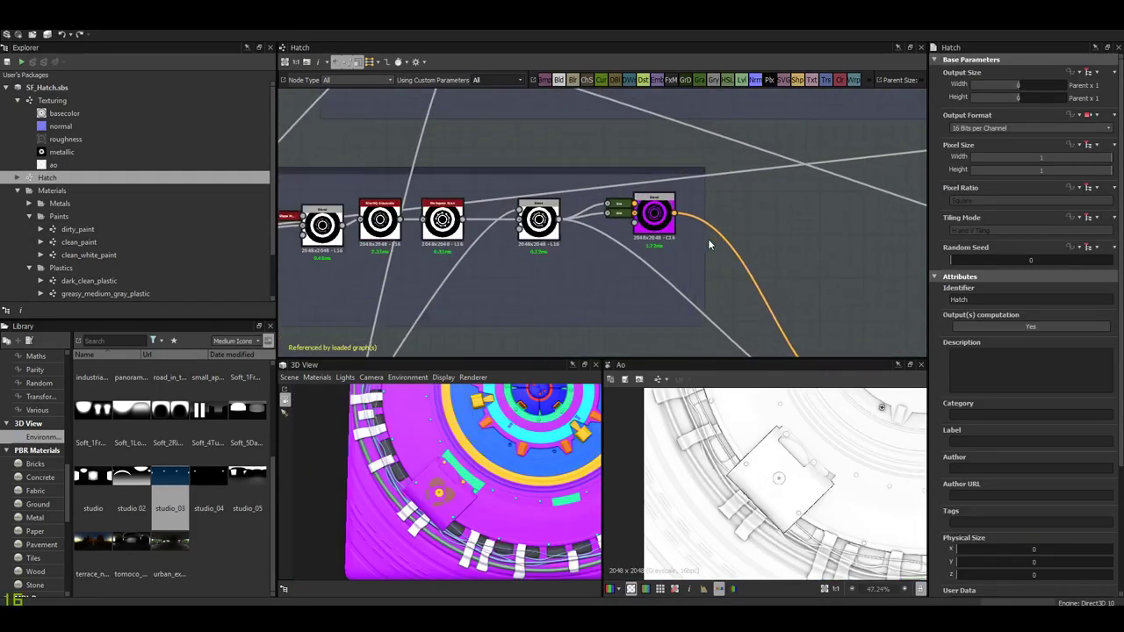
- Change the Hatch graph gradient map's magenta key to green
scroll(600, 208, up, 2)
click(600, 208)
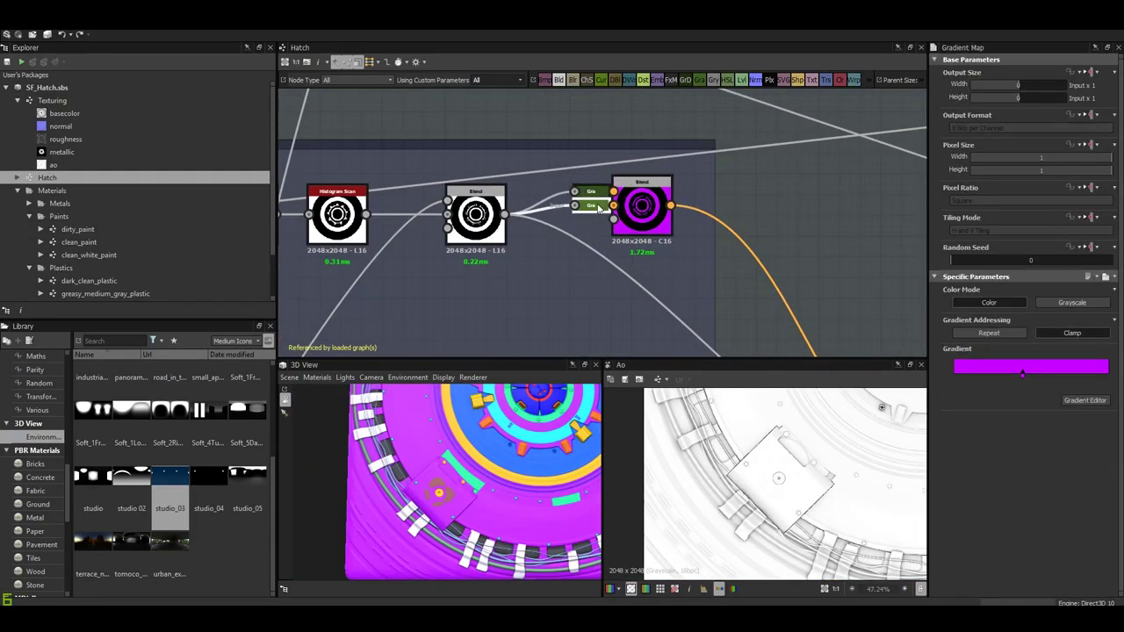
click(1086, 401)
click(594, 91)
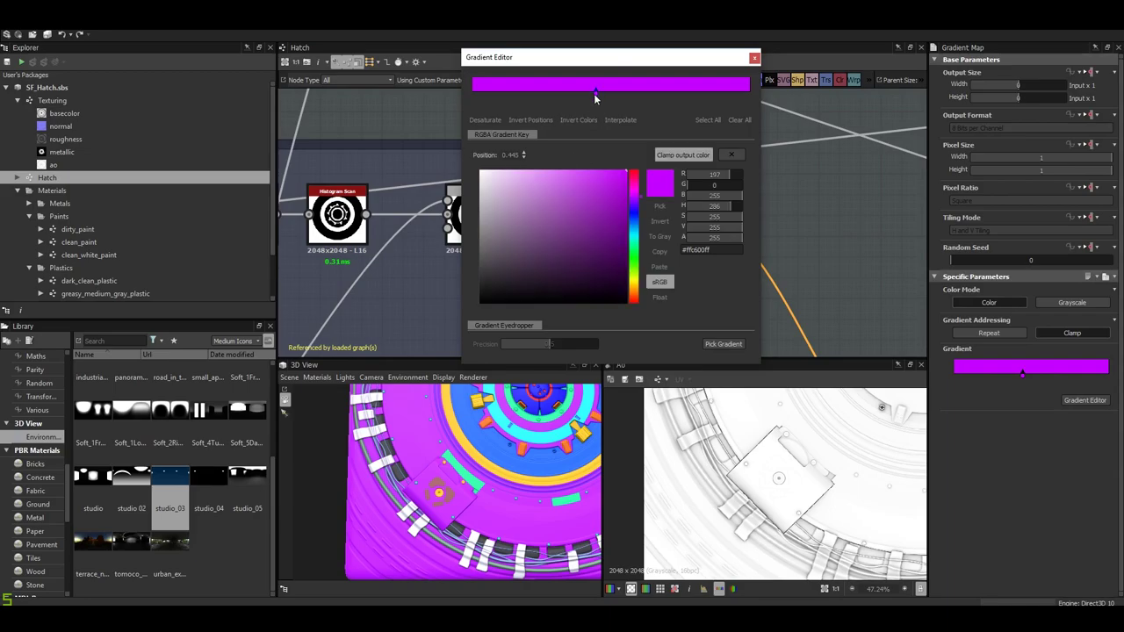
click(633, 255)
click(752, 60)
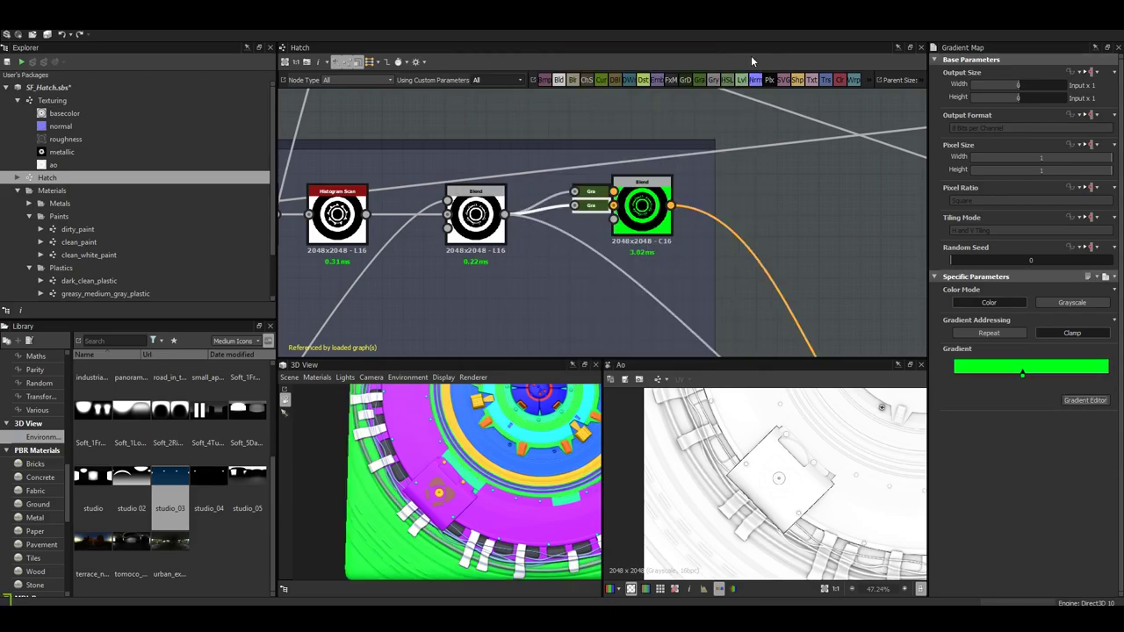
drag(494, 492, 250, 228)
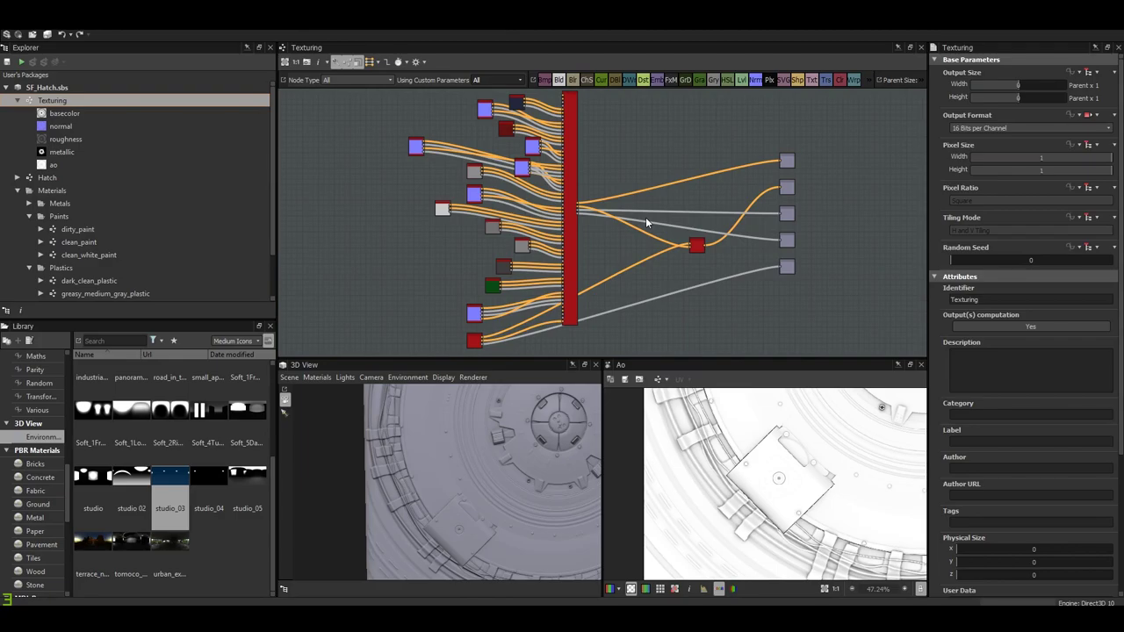
- Preview the Hatch node's ColorID map and frame the paint nodes and Multi-Material Blend in the graph
scroll(473, 347, up, 8)
double_click(515, 283)
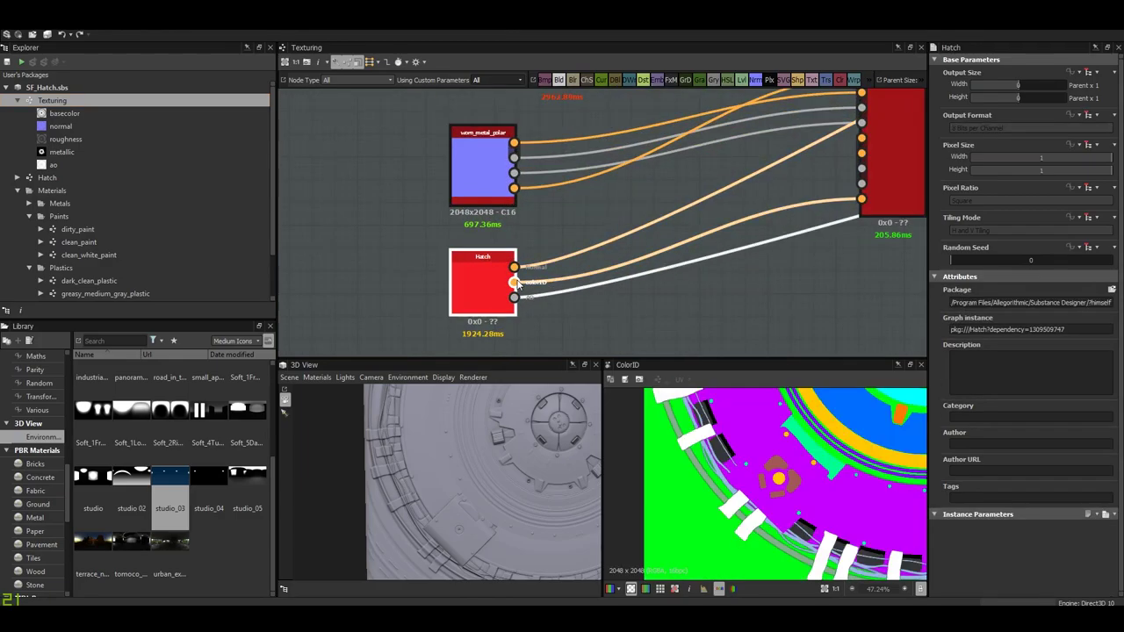
scroll(677, 476, up, 2)
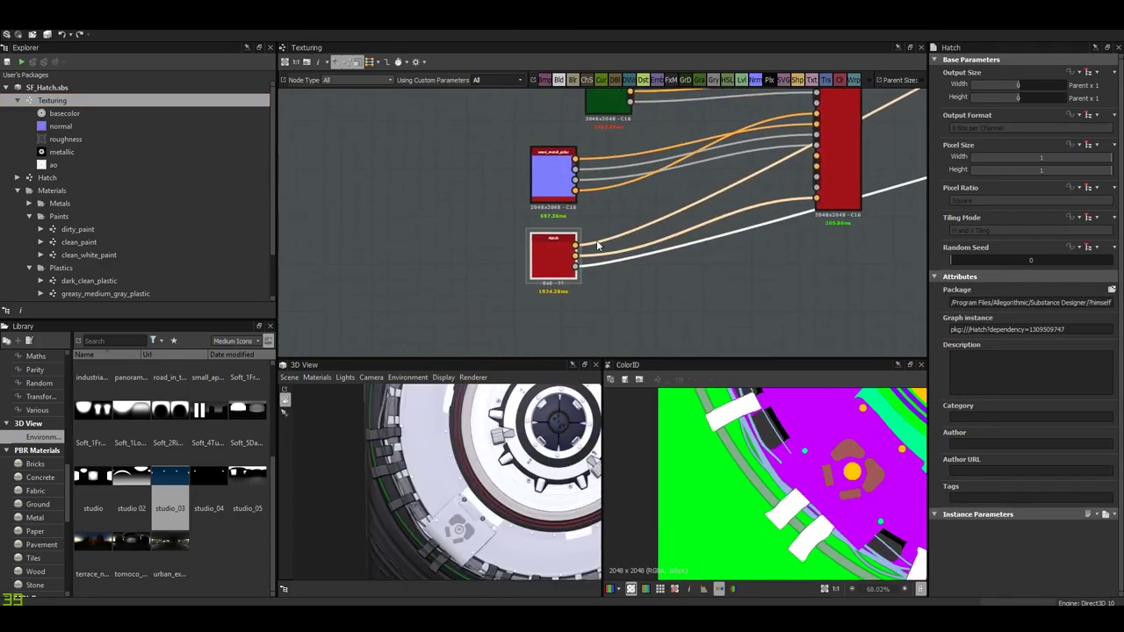
scroll(496, 218, up, 5)
scroll(526, 150, down, 4)
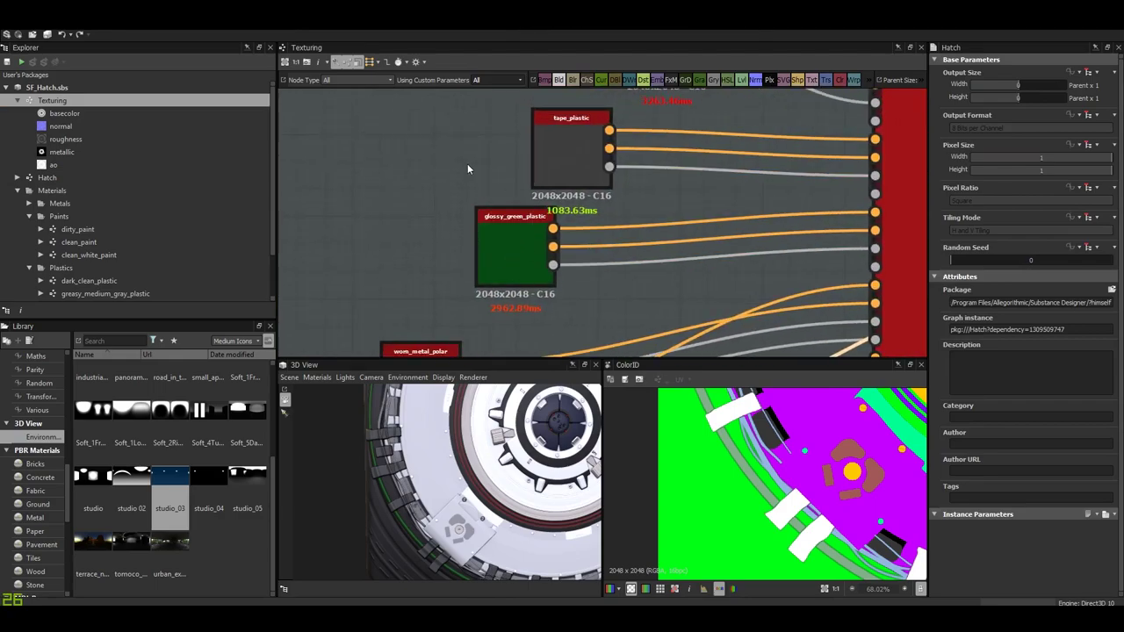
scroll(467, 164, up, 2)
scroll(414, 279, up, 2)
middle_drag(415, 279, 595, 338)
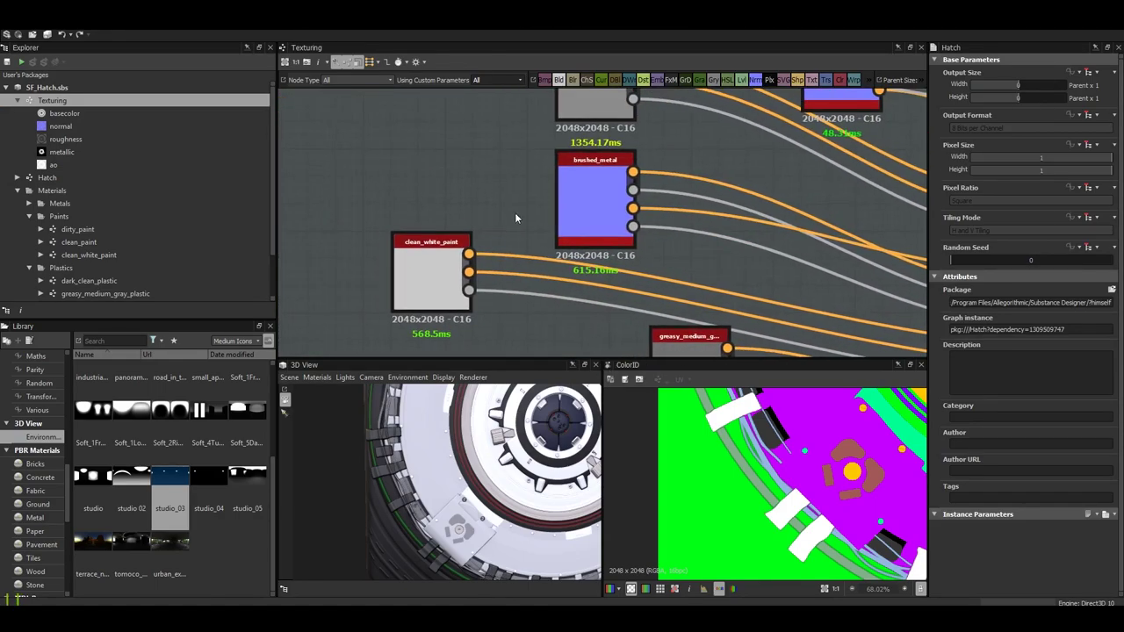
middle_drag(515, 218, 569, 357)
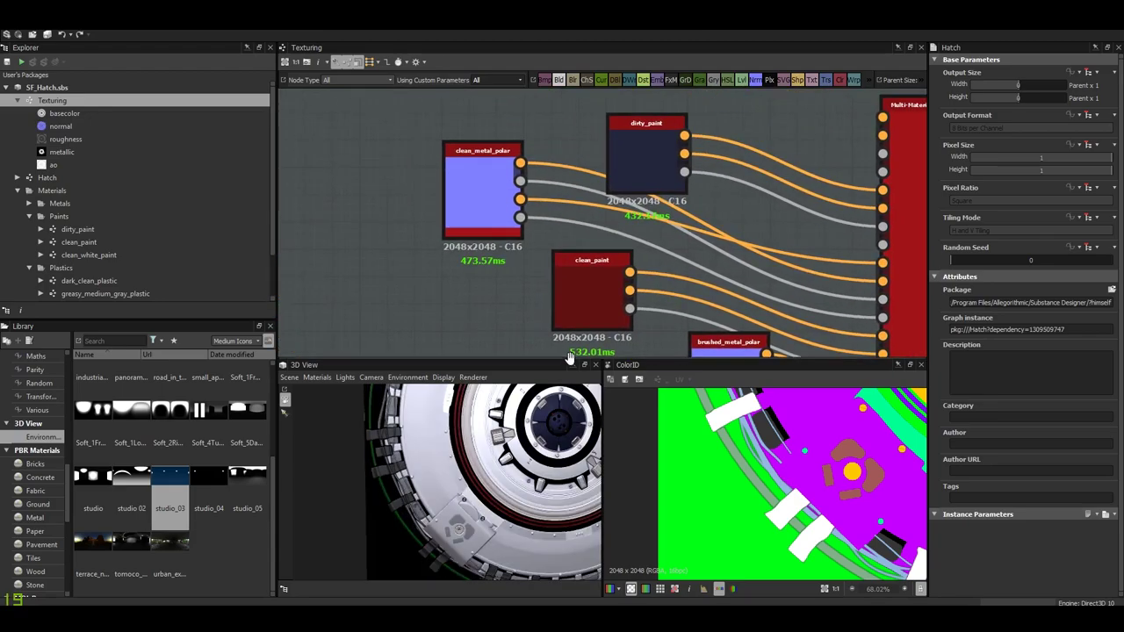
middle_drag(488, 186, 393, 176)
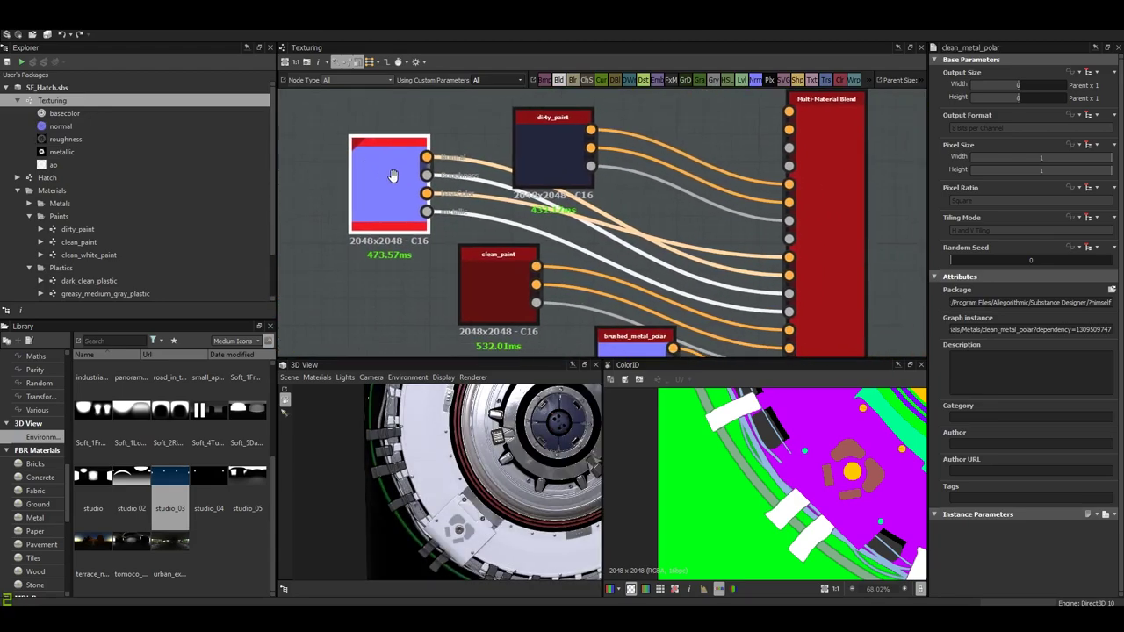
- Key Material 14 of the Multi-Material Blend to green R0 G255 B22 and check the 3D preview
click(822, 285)
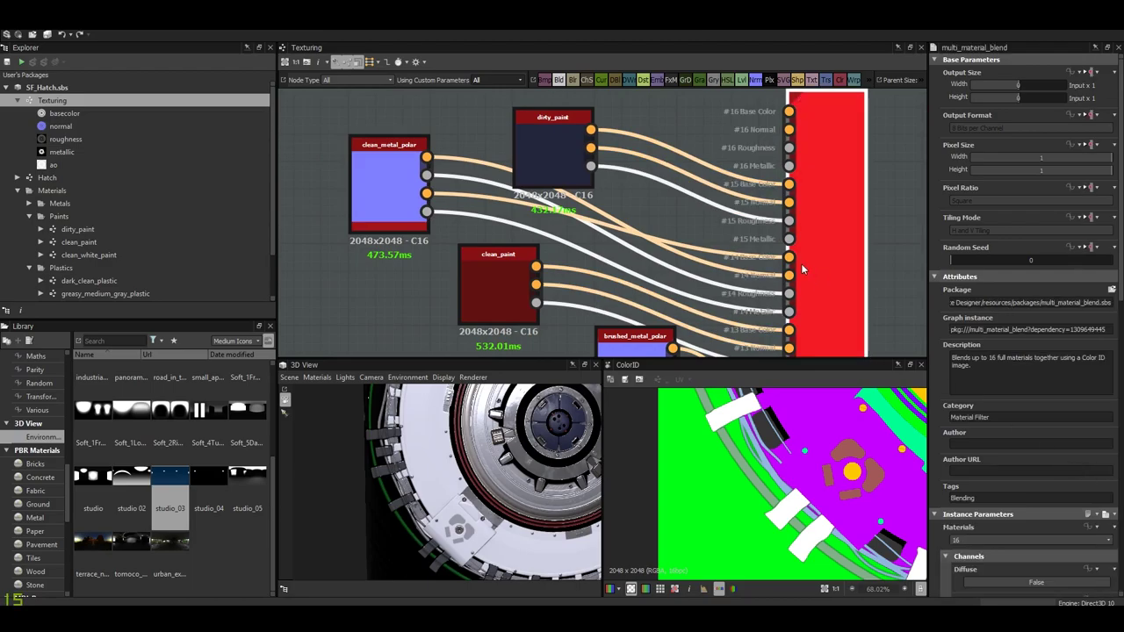
scroll(1029, 458, down, 10)
click(945, 411)
scroll(945, 357, down, 2)
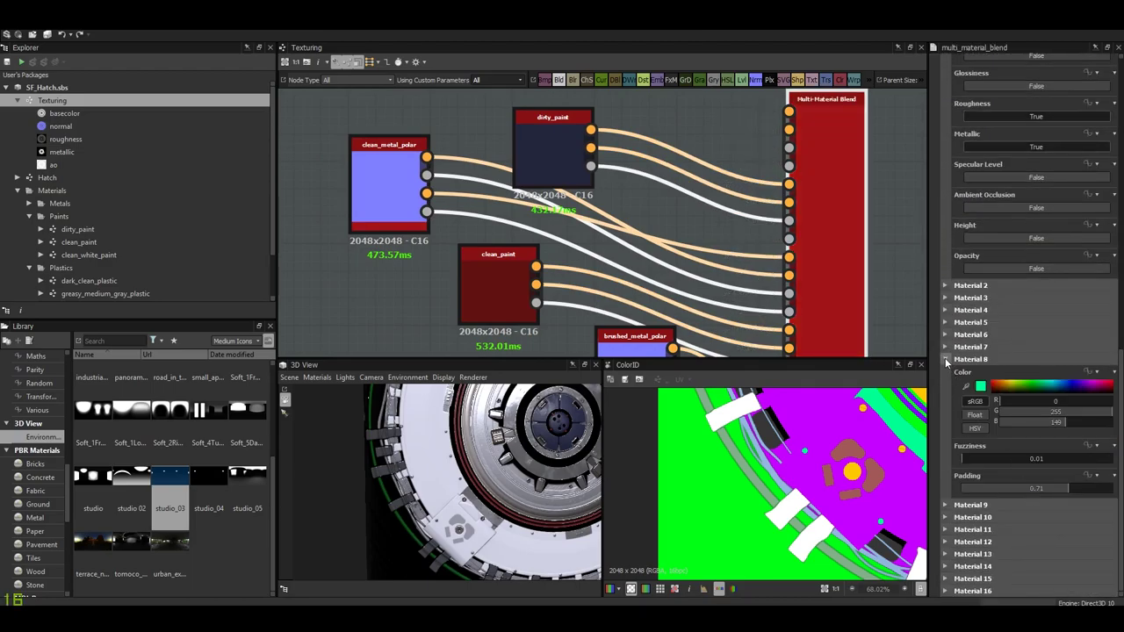
click(945, 359)
click(945, 566)
scroll(979, 513, down, 2)
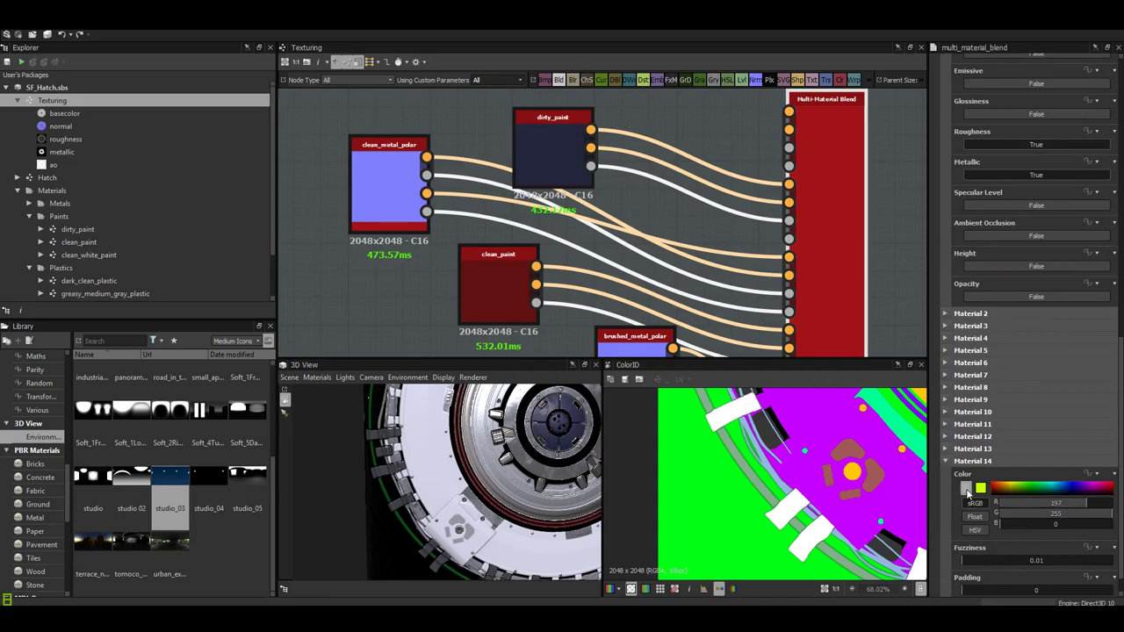
click(718, 514)
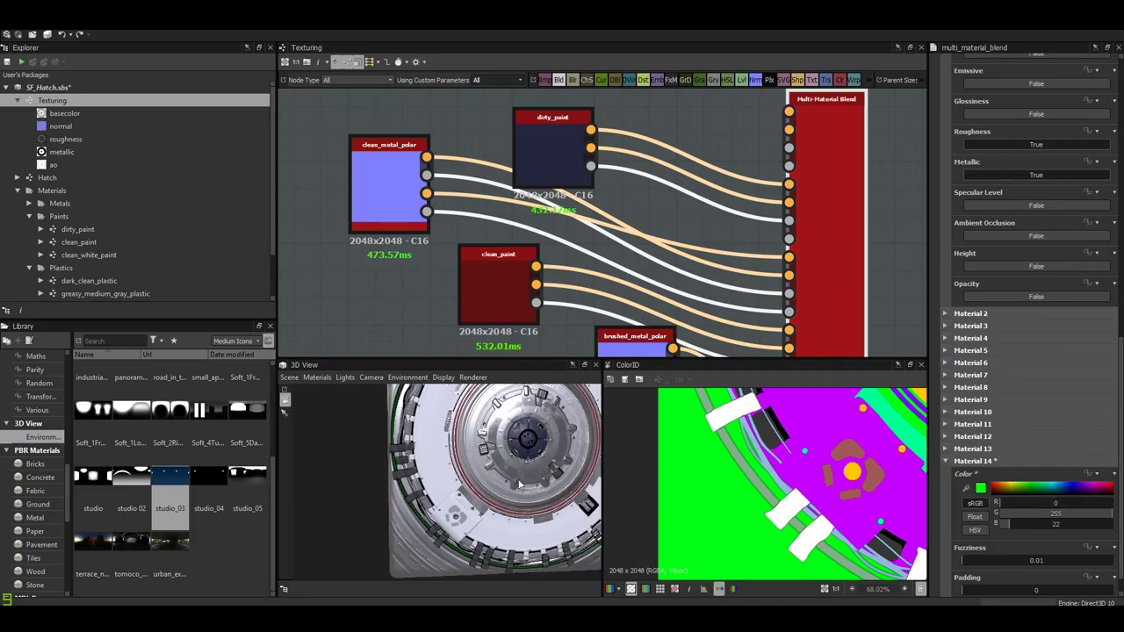
mouse_move(527, 448)
mouse_down()
mouse_move(556, 474)
mouse_move(474, 459)
mouse_move(463, 478)
mouse_move(512, 544)
mouse_move(530, 502)
mouse_move(498, 543)
mouse_move(514, 533)
mouse_up()
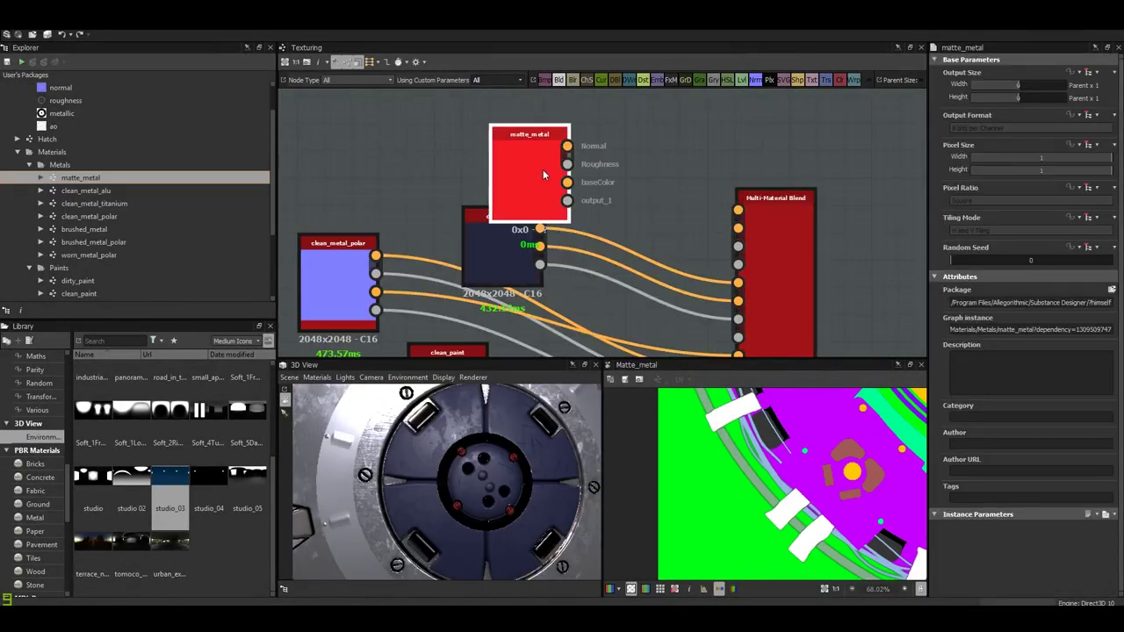
- Reposition the matte_metal node, wire its outputs into the Multi-Material Blend, and preview a ColorID map
mouse_move(542, 168)
mouse_down()
mouse_move(523, 144)
mouse_move(580, 242)
mouse_move(600, 250)
mouse_up()
middle_drag(572, 201, 518, 257)
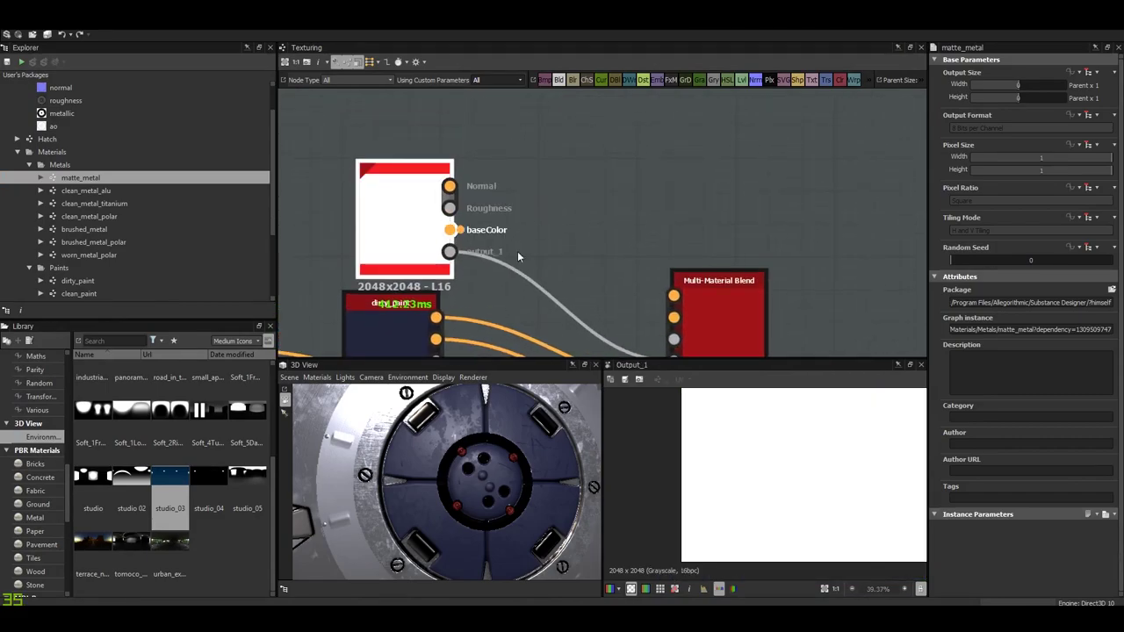
drag(674, 305, 674, 296)
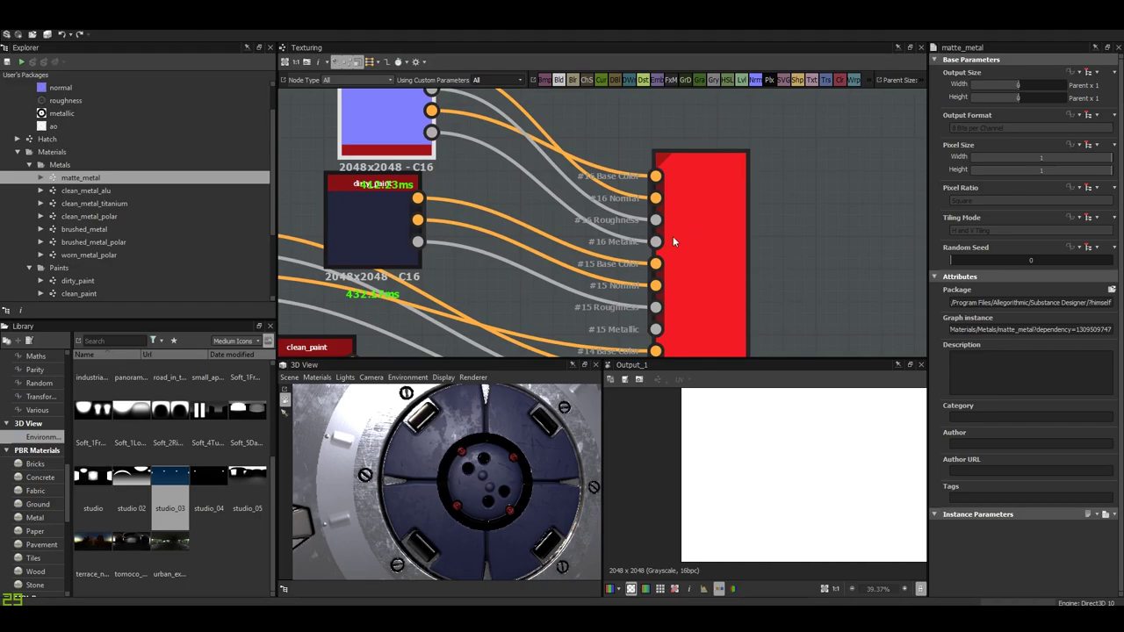
scroll(602, 236, down, 3)
scroll(603, 235, down, 2)
scroll(603, 235, up, 3)
double_click(523, 233)
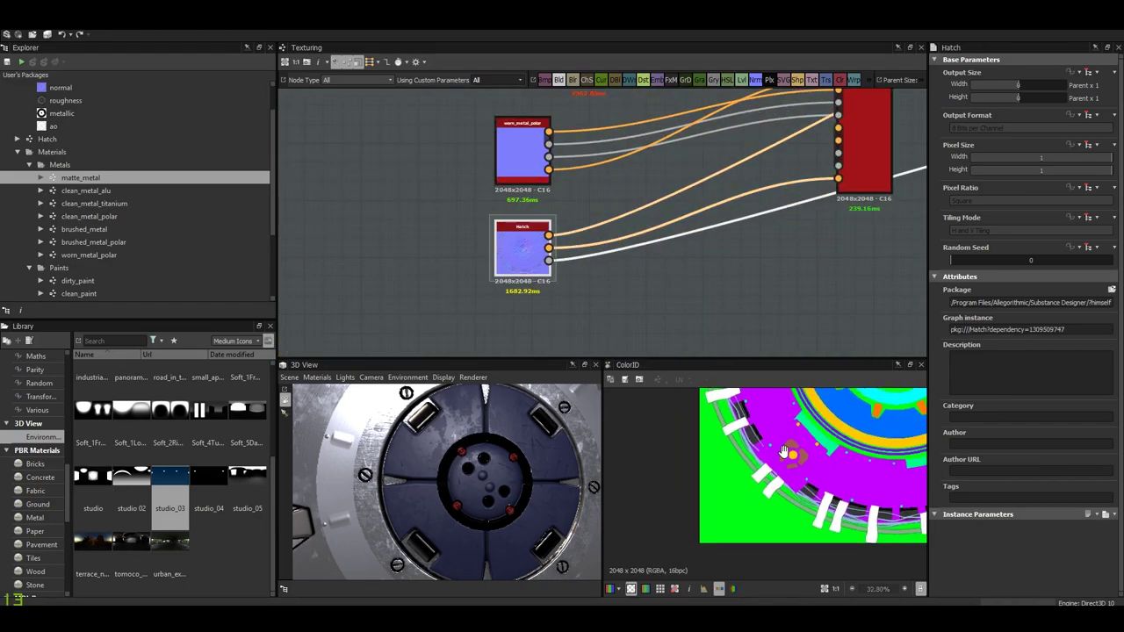
scroll(626, 395, down, 2)
scroll(685, 246, down, 1)
scroll(694, 225, up, 3)
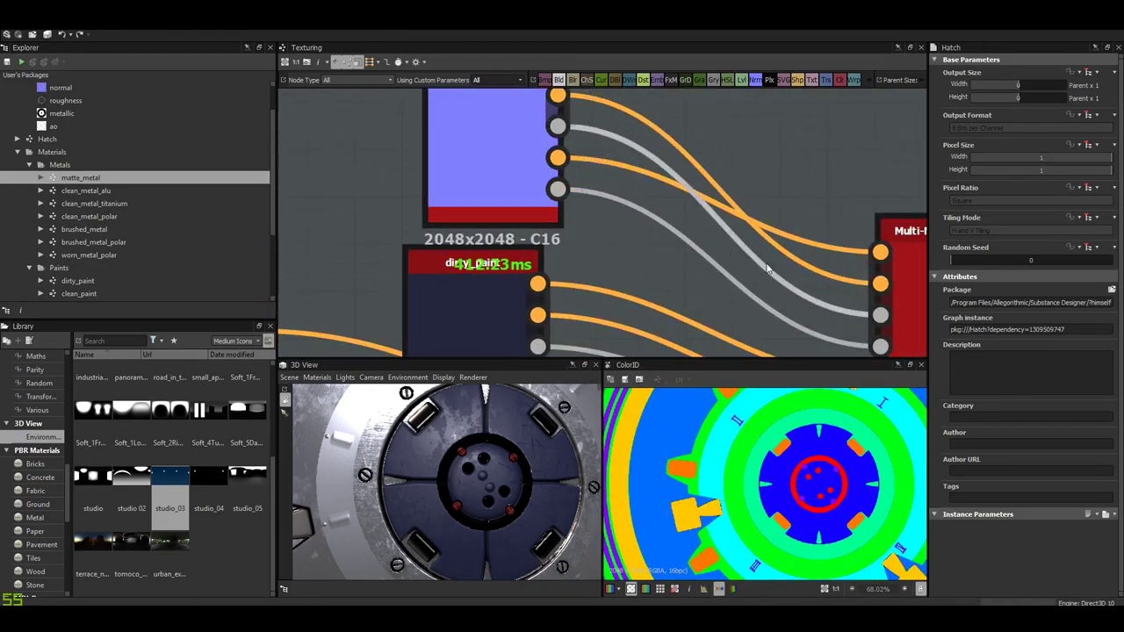
scroll(694, 225, up, 2)
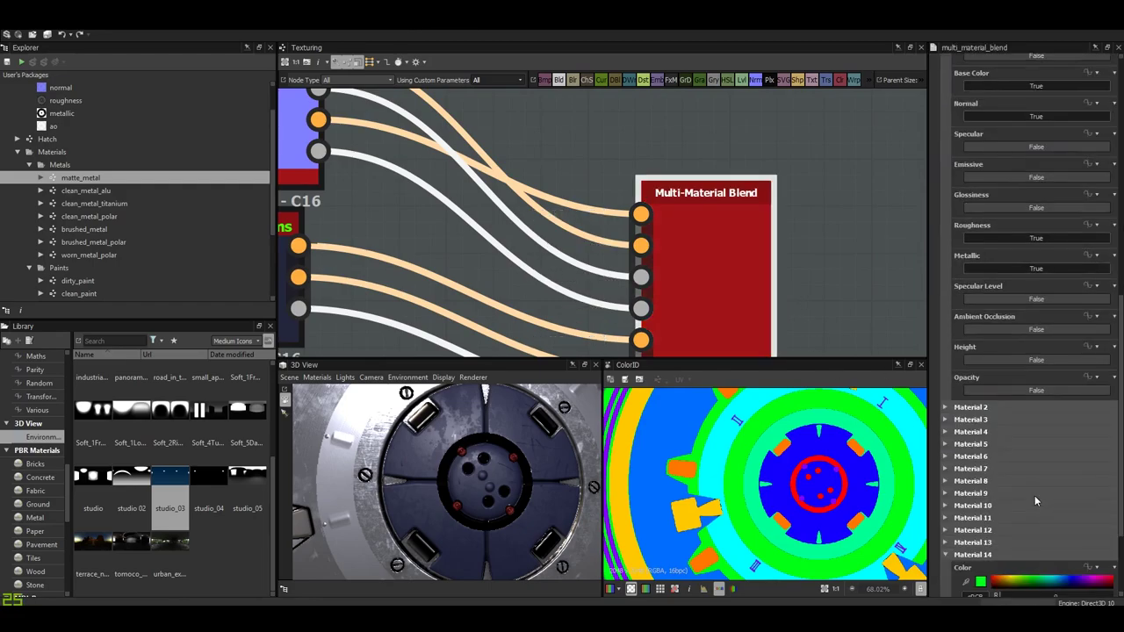
- Inspect Material 16's red R255 G0 B0 ID colour and orbit the 3D preview around the hatch
click(944, 549)
click(995, 588)
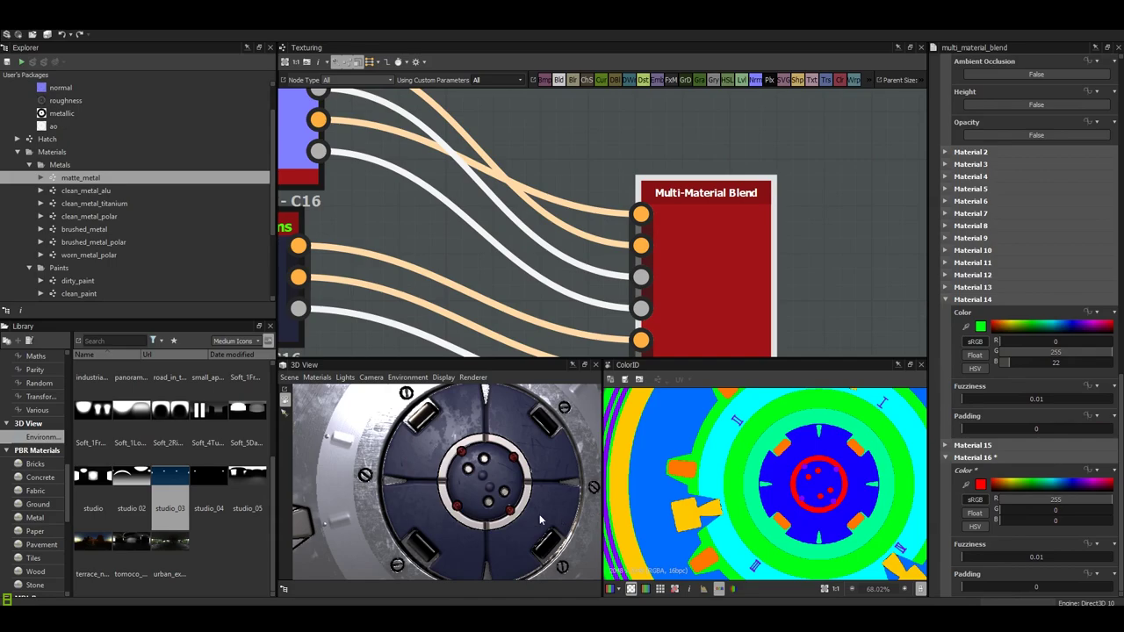
scroll(527, 516, up, 3)
middle_drag(516, 511, 463, 500)
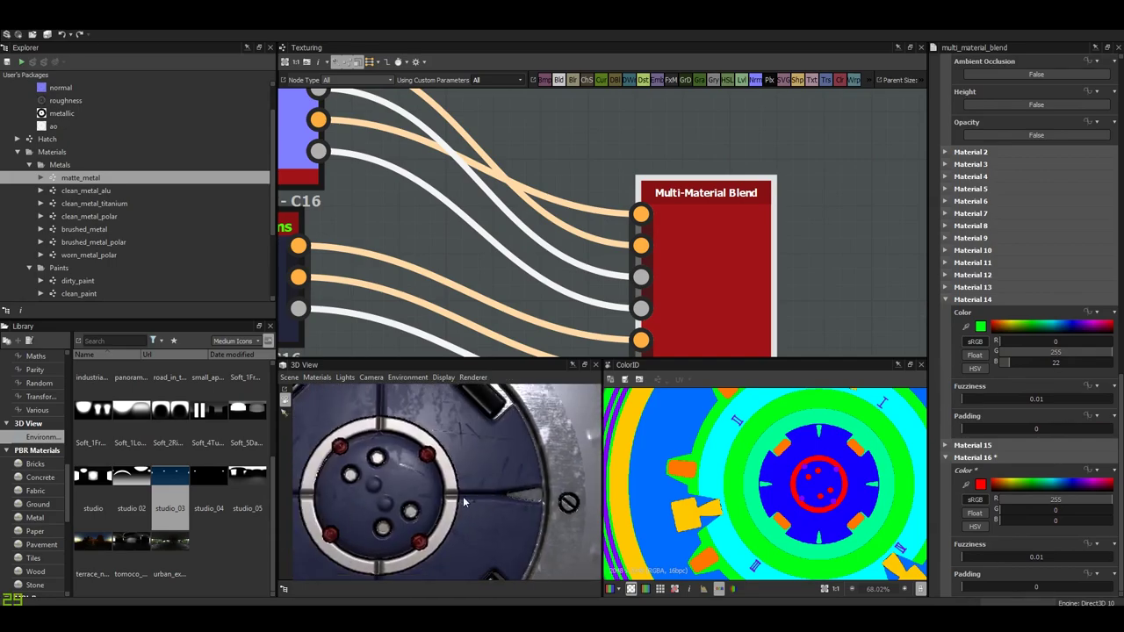
scroll(463, 496, down, 5)
scroll(469, 477, up, 5)
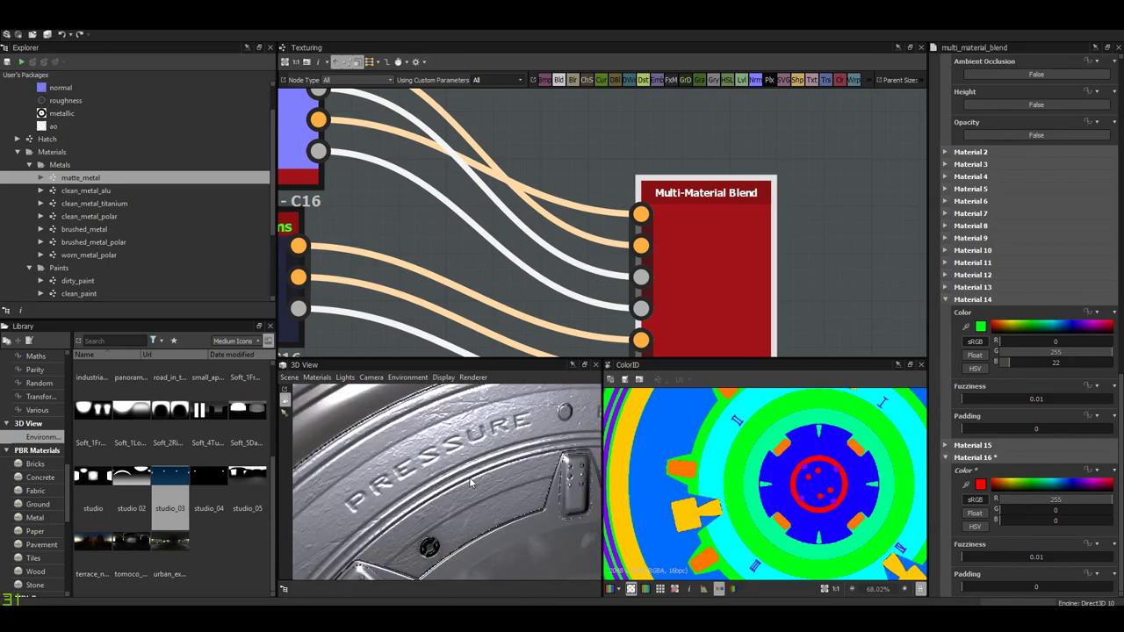
mouse_move(469, 477)
alt+mouse_down()
mouse_move(434, 480)
mouse_move(508, 525)
mouse_move(510, 495)
alt+mouse_up()
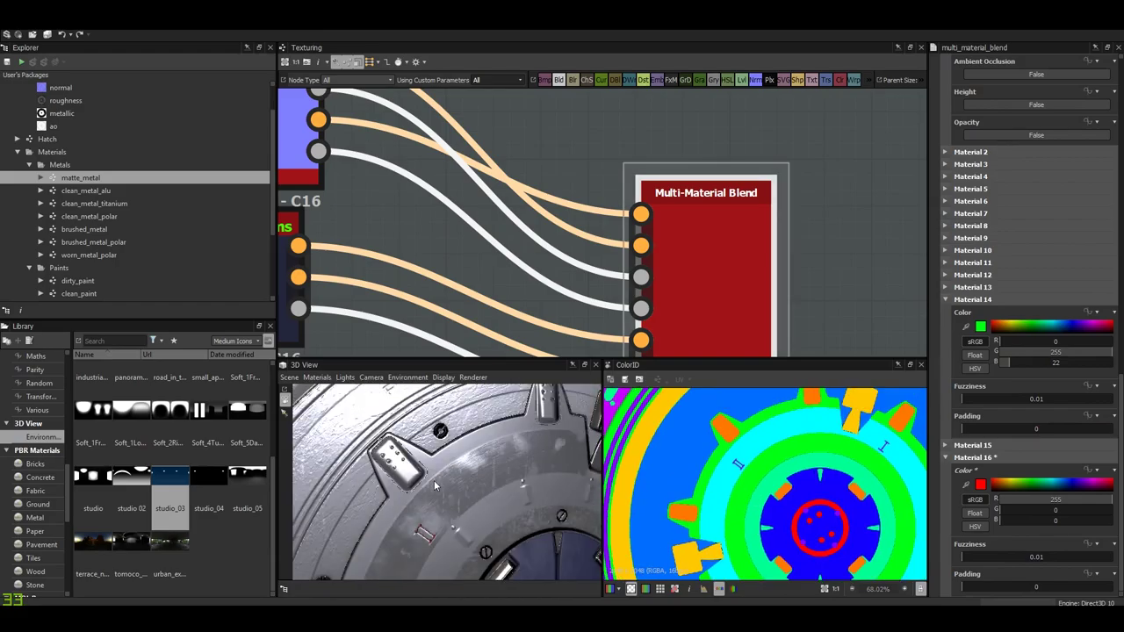
scroll(433, 480, down, 5)
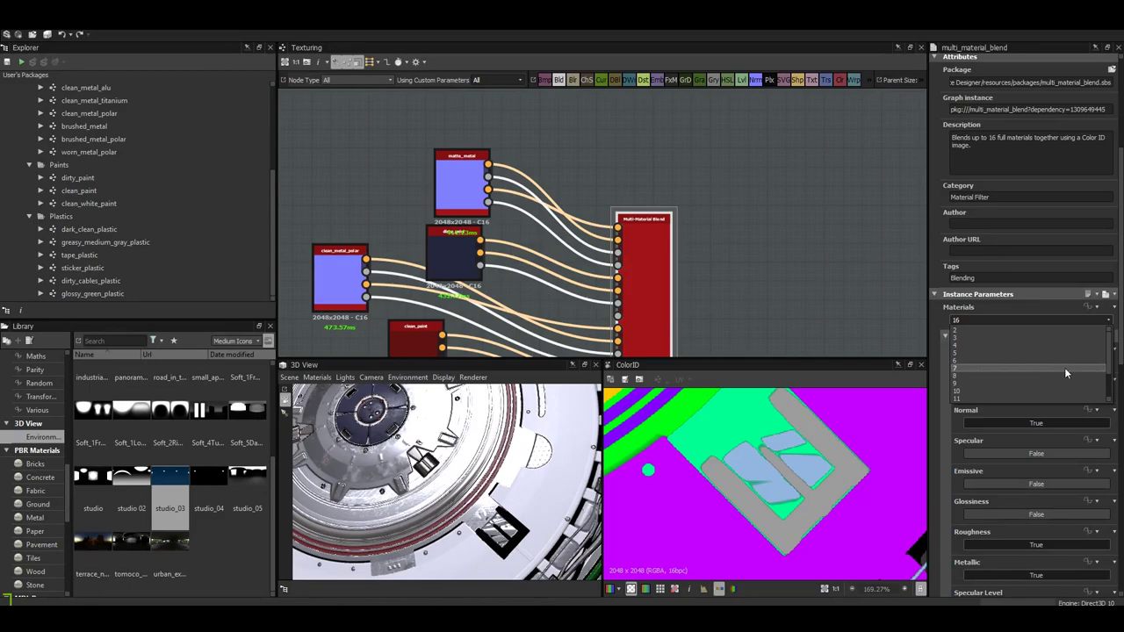
- Collapse the Channels and Material 16 groups, then orbit the 3D view to inspect the hatch rim
scroll(1064, 374, down, 2)
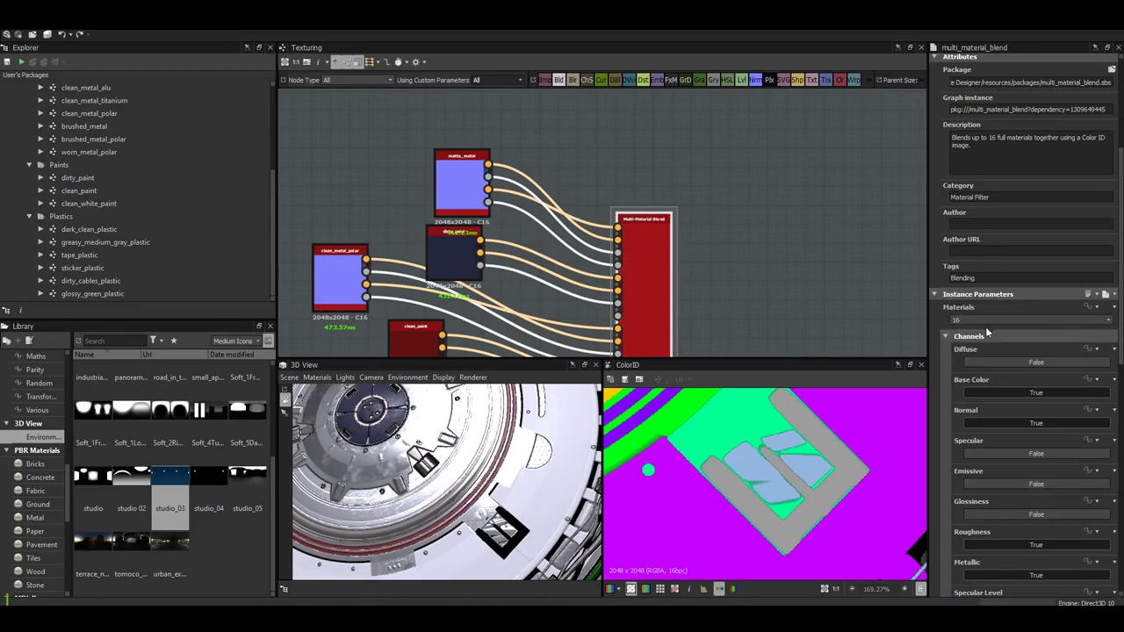
click(946, 336)
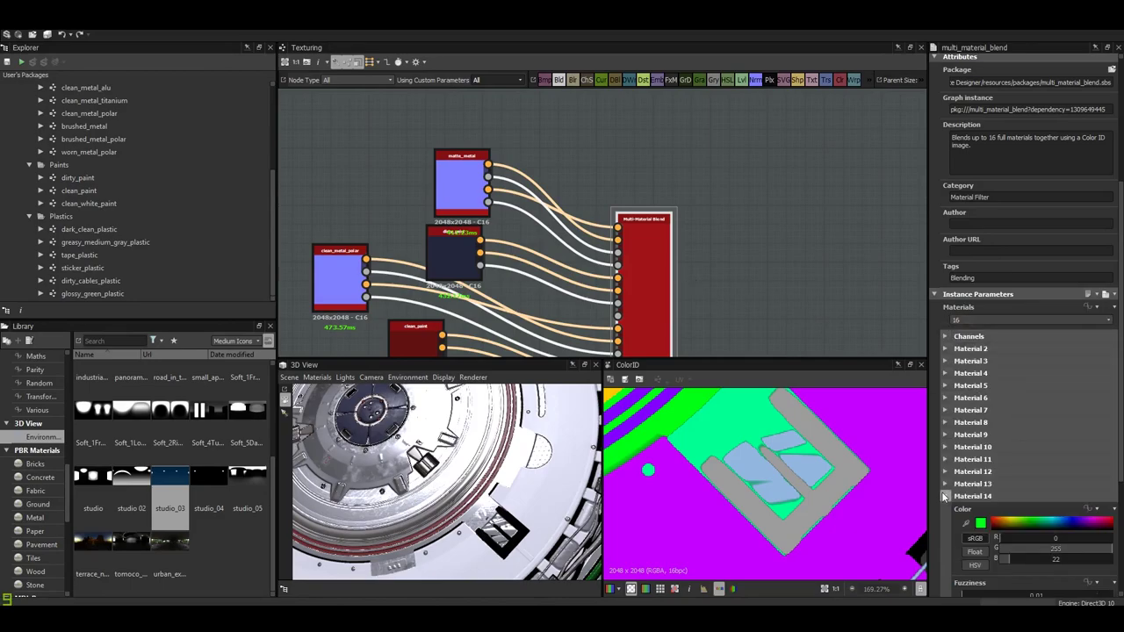
click(947, 520)
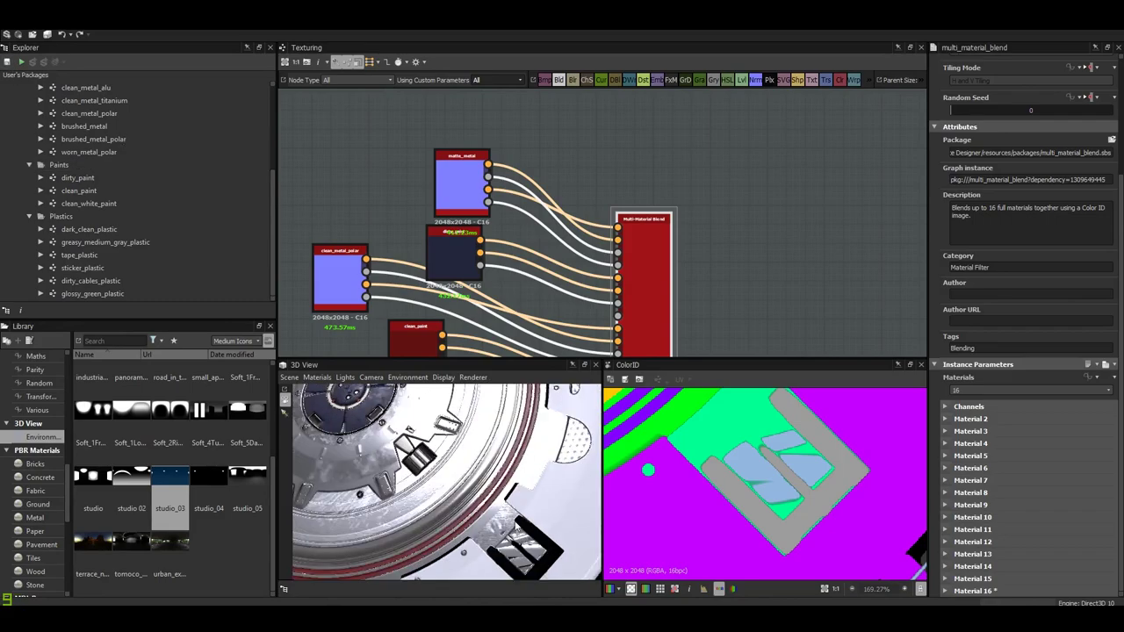
mouse_move(505, 520)
mouse_down()
mouse_move(467, 503)
mouse_move(531, 516)
mouse_up()
drag(513, 483, 524, 496)
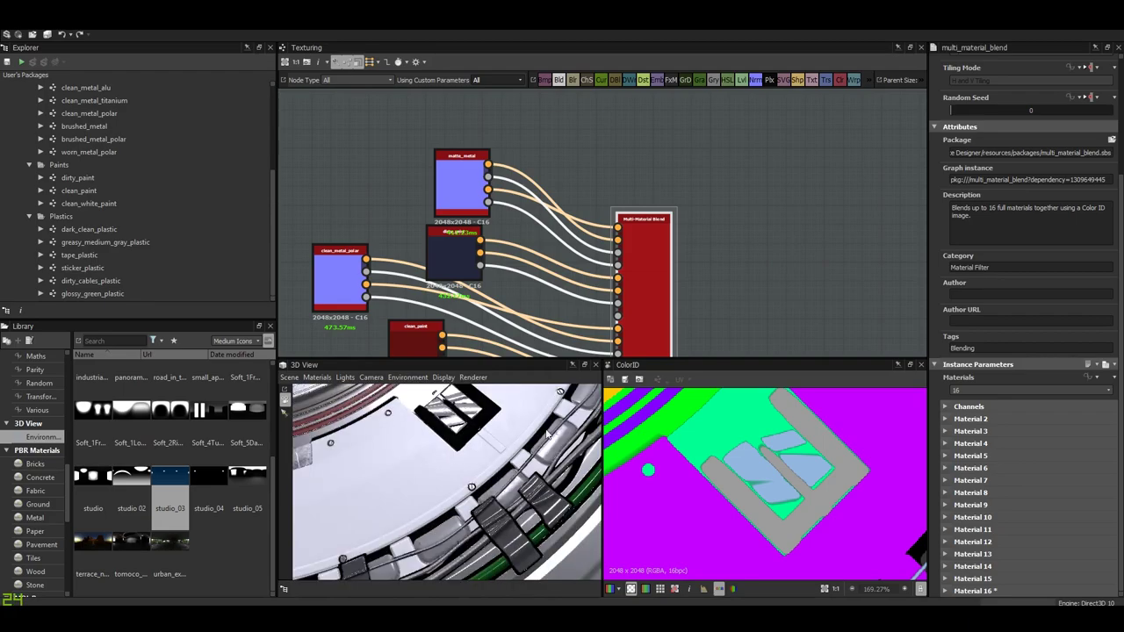
mouse_move(547, 434)
mouse_down()
mouse_move(465, 505)
mouse_move(357, 479)
mouse_move(441, 452)
mouse_move(455, 525)
mouse_move(483, 515)
mouse_move(491, 503)
mouse_move(474, 419)
mouse_up()
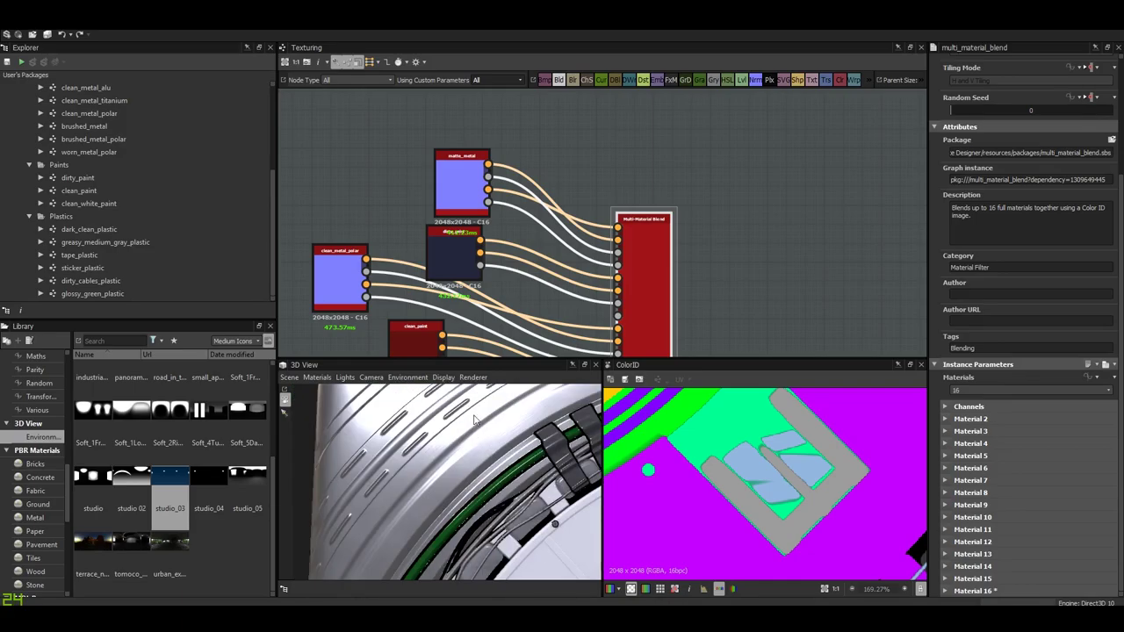